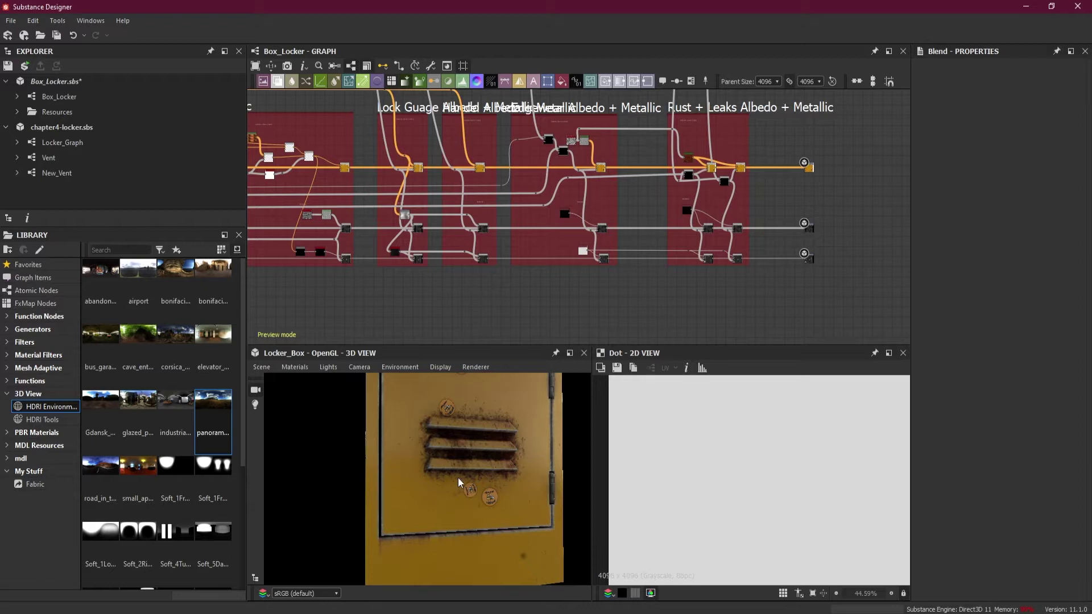
Preview the Flood Fill to Grayscale mask in the UV Shell Masks group that isolates the upper-right UV shell.
left_click_drag(485, 442, 441, 521)
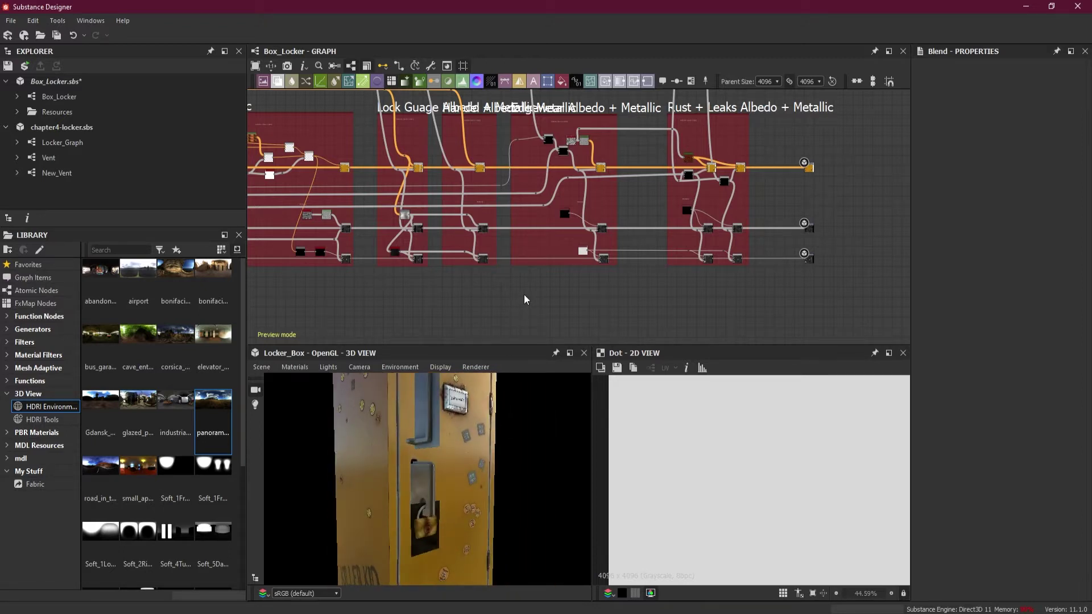
scroll(524, 294, "down", 2)
scroll(383, 298, "down", 2)
mouse_move(383, 297)
middle_mouse_down()
mouse_move(699, 287)
mouse_move(739, 301)
middle_mouse_up()
middle_click_drag(605, 312, 905, 296)
scroll(375, 266, "up", 3)
scroll(484, 314, "up", 2)
scroll(469, 289, "up", 5)
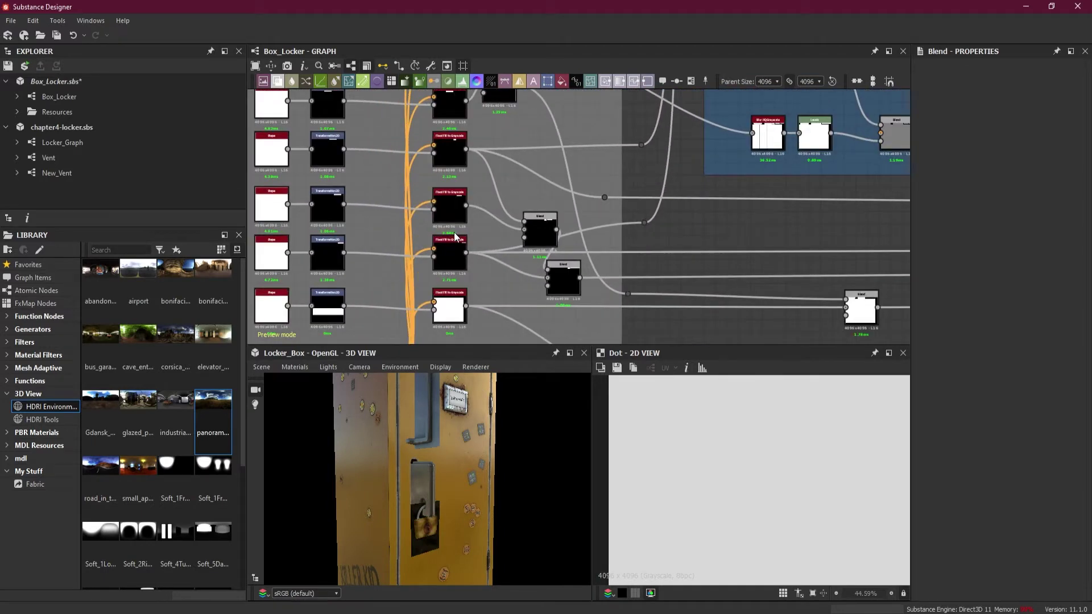
scroll(452, 238, "up", 2)
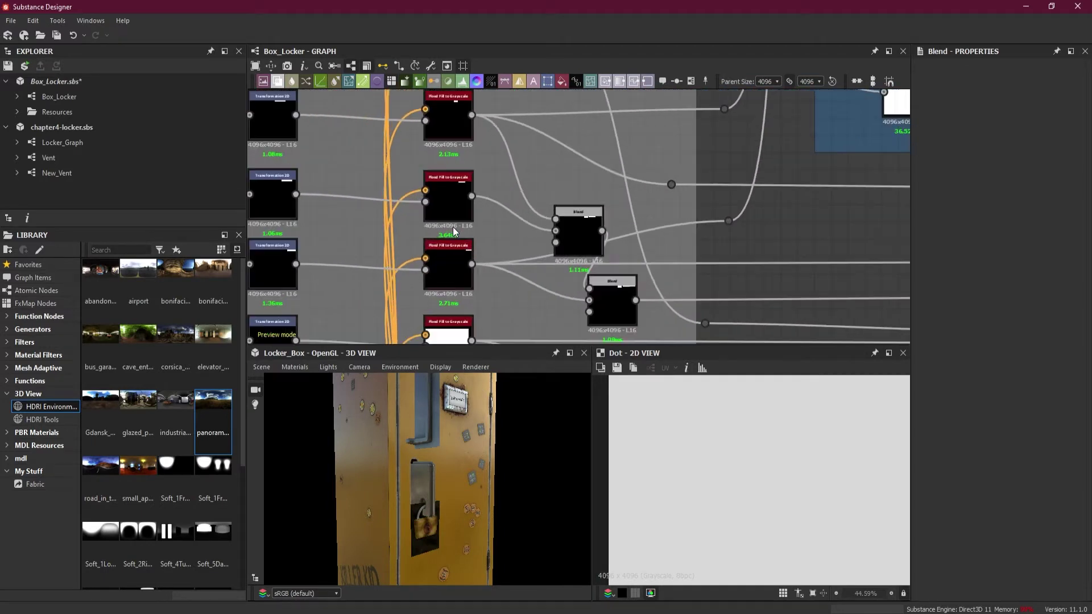
double_click(453, 258)
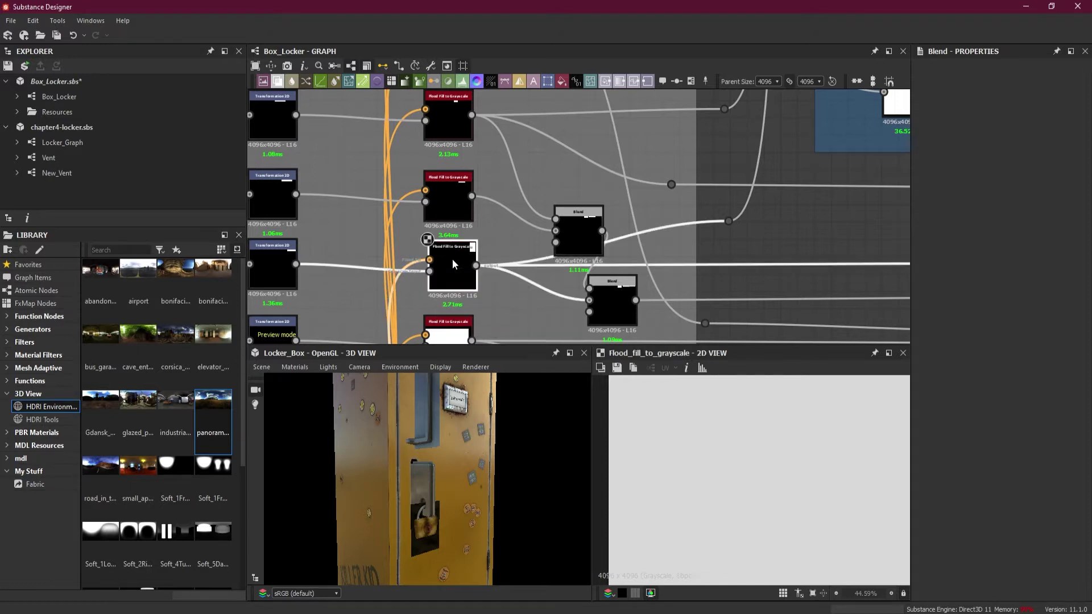
scroll(858, 429, "down", 6)
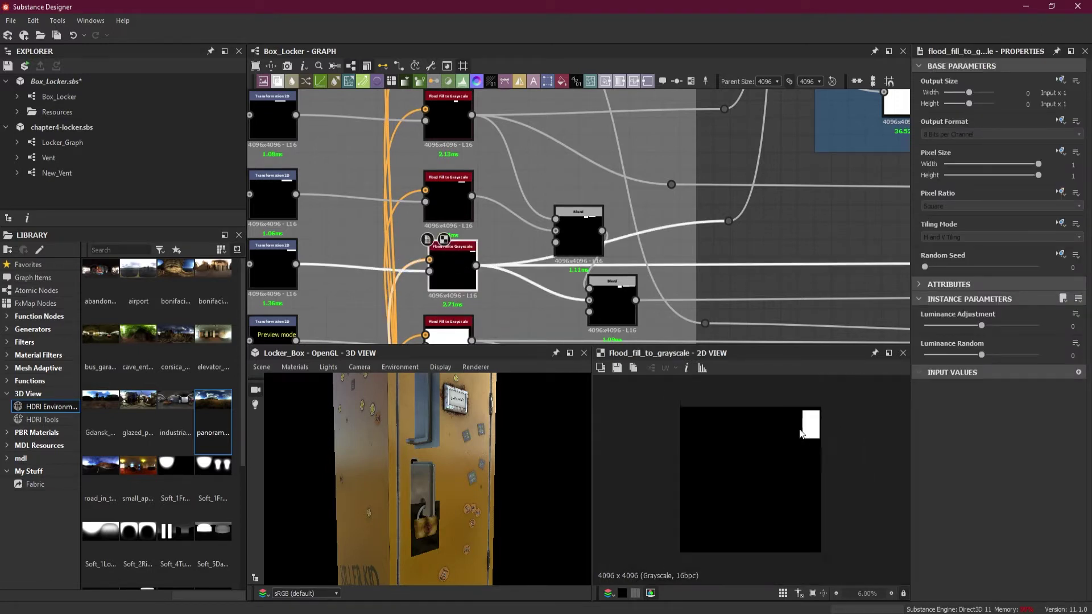
scroll(825, 426, "up", 4)
middle_click_drag(847, 415, 805, 464)
scroll(815, 419, "up", 2)
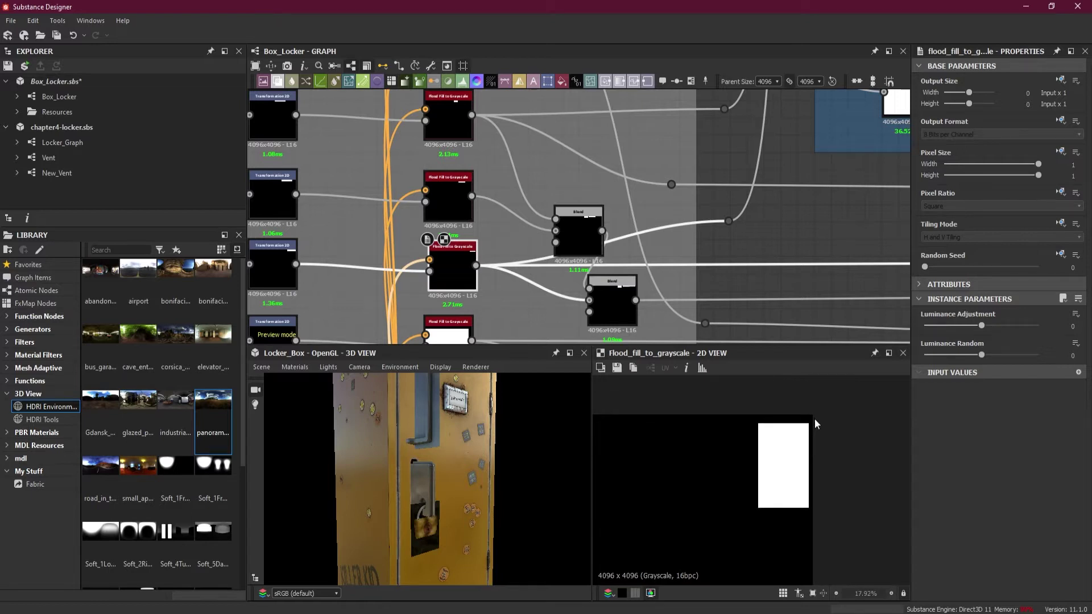
Feed the upper-right shell mask into a new Blend node below the UV Shell Masks nodes and delete the stray Blur node.
scroll(490, 233, "down", 4)
middle_click_drag(588, 272, 536, 116)
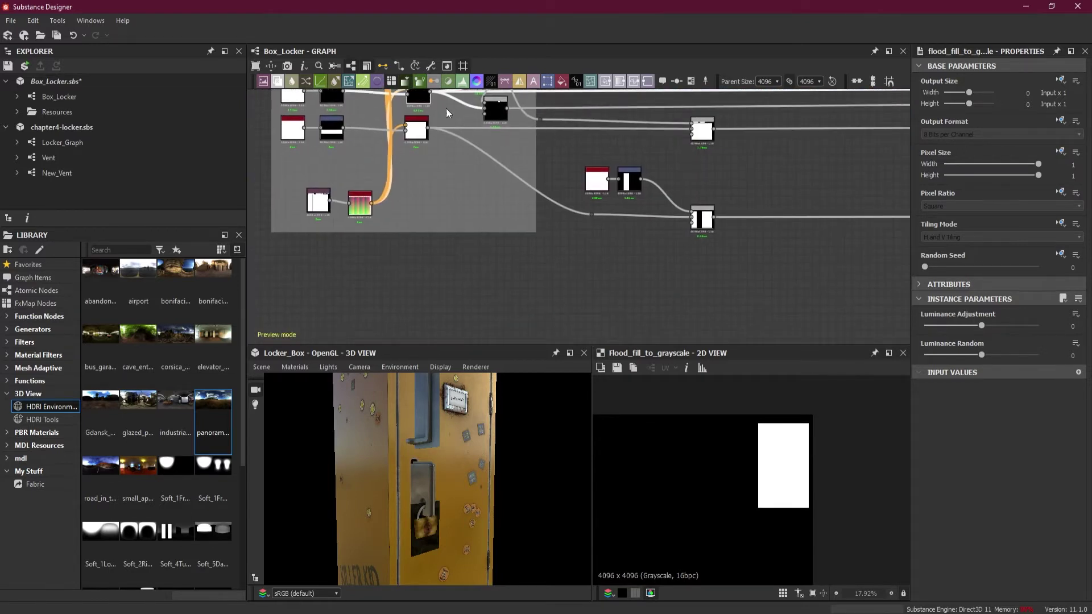
left_click_drag(431, 91, 483, 323)
left_click(526, 299)
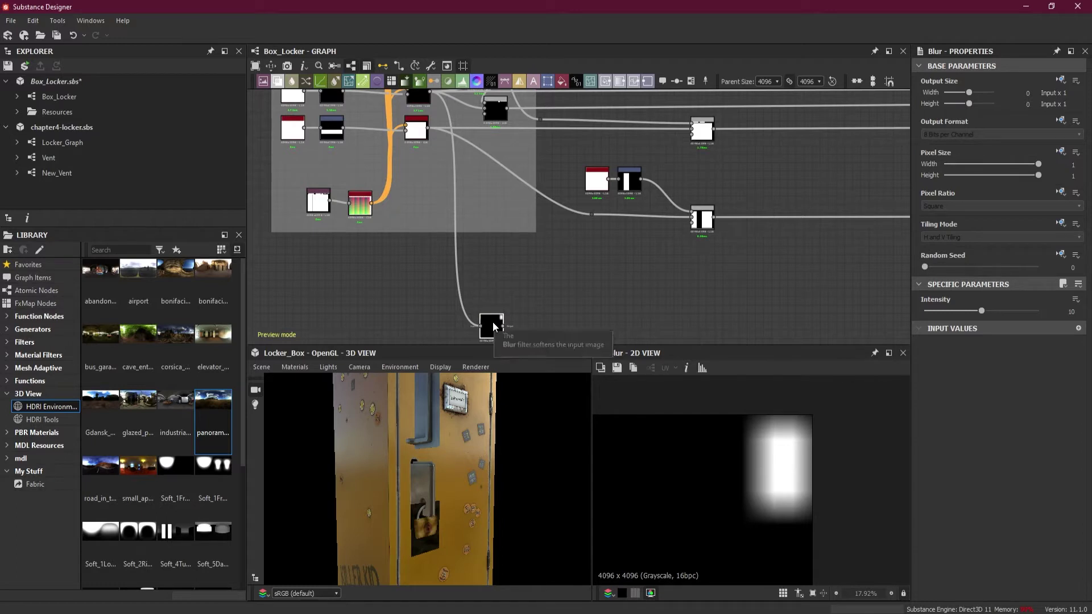
key("space")
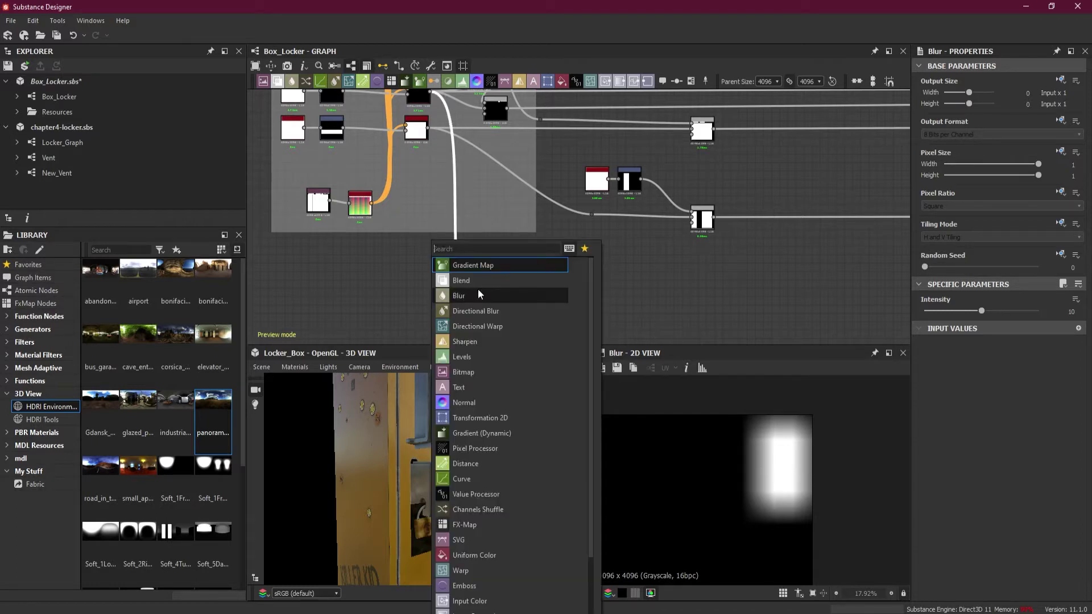
left_click(478, 289)
key("Delete")
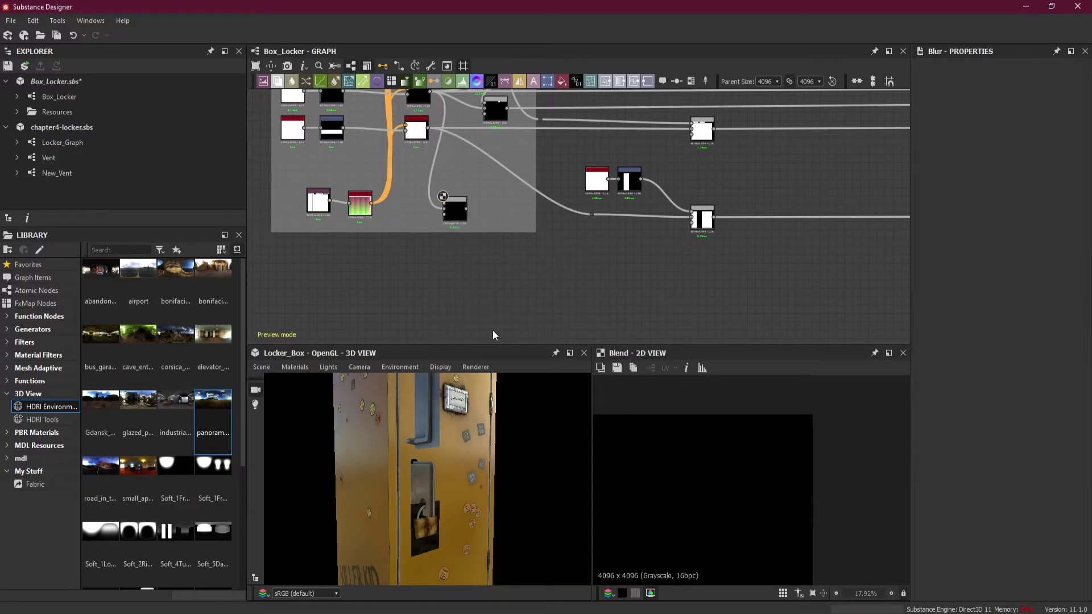
Connect the Flood Fill to Grayscale mask of the adjacent wide shell to the new Blend node's foreground.
middle_click_drag(511, 185, 558, 330)
double_click(462, 206)
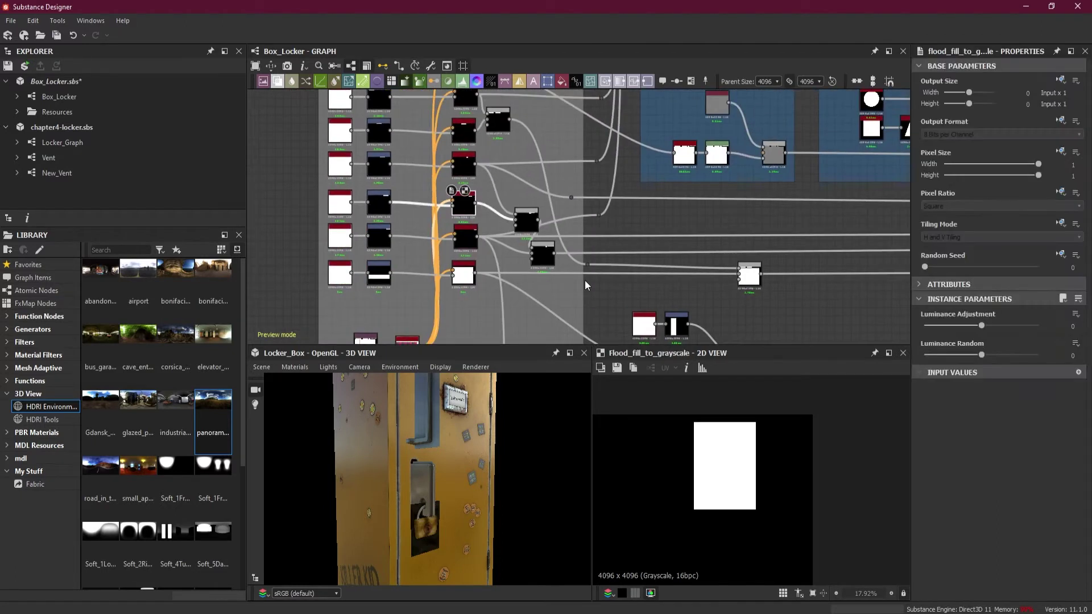
middle_click_drag(462, 205, 471, 130)
left_click_drag(465, 117, 493, 251)
scroll(475, 268, "down", 2)
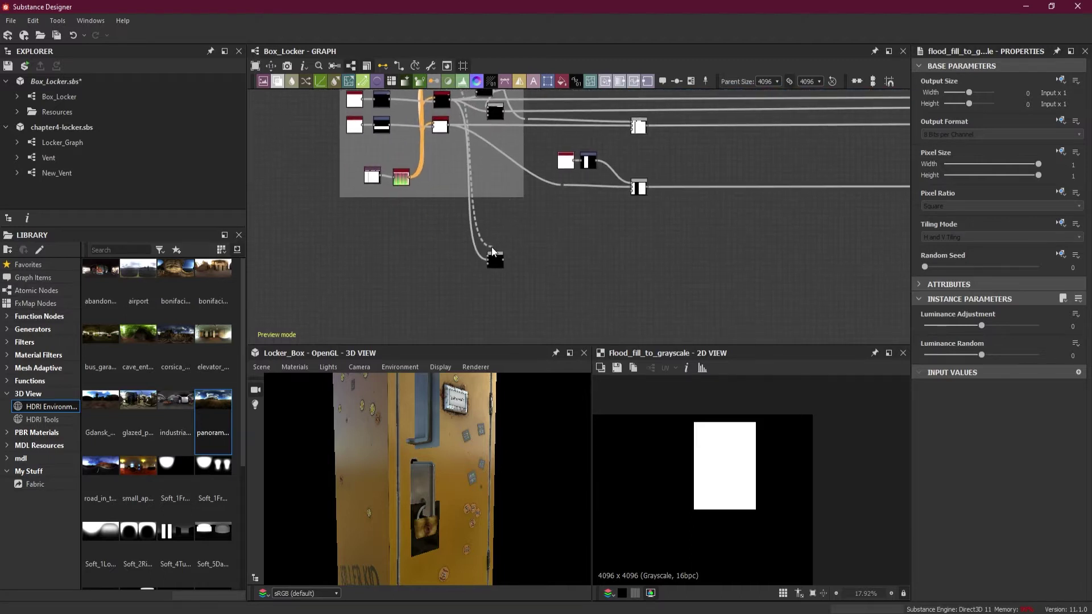
scroll(491, 251, "up", 5)
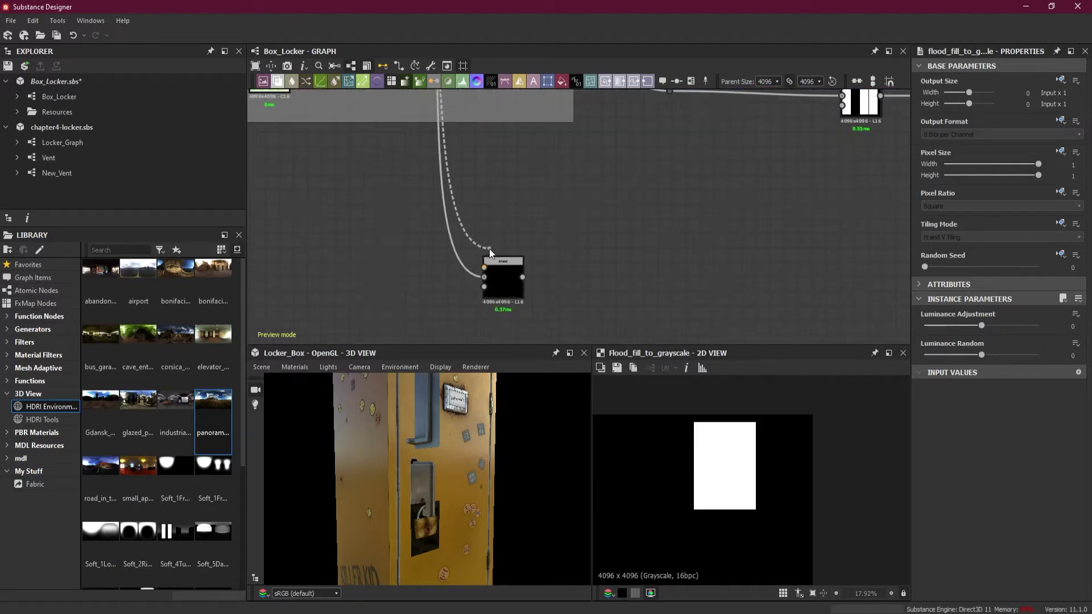
Set the new Blend node's blending mode to Add (Linear Dodge).
left_click(516, 292)
left_click(960, 341)
left_click(955, 357)
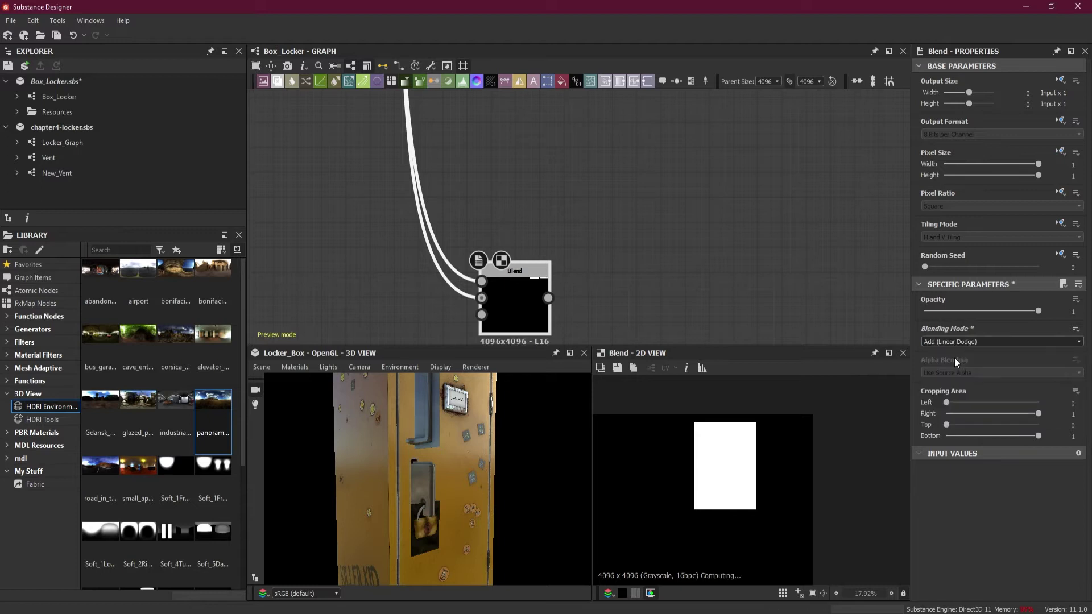
Add a second Blend node fed by the output of the Blend that combines the two shell masks.
scroll(570, 299, "down", 2)
scroll(570, 298, "down", 2)
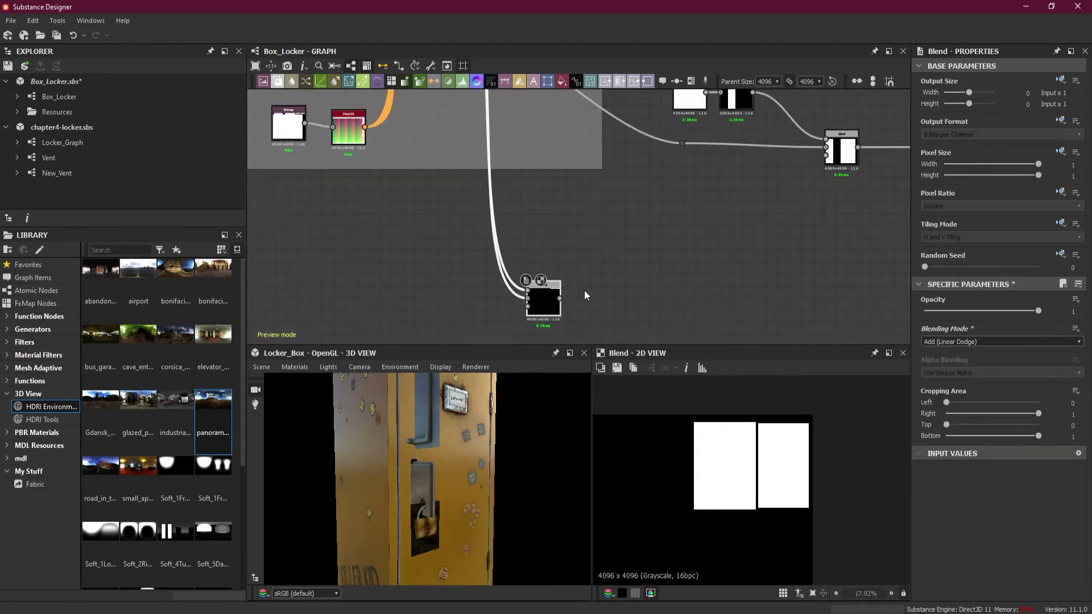
left_click_drag(560, 299, 620, 290)
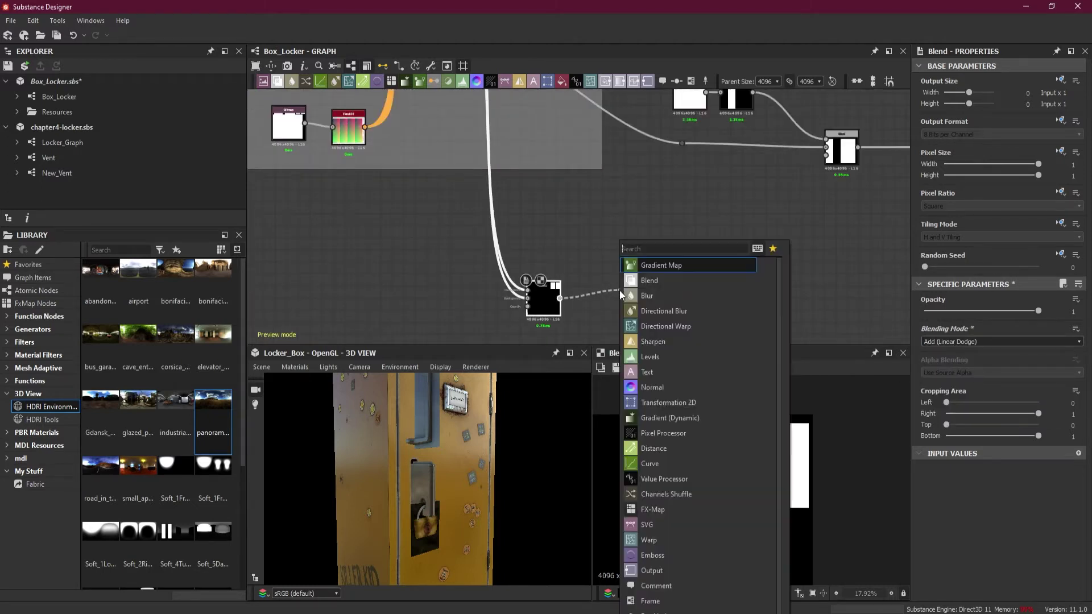
left_click(664, 280)
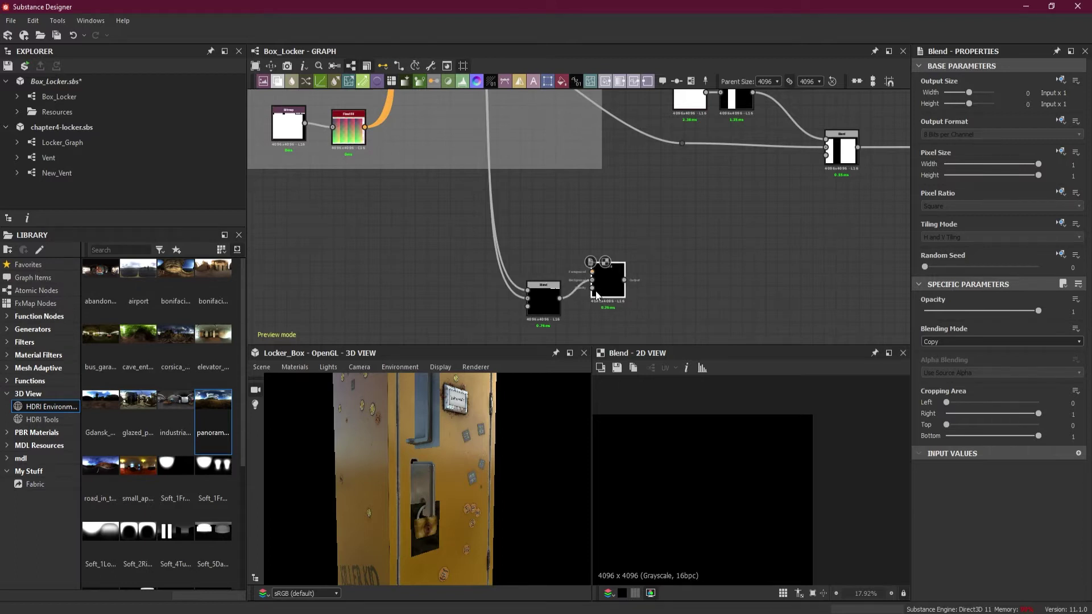
Connect the Flood Fill to Grayscale mask of the tall narrow shell to the second Blend node's foreground.
scroll(558, 230, "down", 2)
scroll(559, 230, "up", 5)
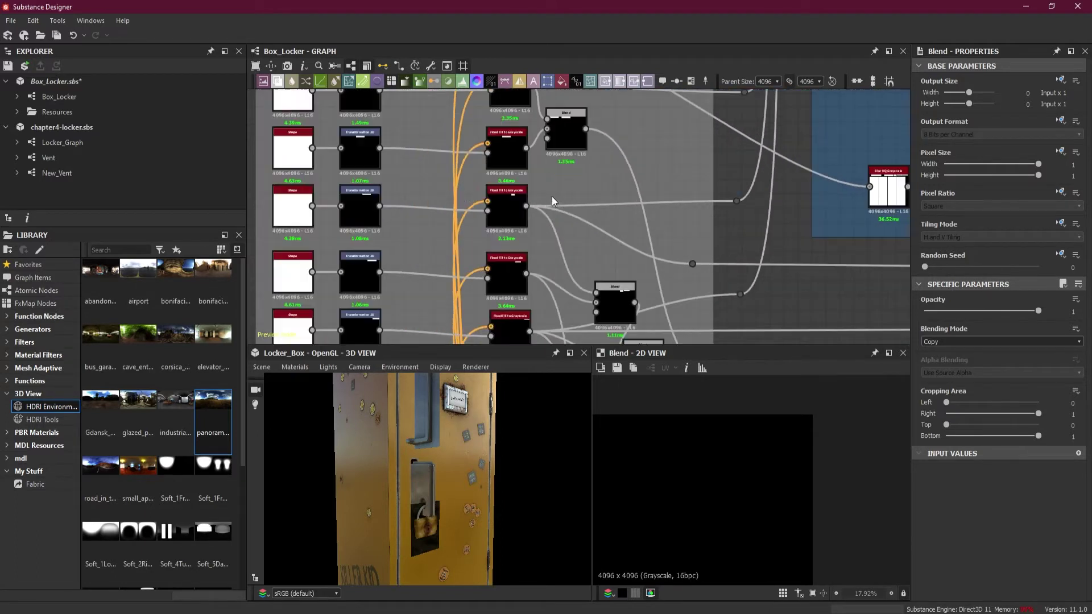
double_click(516, 212)
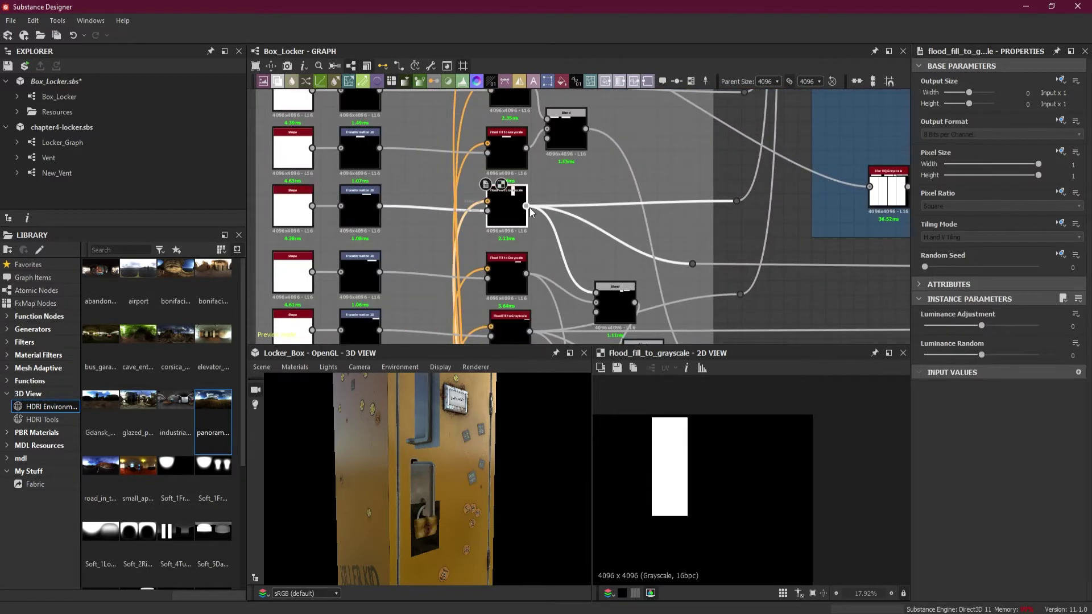
left_click(527, 206)
scroll(573, 312, "down", 3)
middle_click_drag(622, 318, 576, 88)
left_click(603, 330)
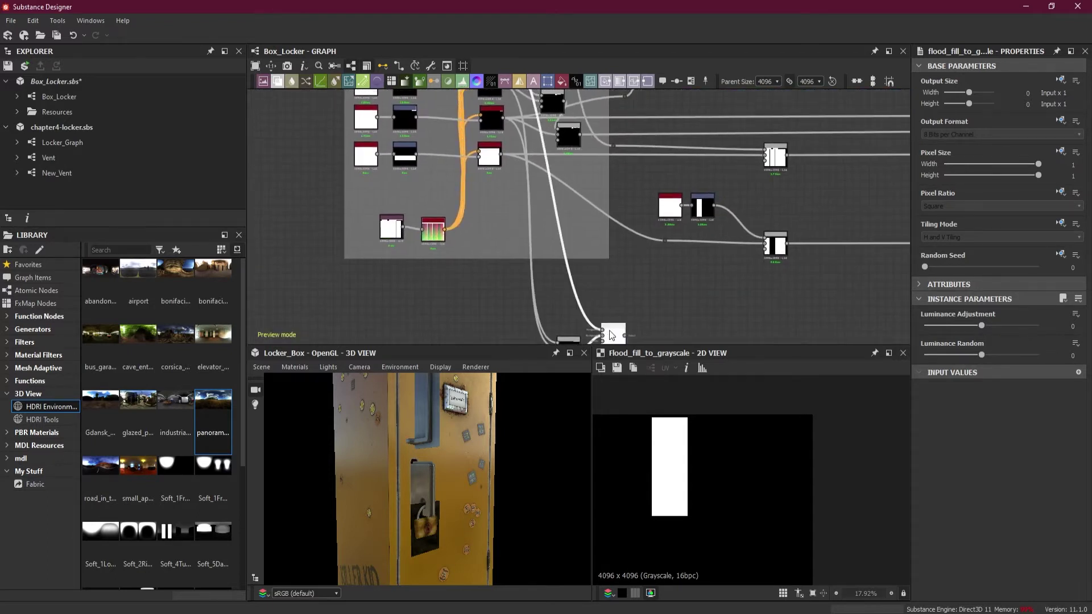
Set the second Blend node to Add (Linear Dodge) so it combines all three shell masks.
left_click(610, 335)
left_click(951, 341)
left_click(947, 361)
Reposition the two new Blend nodes and extend the UV Shell Masks frame downward around them.
middle_click_drag(653, 272, 643, 173)
left_click_drag(643, 221, 542, 273)
left_click_drag(603, 248, 571, 249)
left_click(579, 158)
left_click_drag(579, 161, 585, 290)
Preview the Lock Mask and branch a new link from its output Dot, running down below the Lock frame.
scroll(637, 244, "down", 3)
middle_click_drag(698, 251, 545, 344)
scroll(598, 288, "up", 5)
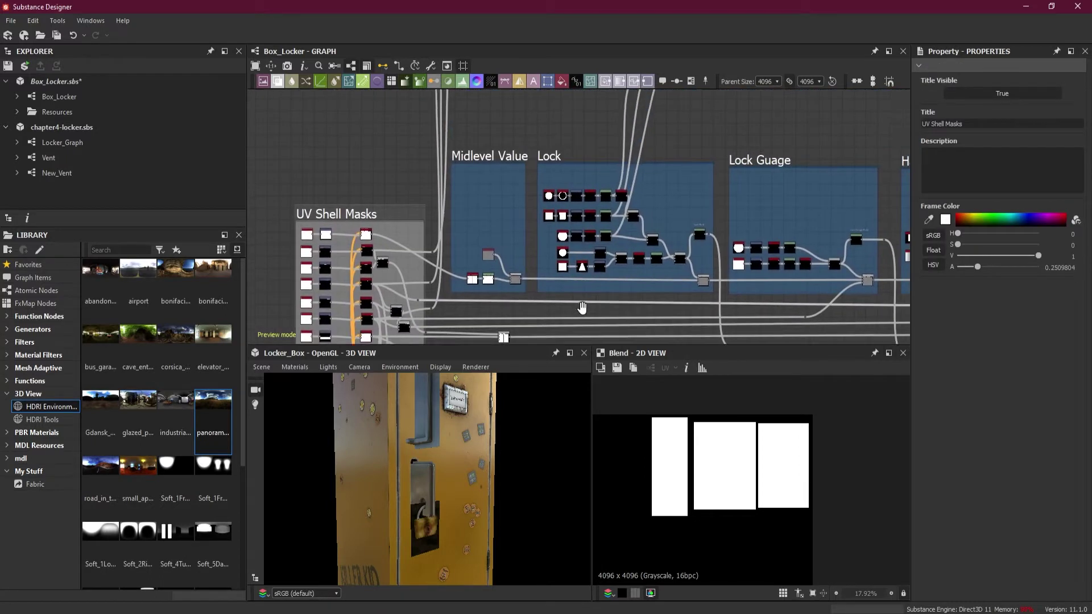
middle_click_drag(601, 280, 510, 276)
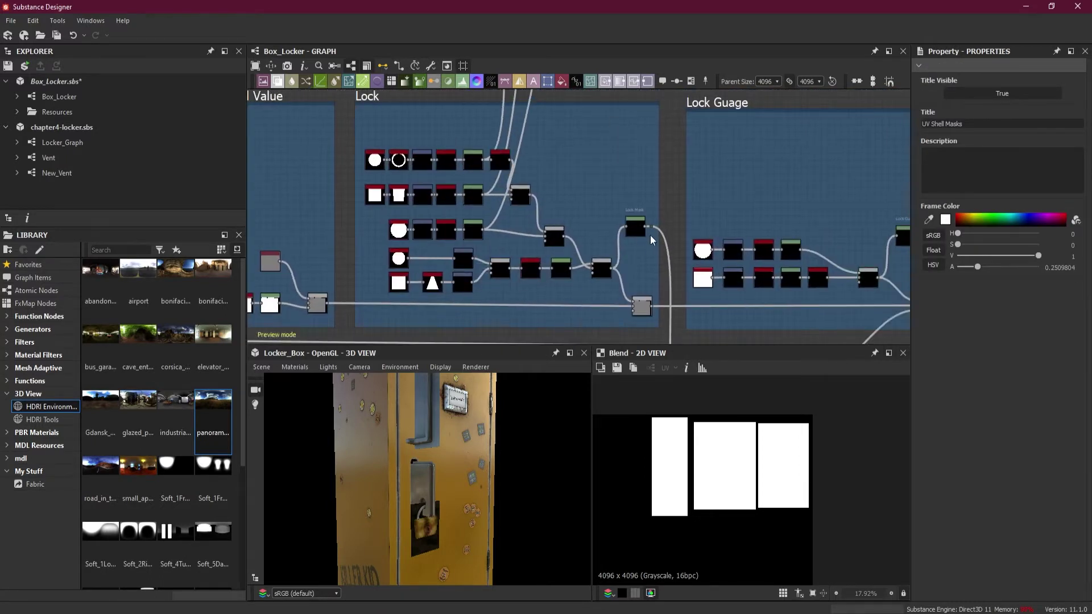
double_click(636, 230)
scroll(637, 242, "down", 4)
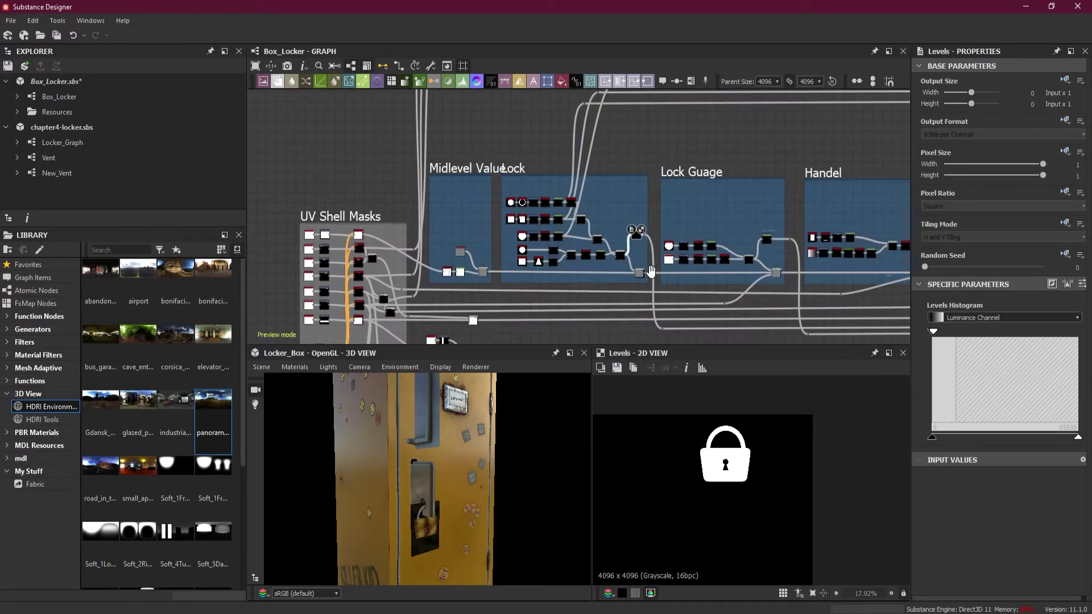
middle_click_drag(639, 242, 646, 159)
scroll(658, 146, "up", 4)
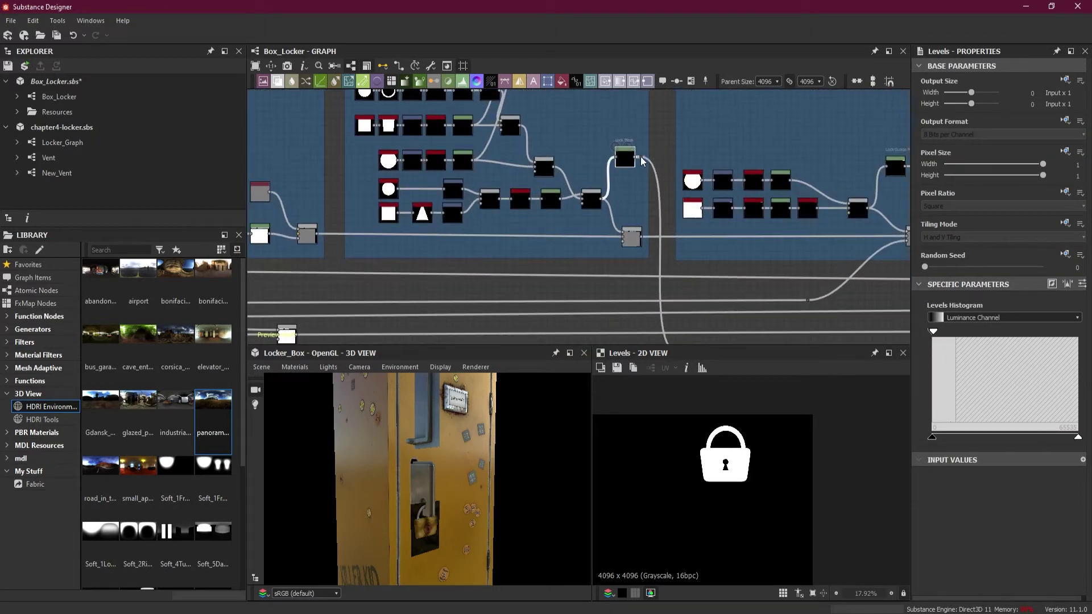
scroll(641, 155, "up", 4)
left_click_drag(646, 262, 650, 154)
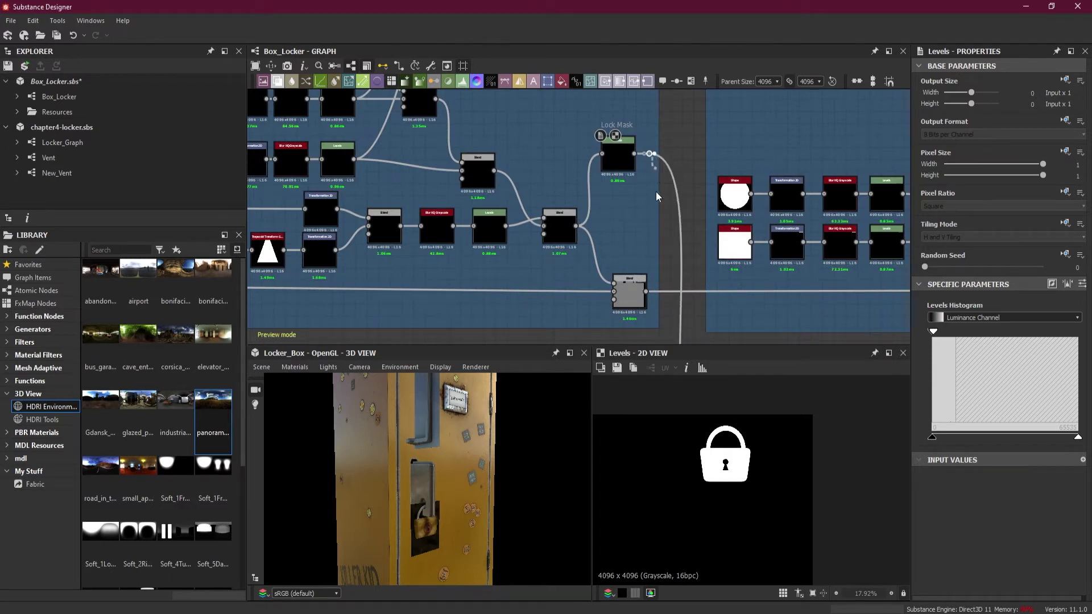
left_click_drag(658, 196, 673, 276)
Preview the Lock Guage Mask and branch a new link from its output Dot, running down below the Lock Guage frame.
scroll(649, 310, "down", 5)
middle_click_drag(727, 259, 635, 389)
scroll(691, 240, "up", 3)
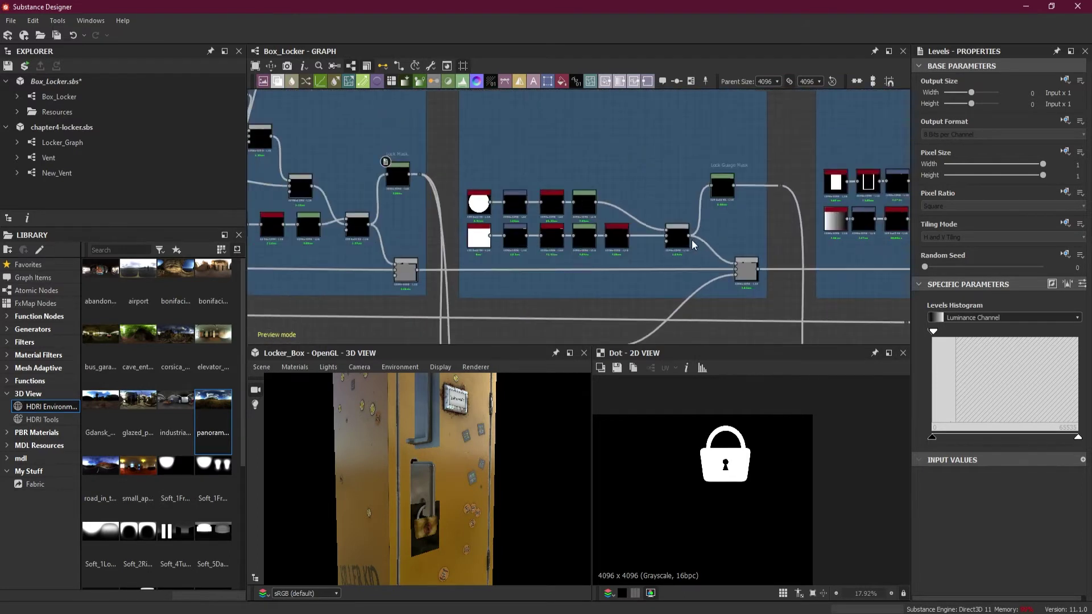
middle_click_drag(733, 220, 662, 302)
scroll(673, 289, "up", 3)
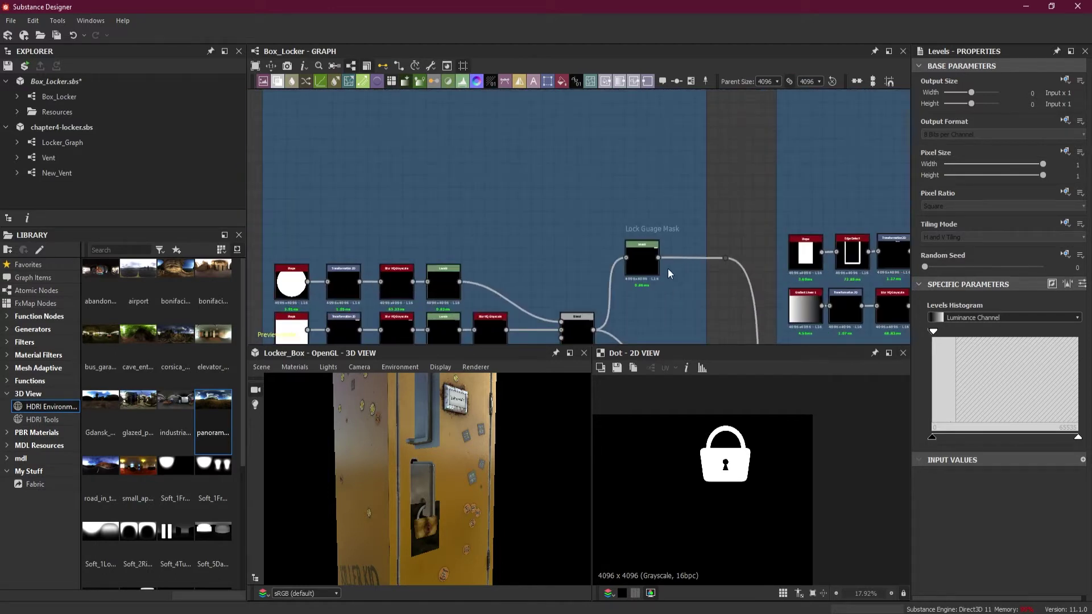
left_click(658, 258)
scroll(661, 265, "down", 4)
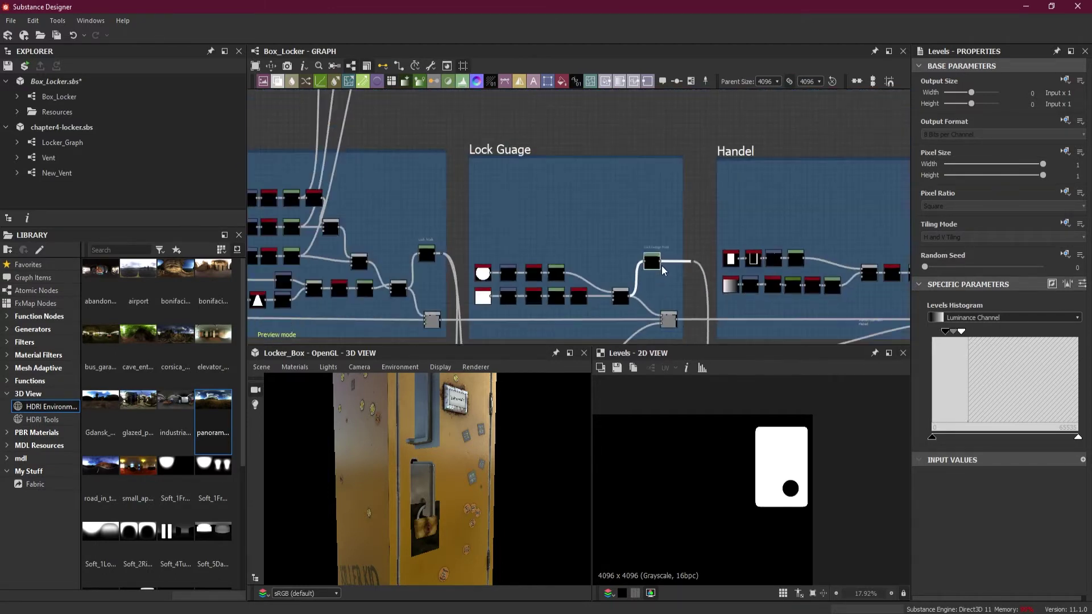
left_click_drag(662, 262, 696, 264)
scroll(695, 262, "up", 4)
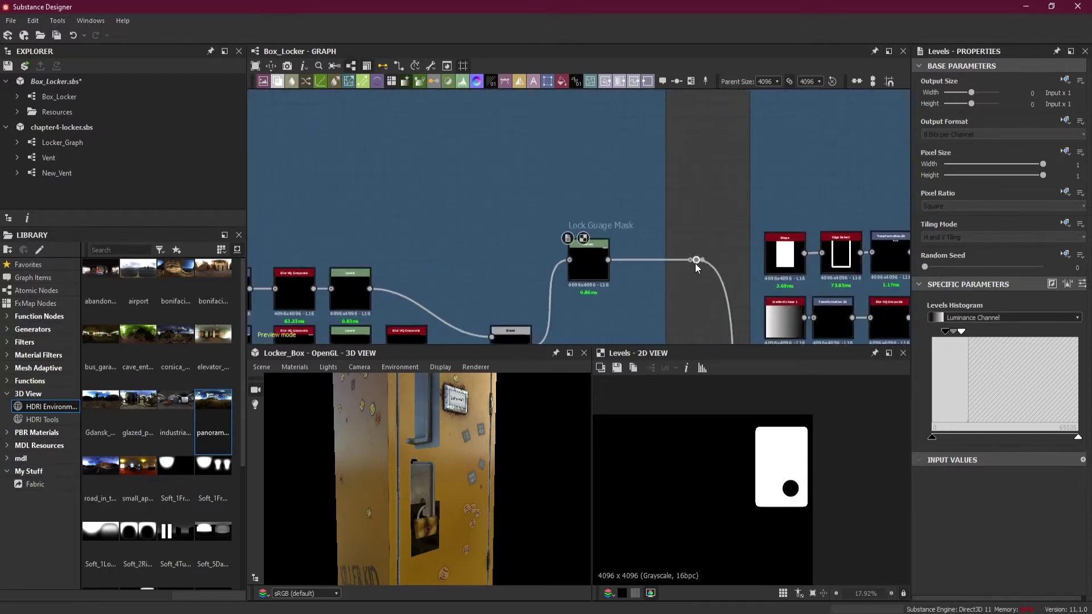
key("space")
key("Escape")
scroll(701, 306, "down", 5)
middle_click_drag(699, 309, 668, 237)
left_click_drag(669, 238, 674, 277)
Preview the Levels node that feeds the Handel Mask in the Handel frame.
scroll(678, 275, "up", 2)
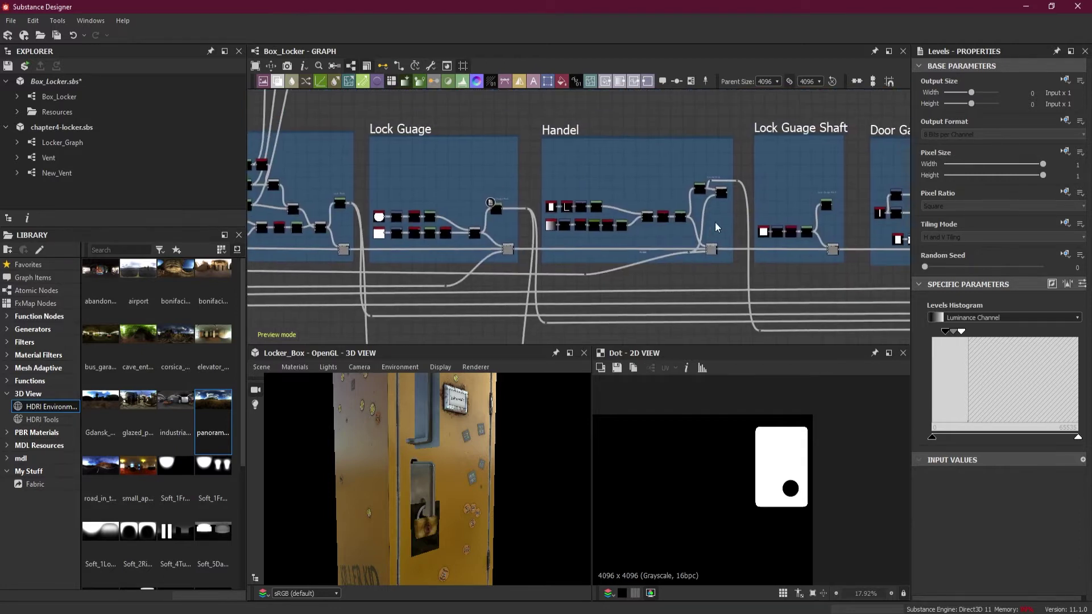
scroll(733, 216, "up", 4)
middle_click_drag(743, 183, 676, 213)
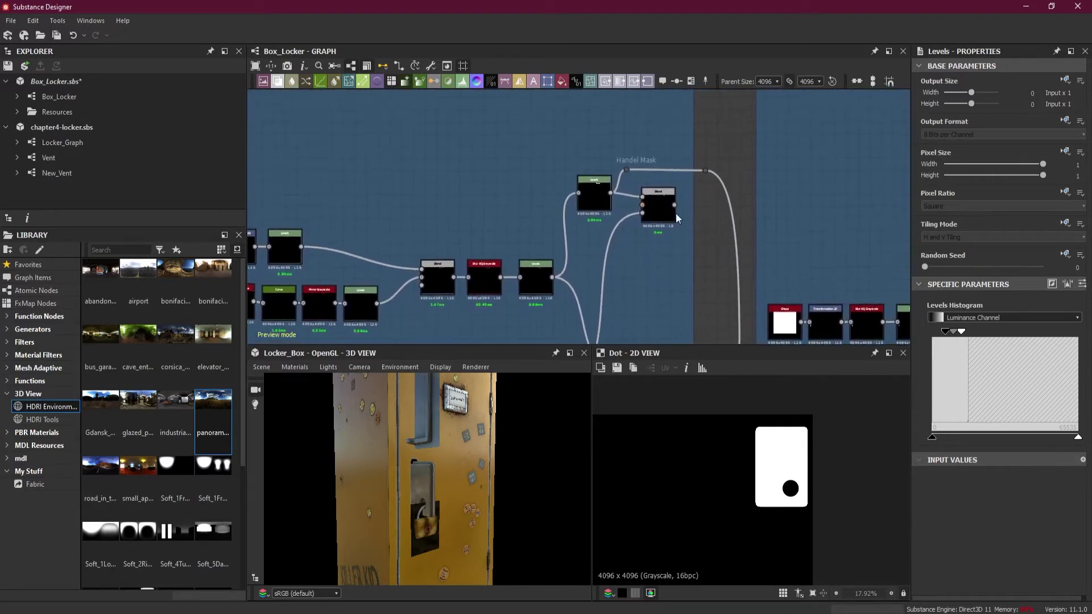
double_click(599, 198)
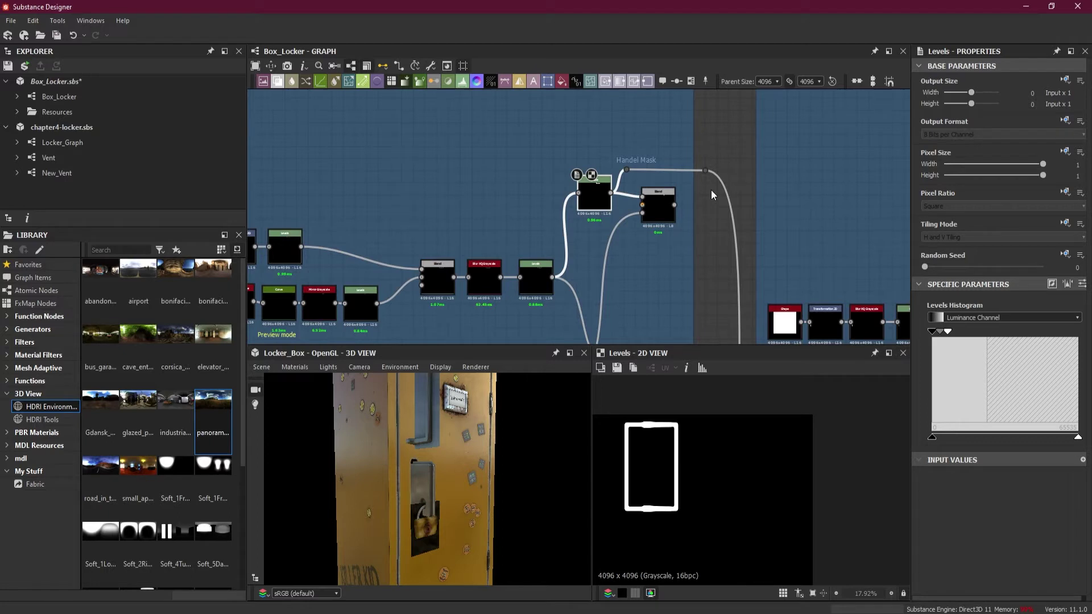
scroll(711, 190, "up", 2)
left_click(642, 220)
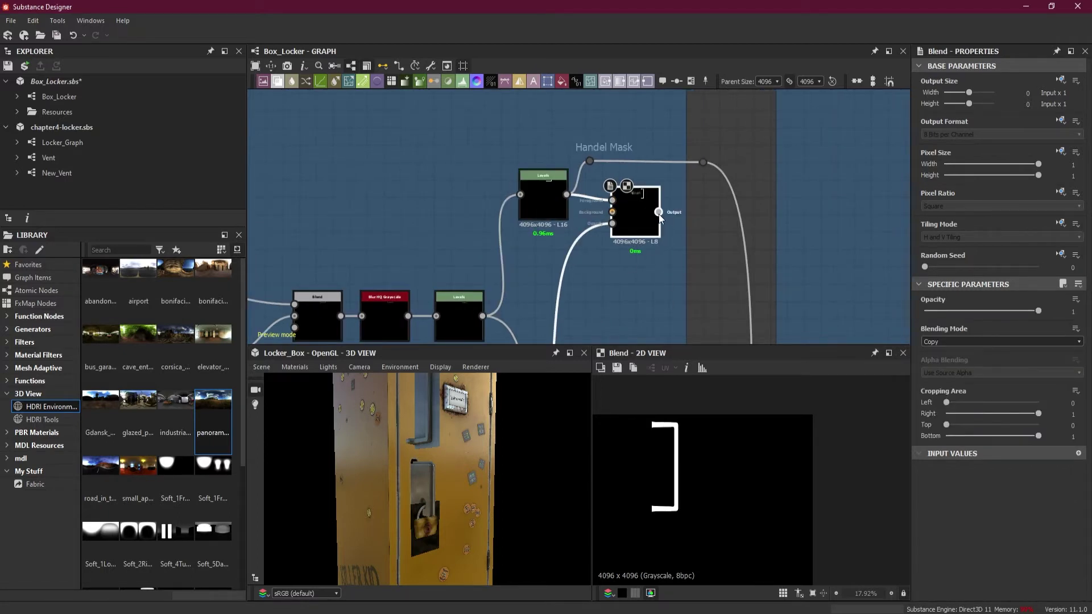
left_click(709, 212)
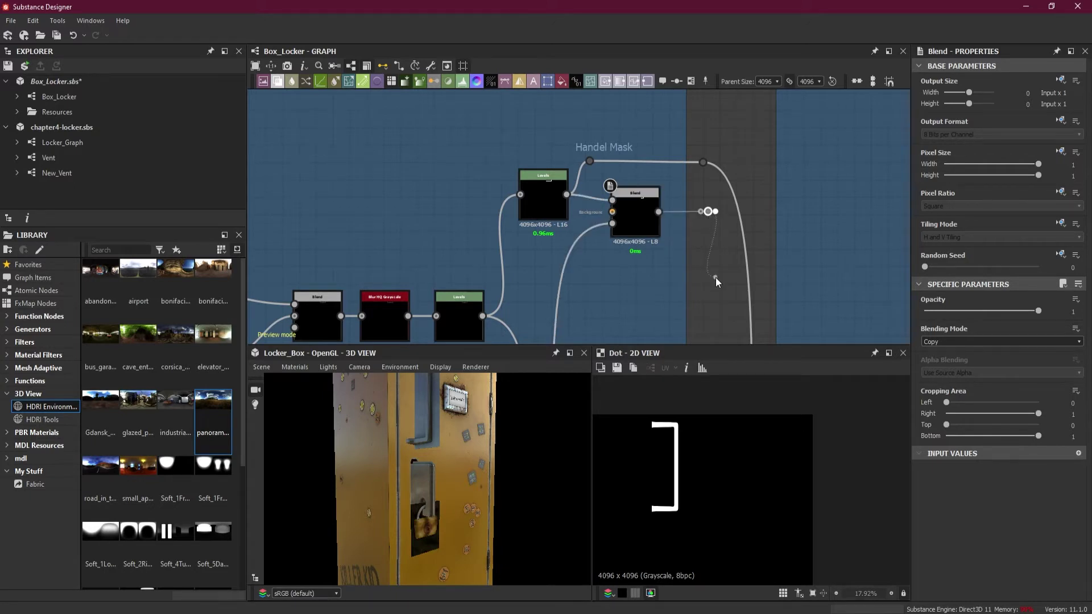
scroll(717, 284, "down", 4)
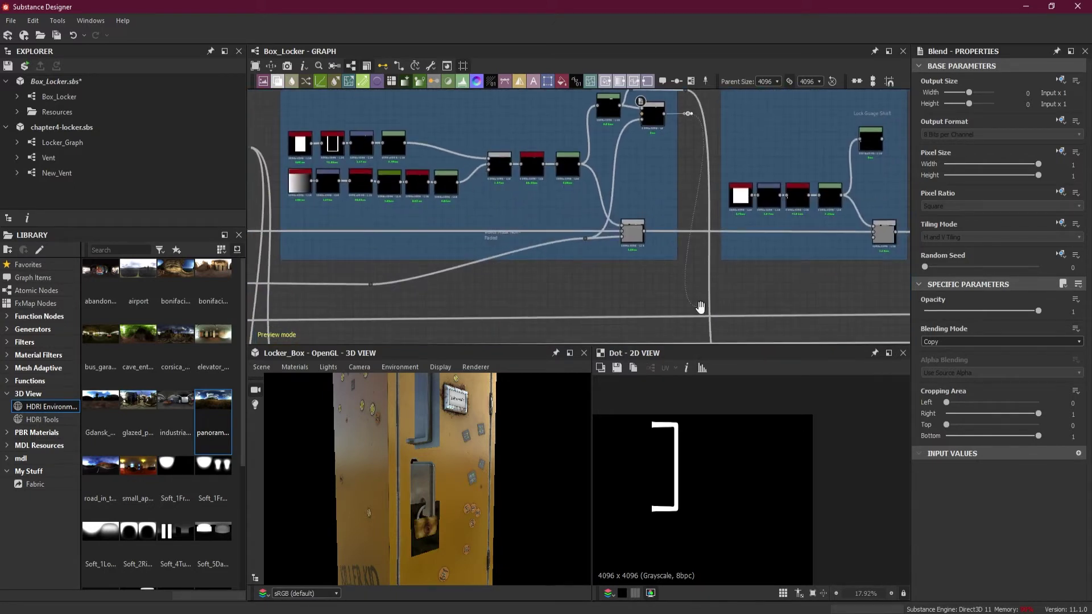
middle_click_drag(701, 307, 701, 167)
scroll(707, 311, "down", 2)
middle_click_drag(708, 311, 687, 170)
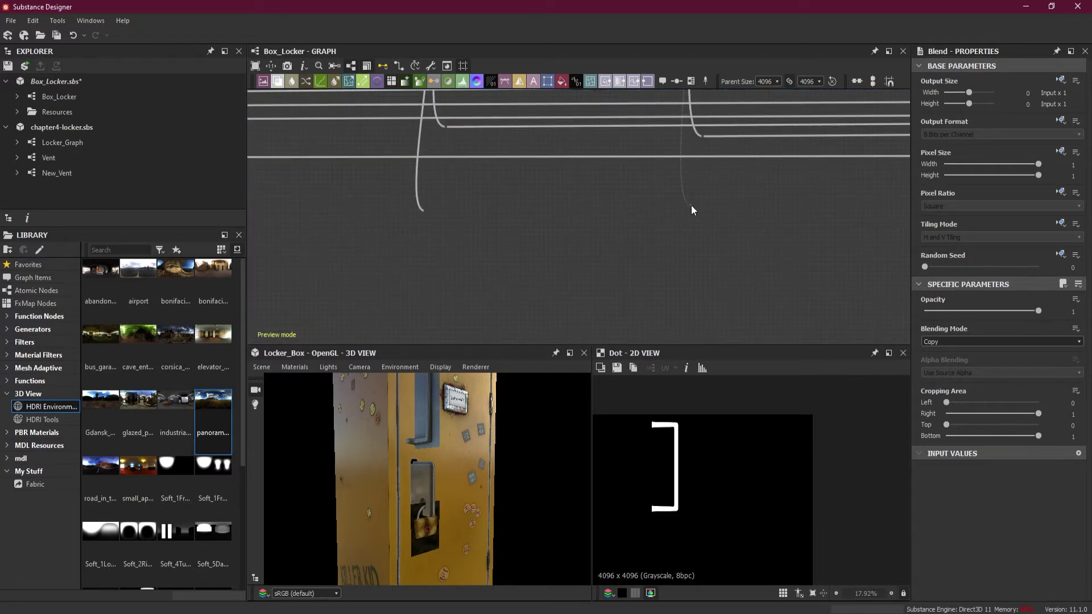
key("space")
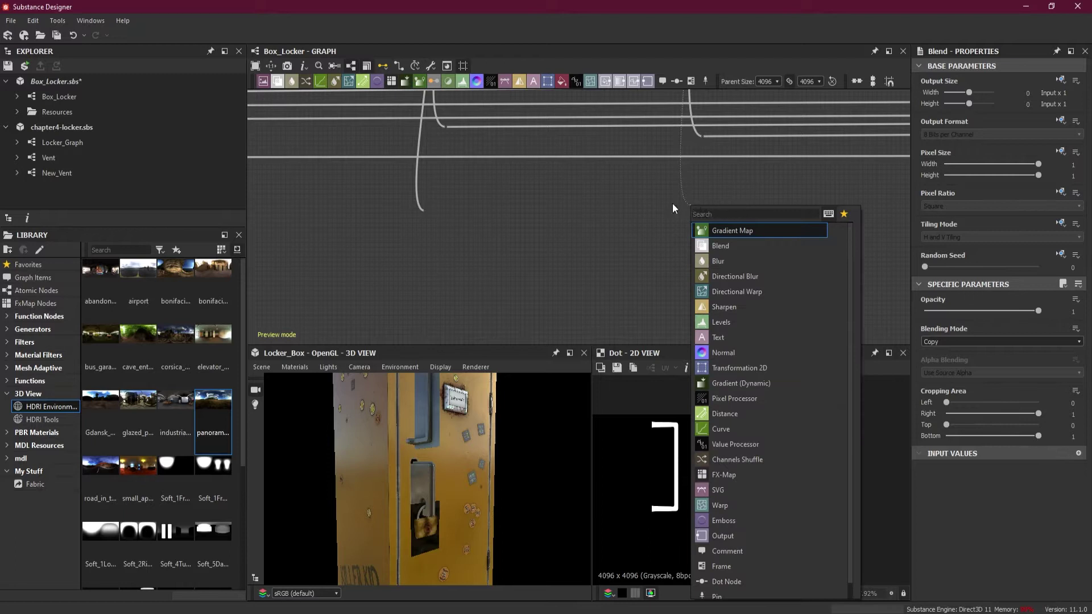
key("Escape")
scroll(678, 160, "down", 4)
scroll(647, 283, "up", 3)
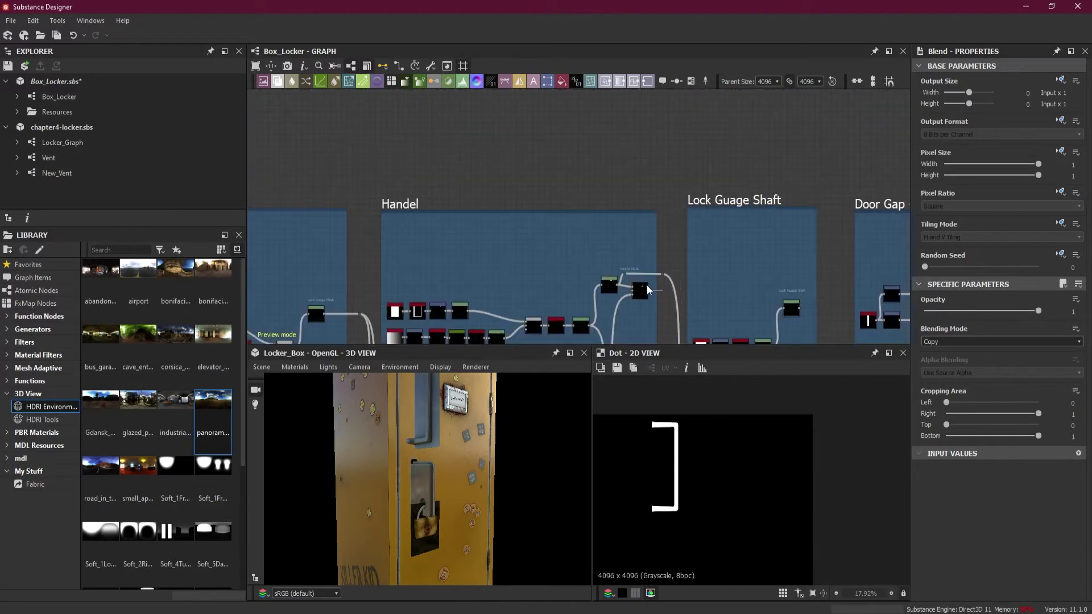
scroll(647, 283, "up", 5)
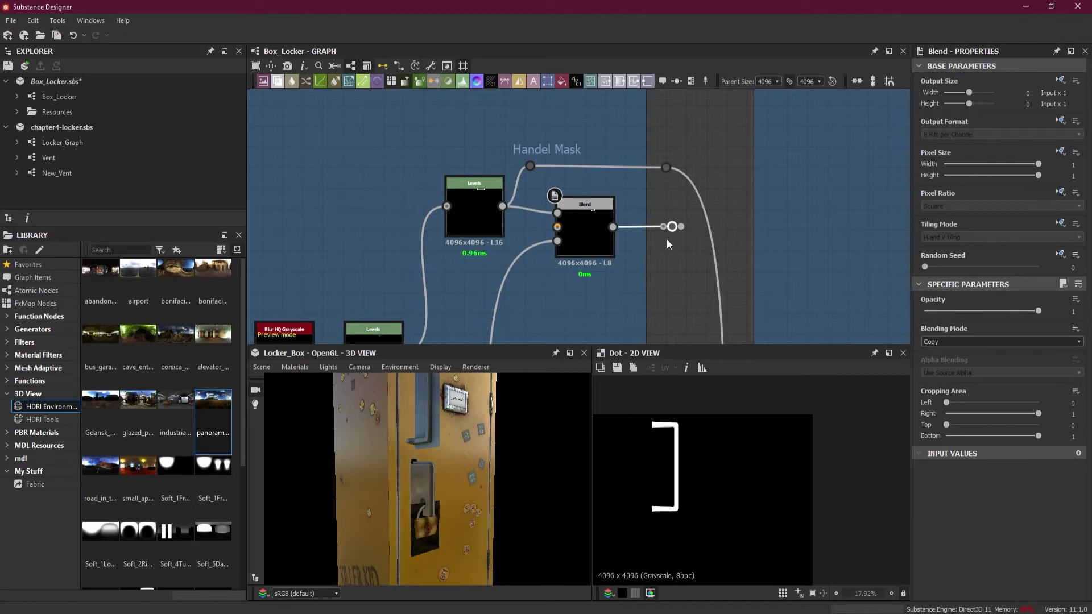
key("Delete")
Branch a new link from the Handel Mask's output Dot, ending in a Dot below the Handel frame.
left_click_drag(681, 241, 654, 306)
scroll(677, 262, "down", 4)
scroll(666, 312, "up", 6)
scroll(643, 240, "down", 4)
scroll(663, 308, "up", 5)
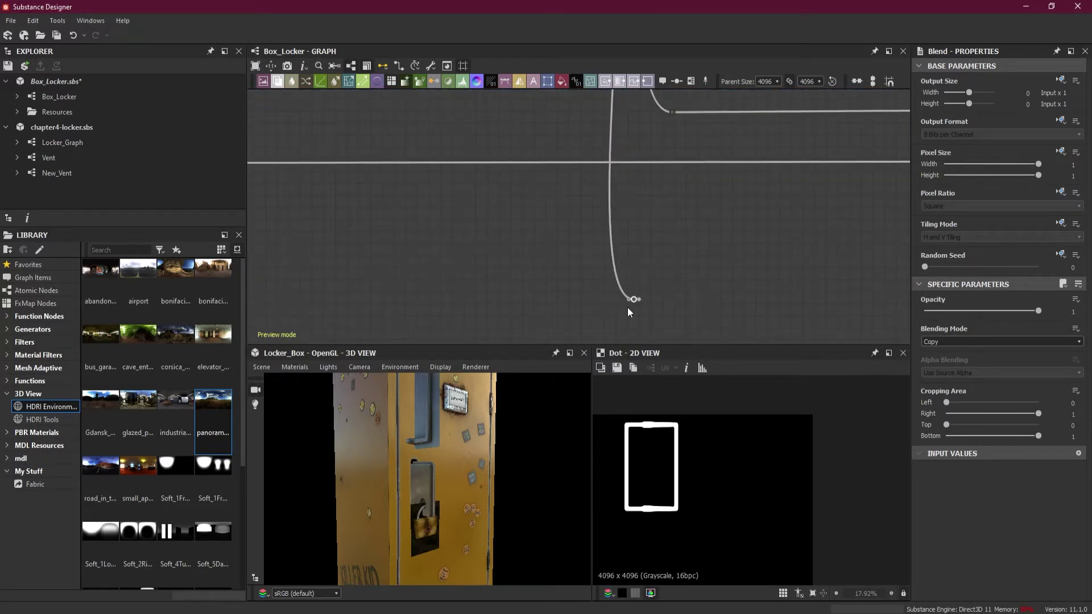
double_click(634, 300)
Extend the combined UV shell mask's output to a new Blend node beside the end of the Lock Mask link.
scroll(703, 251, "down", 5)
middle_click_drag(704, 251, 774, 233)
scroll(491, 265, "up", 2)
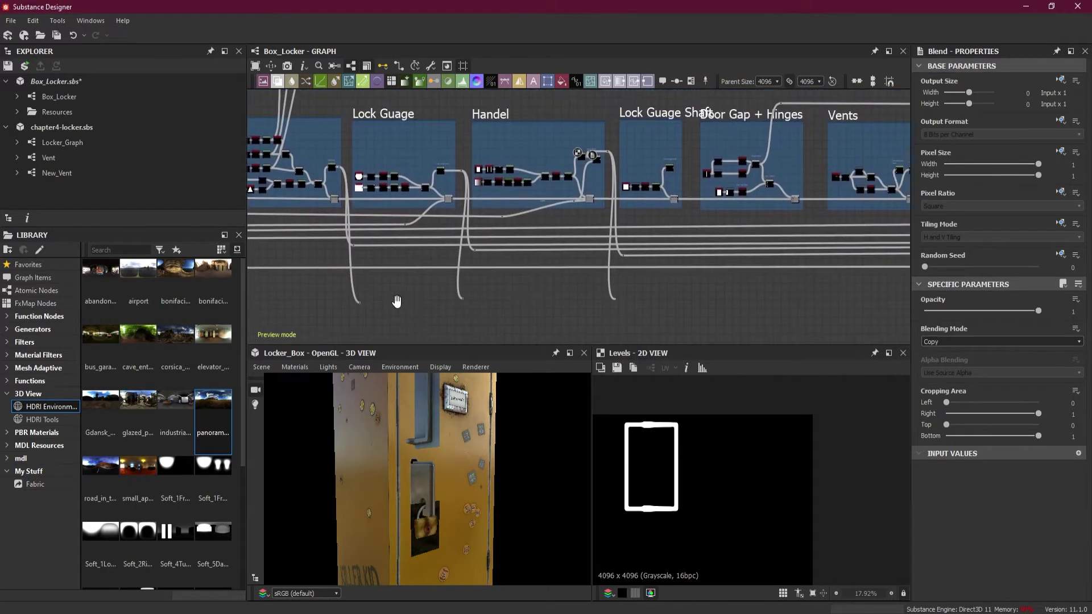
scroll(395, 302, "up", 2)
middle_click_drag(701, 266, 560, 254)
scroll(560, 249, "up", 1)
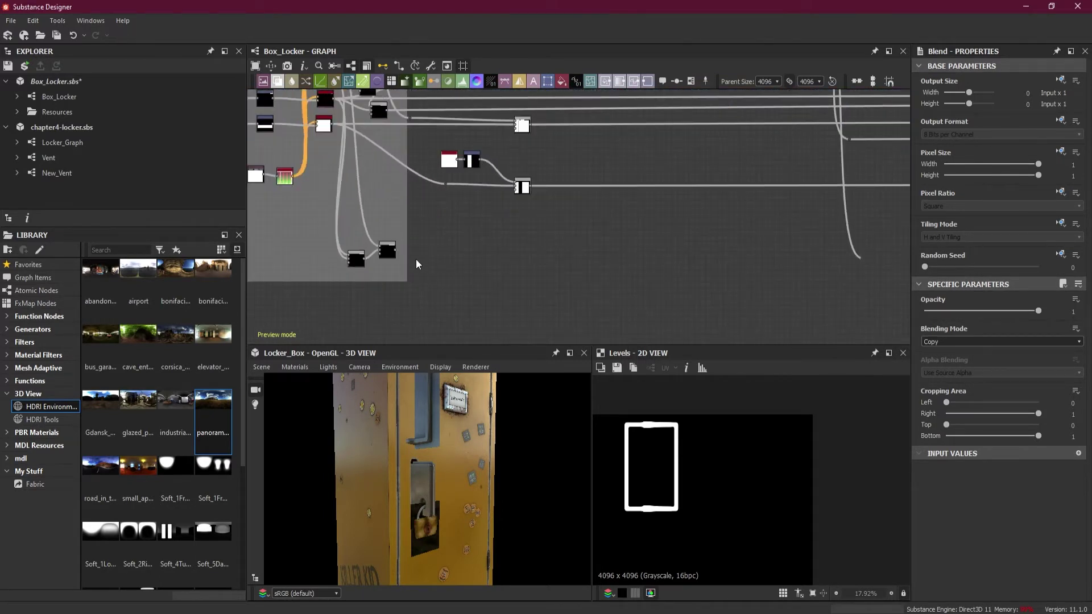
scroll(394, 250, "up", 2)
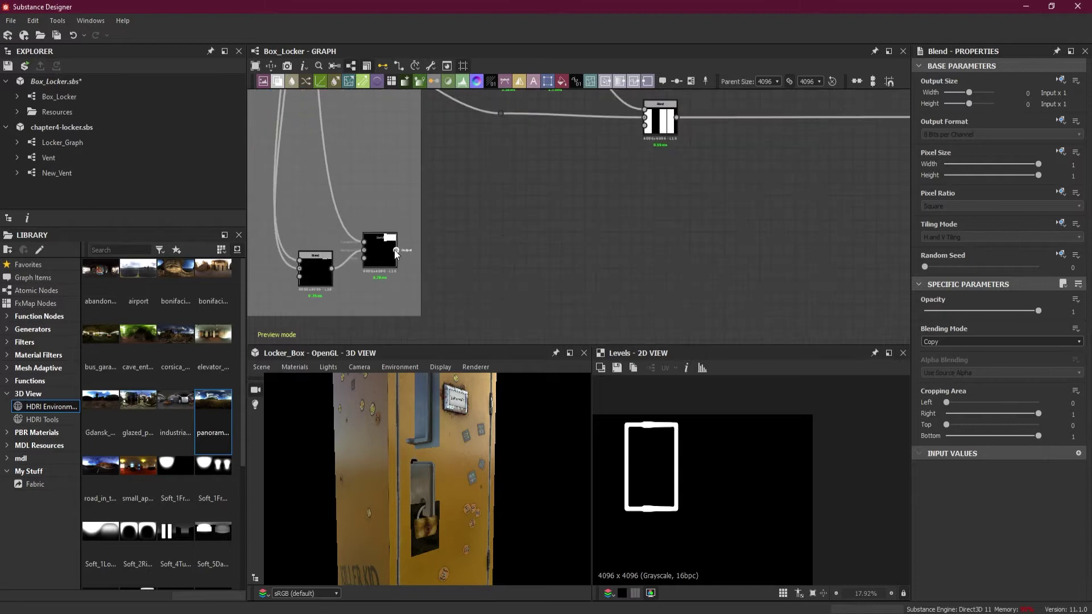
left_click_drag(397, 250, 672, 302)
left_click(711, 284)
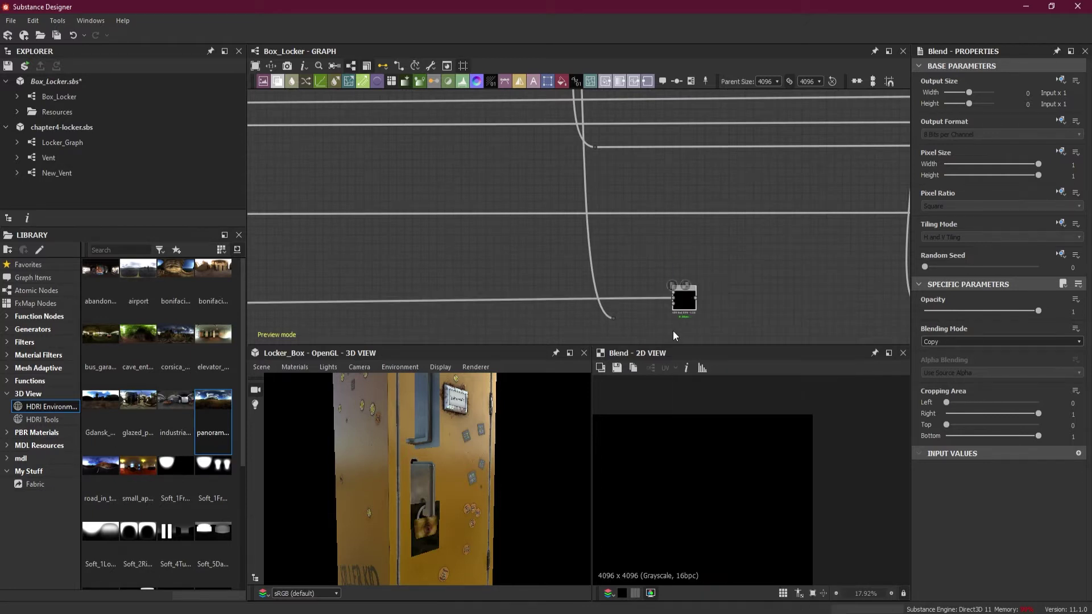
Connect the Lock Mask link to the new Blend node's foreground and set the blending mode to Subtract.
scroll(674, 335, "up", 2)
left_click_drag(557, 312, 697, 258)
scroll(697, 259, "up", 2)
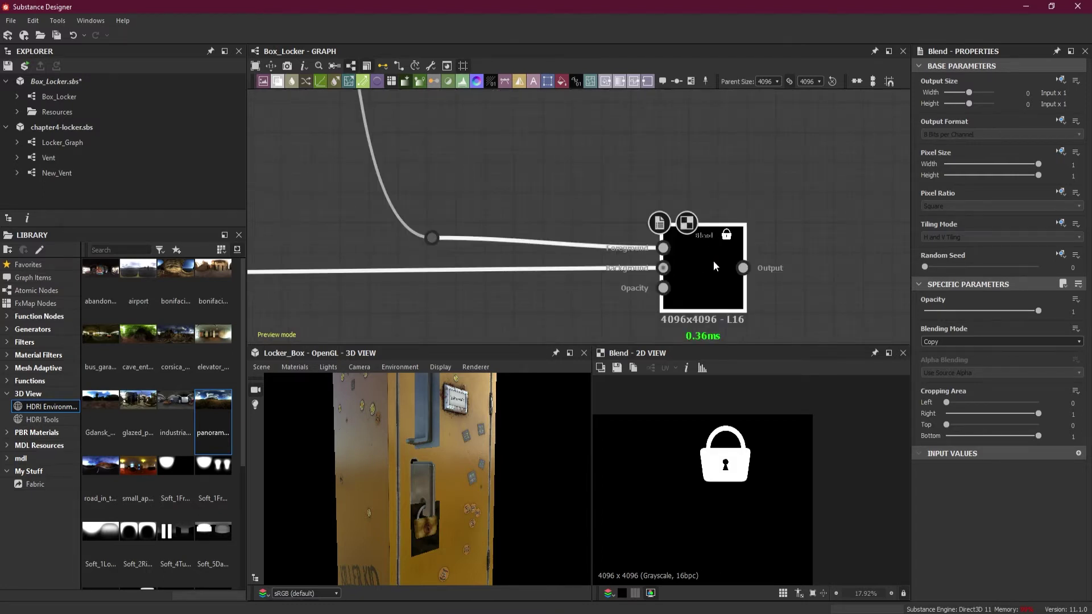
left_click(958, 342)
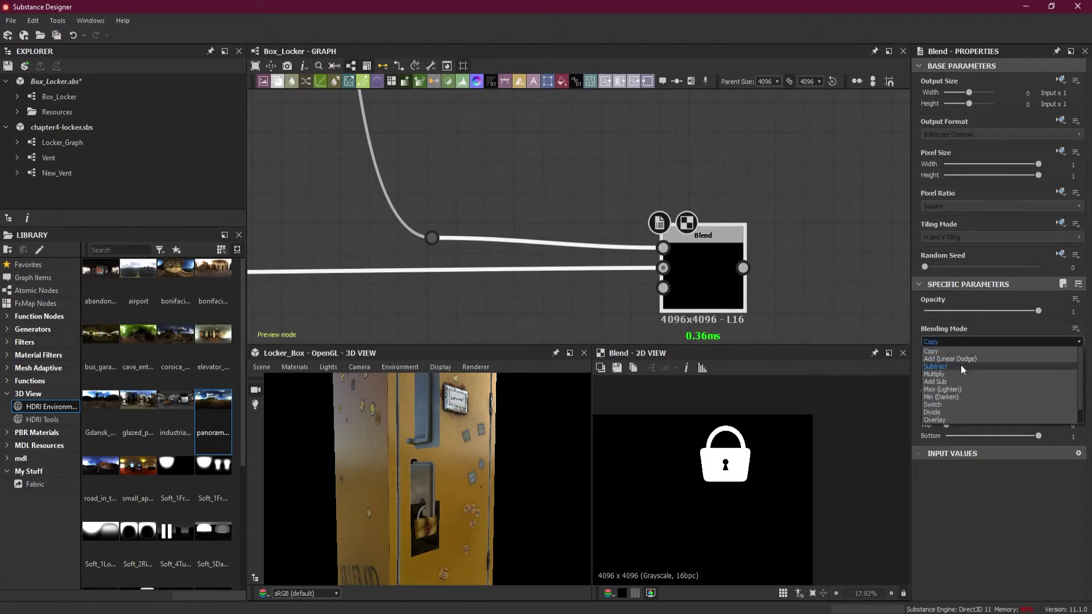
left_click(960, 369)
Add another Blend node fed by the lock subtraction's output, beside the end of the Lock Guage Mask link.
scroll(831, 319, "down", 5)
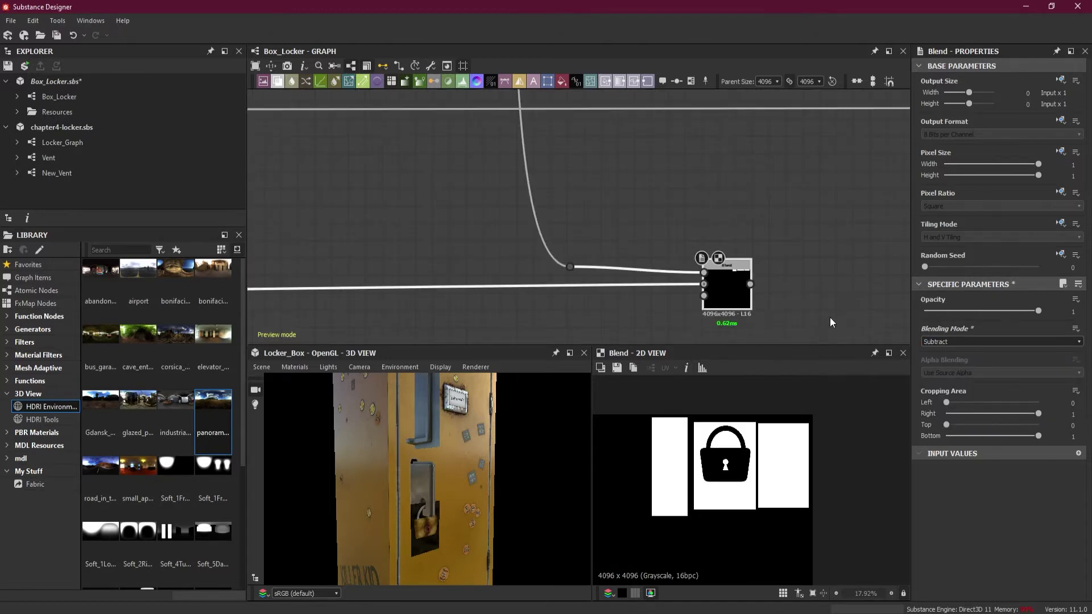
middle_click_drag(690, 290, 598, 286)
scroll(515, 310, "up", 1)
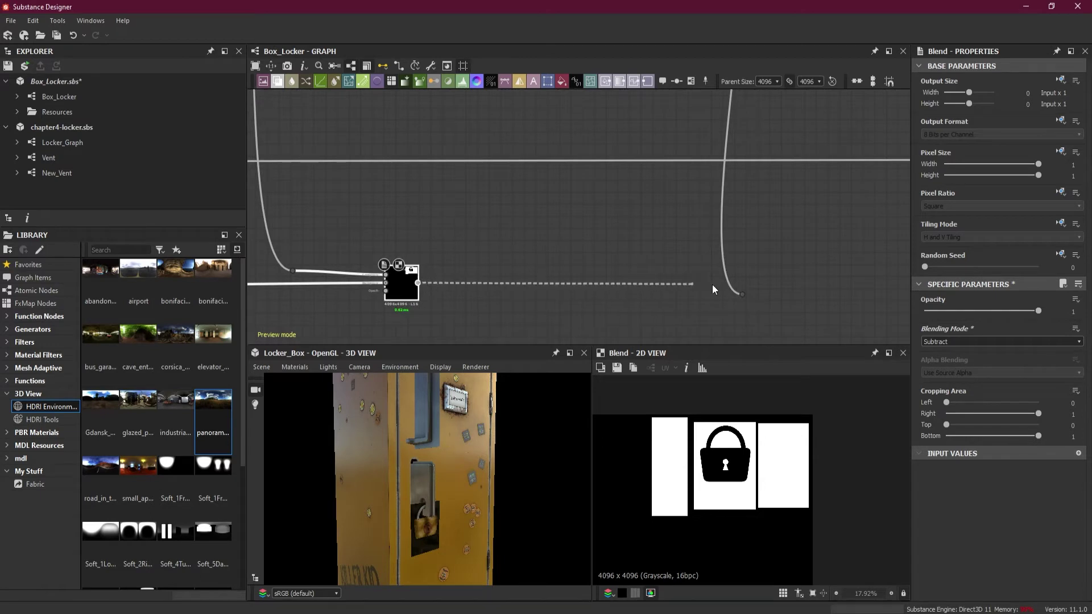
left_click_drag(813, 285, 816, 282)
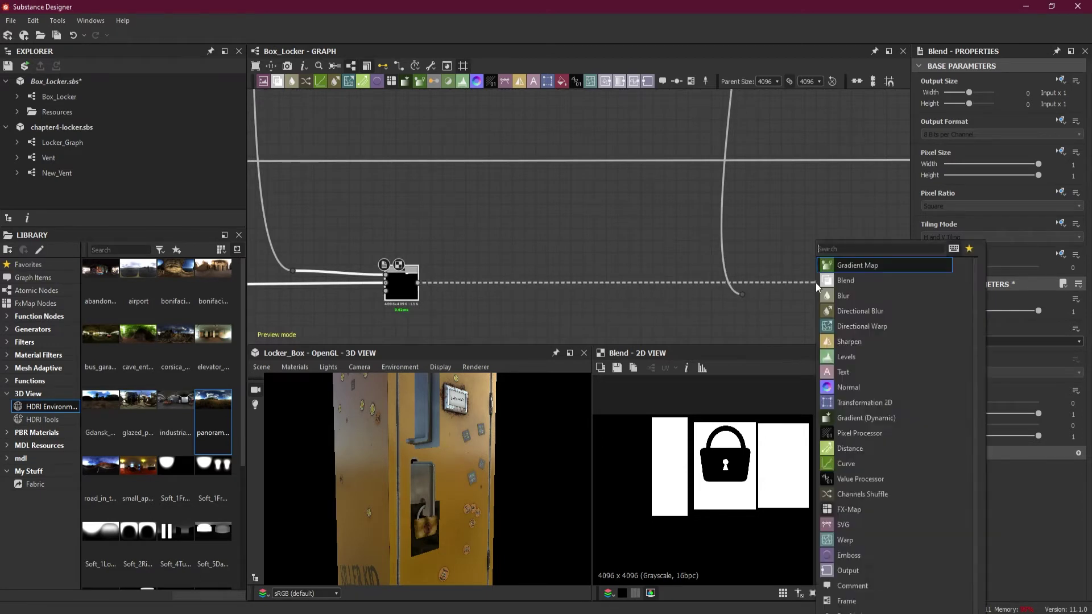
left_click(848, 285)
Connect the Lock Guage Mask link to the second Blend node's foreground and set its blending mode to Subtract.
scroll(828, 300, "up", 3)
left_click_drag(682, 291, 815, 254)
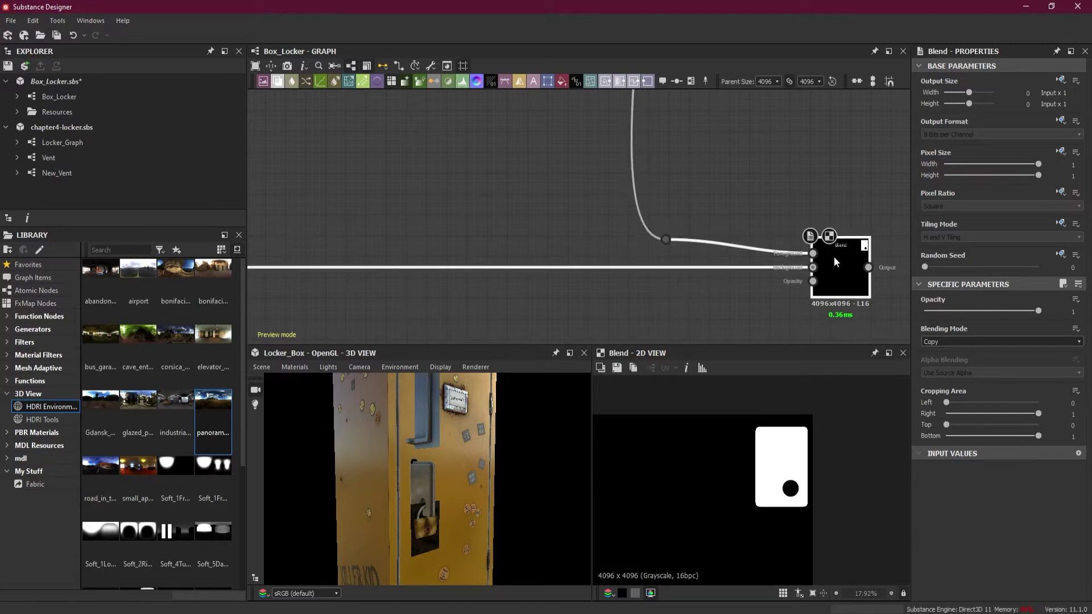
left_click(967, 340)
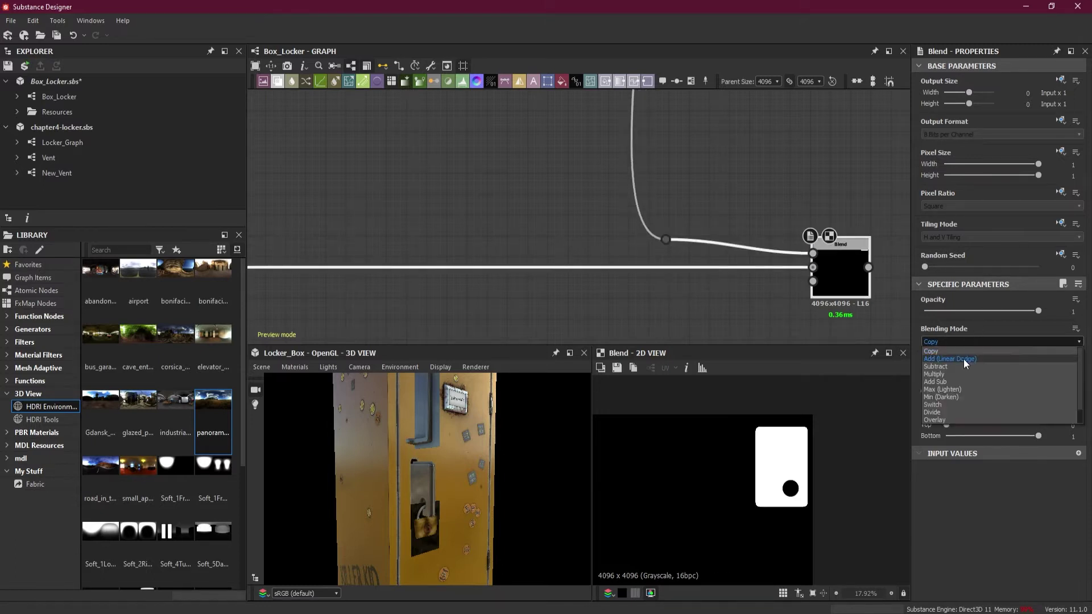
left_click(961, 366)
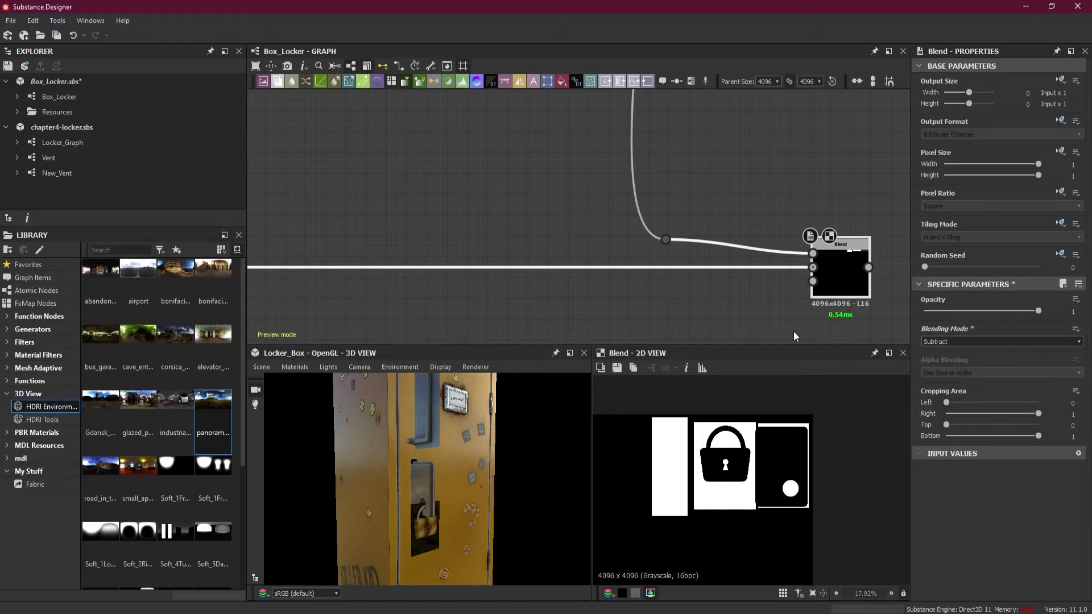
Add a third Blend node fed by the lock gauge subtraction's output, beside the end of the Handel Mask link.
middle_click_drag(774, 281, 505, 281)
scroll(551, 275, "down", 6)
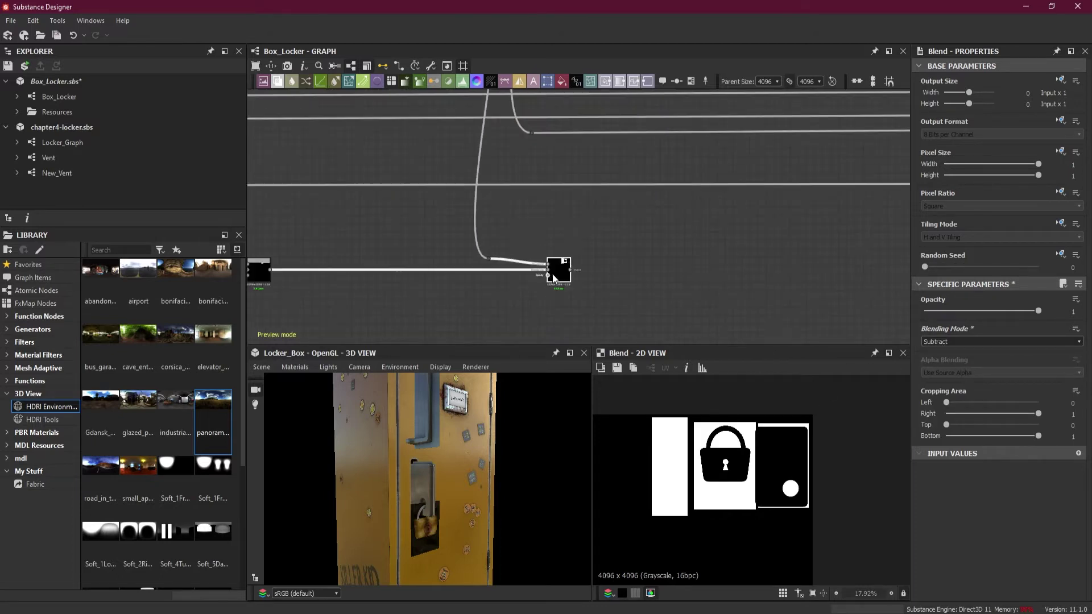
middle_click_drag(673, 270, 570, 289)
scroll(532, 288, "up", 4)
left_click_drag(445, 274, 718, 282)
left_click(753, 282)
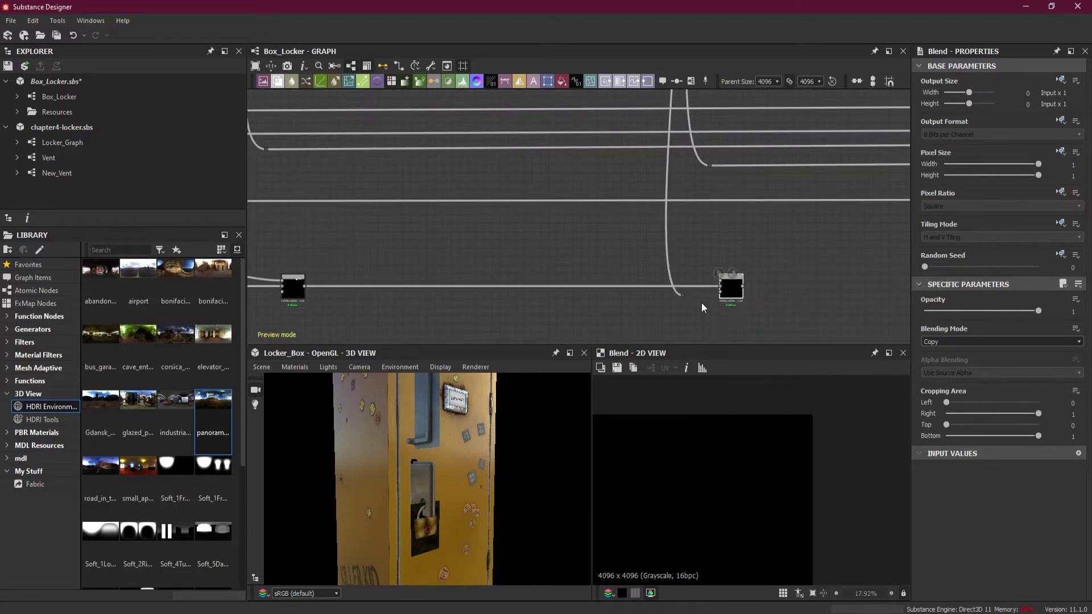
Connect the Handel Mask link to the third Blend node's foreground and set its blending mode to Subtract.
scroll(701, 302, "up", 4)
left_click_drag(660, 289, 741, 257)
left_click(769, 265)
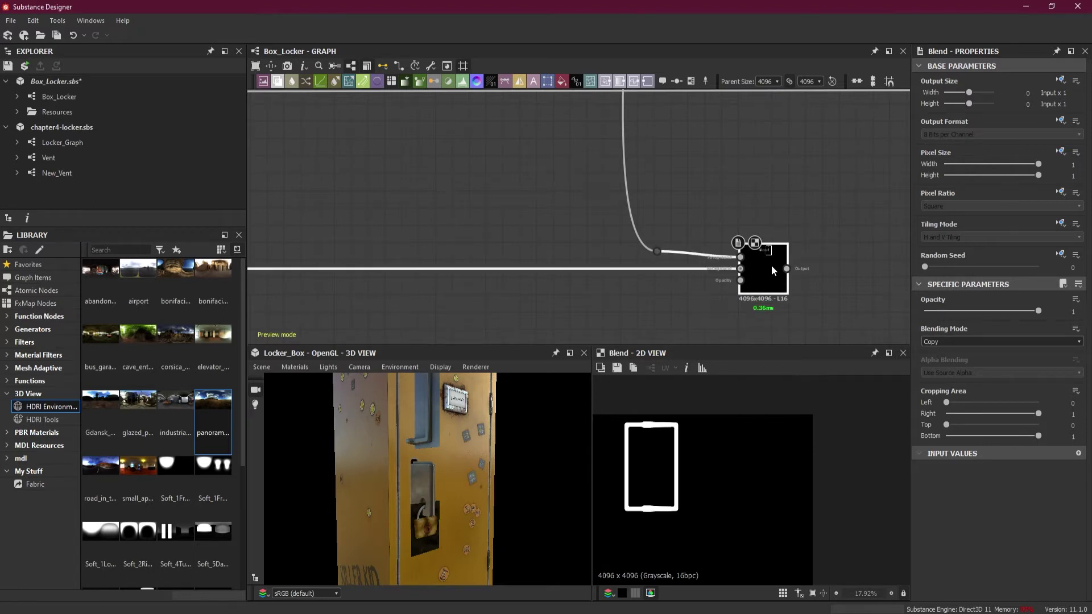
left_click(1002, 342)
left_click(987, 372)
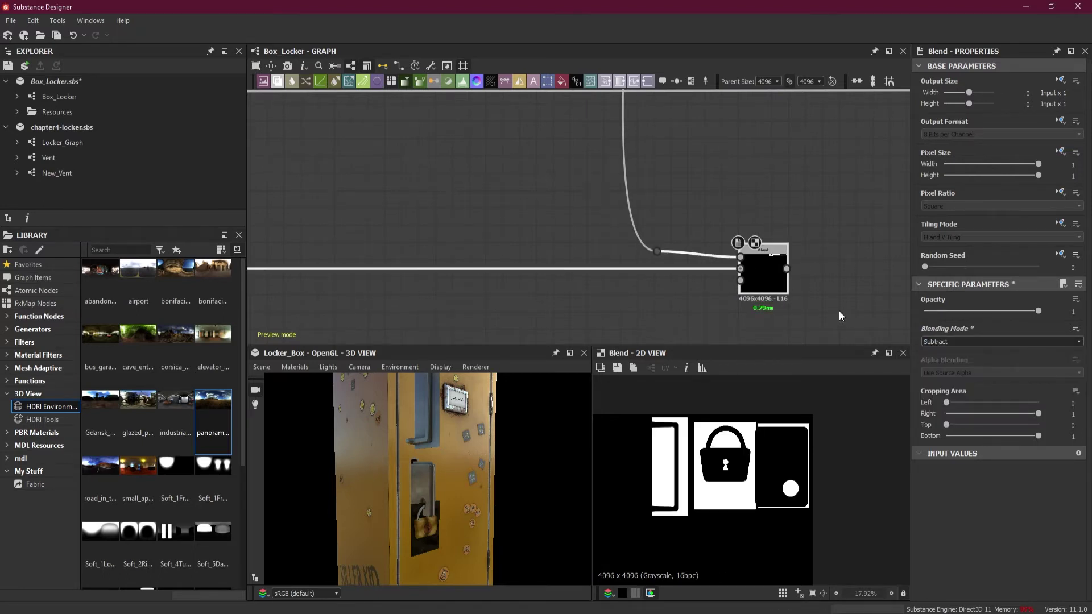
Add an Output node connected to the output of the handle subtraction Blend node.
scroll(840, 311, "down", 3)
scroll(685, 319, "up", 2)
middle_click_drag(829, 302, 615, 318)
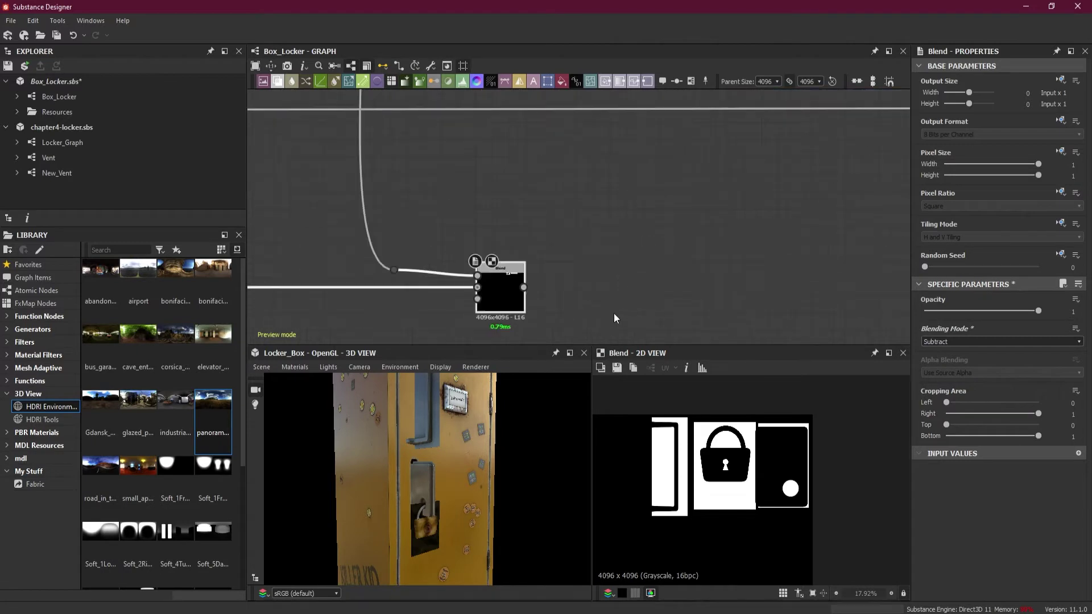
left_click_drag(684, 292, 685, 293)
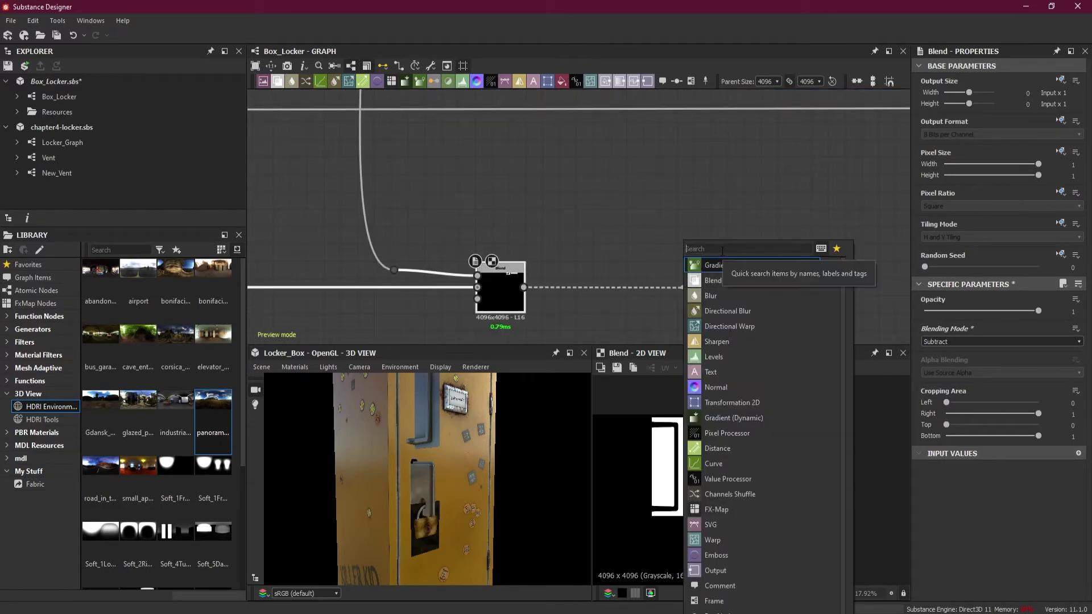
type("out")
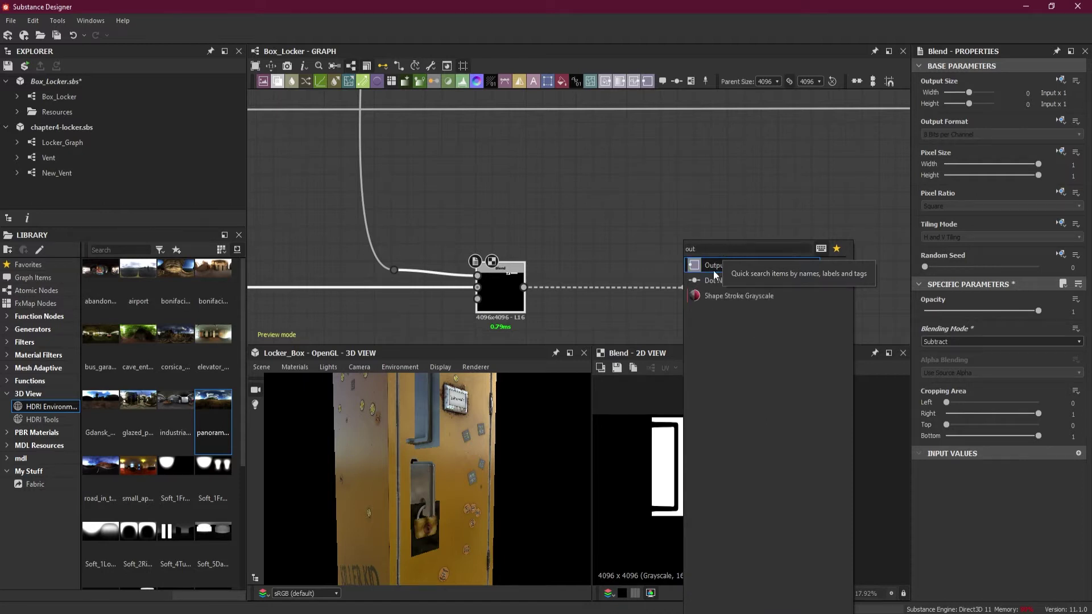
left_click(713, 270)
Set both the identifier and the label of the new Output node to Opacity.
double_click(960, 92)
type("Opacity")
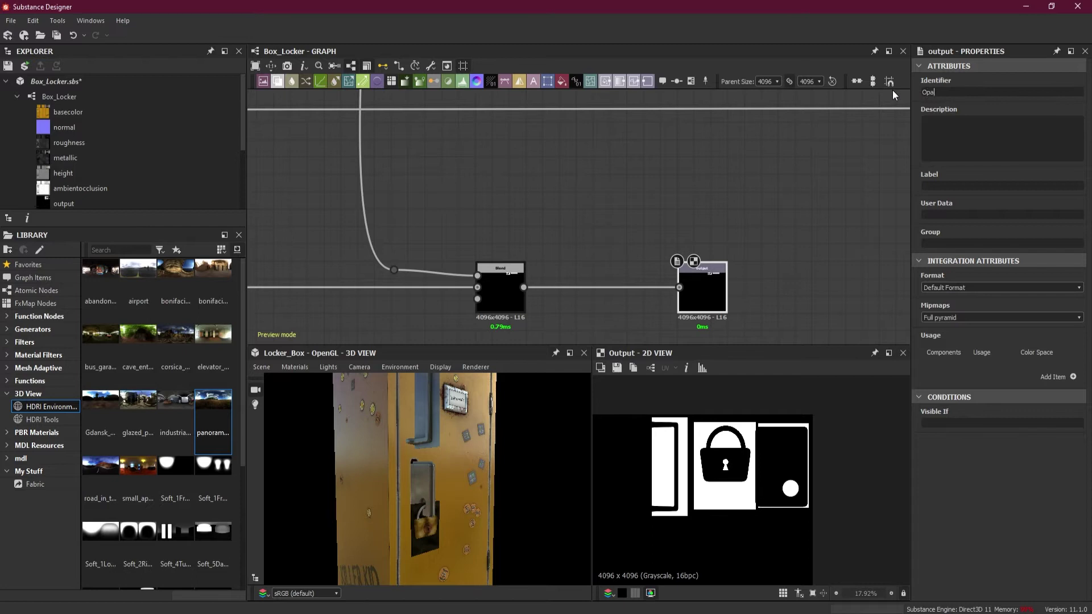
left_click(953, 189)
type("Opacity")
Add a usage item to the Opacity output and set its usage to opacity.
left_click(1073, 378)
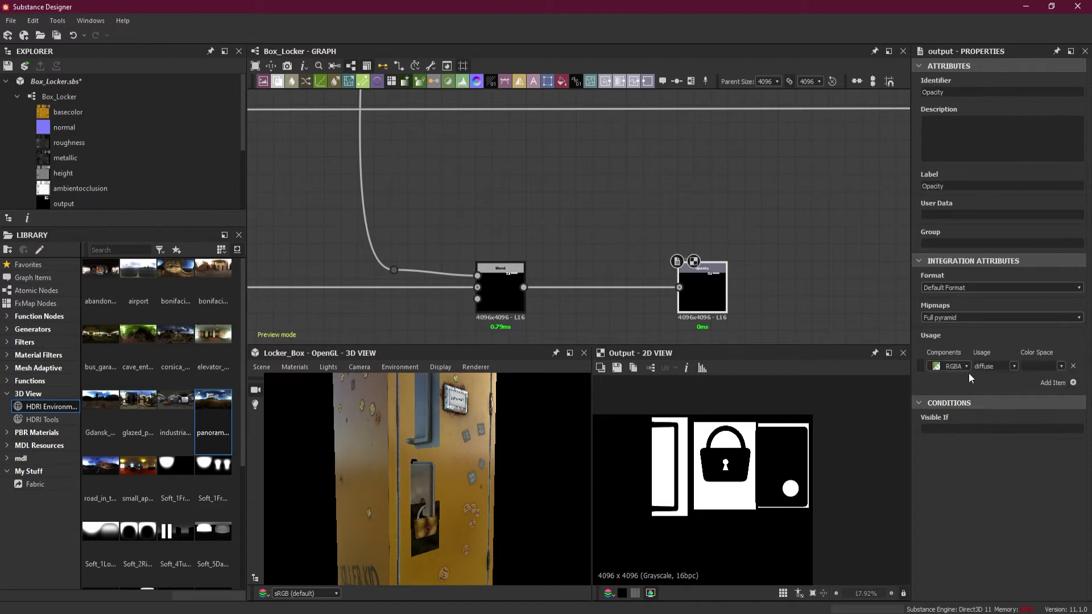
left_click(1013, 367)
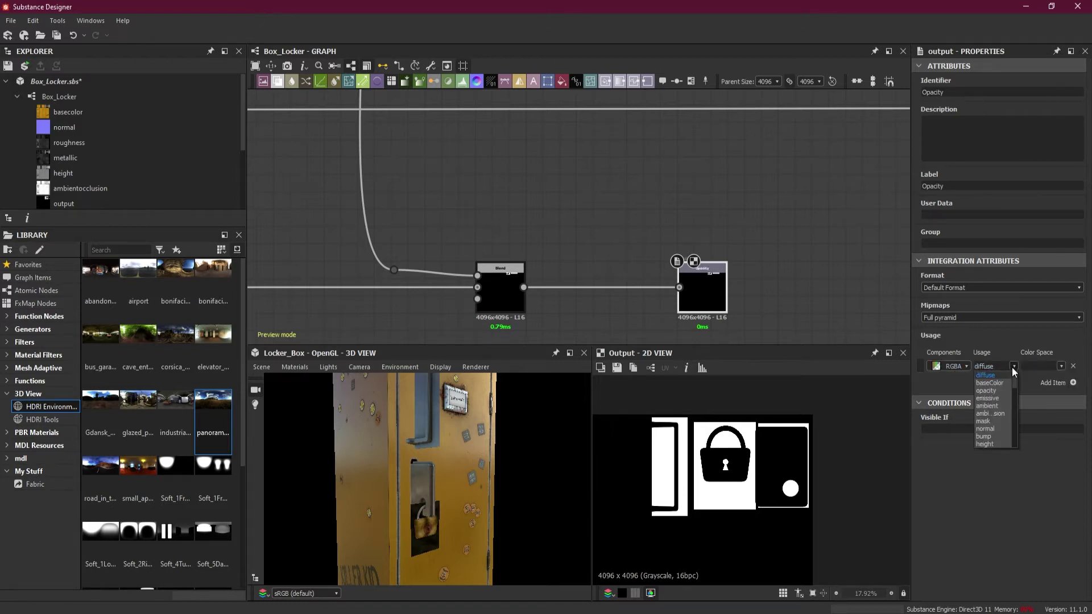
left_click_drag(1015, 382, 1012, 445)
double_click(993, 367)
left_click(994, 367)
type("oo")
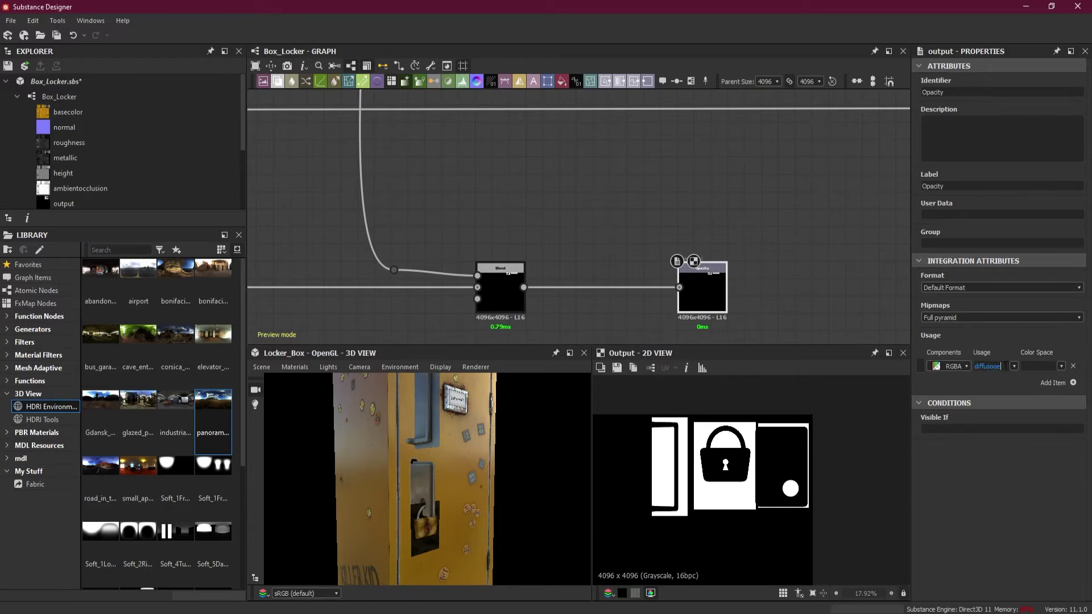
left_click_drag(971, 366, 1004, 366)
key("BackSpace")
Send the Box_Locker graph's outputs to the 3D view so the Opacity output is applied to the locker material.
scroll(705, 240, "down", 4)
right_click(648, 215)
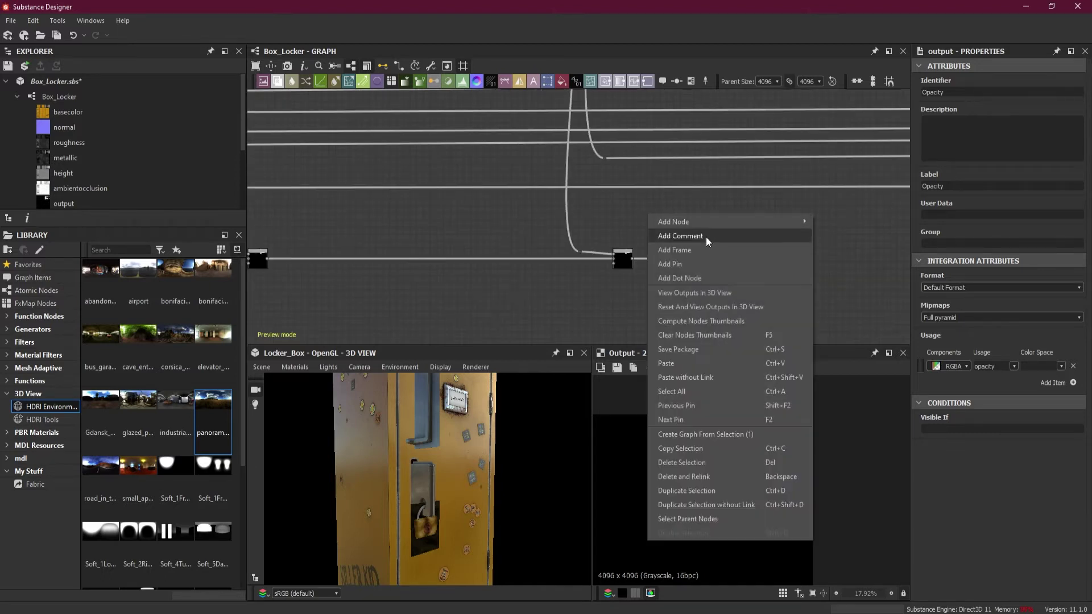
left_click(740, 294)
left_click_drag(466, 452, 501, 449)
Insert an Invert Grayscale node between the last subtract Blend and the Opacity output, and inspect the lock and handle in 3D.
scroll(642, 253, "up", 3)
scroll(641, 251, "up", 2)
middle_click_drag(698, 259, 640, 254)
left_click(635, 275)
key("space")
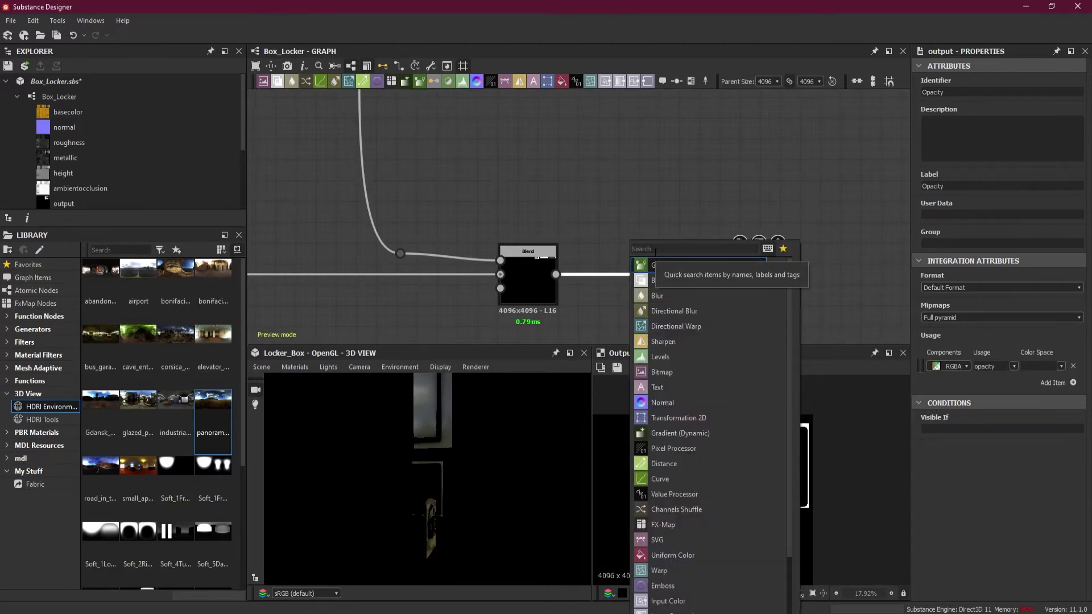
type("in")
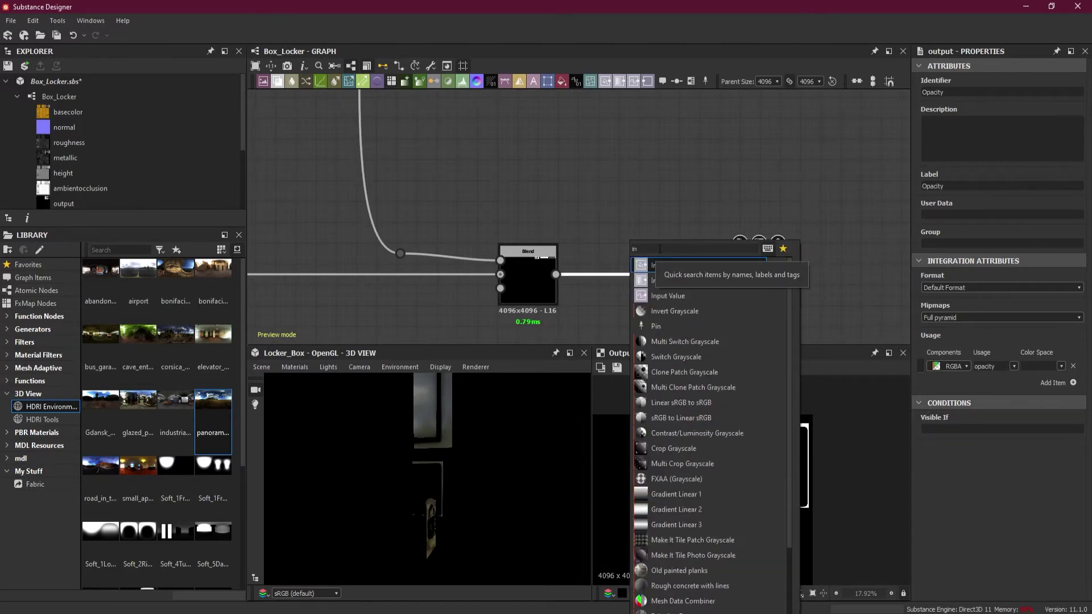
left_click(691, 312)
left_click_drag(432, 467, 376, 495)
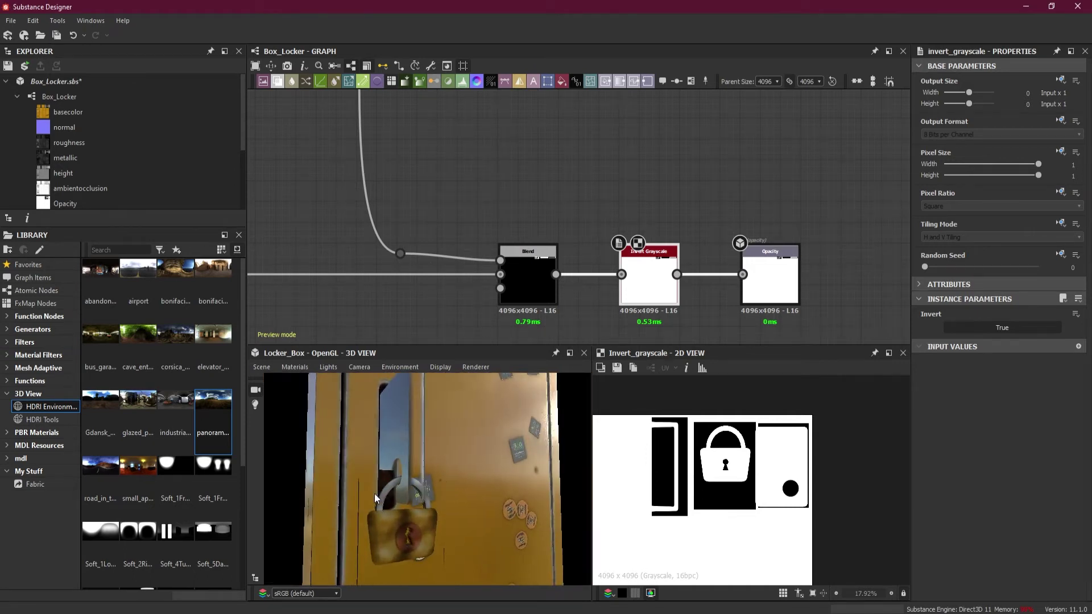
left_click_drag(442, 533, 399, 472)
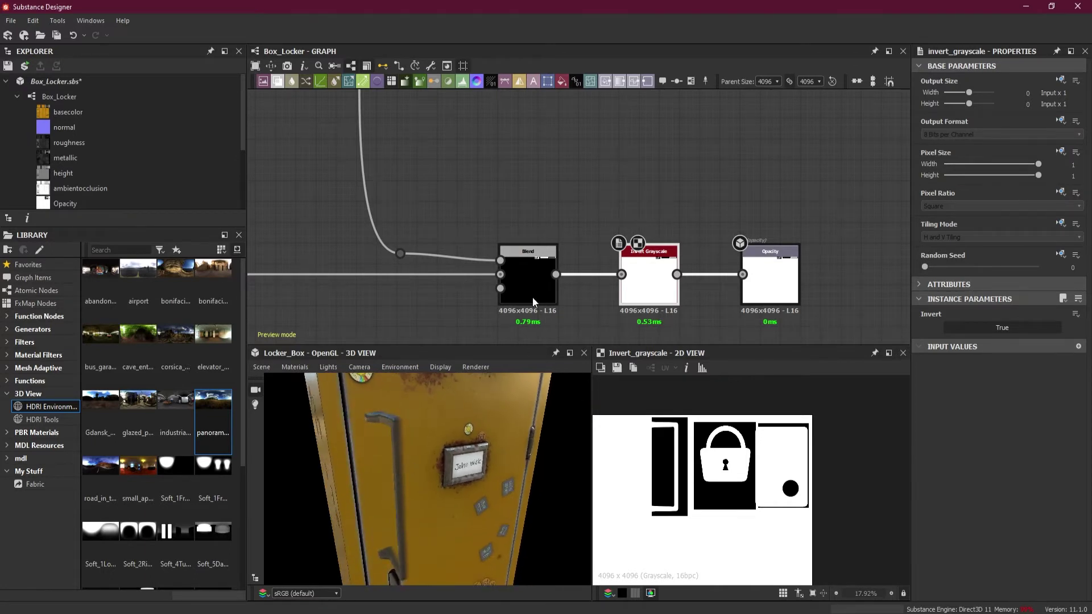
Trace the opacity chain back through the subtract Blends and preview the Blend that combines the UV shell masks.
scroll(533, 302, "down", 3)
middle_click_drag(393, 302, 692, 280)
middle_click_drag(414, 285, 788, 271)
scroll(585, 283, "down", 3)
middle_click_drag(493, 289, 712, 289)
middle_click_drag(396, 291, 452, 288)
scroll(466, 285, "down", 1)
scroll(616, 276, "up", 6)
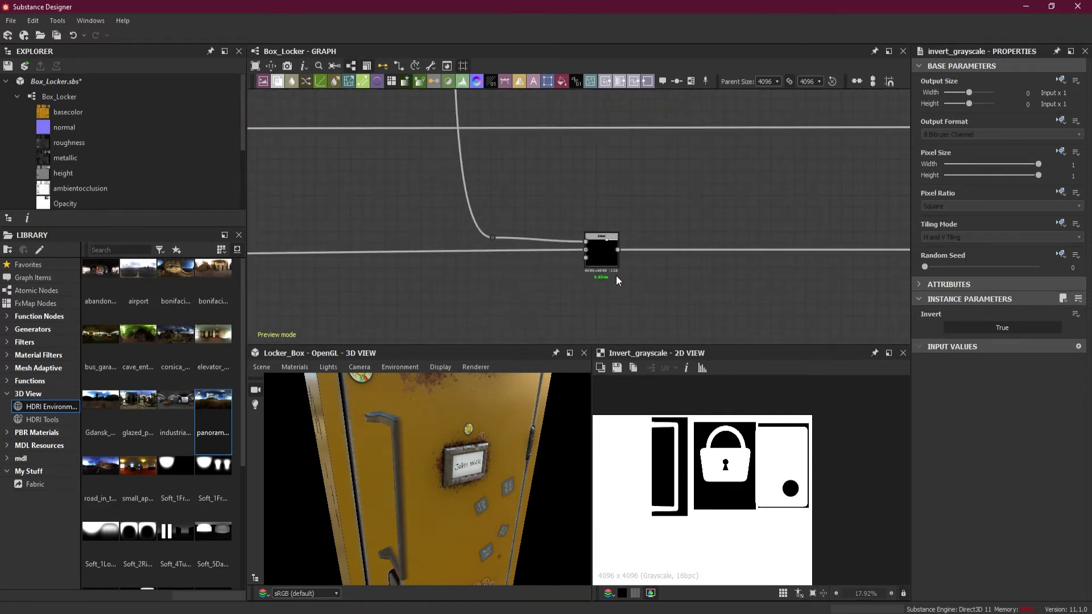
scroll(455, 304, "down", 7)
middle_click_drag(324, 319, 723, 304)
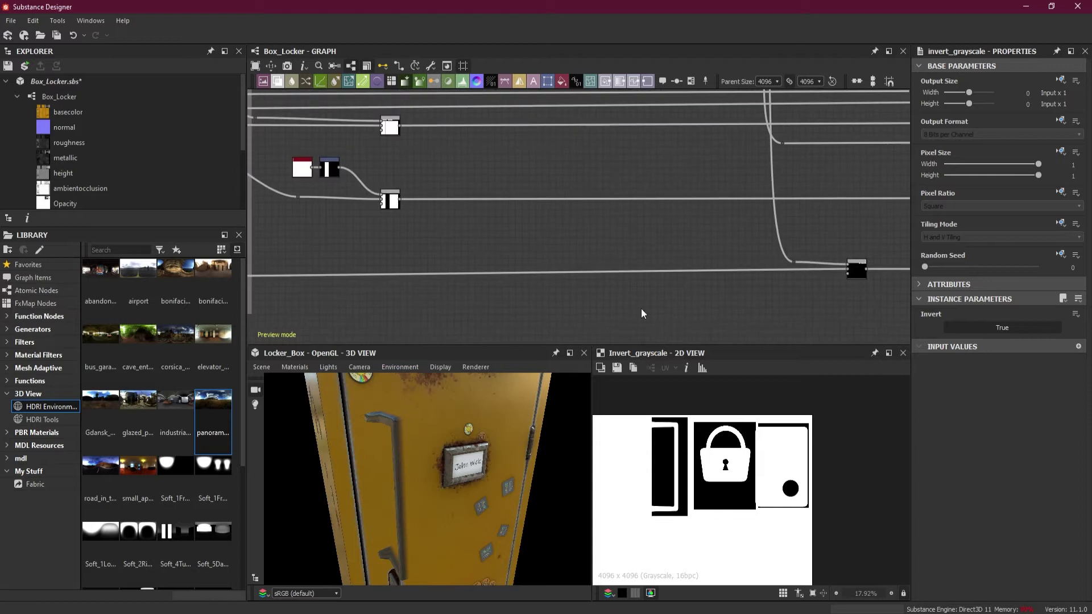
middle_click_drag(371, 322, 744, 293)
scroll(618, 281, "up", 4)
scroll(617, 279, "up", 1)
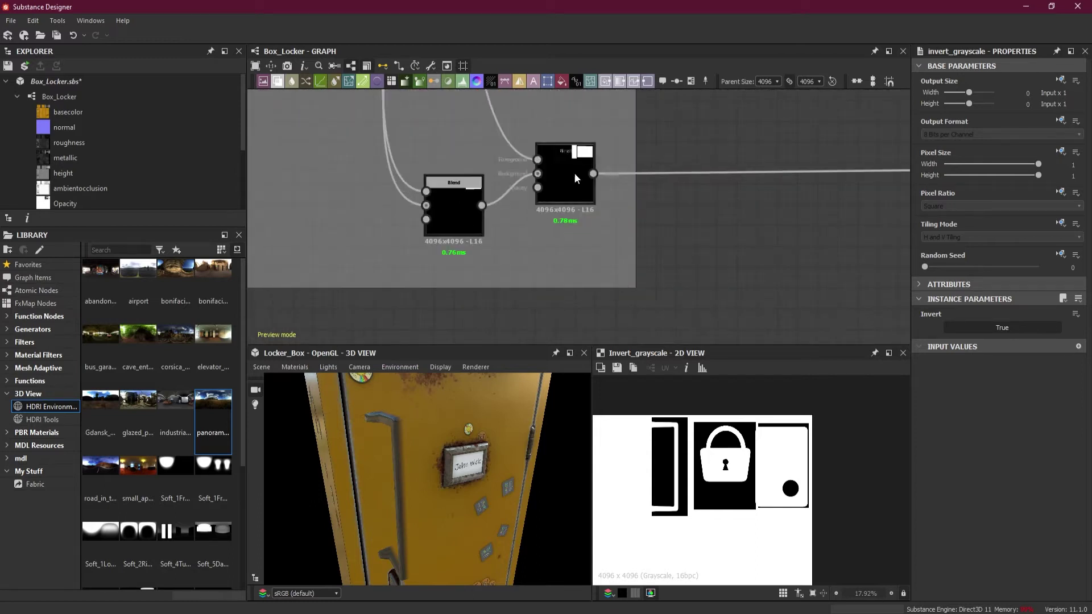
left_click(592, 173)
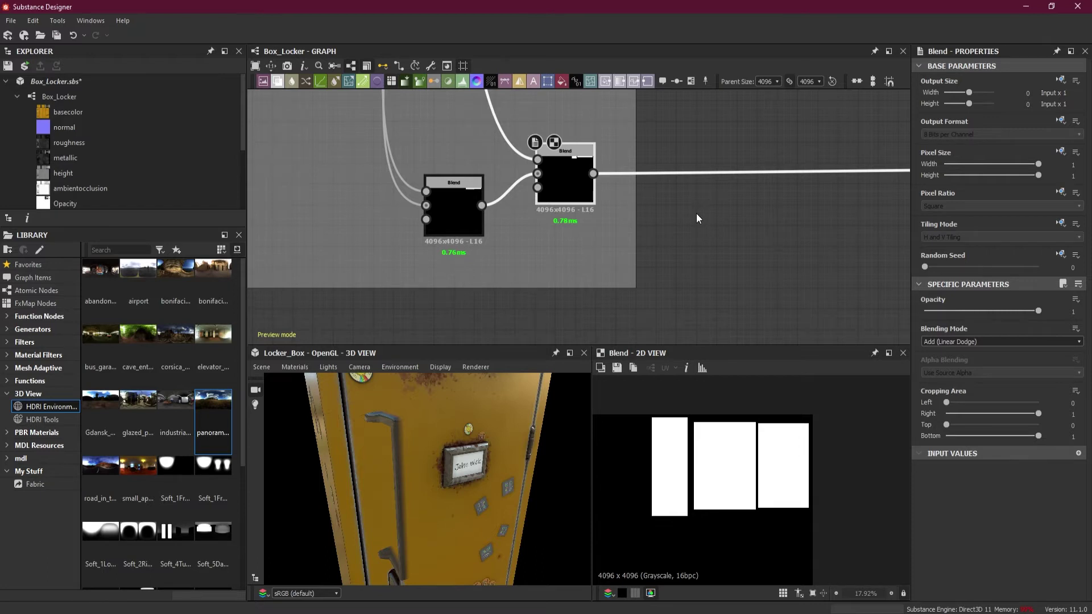
Preview the lock mask and insert a Distance node between its link and the first subtract Blend's foreground.
scroll(719, 226, "down", 9)
scroll(620, 226, "up", 8)
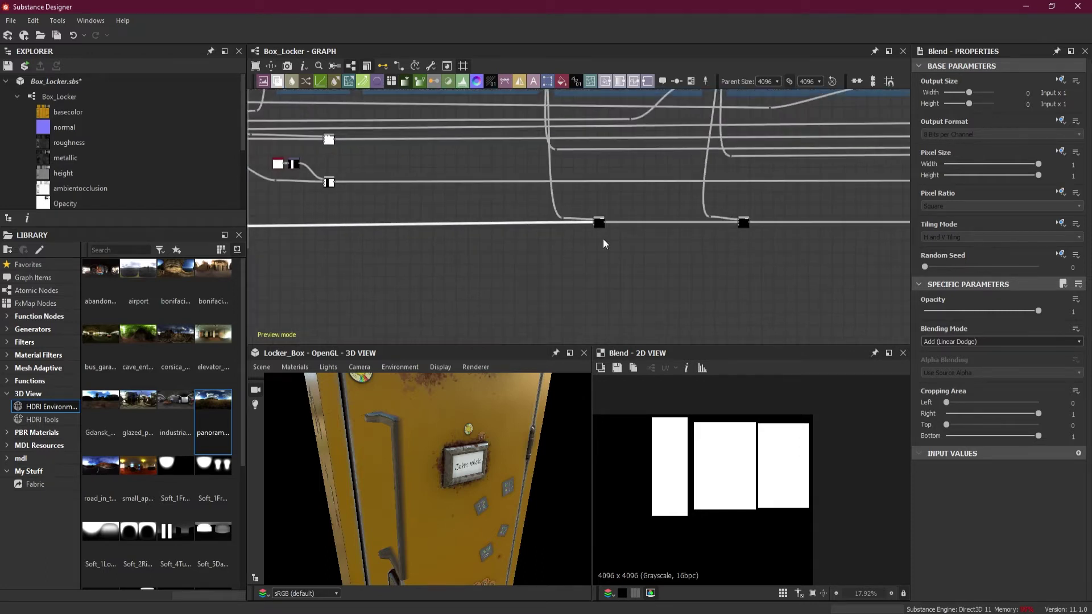
middle_click_drag(620, 224, 805, 312)
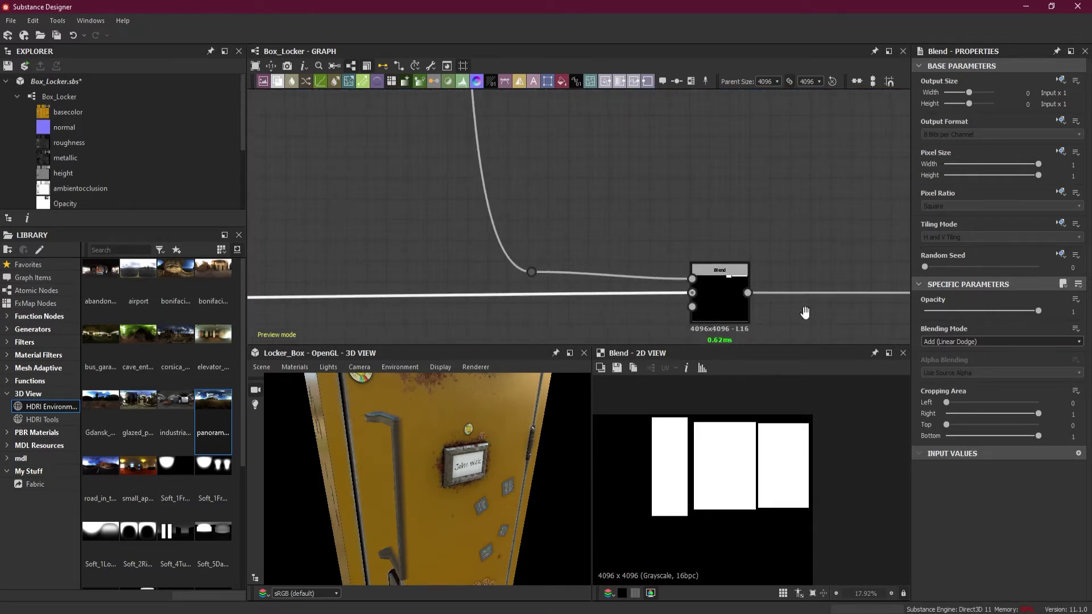
double_click(531, 271)
scroll(735, 449, "up", 3)
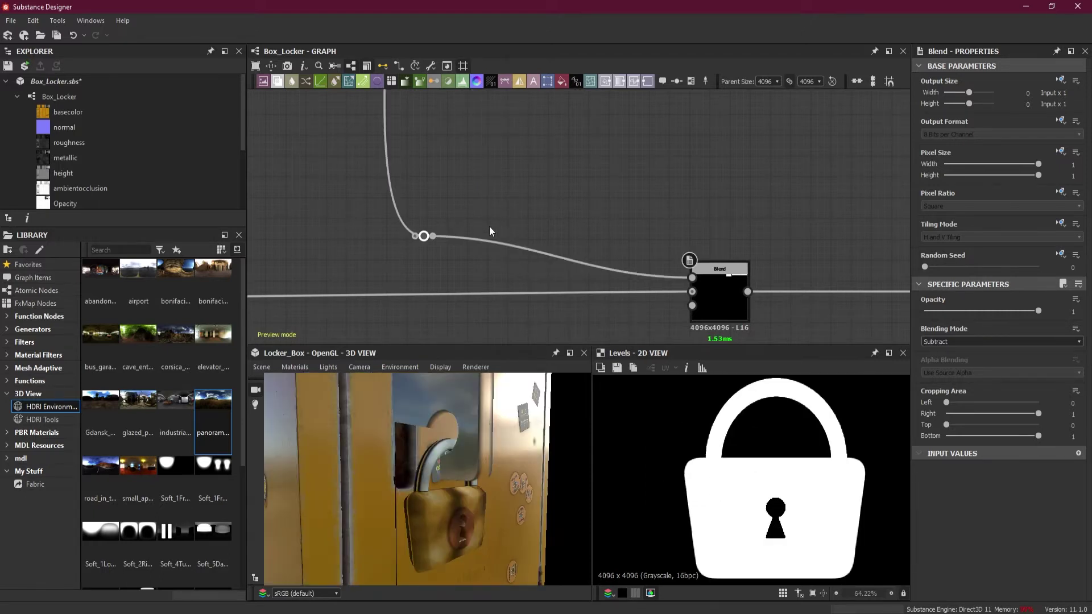
left_click(499, 243)
key("space")
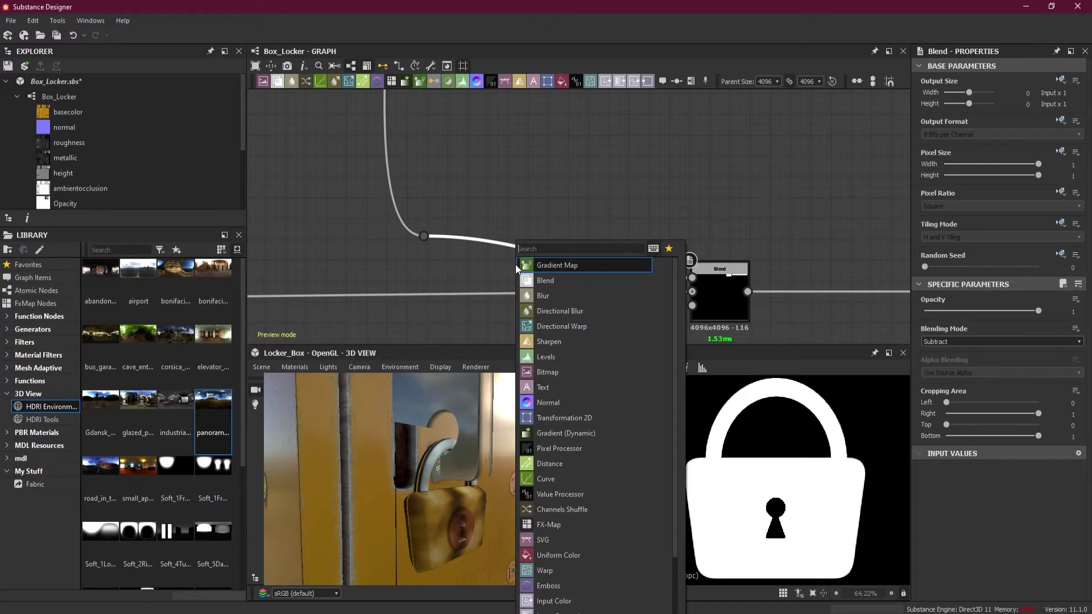
type("di")
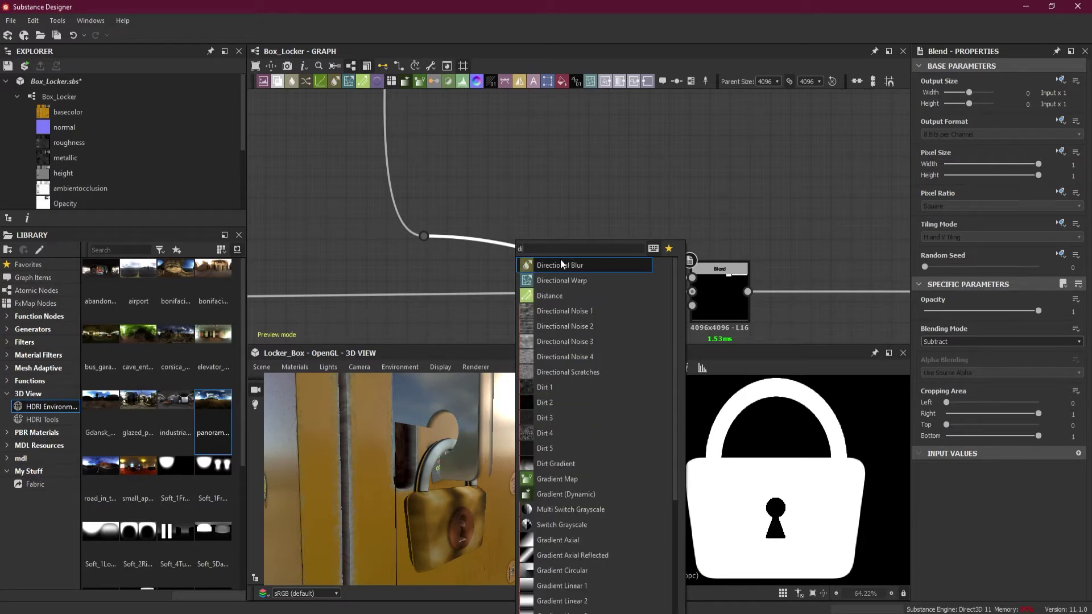
left_click(555, 283)
left_click_drag(555, 255, 483, 235)
Set the lock mask Distance node's Maximum Distance to 0.2 and check the mask edge up close.
scroll(524, 265, "up", 2)
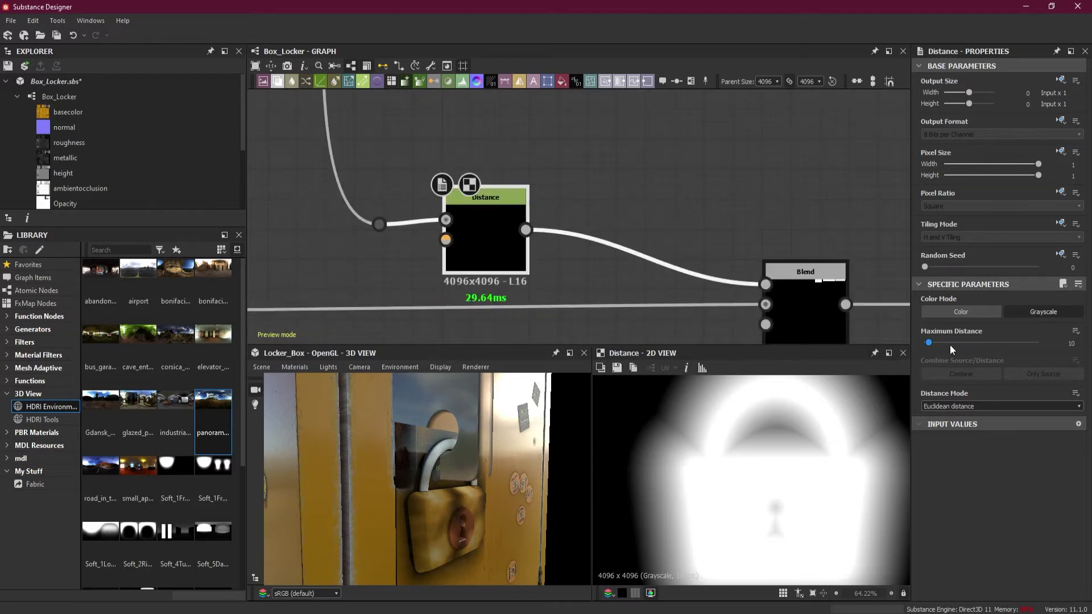
double_click(1075, 344)
type(".2")
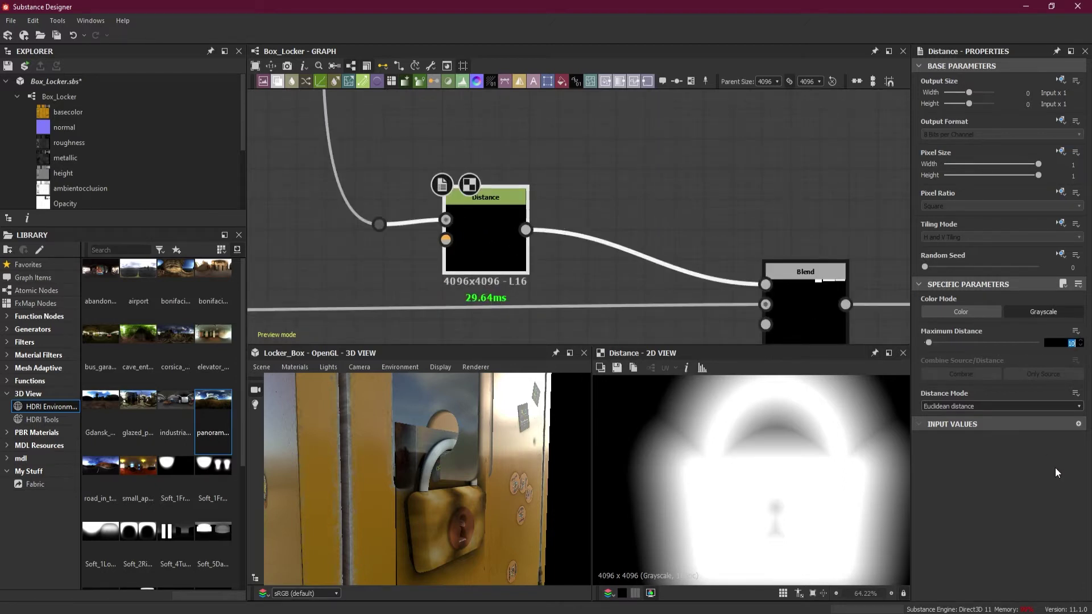
key("Return")
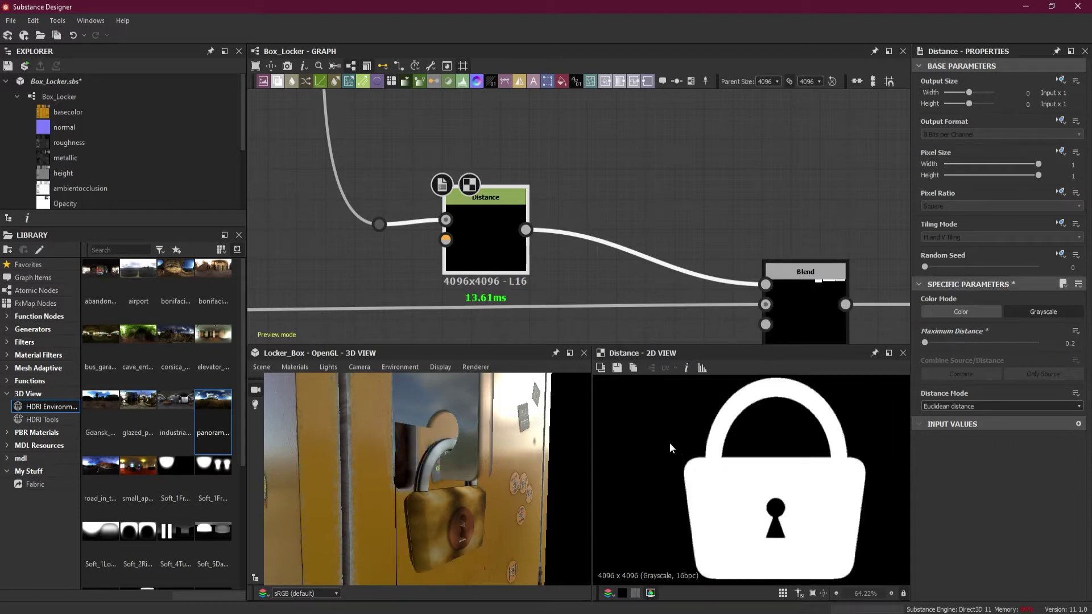
scroll(720, 439, "up", 3)
scroll(720, 439, "up", 4)
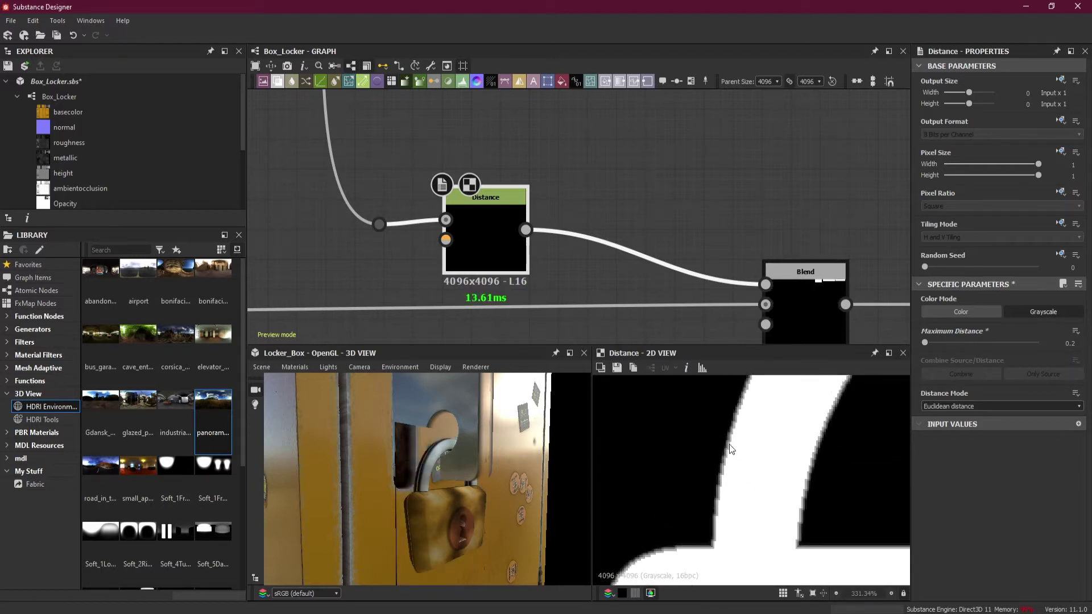
Insert a Levels node between the lock mask's Distance node and the subtract Blend.
left_click(593, 197)
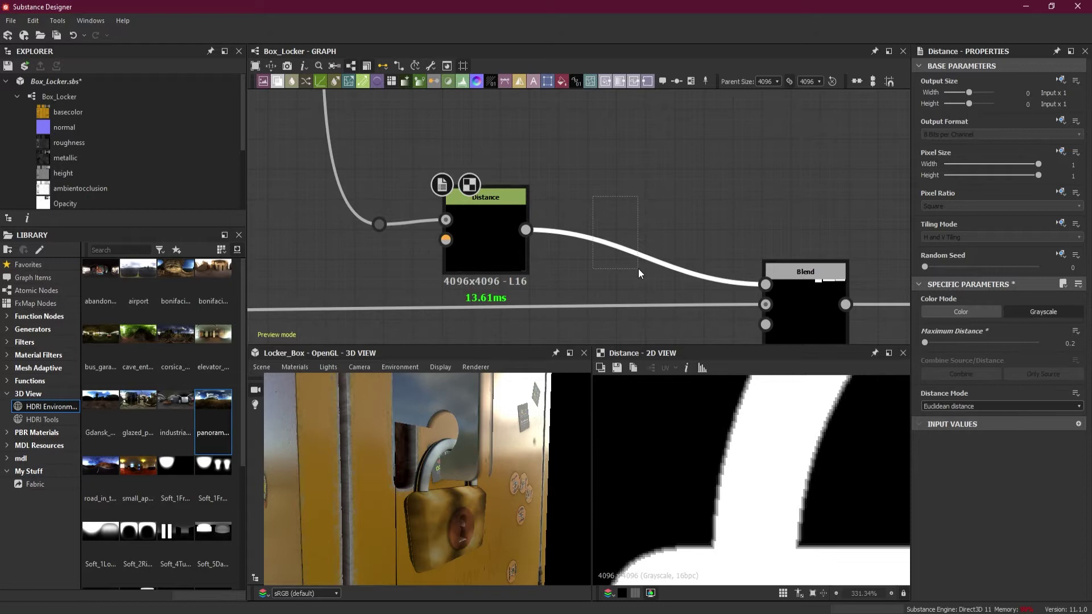
key("space")
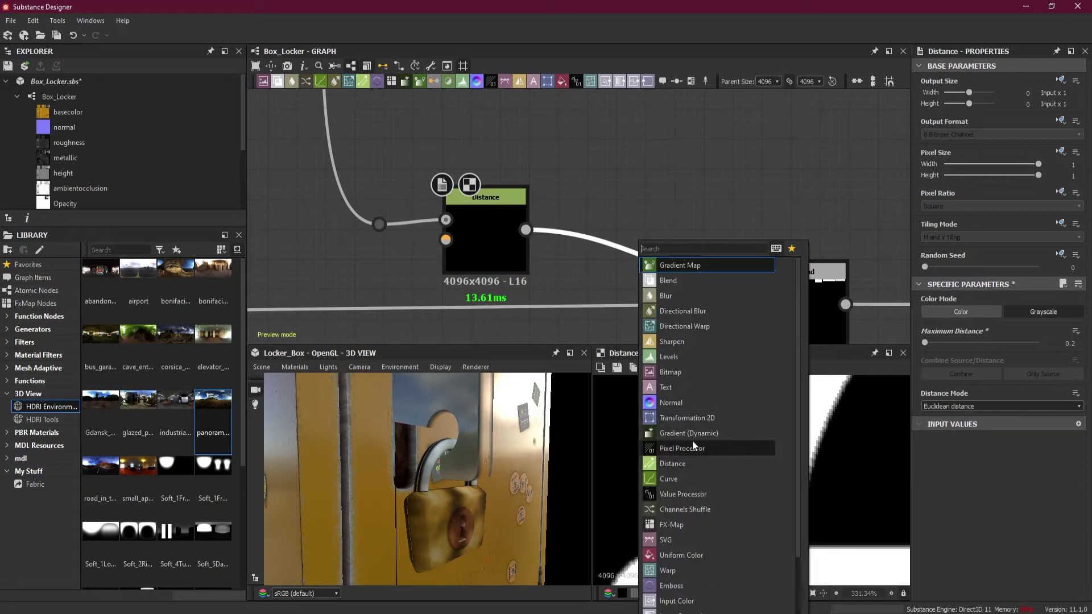
type("lev")
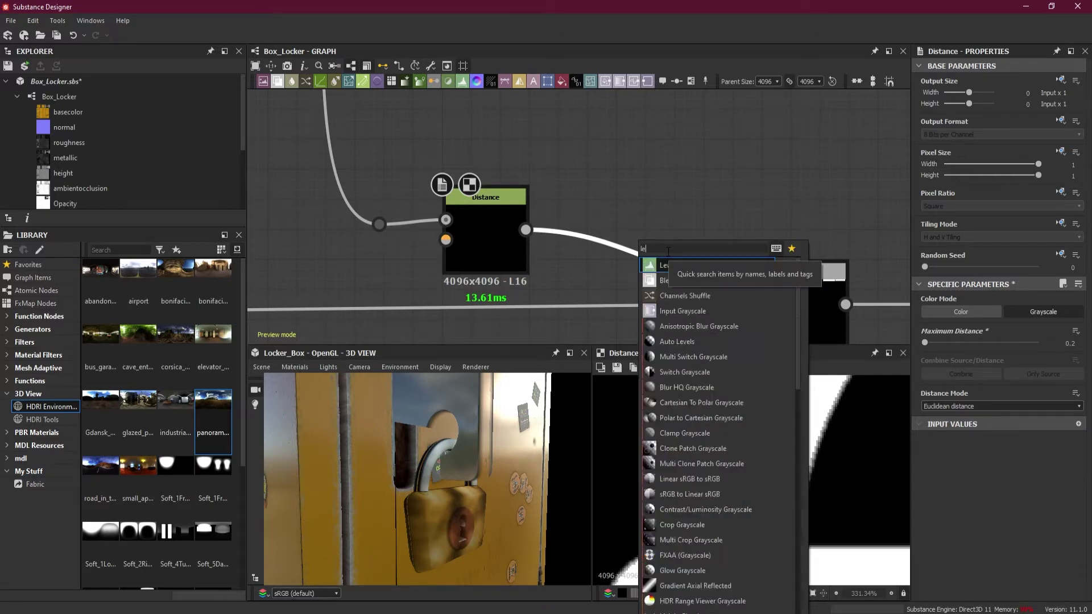
left_click(673, 264)
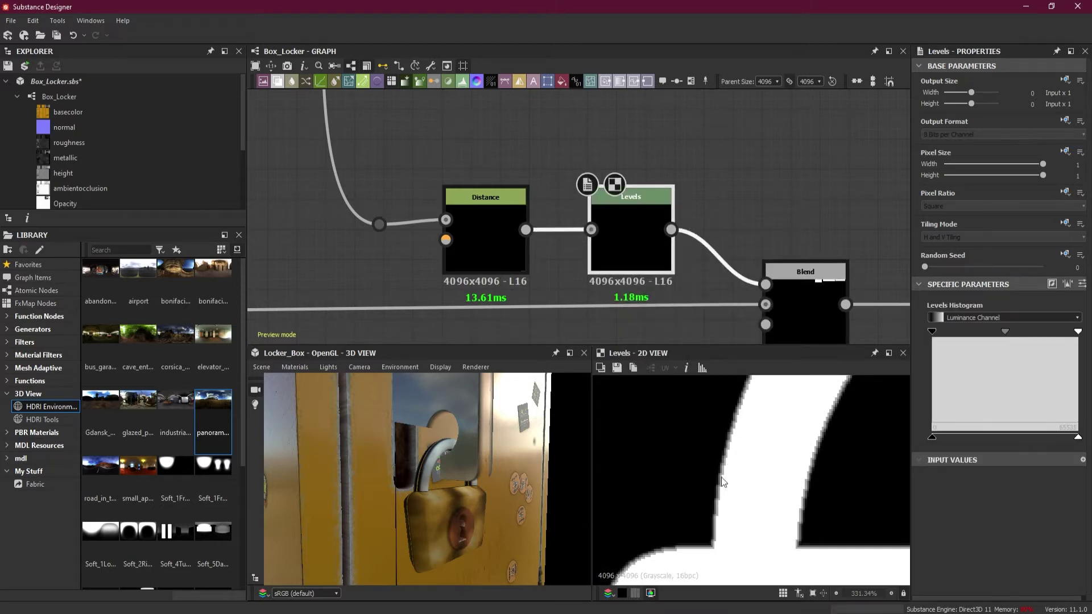
Sharpen the lock mask edge in Levels by lowering the input white point close to a slightly raised black point, checking the lock in 3D.
scroll(426, 472, "up", 4)
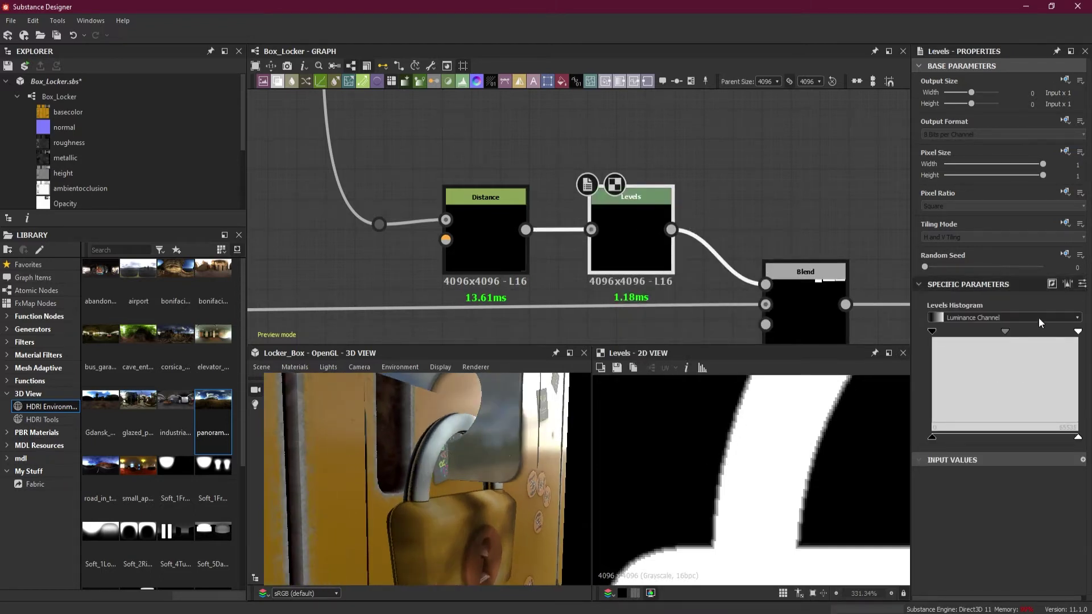
left_click_drag(1078, 332, 944, 334)
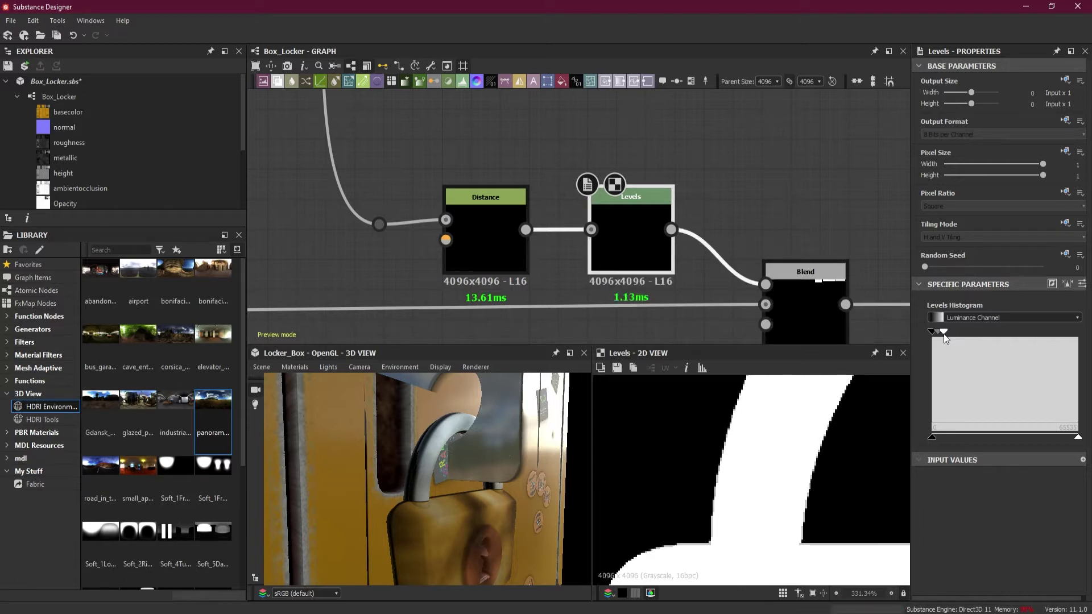
left_click_drag(409, 475, 450, 471)
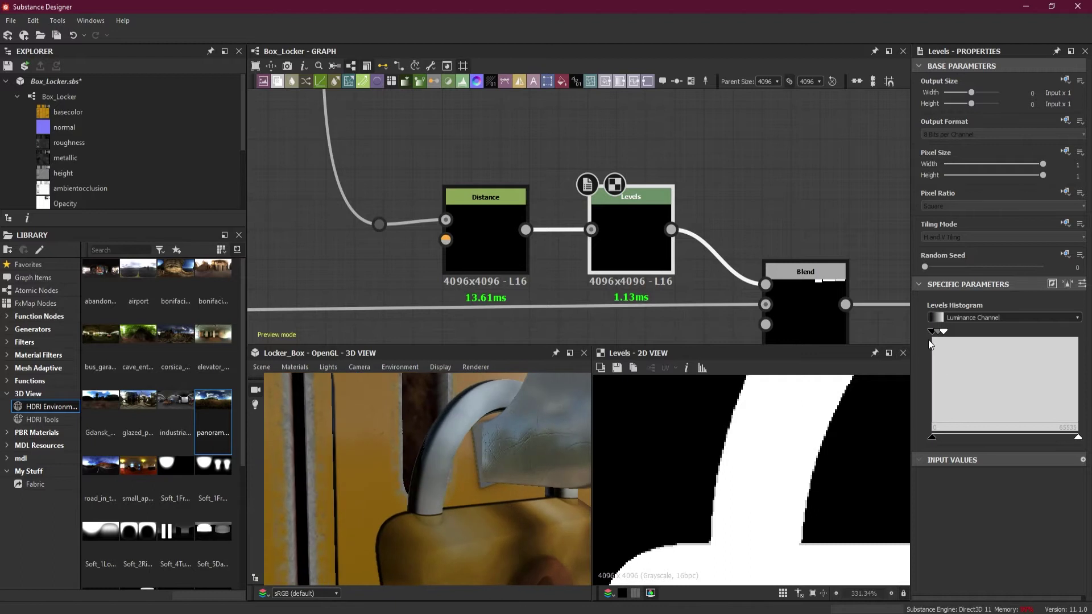
left_click_drag(934, 336, 936, 335)
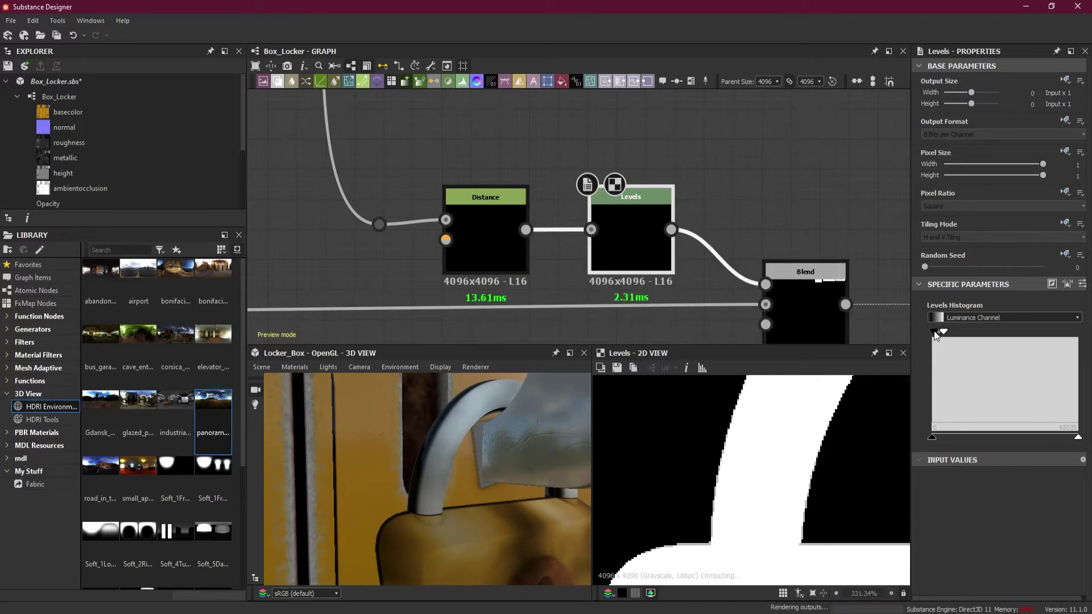
mouse_move(944, 334)
left_mouse_down()
mouse_move(955, 334)
mouse_move(937, 338)
left_mouse_up()
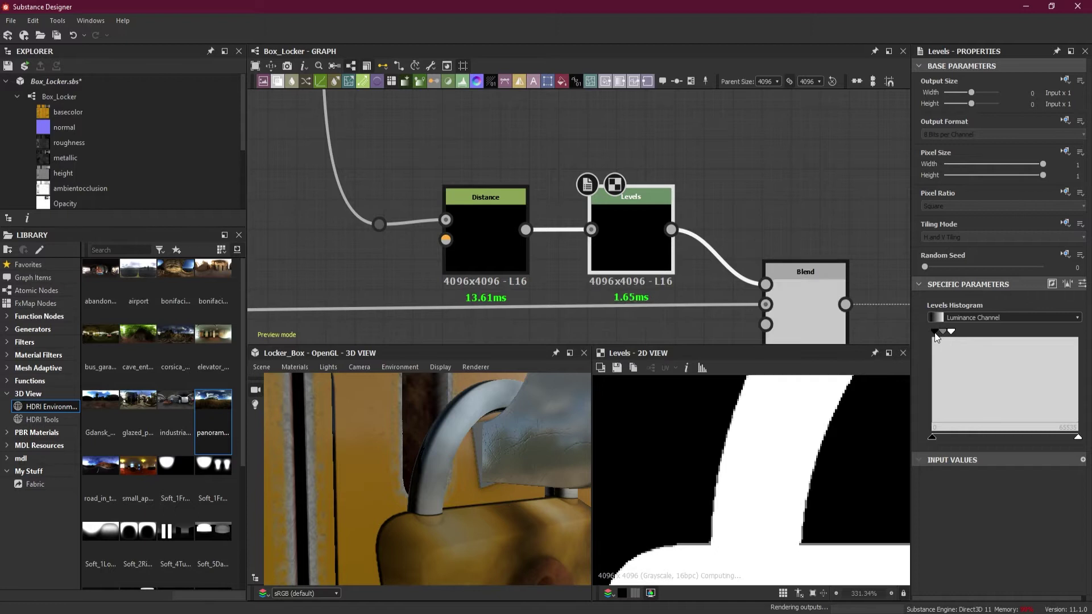
left_click_drag(941, 336, 955, 333)
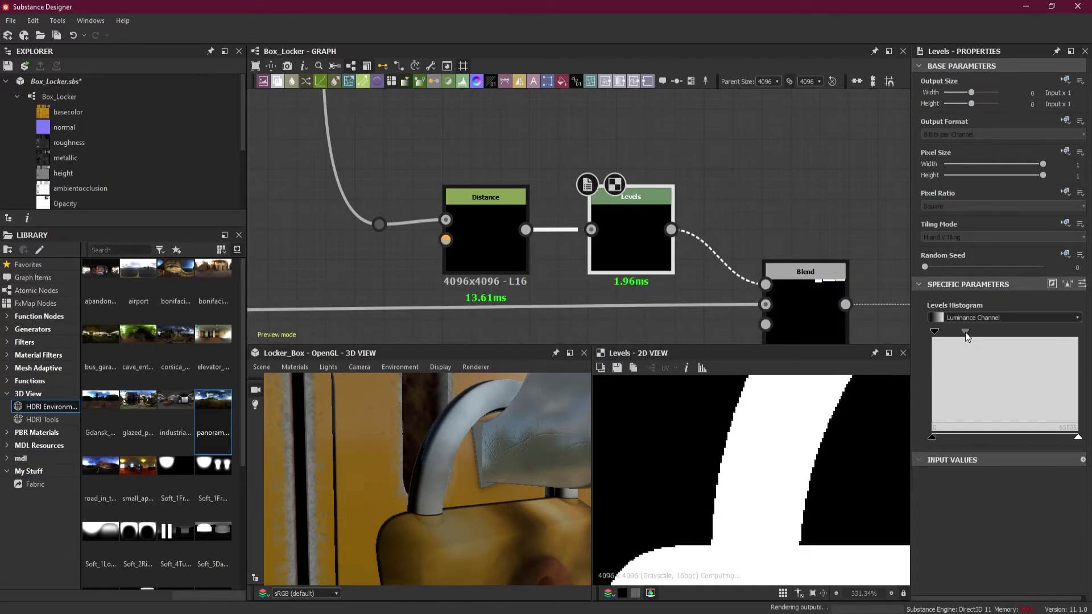
mouse_move(962, 333)
left_mouse_down()
mouse_move(937, 336)
mouse_move(956, 332)
left_mouse_up()
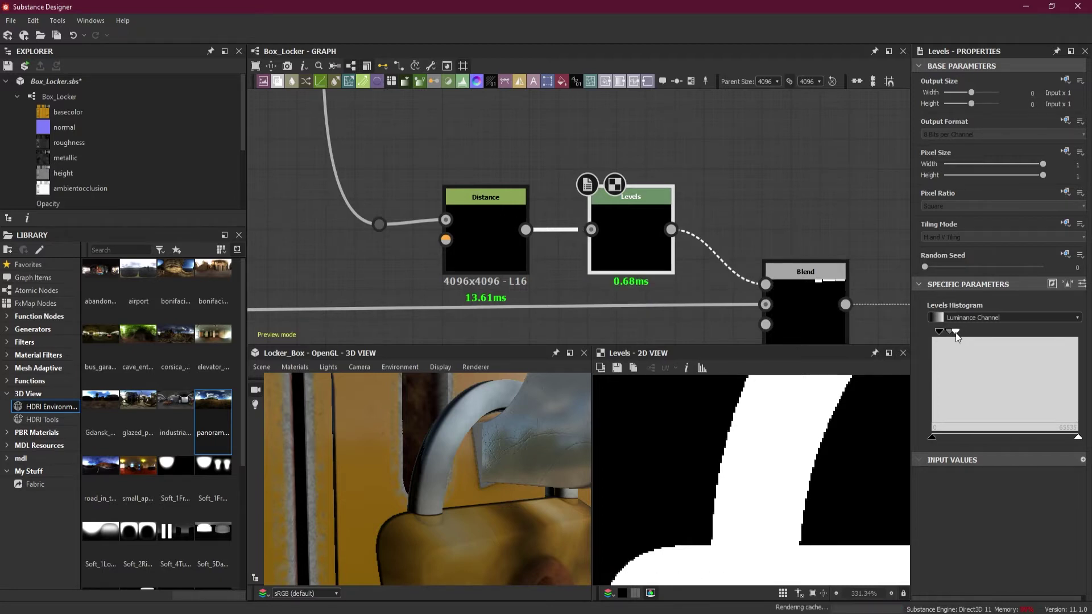
left_click_drag(495, 416, 514, 419)
scroll(513, 417, "down", 5)
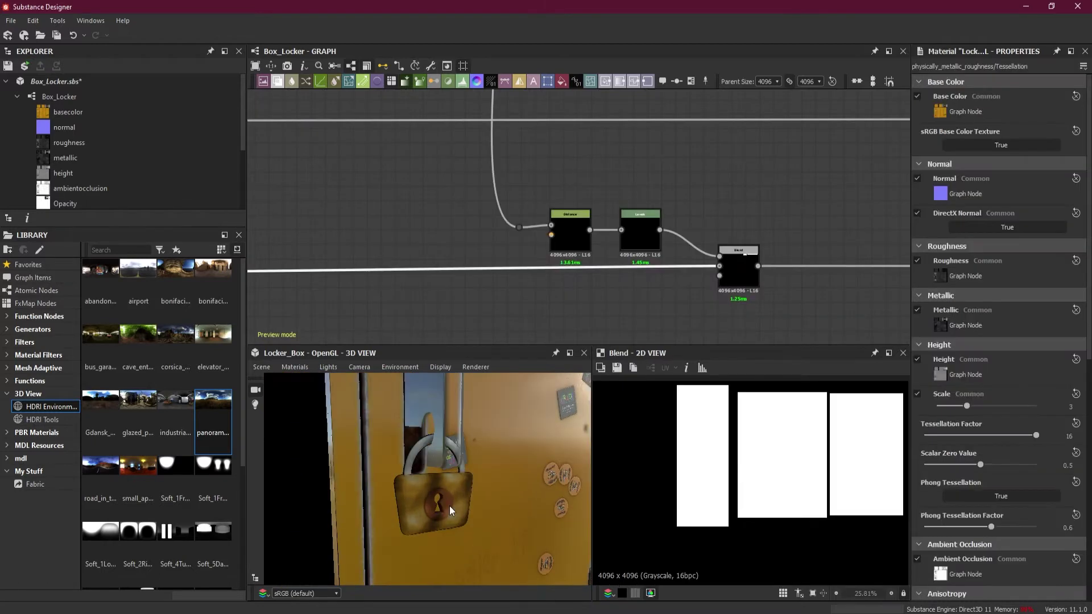
left_click_drag(446, 501, 441, 476)
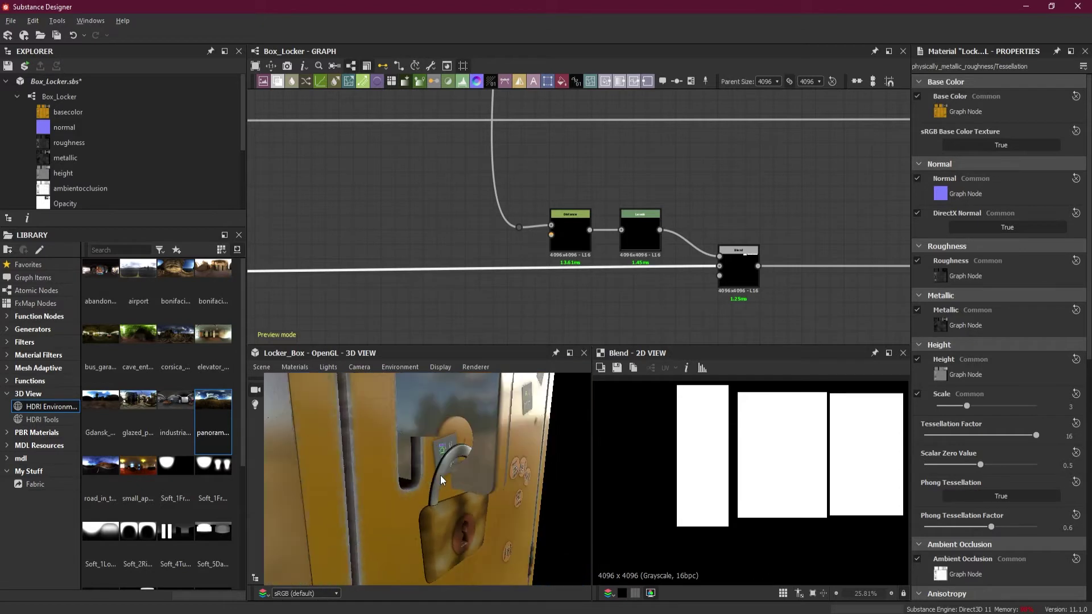
Preview the locker's lock area in the Iray renderer and switch the 3D view back to OpenGL.
left_click(476, 367)
left_click(494, 409)
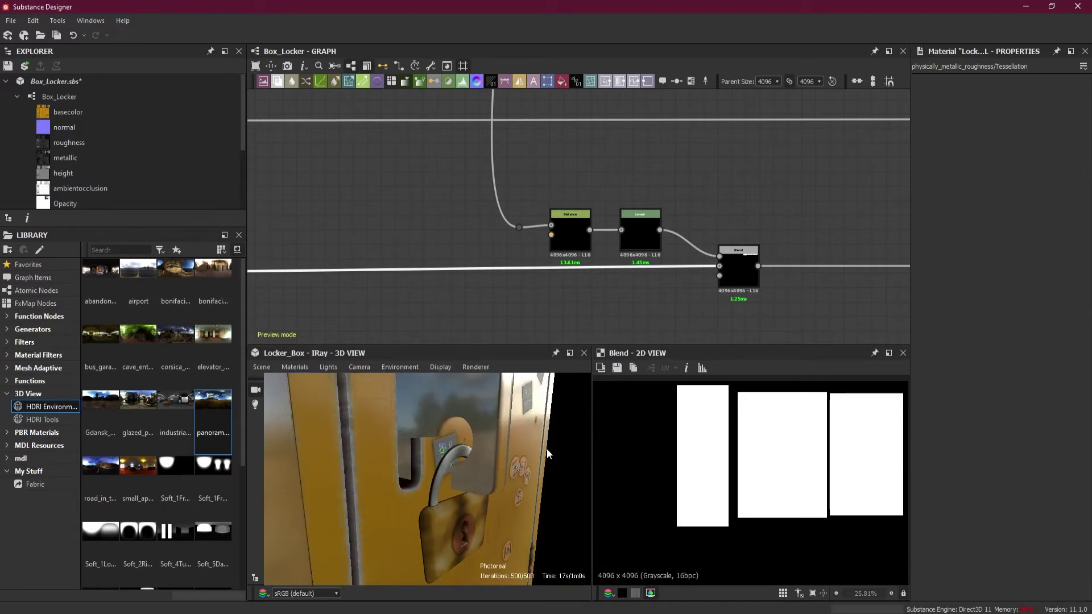
left_click_drag(547, 449, 418, 471)
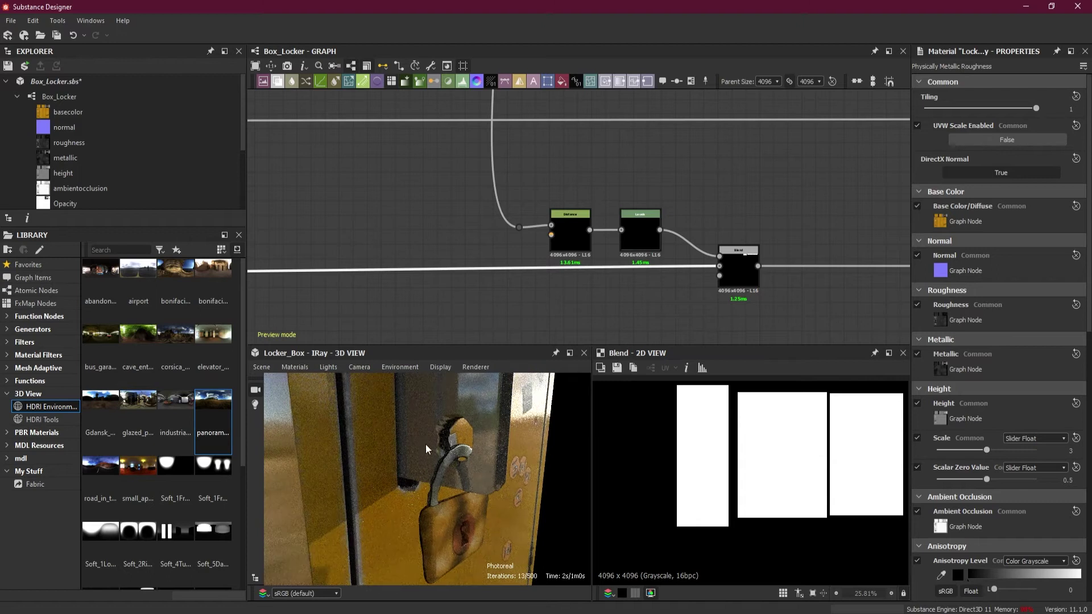
left_click(477, 367)
left_click(501, 396)
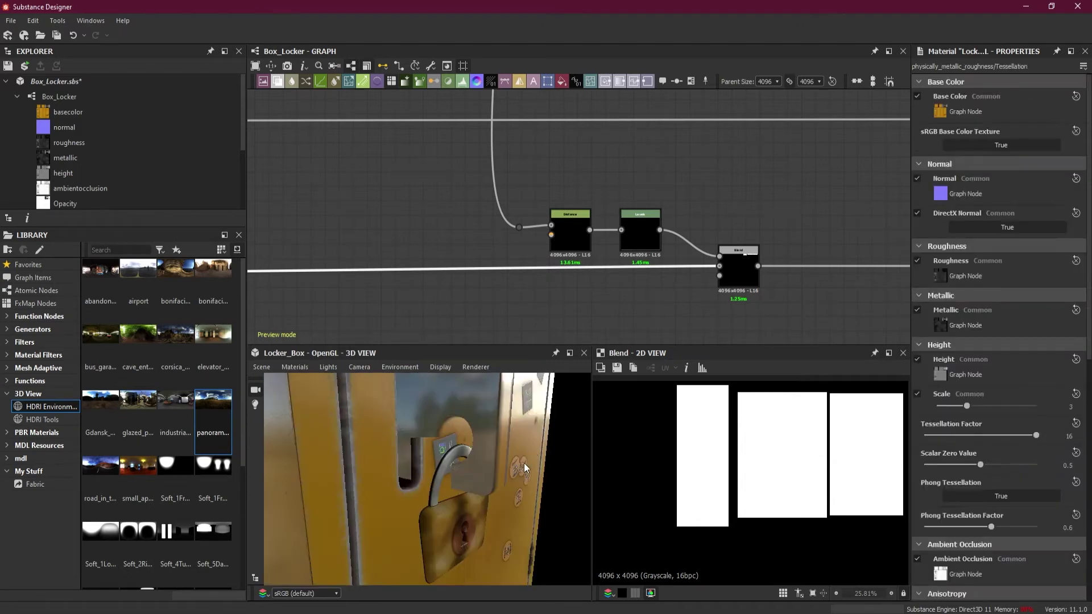
scroll(615, 296, "down", 6)
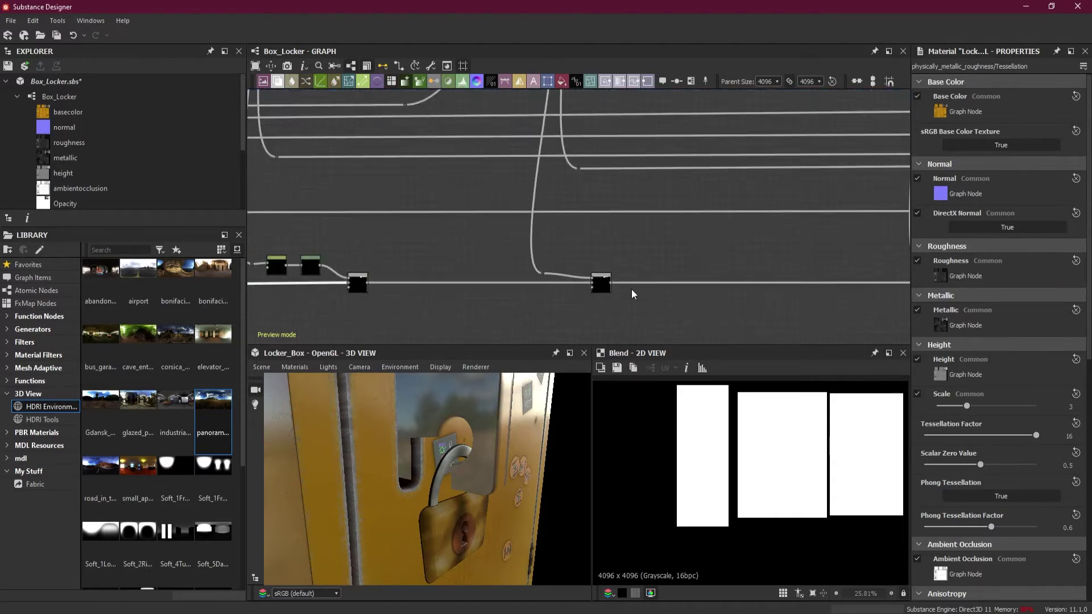
Check the lock mask Distance node's settings and move the lock gauge's subtract Blend farther along the chain to make room before it.
scroll(435, 296, "up", 6)
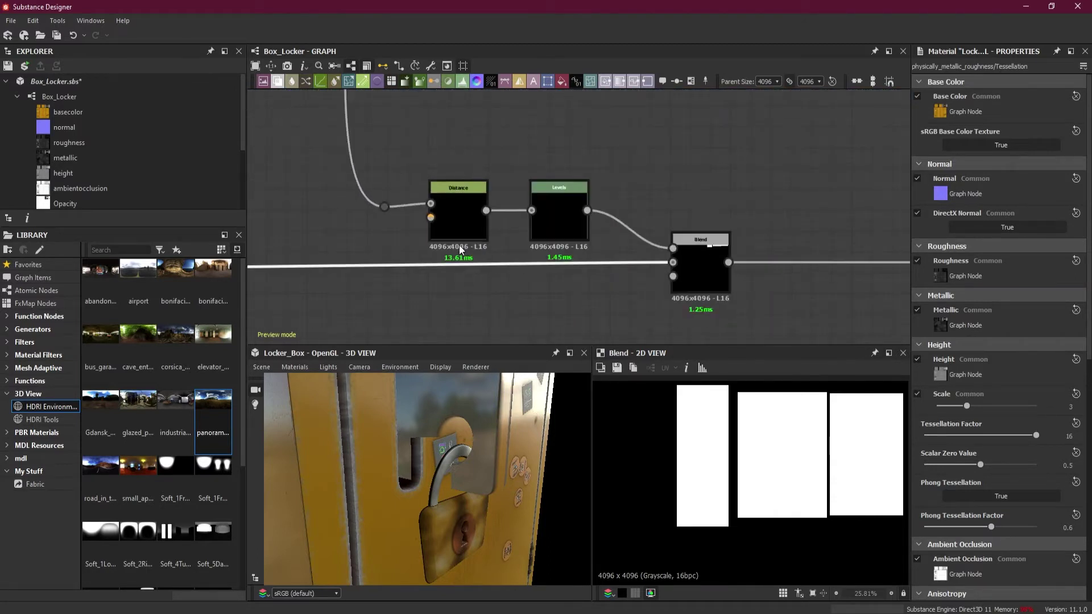
left_click(458, 231)
scroll(573, 224, "up", 1)
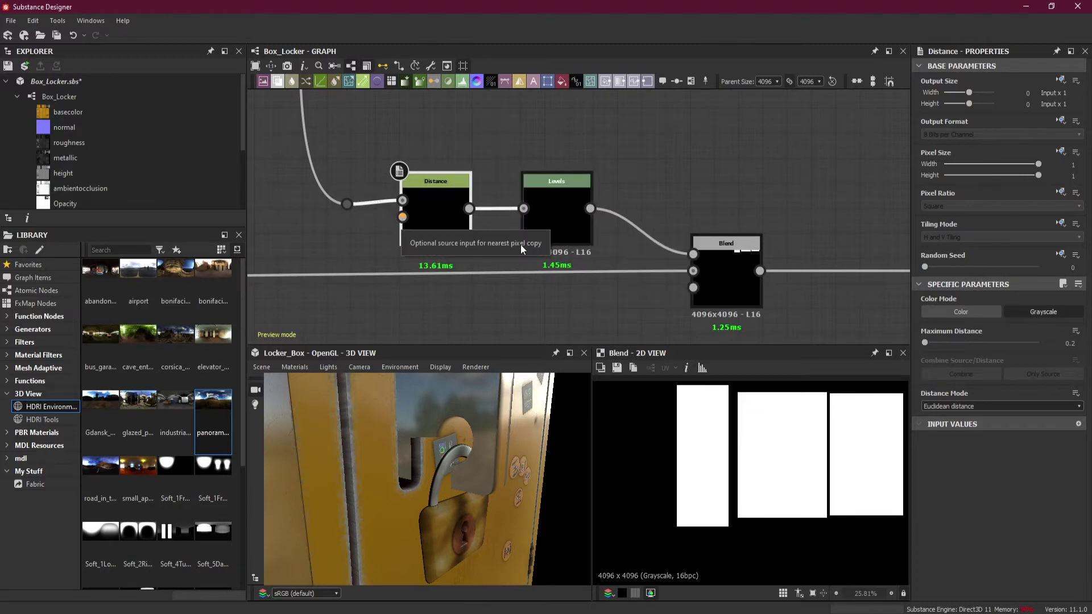
scroll(581, 264, "down", 3)
middle_click_drag(765, 283, 370, 281)
scroll(603, 283, "down", 2)
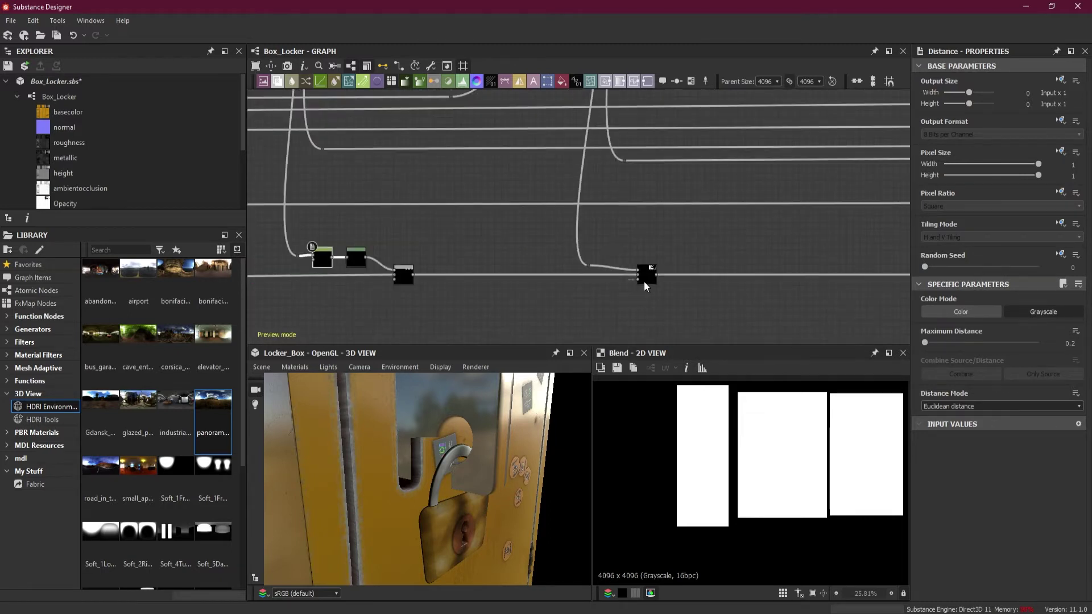
left_click_drag(644, 281, 684, 281)
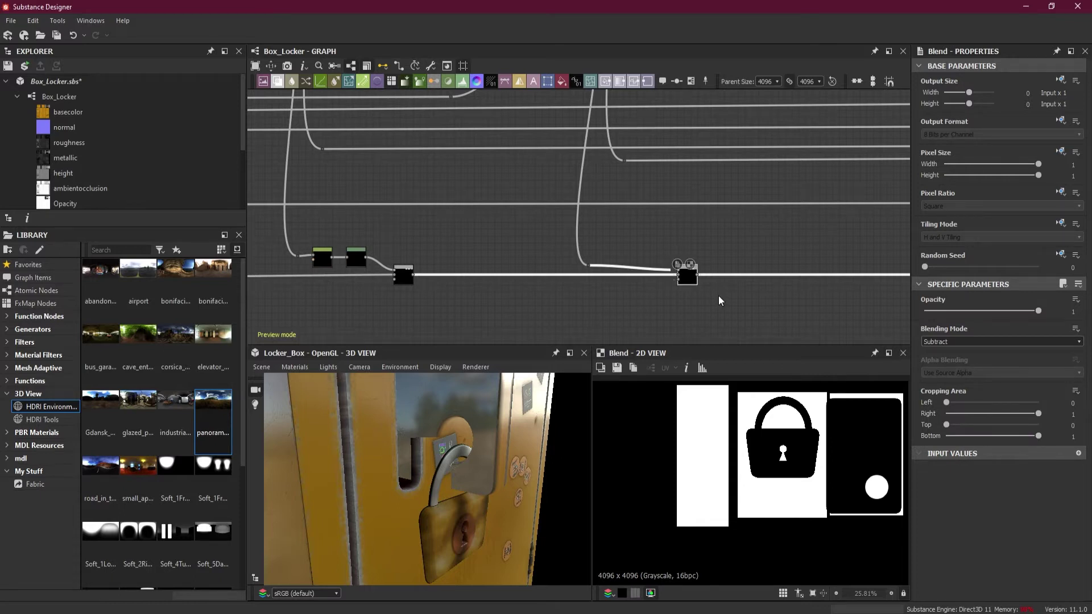
Insert a Distance node between the lock gauge mask and its subtract Blend.
scroll(718, 296, "up", 3)
double_click(330, 205)
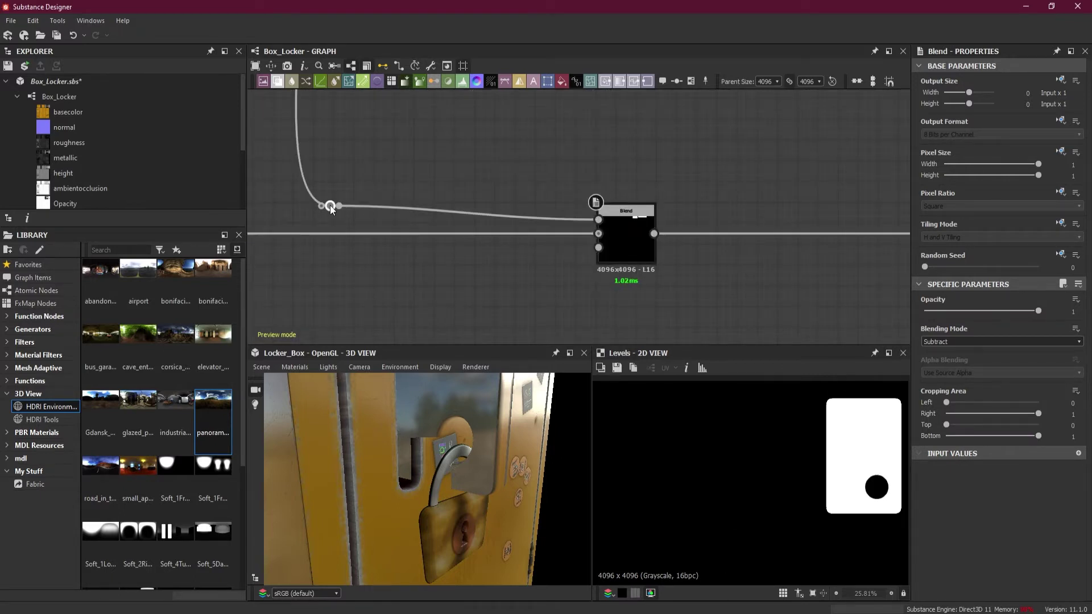
left_click(394, 173)
key("space")
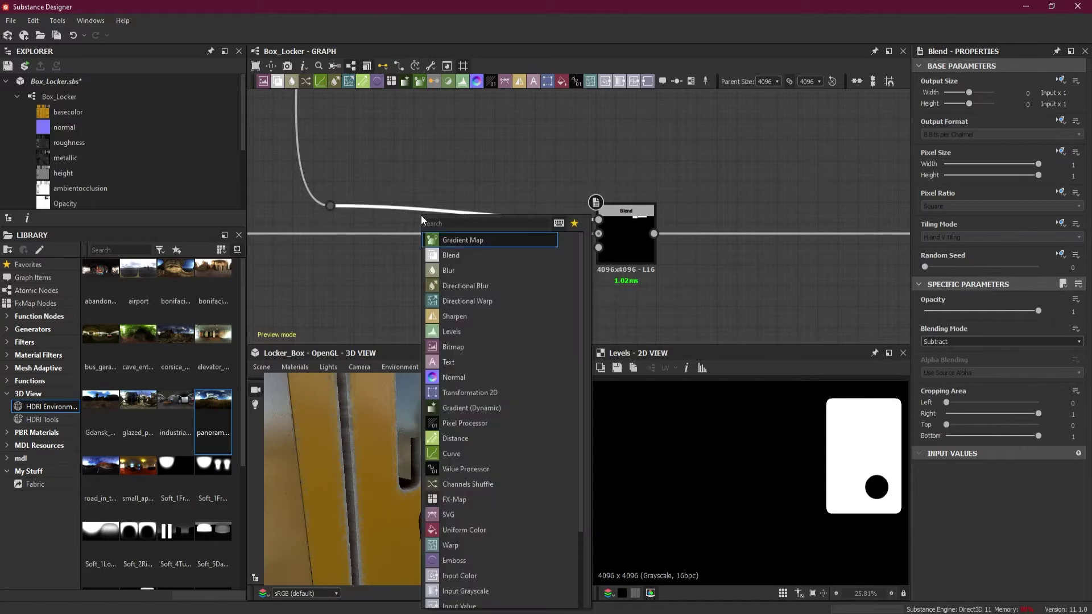
type("di")
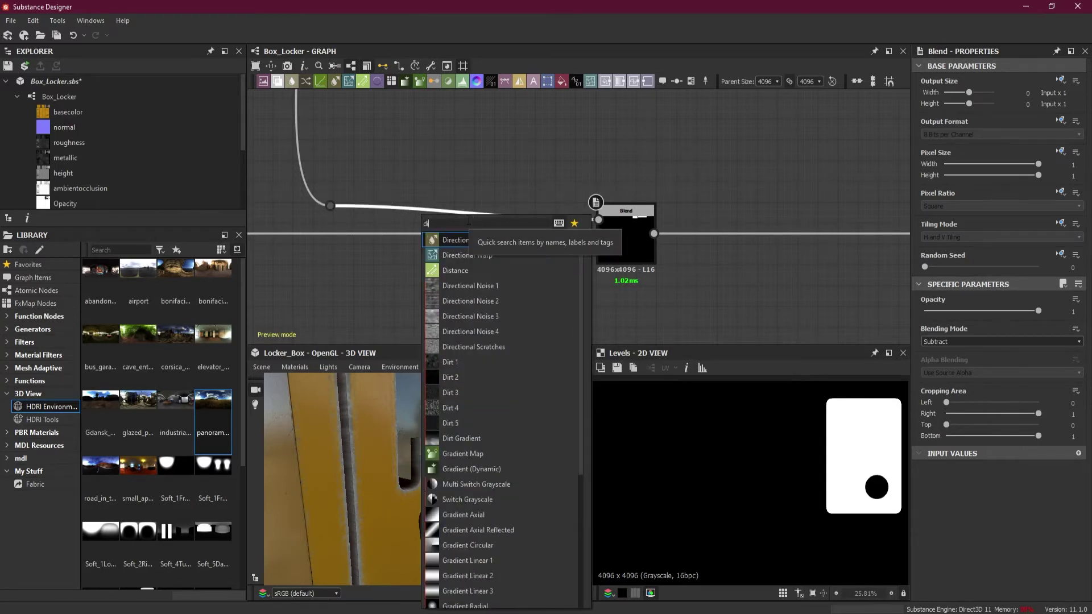
left_click(455, 271)
left_click_drag(467, 223, 392, 192)
Set the lock gauge Distance node's Maximum Distance to 0.2 and check the mask corner up close.
left_click(1070, 343)
type("0.2")
key("Return")
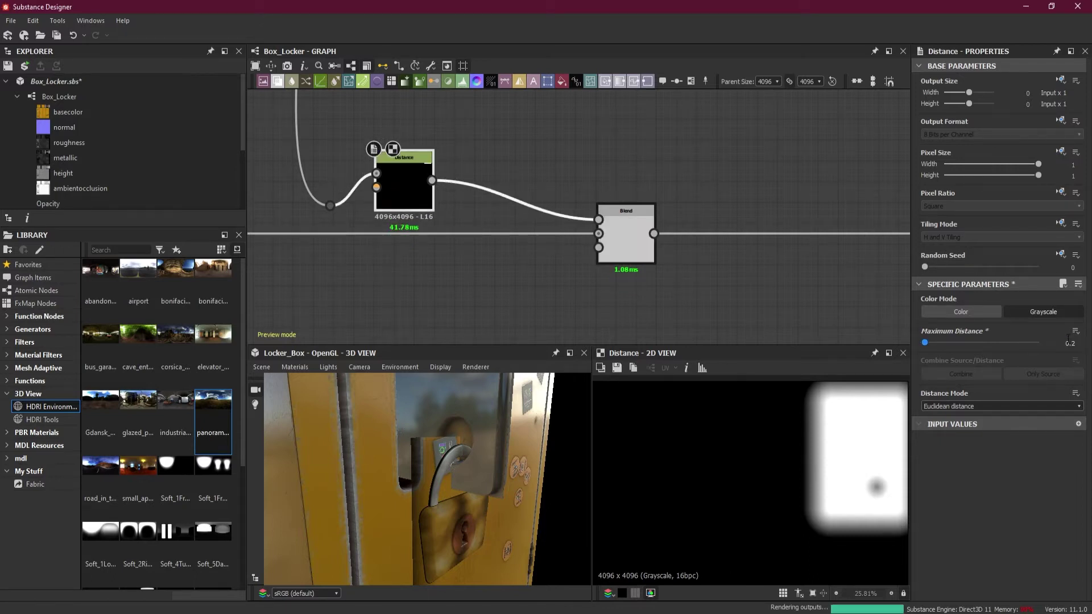
left_click_drag(523, 463, 523, 505)
scroll(873, 423, "up", 2)
scroll(873, 423, "up", 7)
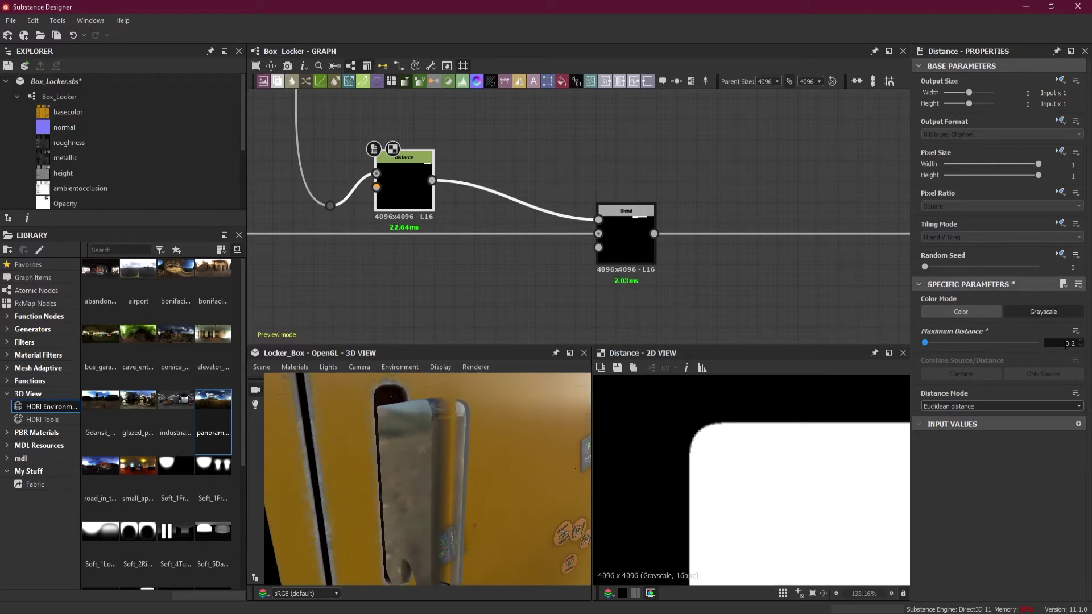
Try Maximum Distance values of 0.5 and 0.6 on the lock gauge Distance node, checking the plate edge in 3D.
type("0.5")
key("Return")
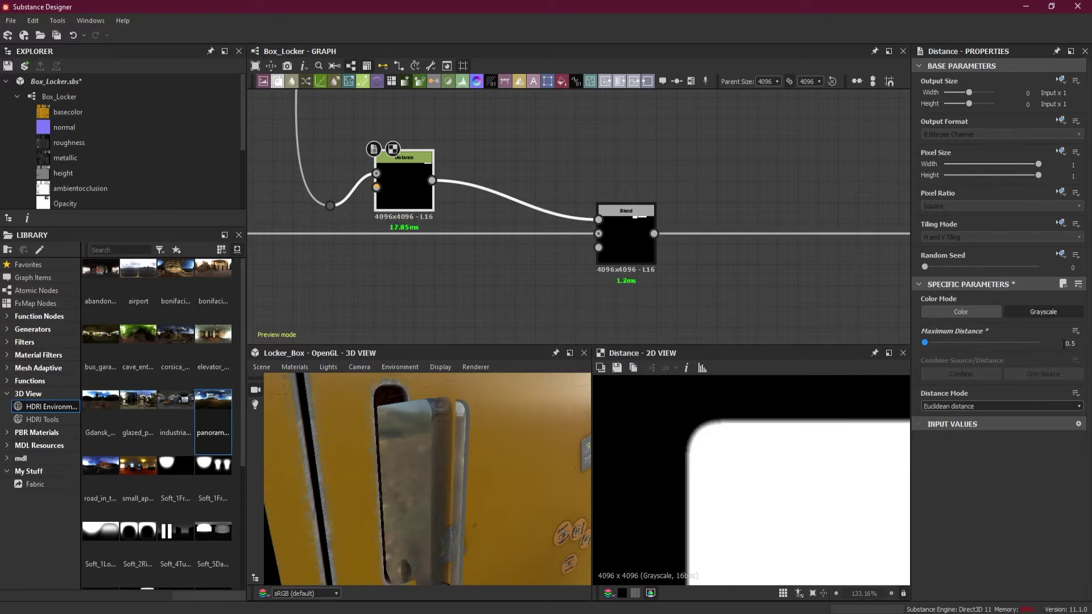
left_click_drag(563, 456, 533, 491)
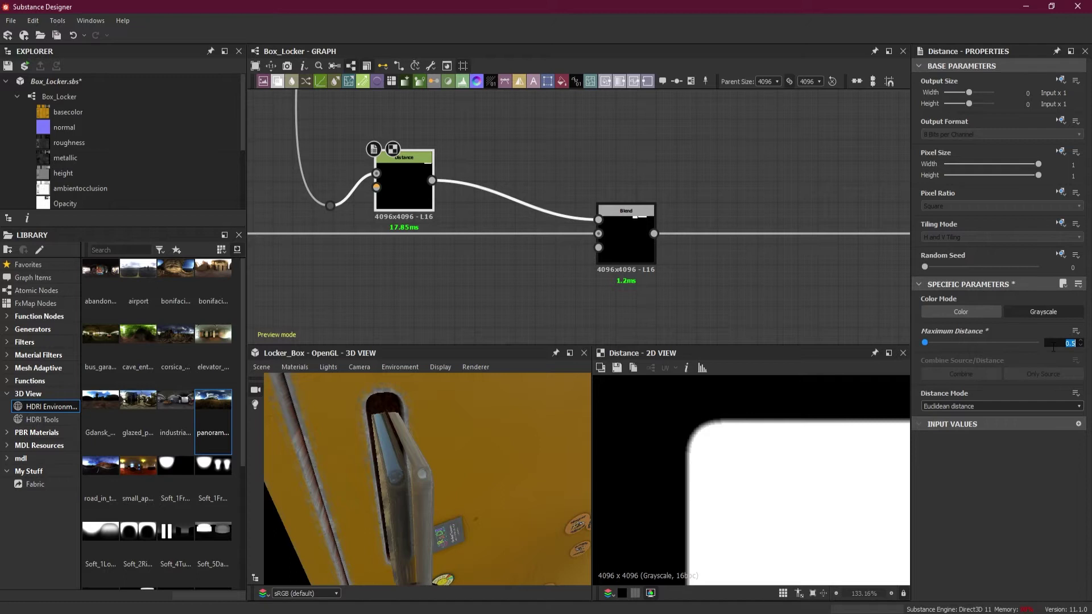
left_click(1054, 343)
type(".6")
key("Return")
left_click_drag(566, 510, 529, 460)
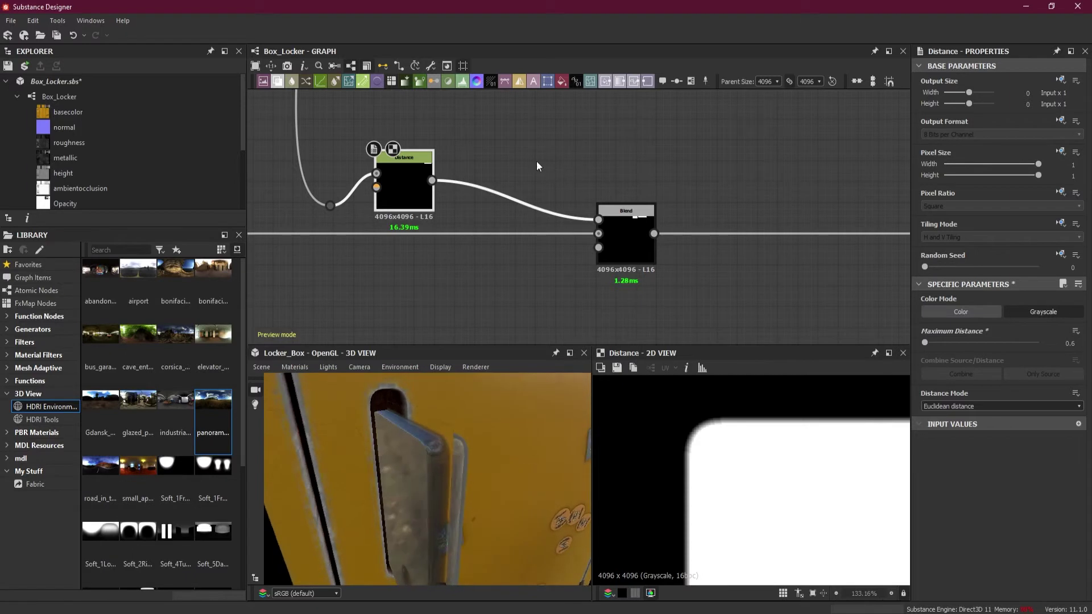
Insert a Levels node between the lock gauge's Distance node and its subtract Blend.
key("space")
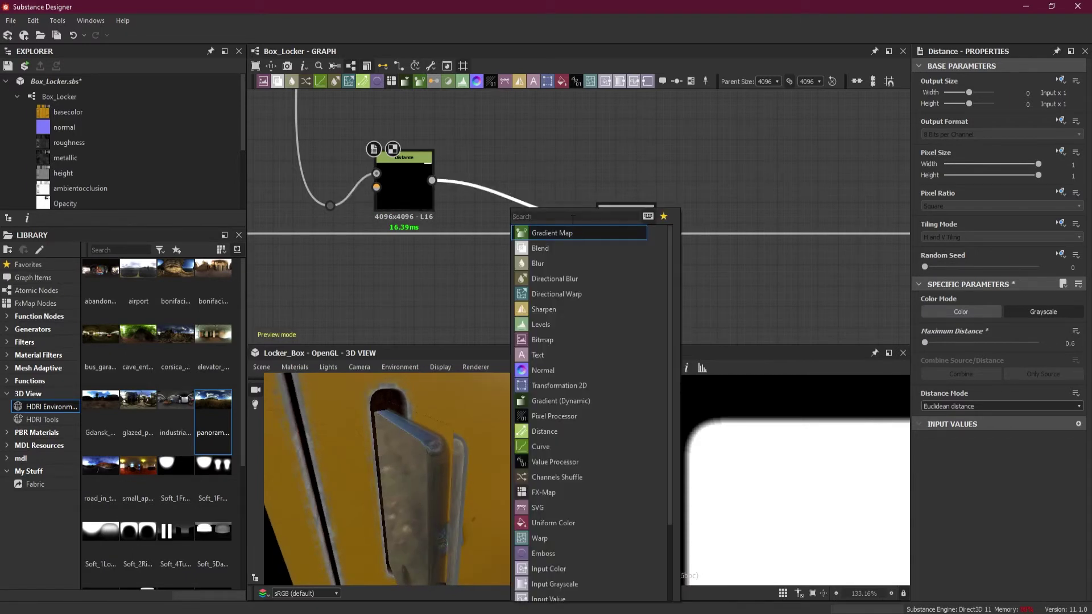
type("le")
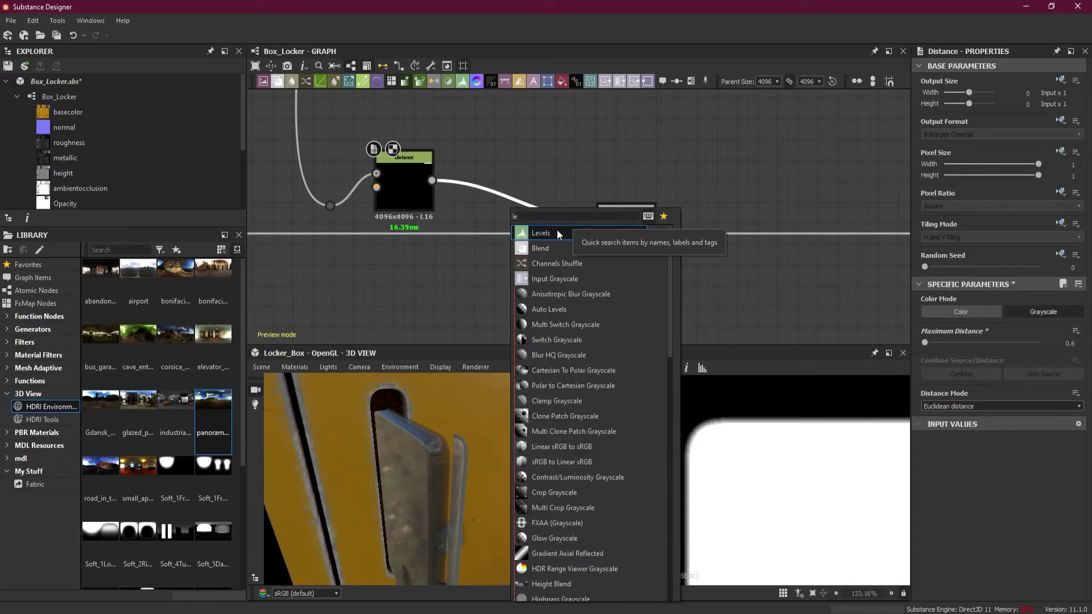
left_click(557, 233)
left_click_drag(548, 230, 507, 196)
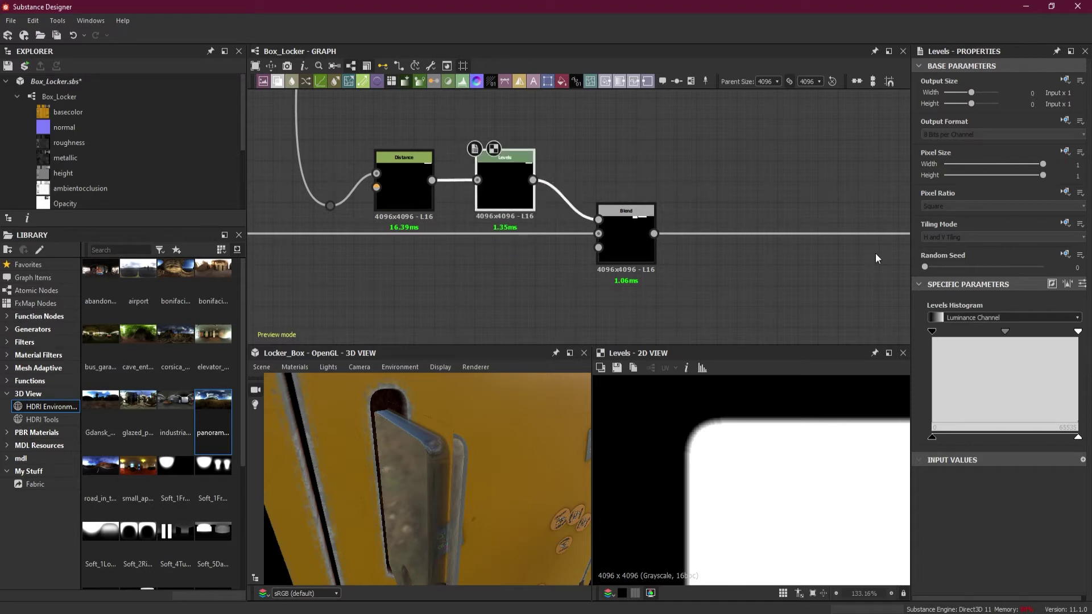
Sharpen the lock gauge mask edge in Levels by strongly lowering the input white point, checking the plate in 3D.
left_click_drag(1078, 335, 970, 343)
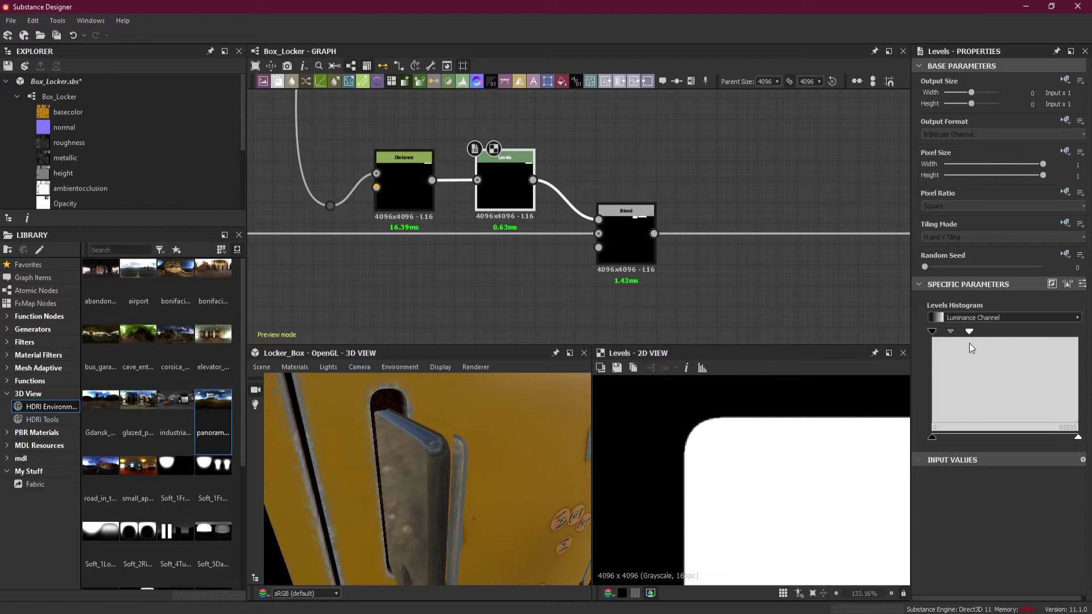
left_click_drag(538, 459, 394, 422)
left_click_drag(969, 335, 957, 334)
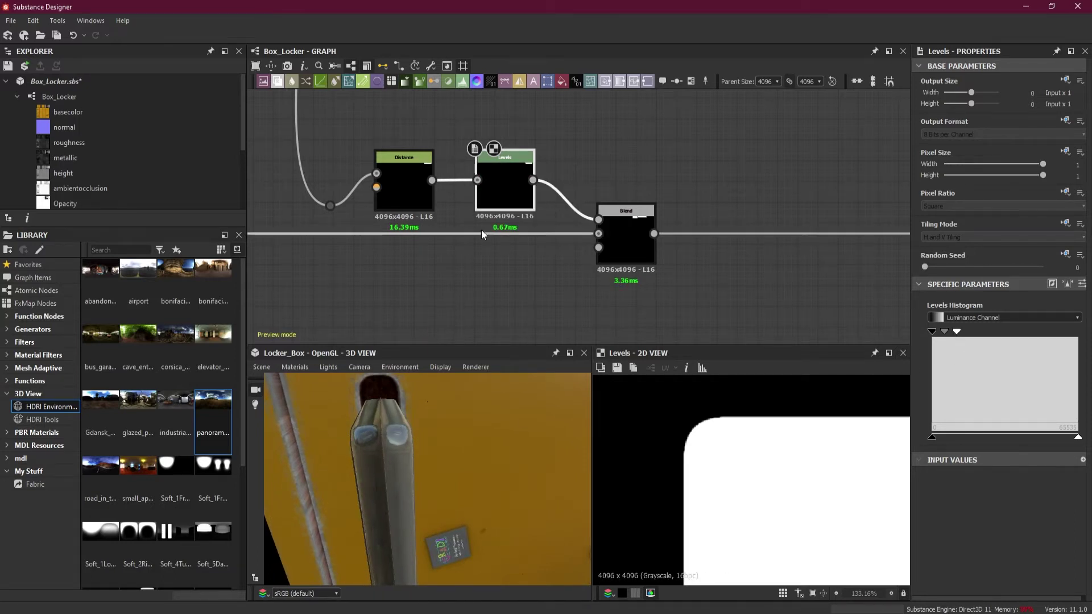
Try a Maximum Distance of 0.8 on the lock gauge Distance node and check the plate edge in 3D.
left_click(411, 189)
left_click(1059, 343)
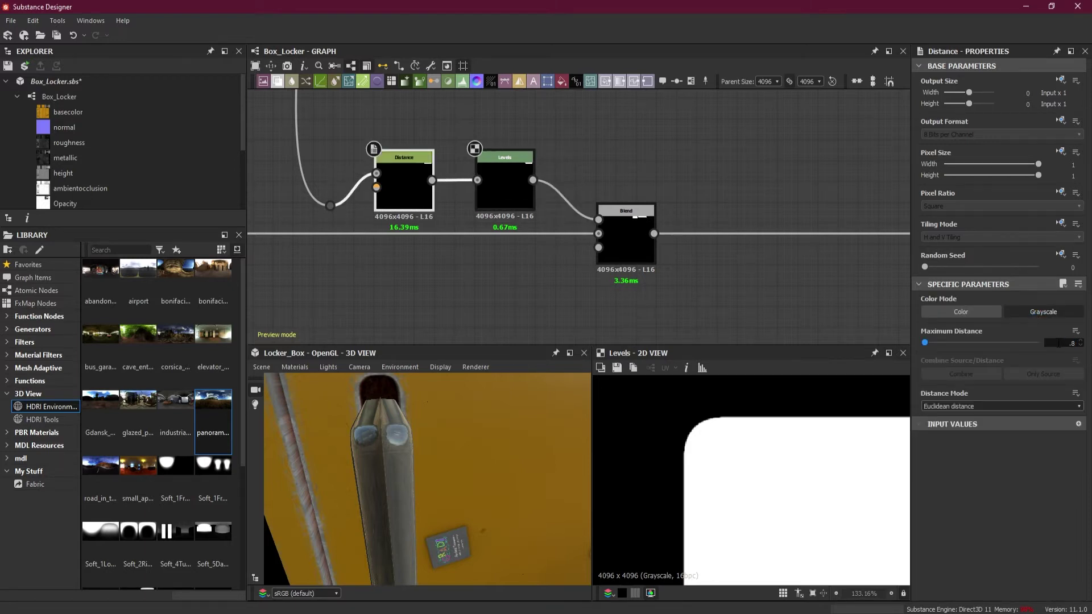
type(".8")
key("Return")
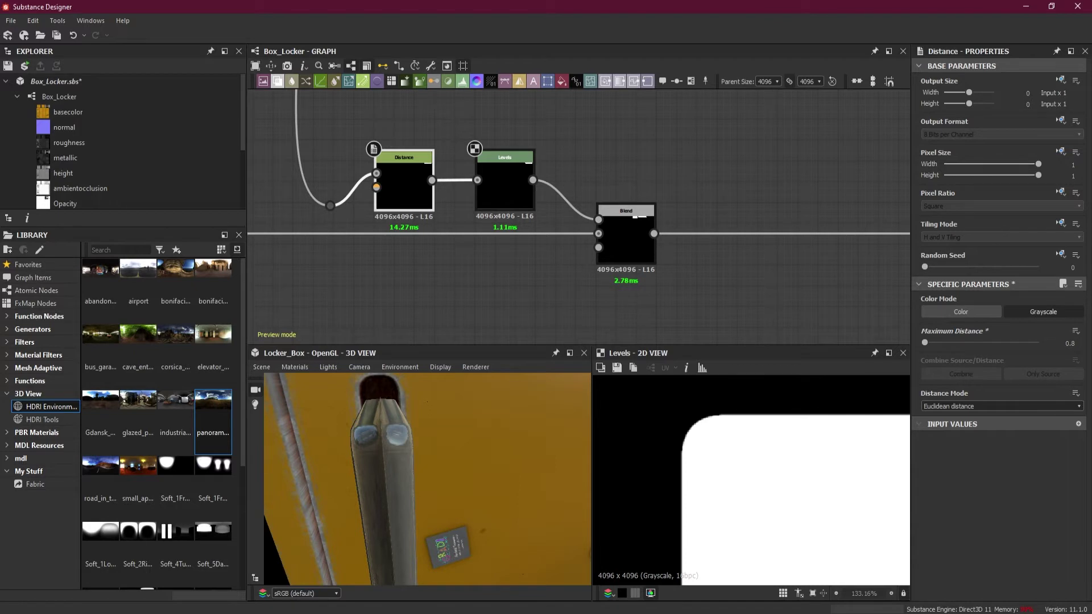
left_click_drag(449, 416, 413, 429)
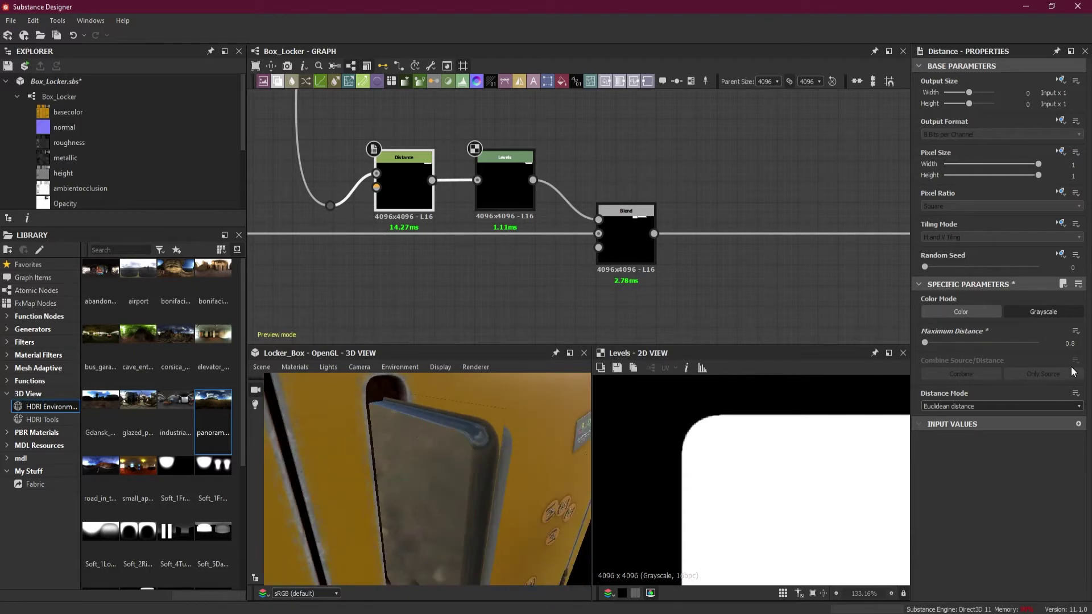
Try lowering the lock gauge Distance node's Maximum Distance through 0.6, 0.5 and 0.4.
left_click(1071, 345)
key("Return")
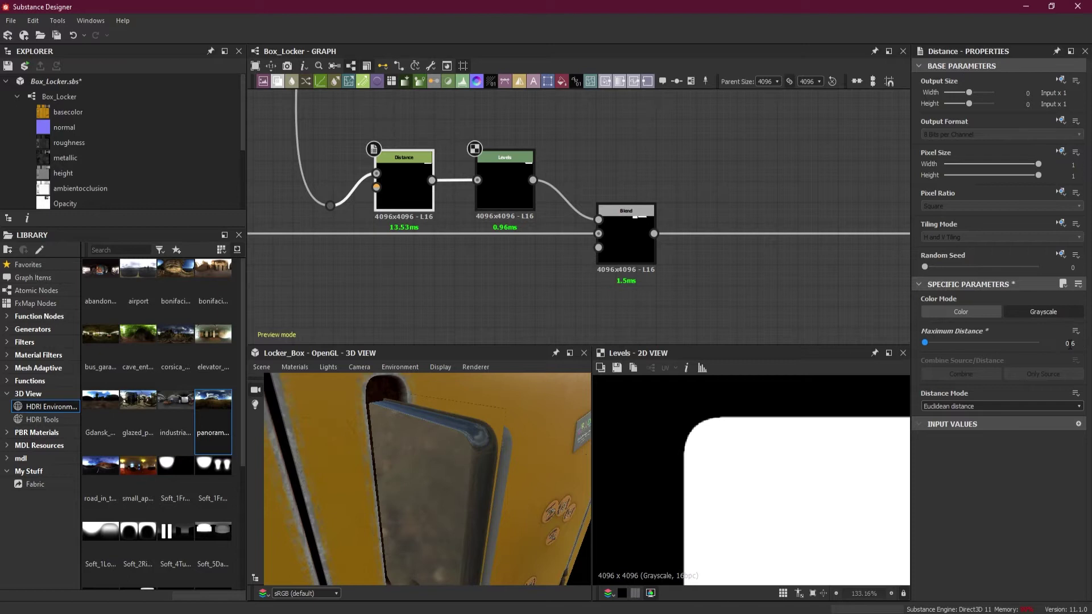
left_click(1070, 344)
type(".5")
key("Return")
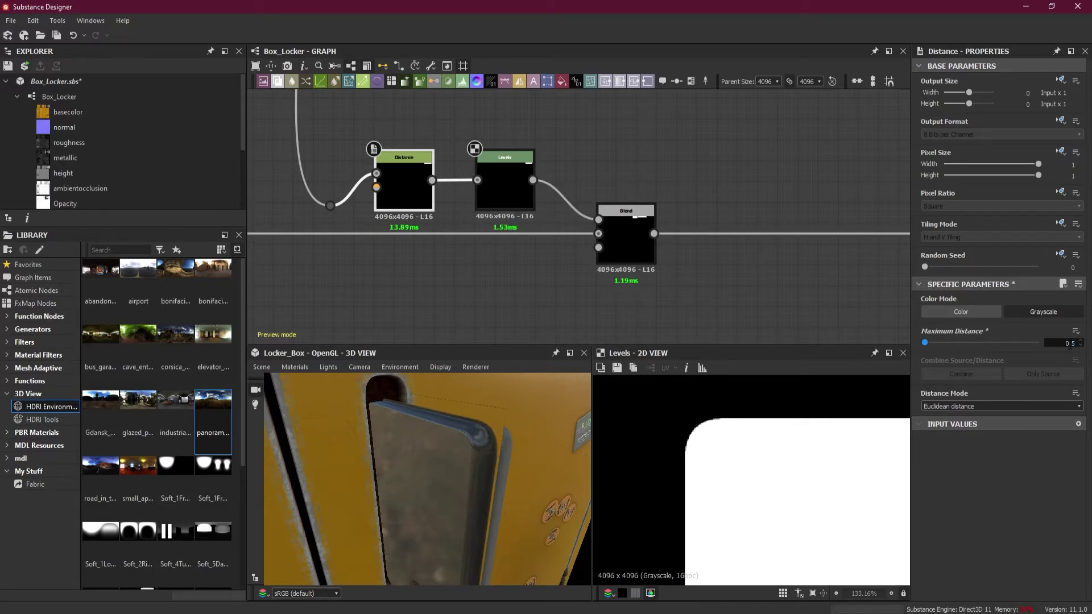
key("Return")
Preview the lock gauge in the Iray renderer with Maximum Distance set to 0.2 and return the 3D view to OpenGL.
left_click_drag(503, 387, 452, 407)
left_click(475, 367)
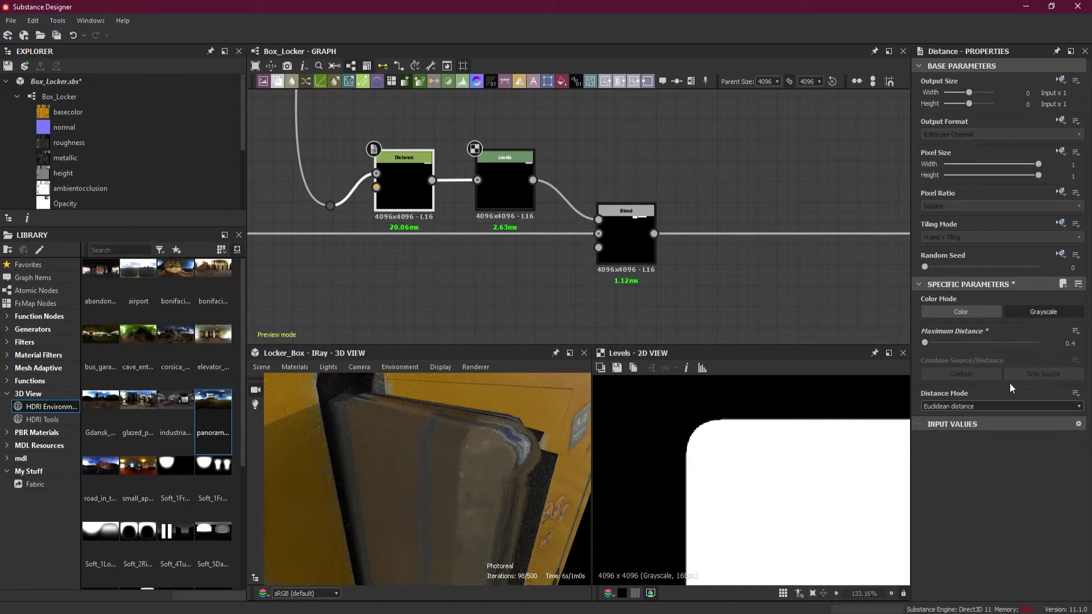
double_click(1067, 346)
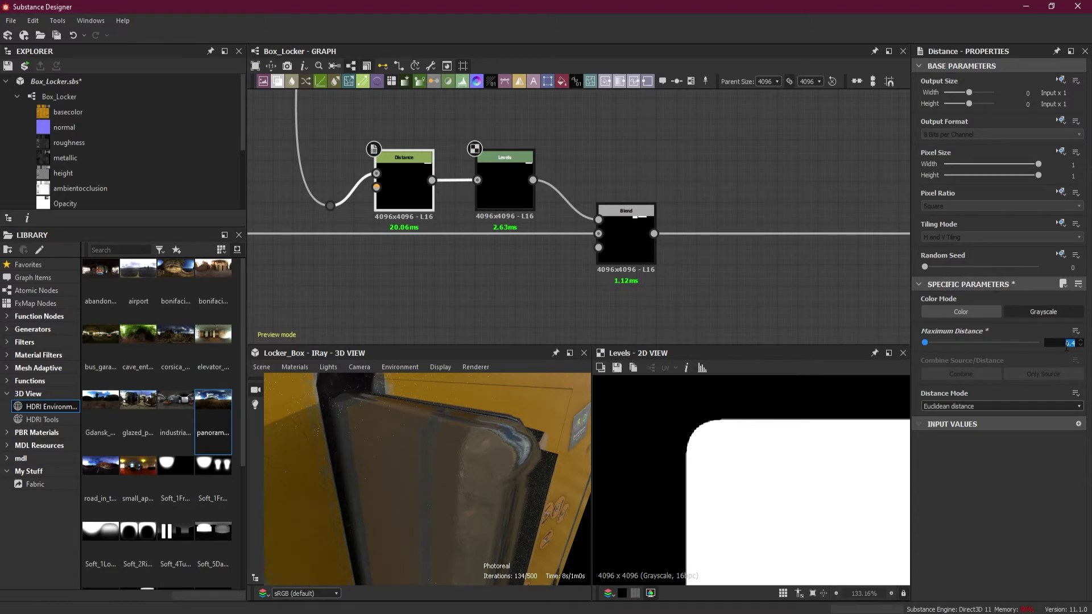
type("0.2")
key("Return")
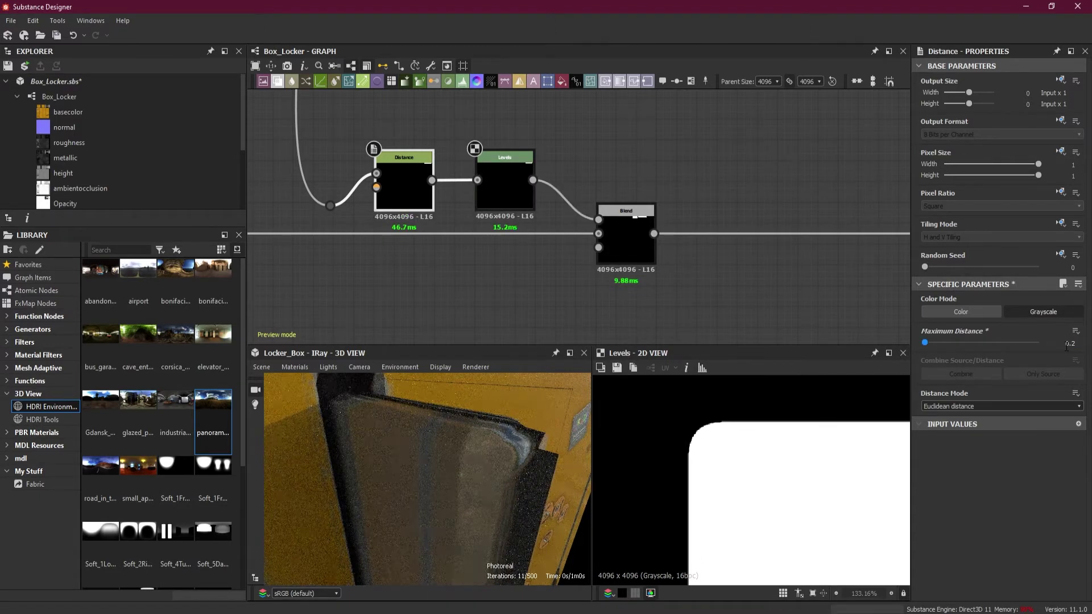
left_click_drag(521, 468, 493, 476)
left_click(477, 368)
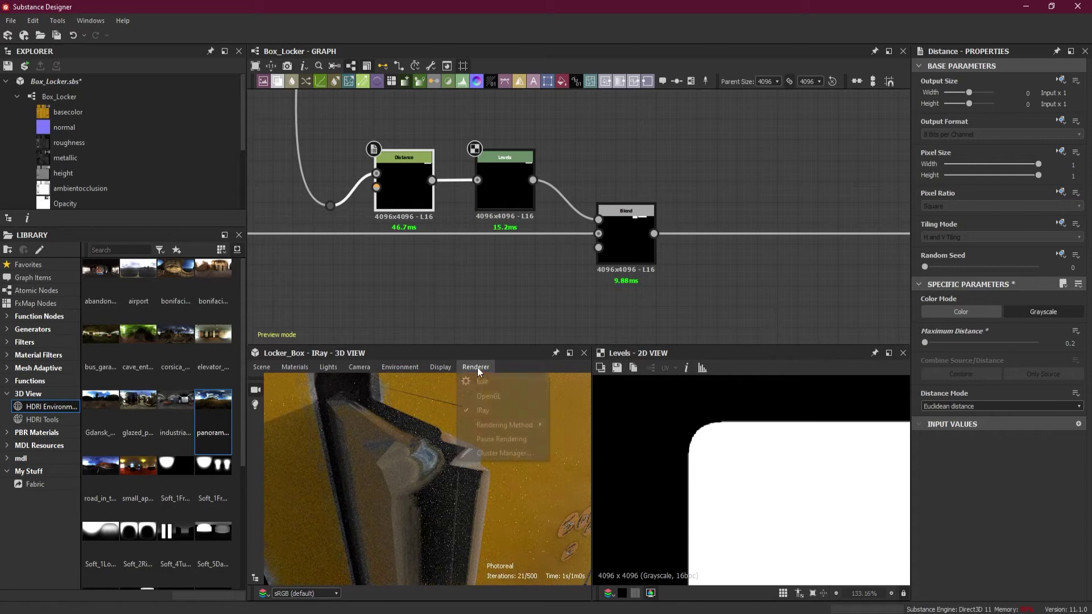
left_click(490, 397)
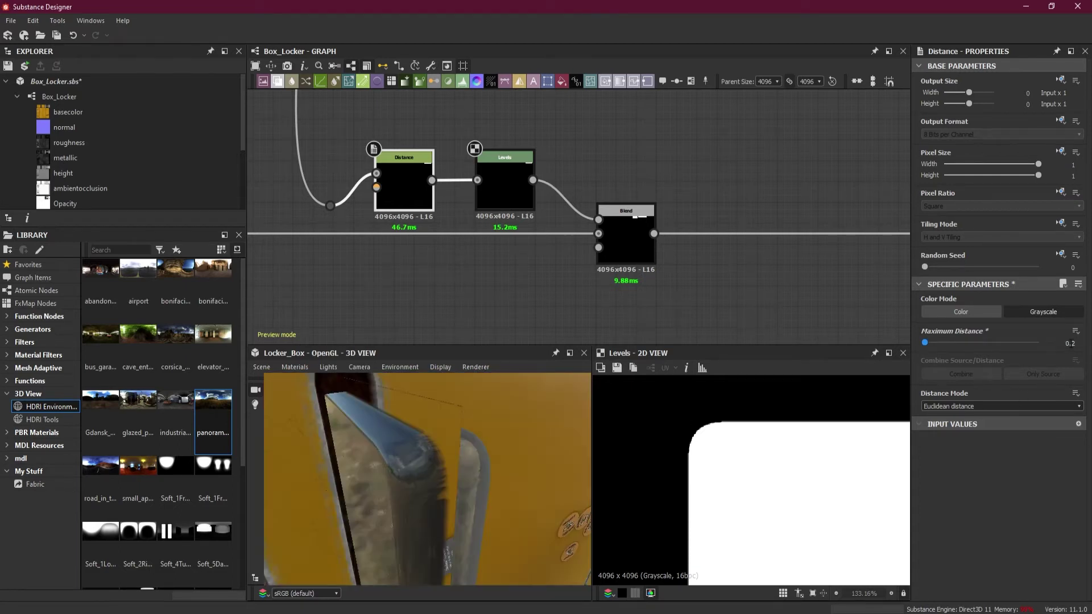
Set the lock gauge Distance node's Maximum Distance to 0.3 and check the locker in 3D.
type("0.3")
key("Return")
left_click_drag(404, 481, 394, 454)
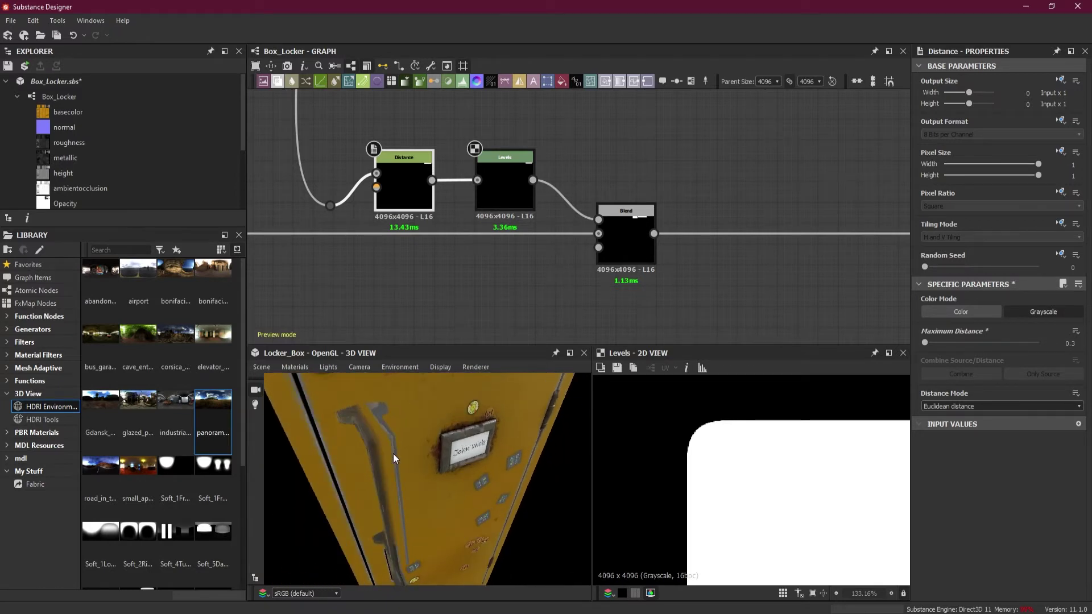
Move the handle mask's reroute point away from its subtract Blend and insert a Distance node between them.
scroll(570, 273, "down", 3)
middle_click_drag(842, 256, 593, 233)
scroll(593, 233, "down", 2)
scroll(701, 251, "up", 4)
scroll(702, 250, "up", 3)
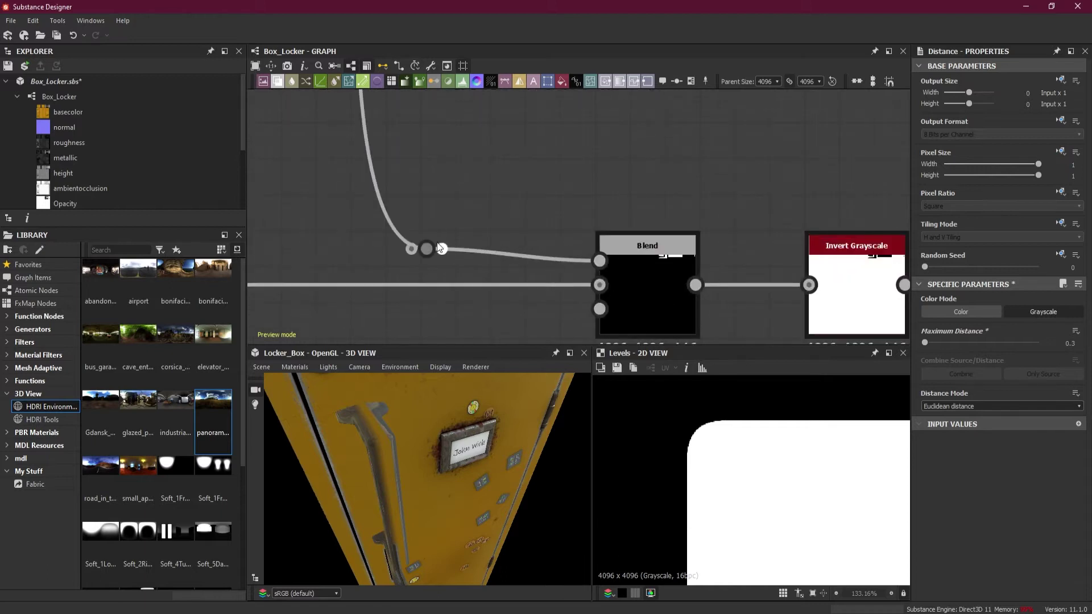
left_click_drag(428, 248, 251, 246)
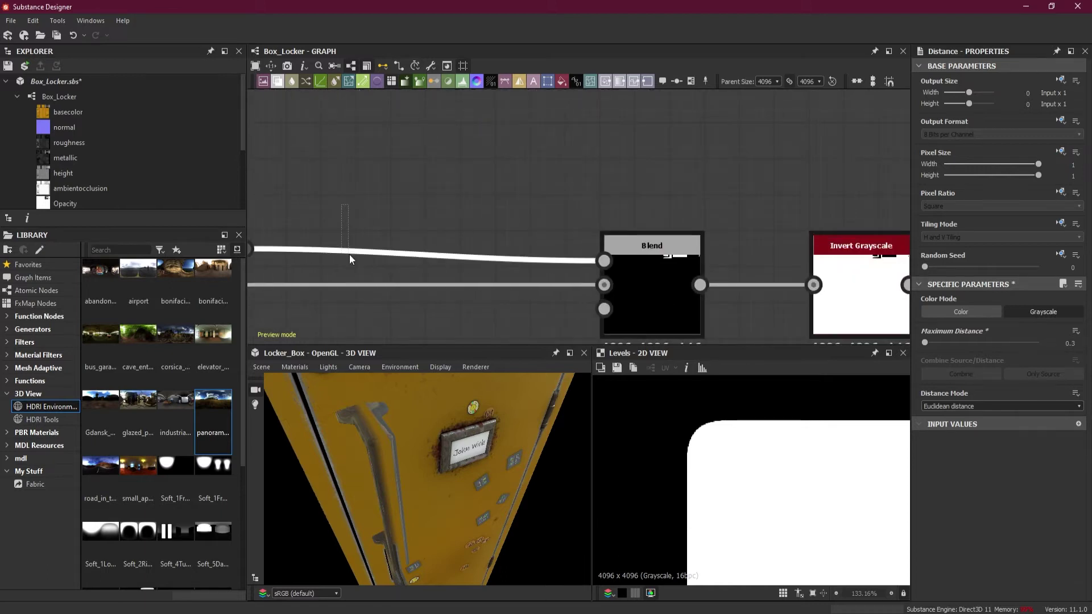
key("space")
type("dis")
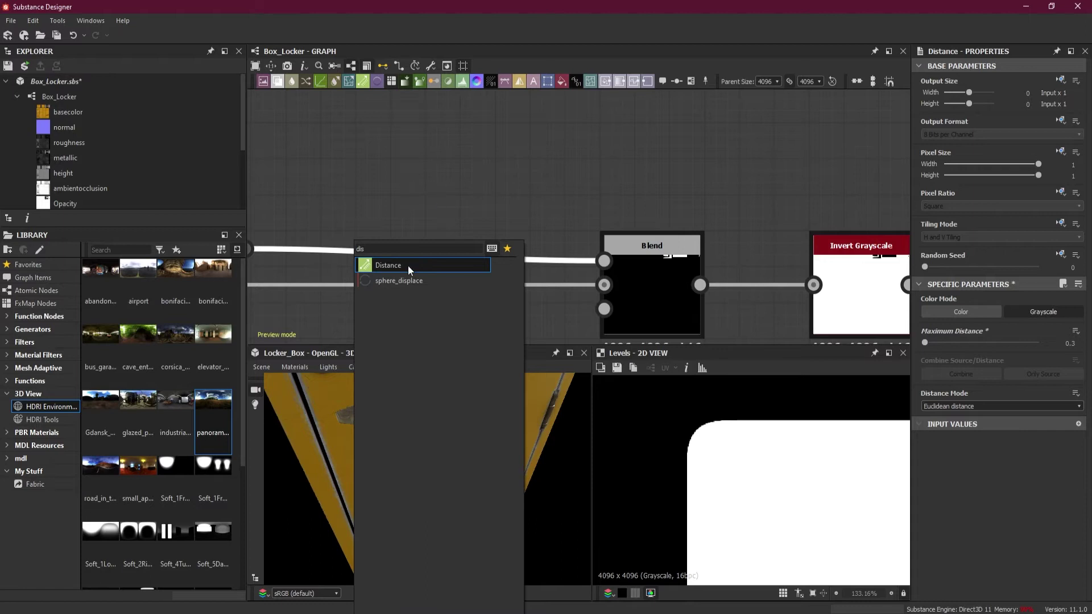
left_click(407, 265)
middle_click_drag(360, 321, 503, 300)
left_click_drag(503, 300, 457, 209)
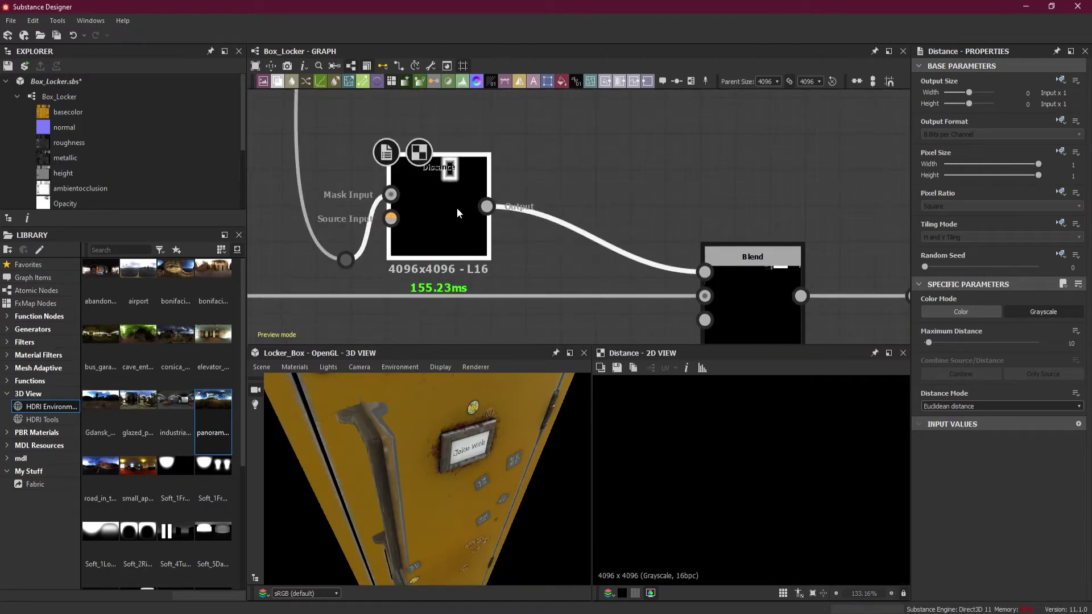
Set the handle Distance node's Maximum Distance to 0.3 and check the handle on the locker in 3D.
scroll(713, 475, "down", 8)
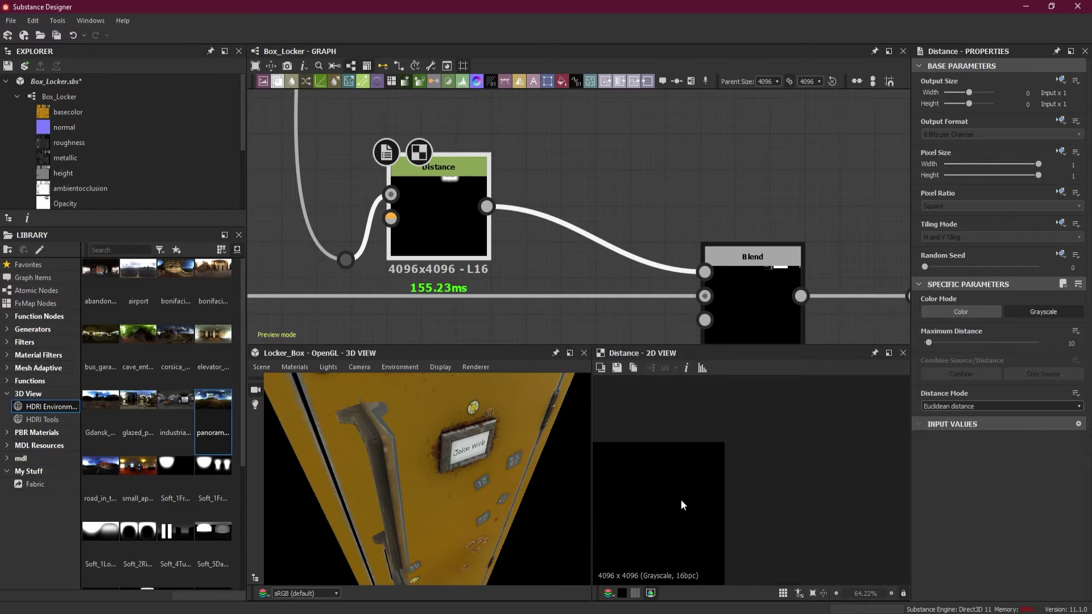
scroll(623, 455, "up", 5)
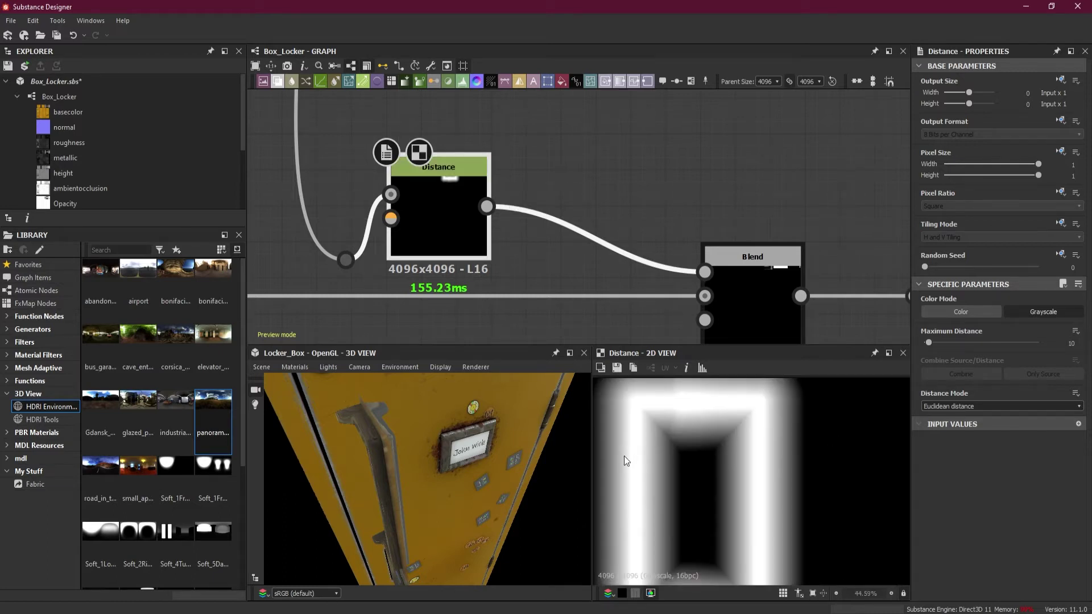
left_click_drag(378, 460, 489, 421)
left_click(1070, 344)
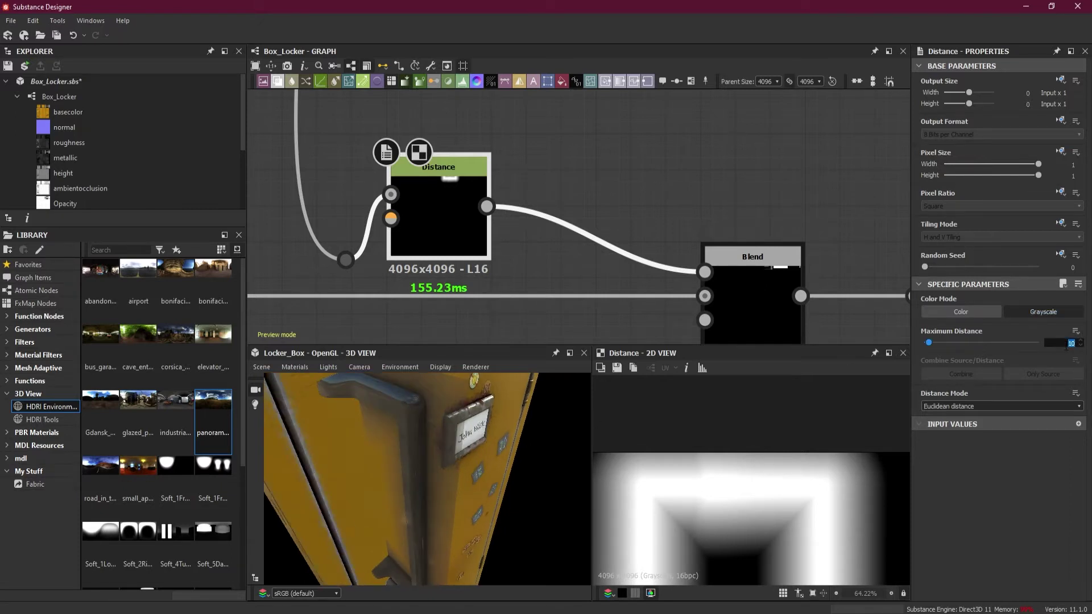
type("0.3")
key("Return")
left_click_drag(527, 489, 353, 460)
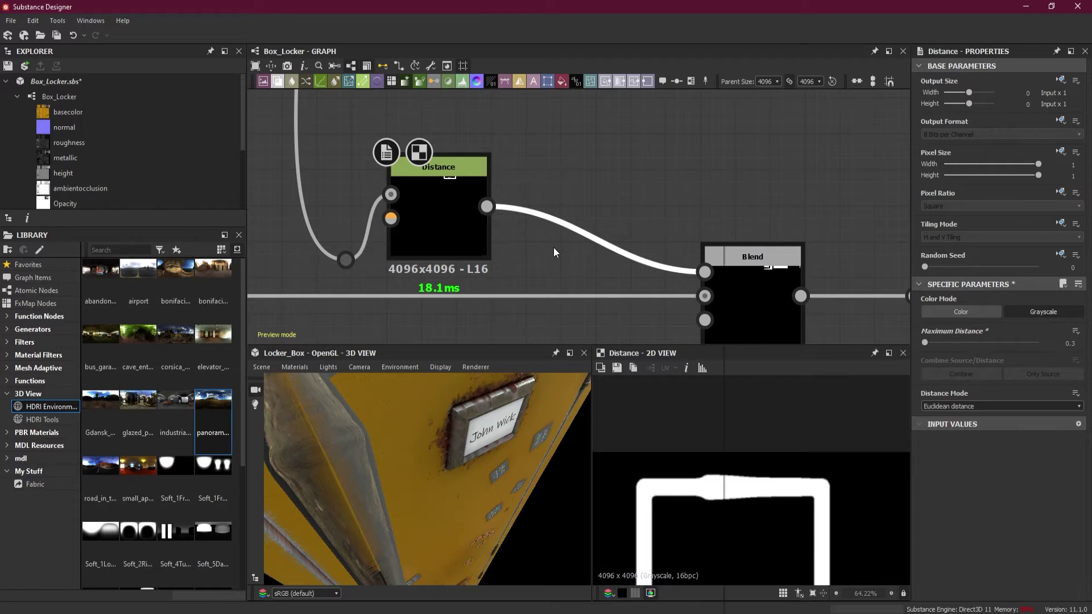
Insert a Levels node between the handle Distance node and its Blend, and lower its white input level almost to black.
key("space")
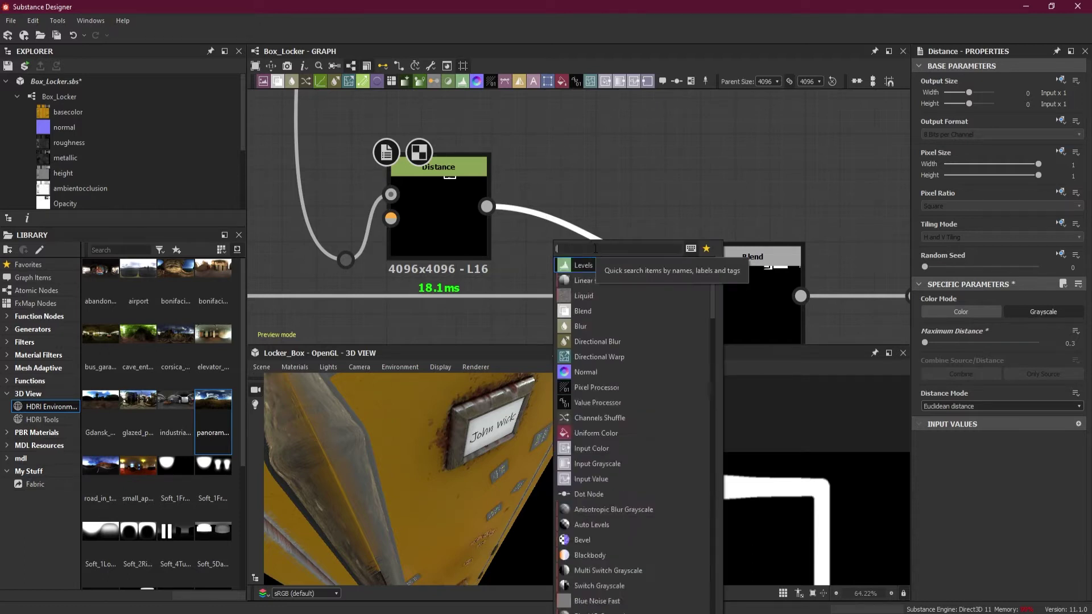
key("Escape")
left_click_drag(586, 254, 574, 223)
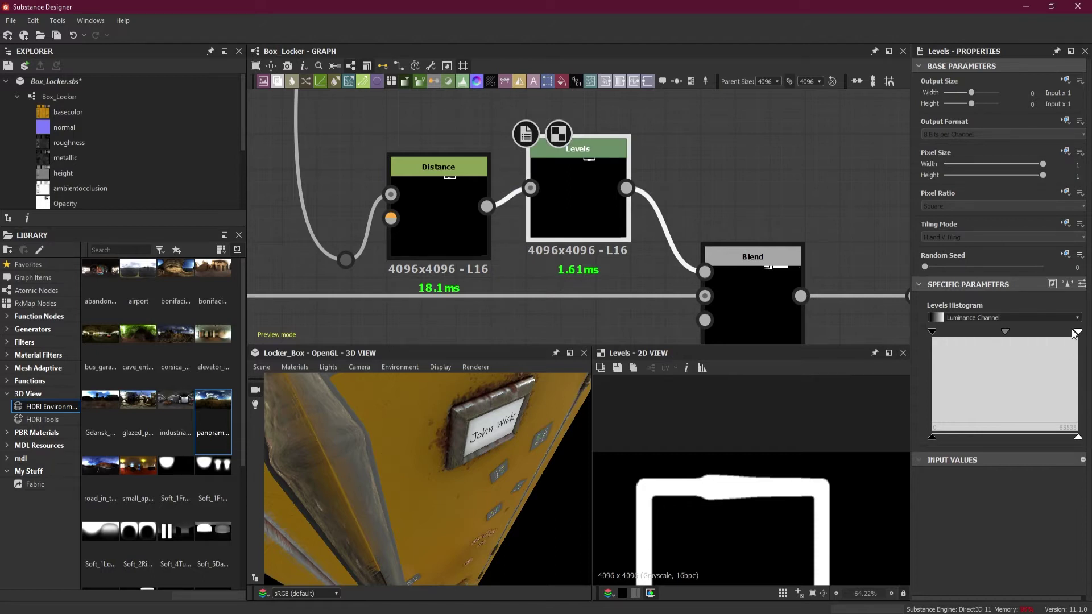
left_click_drag(1078, 332, 942, 340)
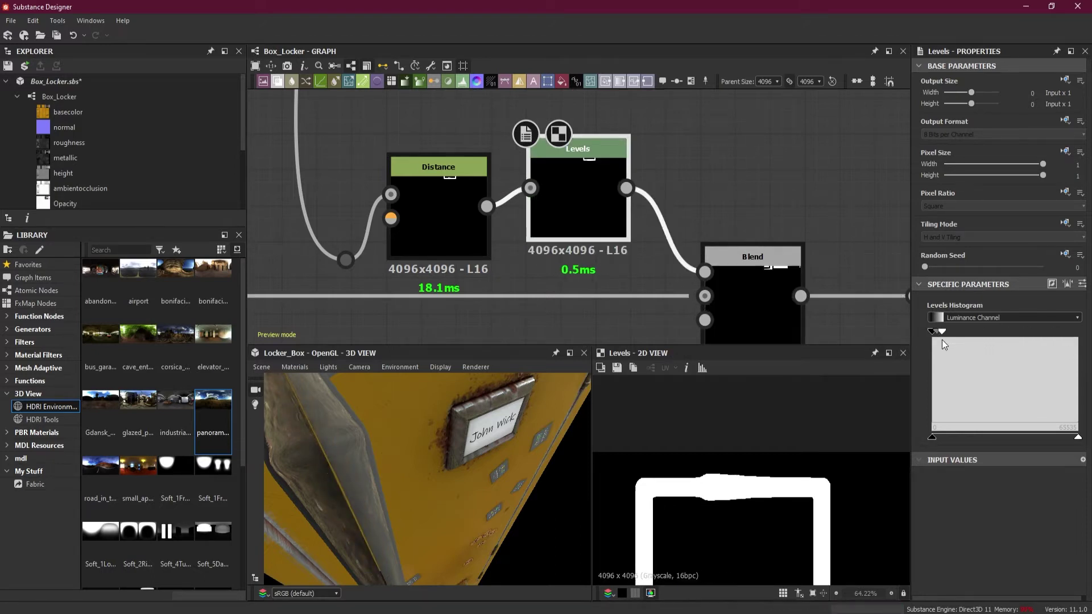
left_click_drag(363, 436, 419, 479)
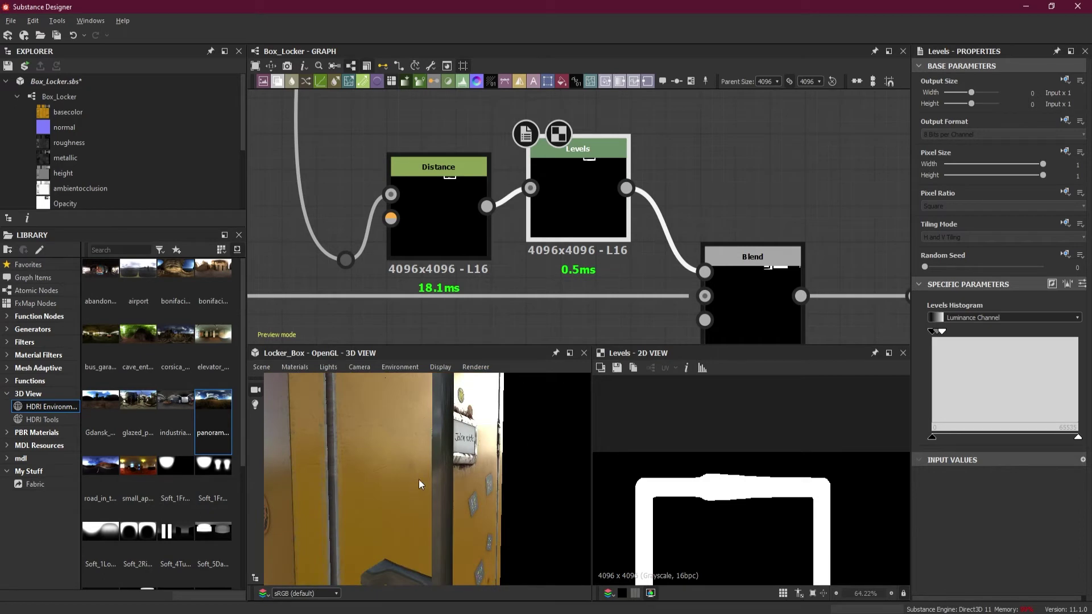
left_click(942, 333)
left_click_drag(490, 422, 471, 442)
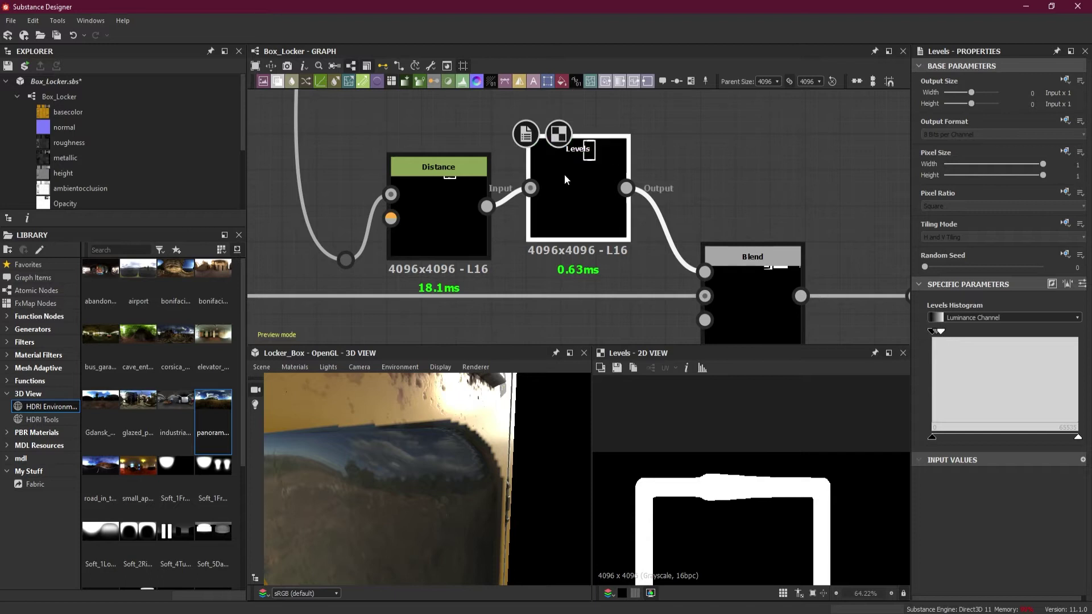
Set the handle Distance node's Maximum Distance to 0.2 and inspect the handle edges and whole locker in 3D.
left_click(448, 216)
left_click(1070, 343)
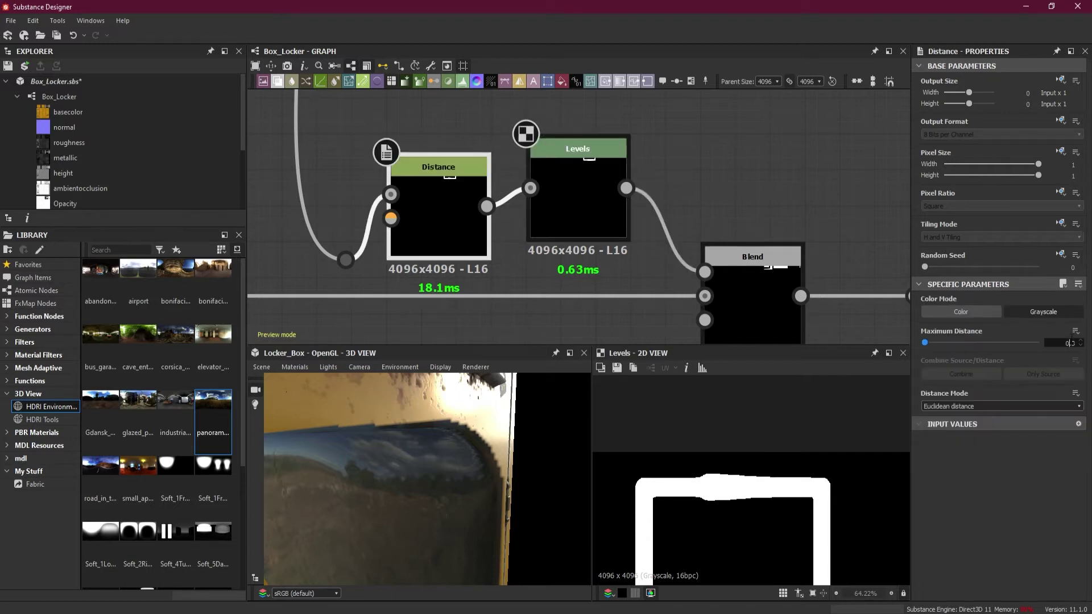
type("0.2")
key("Return")
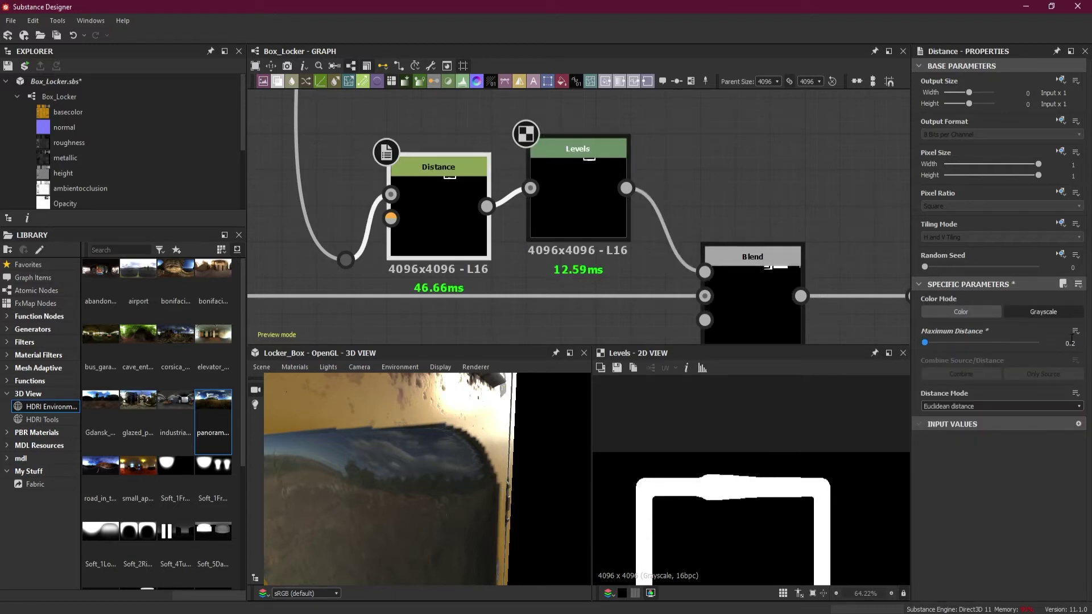
left_click_drag(484, 419, 468, 447)
left_click_drag(528, 506, 395, 530)
left_click_drag(335, 528, 633, 465)
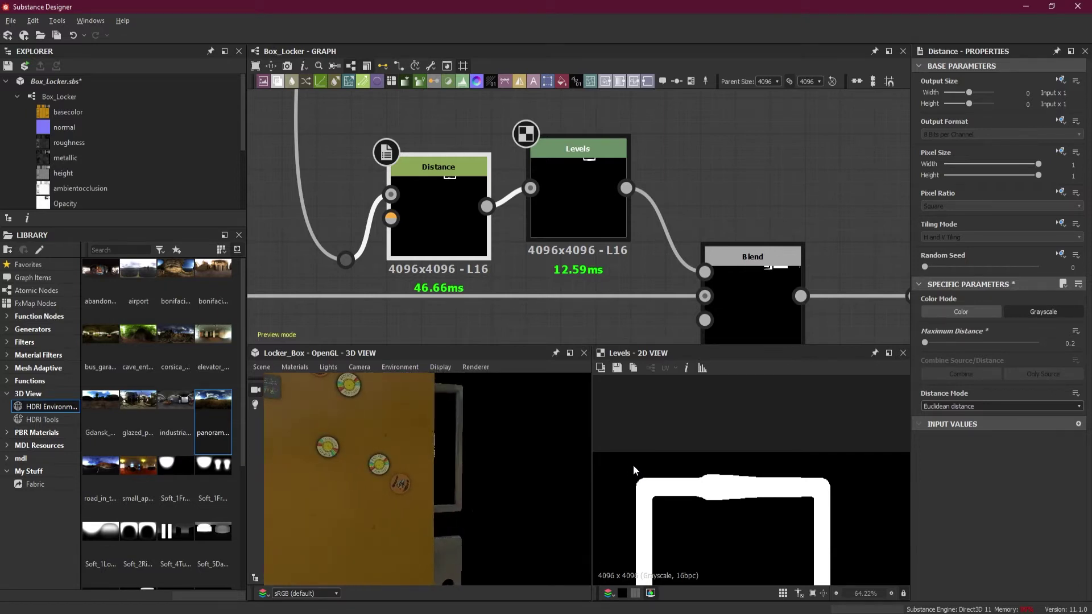
left_click_drag(505, 405, 440, 459)
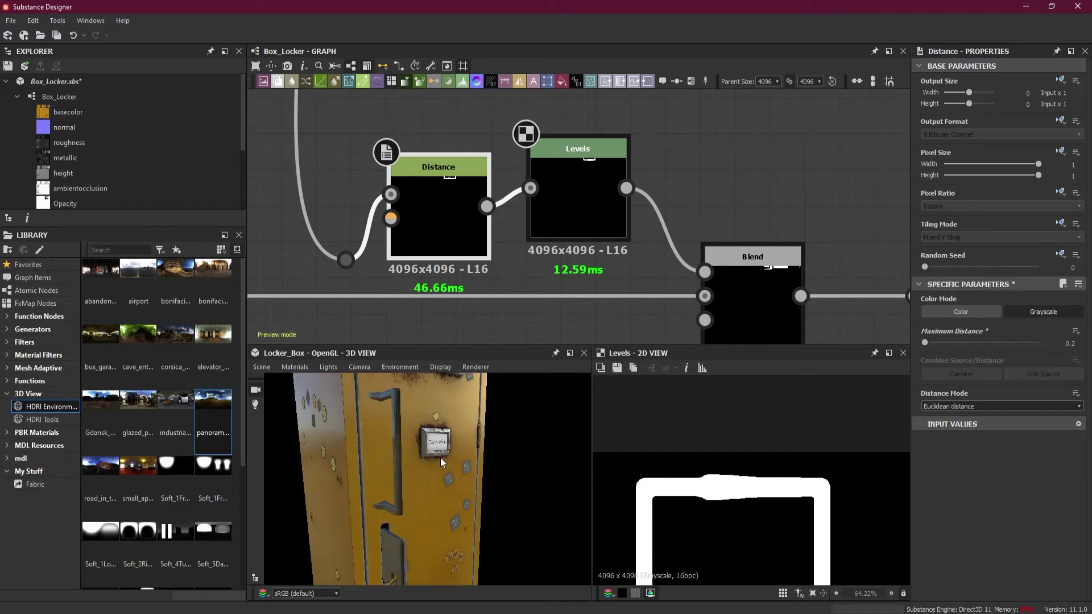
scroll(469, 479, "down", 5)
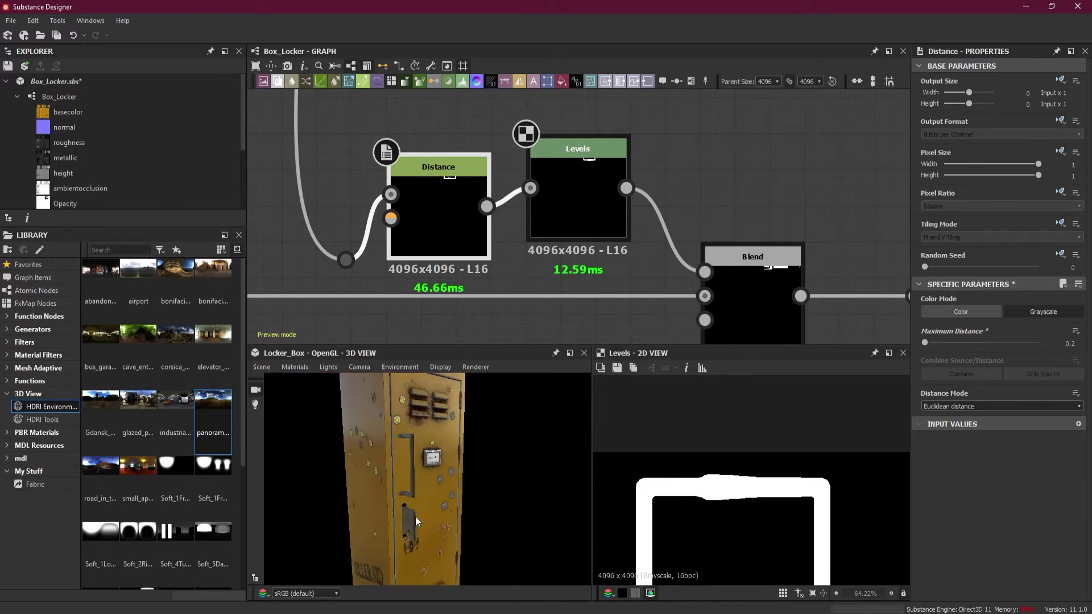
scroll(624, 193, "down", 5)
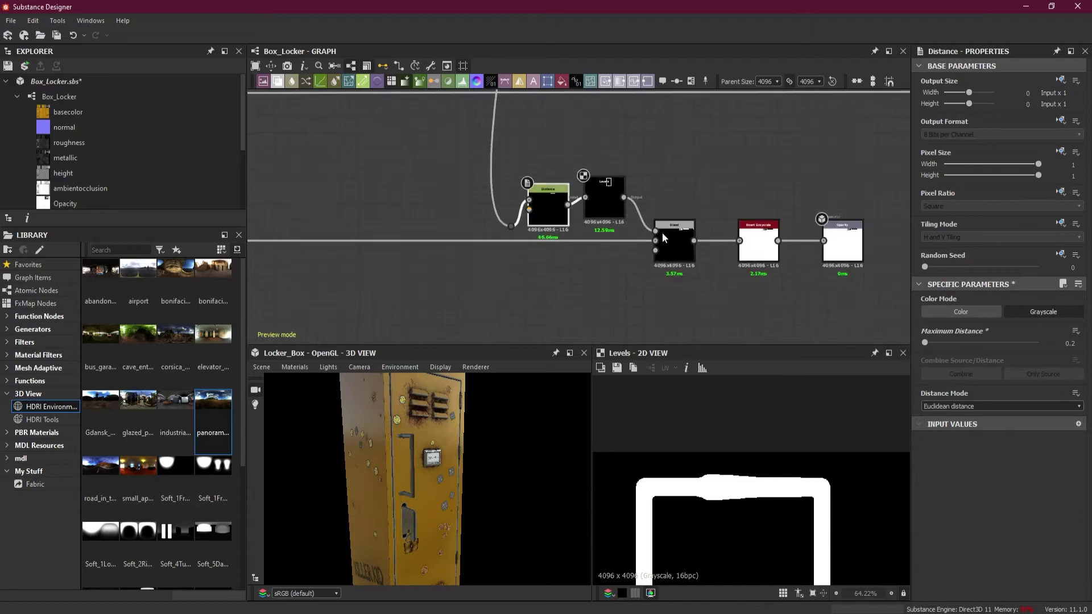
left_click_drag(432, 528, 479, 443)
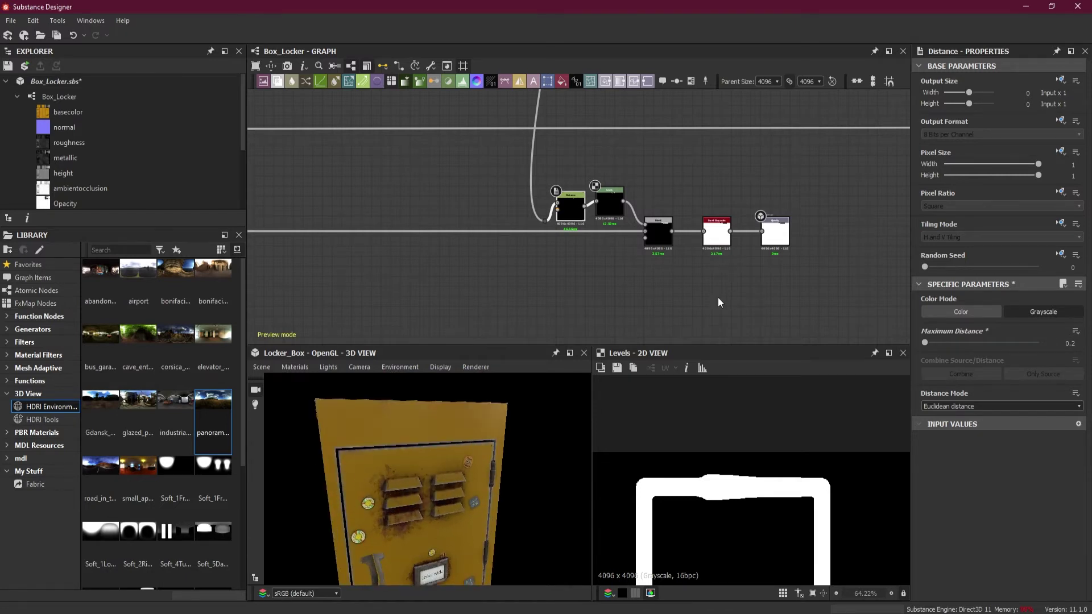
Look through the graph's frames for the Door Gap + Hinges group and examine the Door Gap Mask's Edge Detect result.
scroll(663, 309, "up", 5)
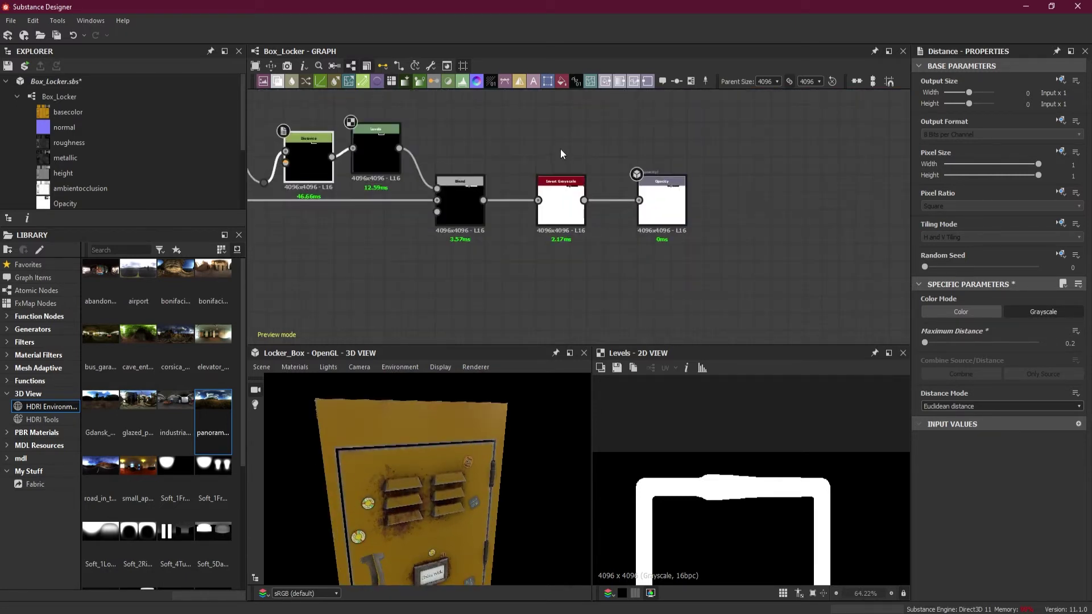
scroll(562, 152, "up", 2)
scroll(638, 275, "down", 4)
left_click_drag(531, 253, 812, 253)
scroll(589, 243, "down", 5)
scroll(312, 205, "up", 3)
scroll(476, 152, "up", 3)
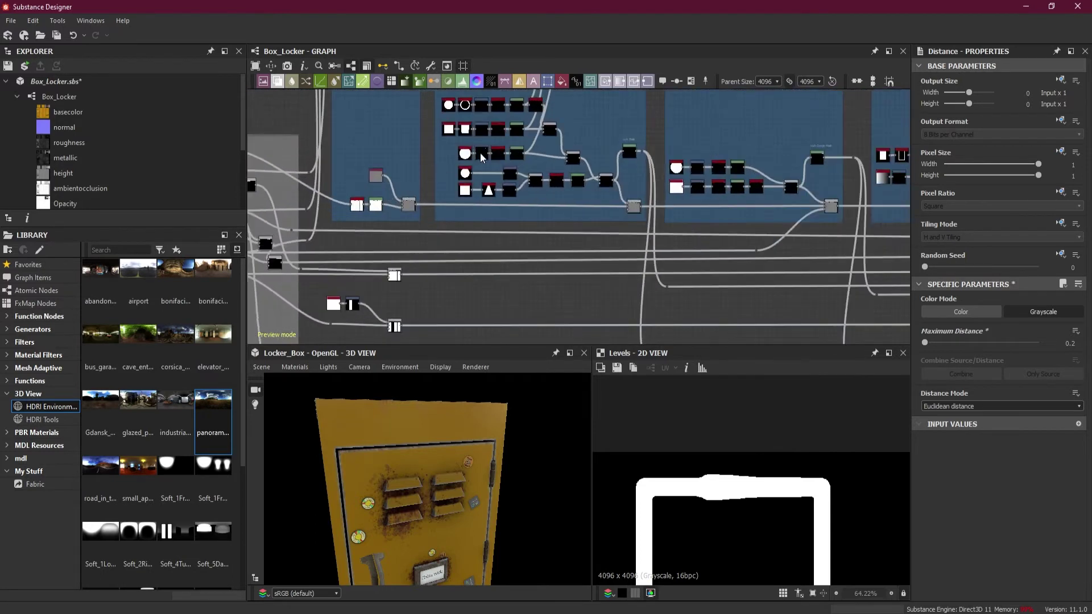
scroll(638, 194, "up", 1)
scroll(638, 194, "down", 3)
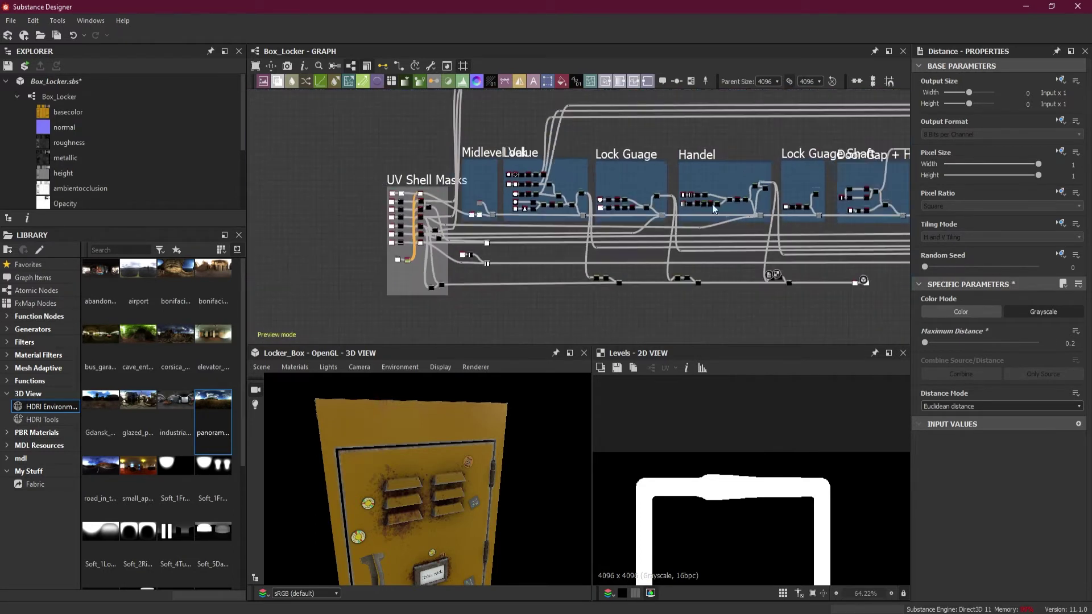
scroll(689, 199, "up", 2)
middle_click_drag(744, 200, 798, 179)
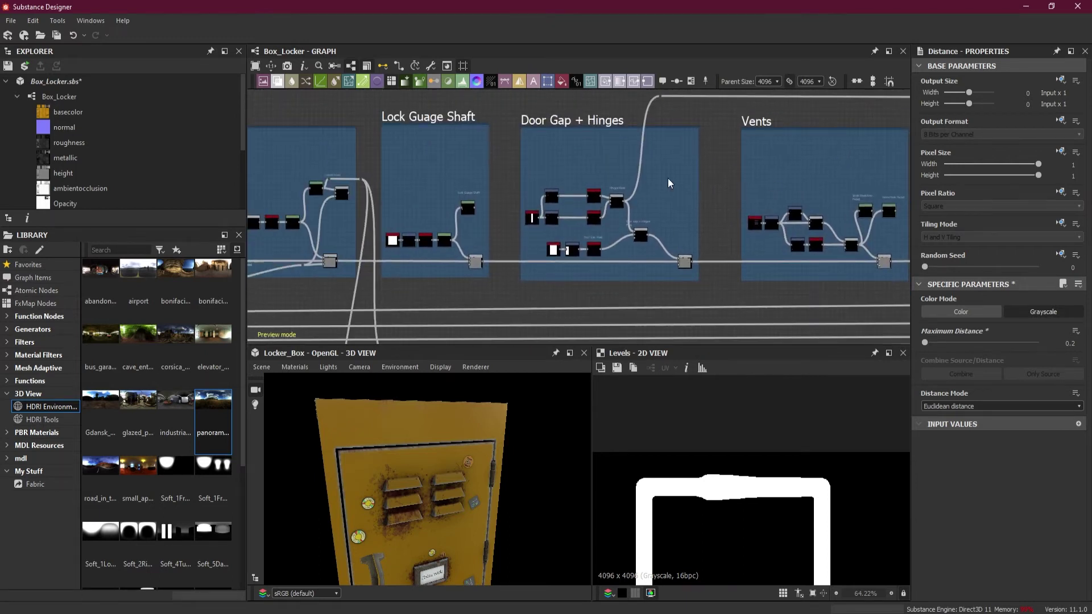
scroll(599, 213, "up", 3)
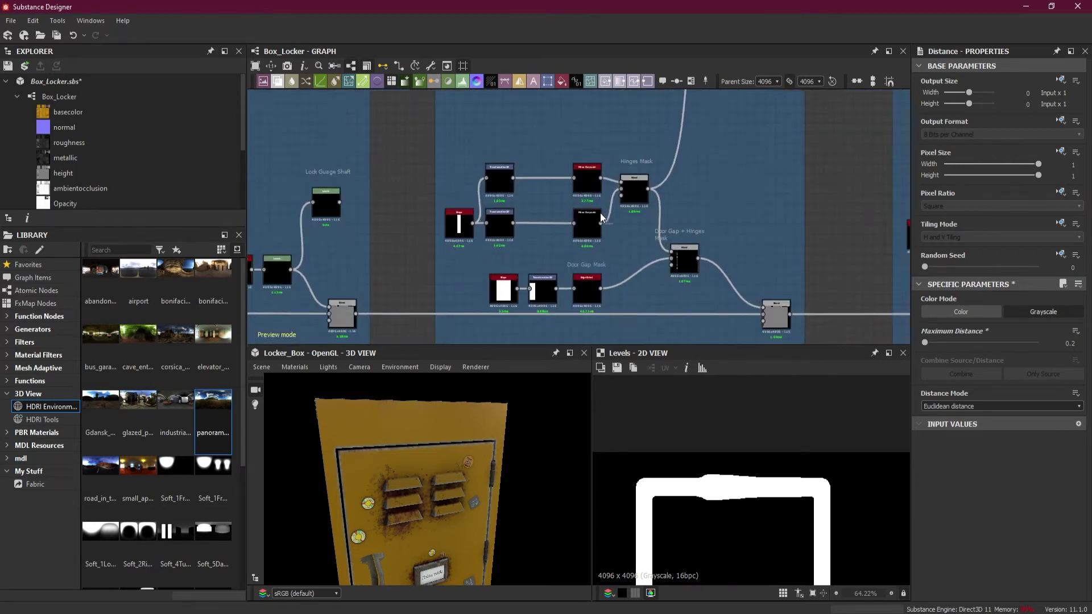
scroll(581, 296, "up", 1)
left_click(592, 291)
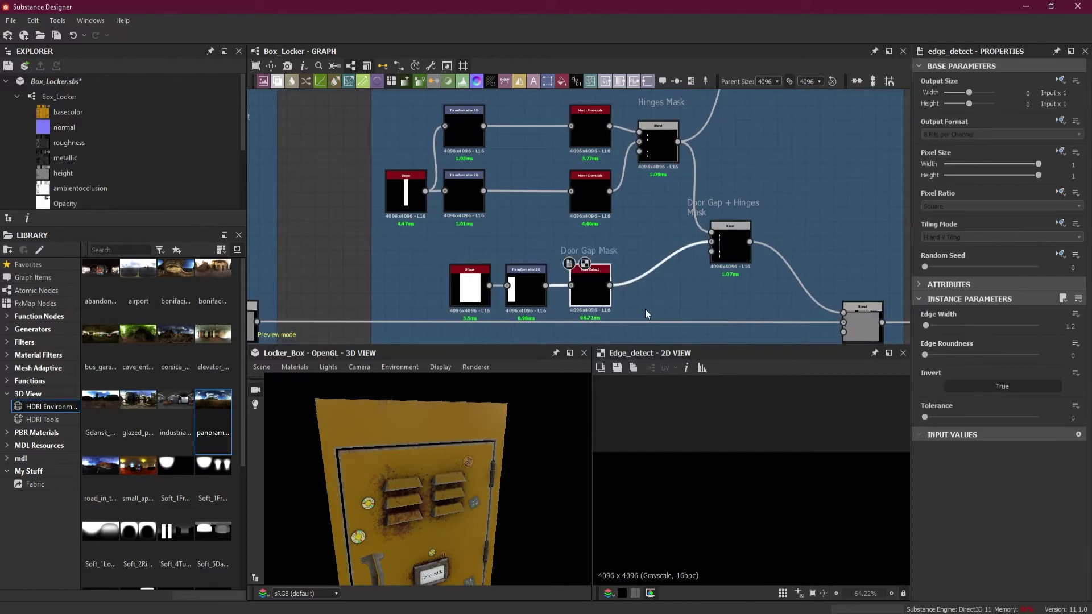
scroll(652, 319, "down", 2)
scroll(659, 334, "up", 1)
scroll(676, 452, "down", 5)
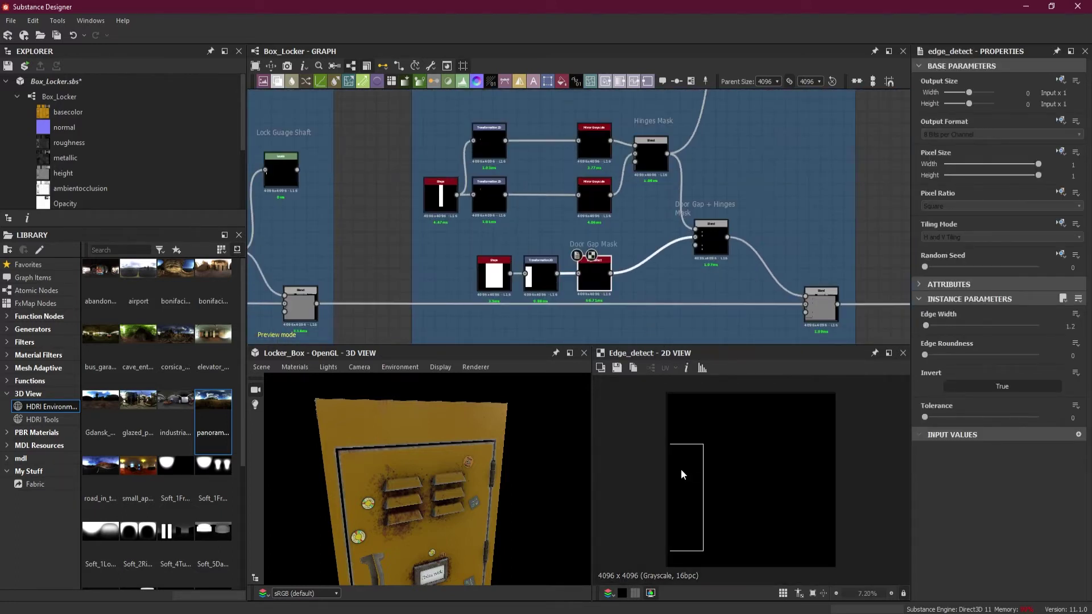
scroll(657, 289, "down", 4)
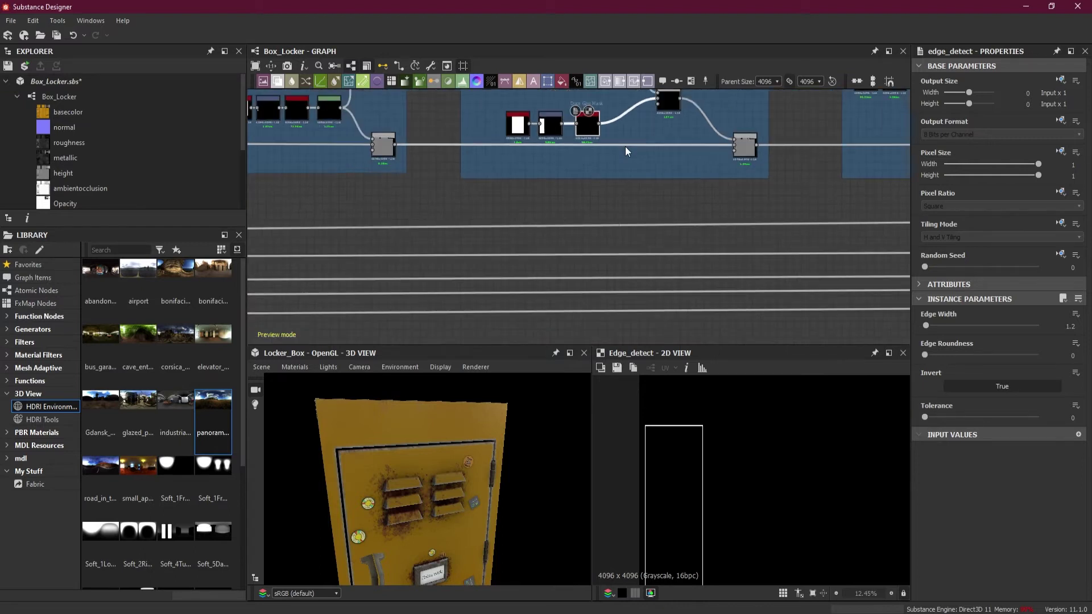
scroll(620, 203, "down", 2)
scroll(619, 225, "up", 2)
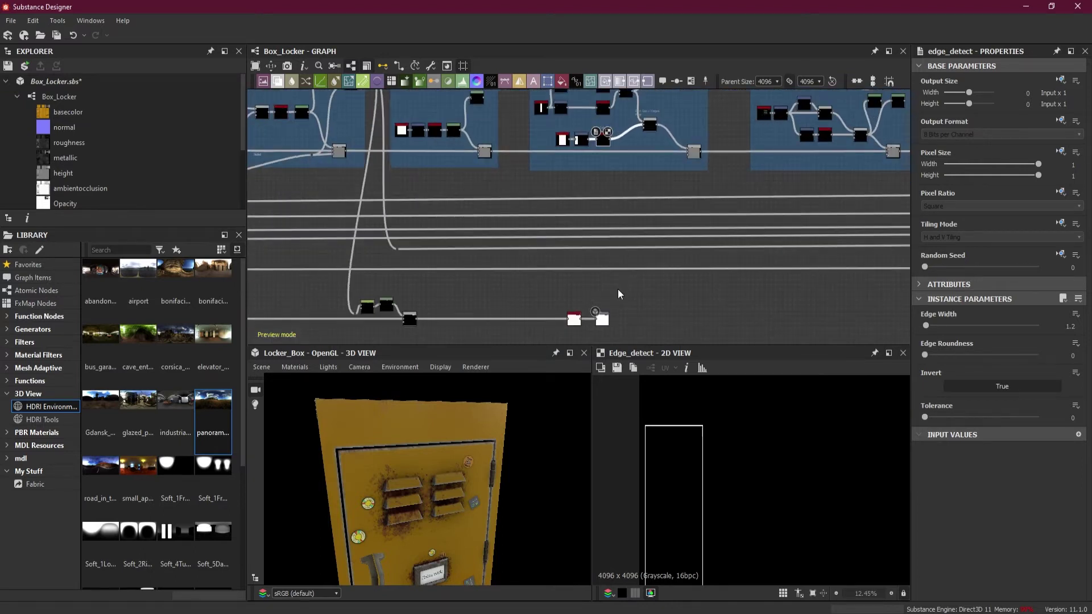
Move the Invert Grayscale and Opacity nodes away from the handle Blend and insert a new Blend node between them.
left_click_drag(606, 322, 697, 323)
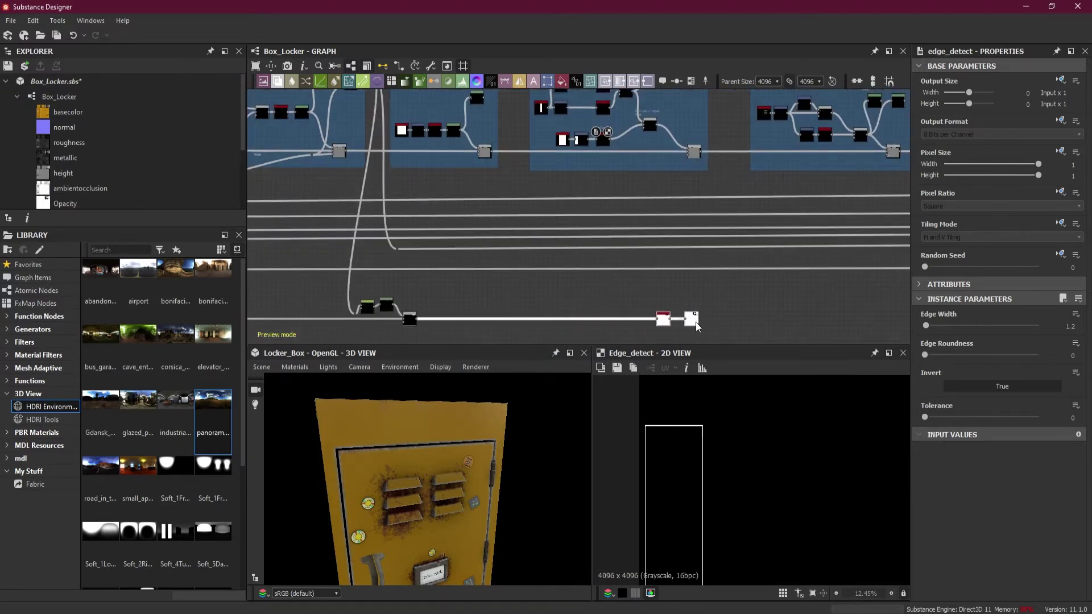
key("space")
left_click(650, 283)
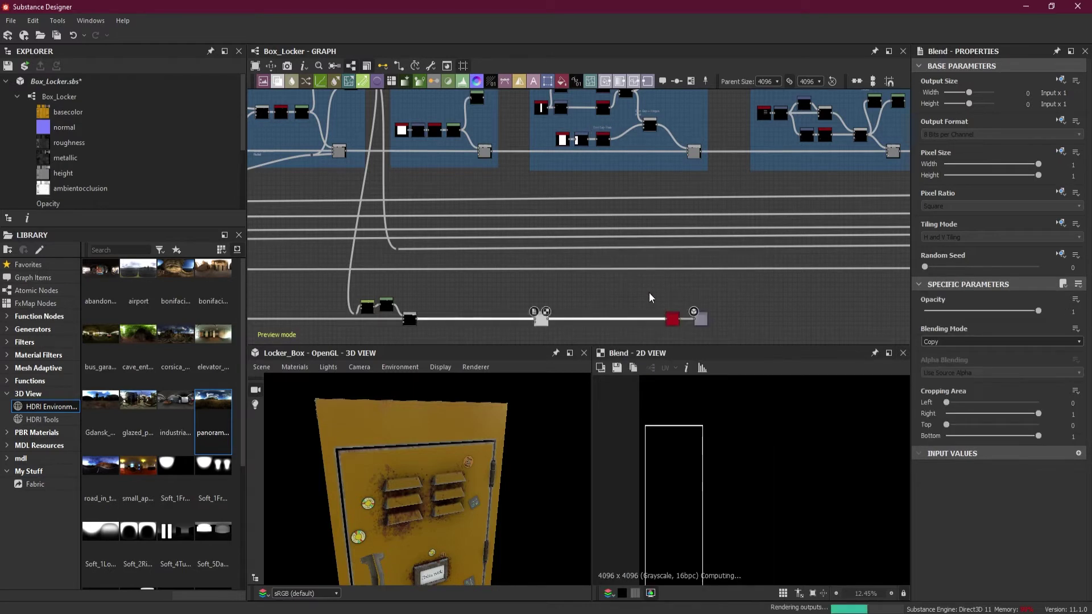
left_click_drag(541, 320, 594, 319)
Connect the Door Gap Mask's Edge Detect output to the new Blend node's foreground input.
scroll(561, 135, "up", 6)
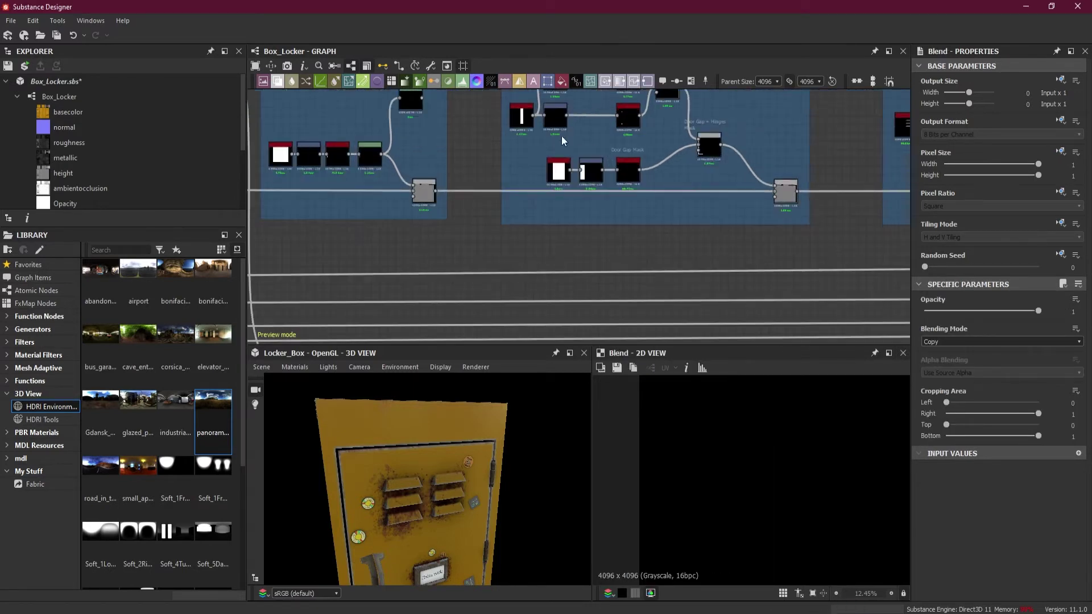
left_click(746, 235)
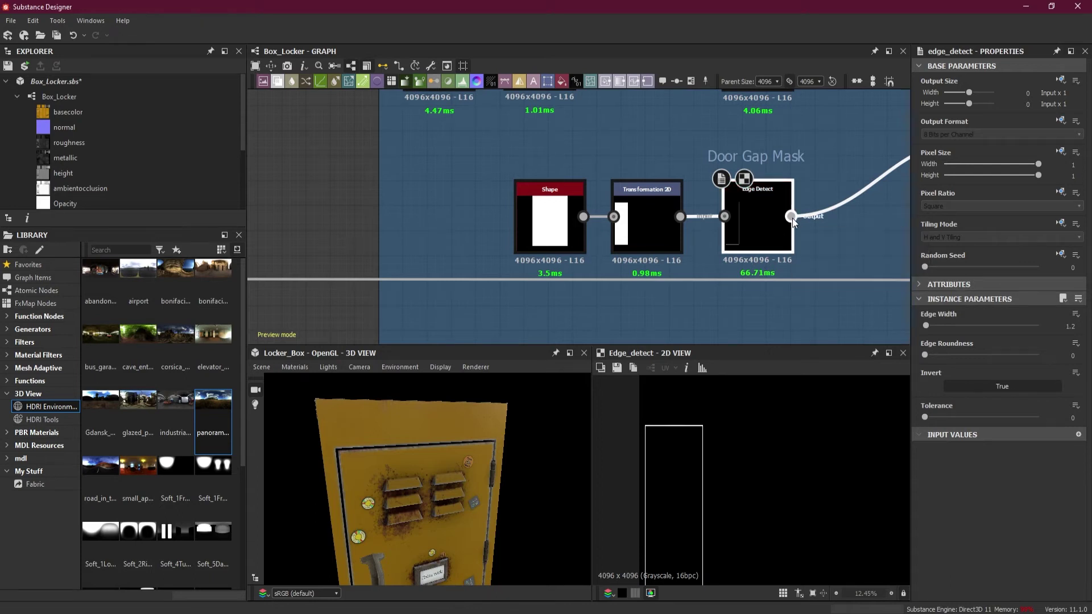
scroll(789, 316, "down", 5)
middle_click_drag(790, 316, 665, 37)
left_click_drag(665, 37, 660, 310)
scroll(711, 322, "up", 4)
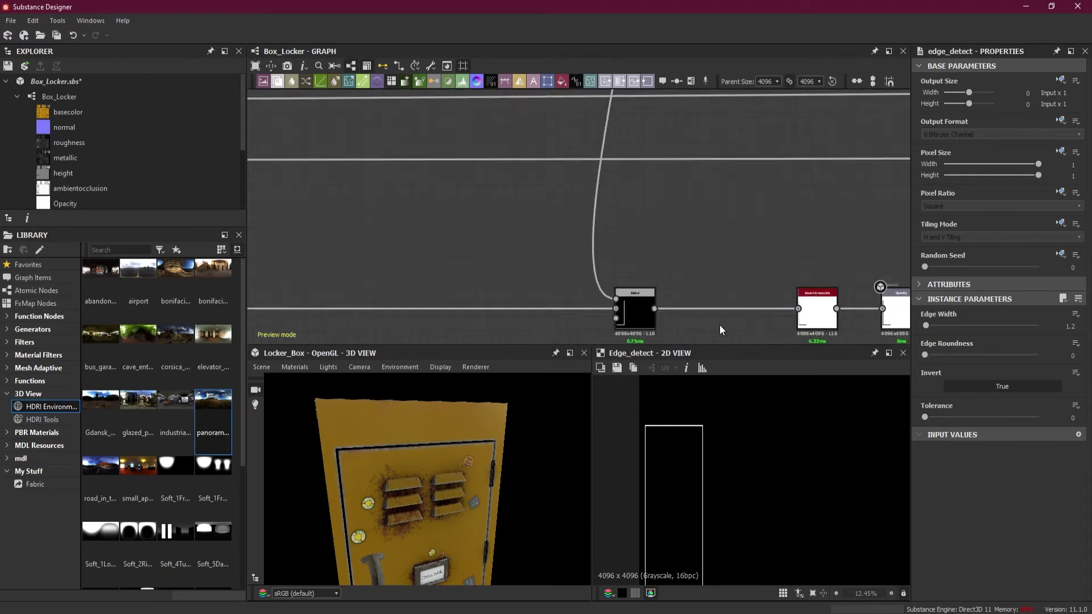
Set the door gap Blend node's Blending Mode to Add (Linear Dodge).
left_click(776, 313)
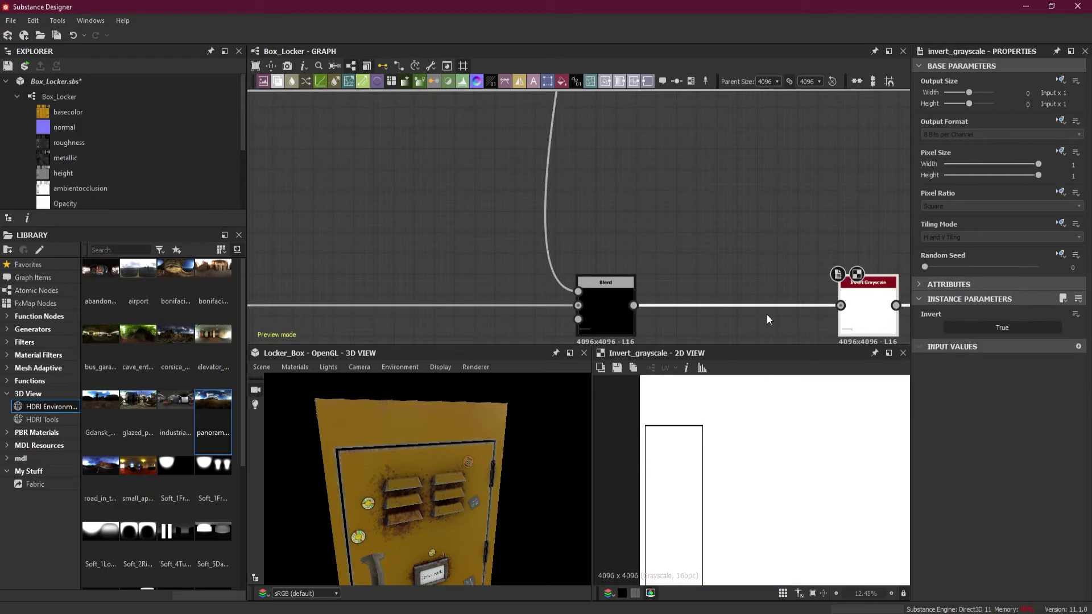
scroll(791, 416, "down", 2)
middle_click_drag(746, 251, 653, 205)
left_click(513, 274)
left_click(966, 342)
left_click(963, 357)
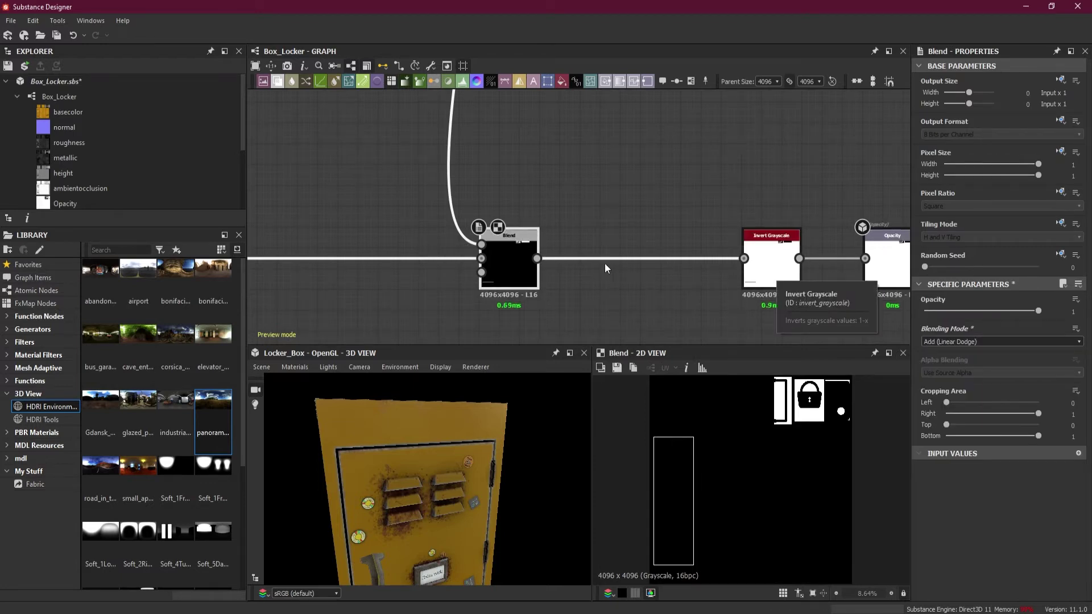
Preview the Invert Grayscale node's combined mask and inspect the locker's door gap in 3D.
scroll(636, 205, "up", 3)
scroll(636, 204, "down", 3)
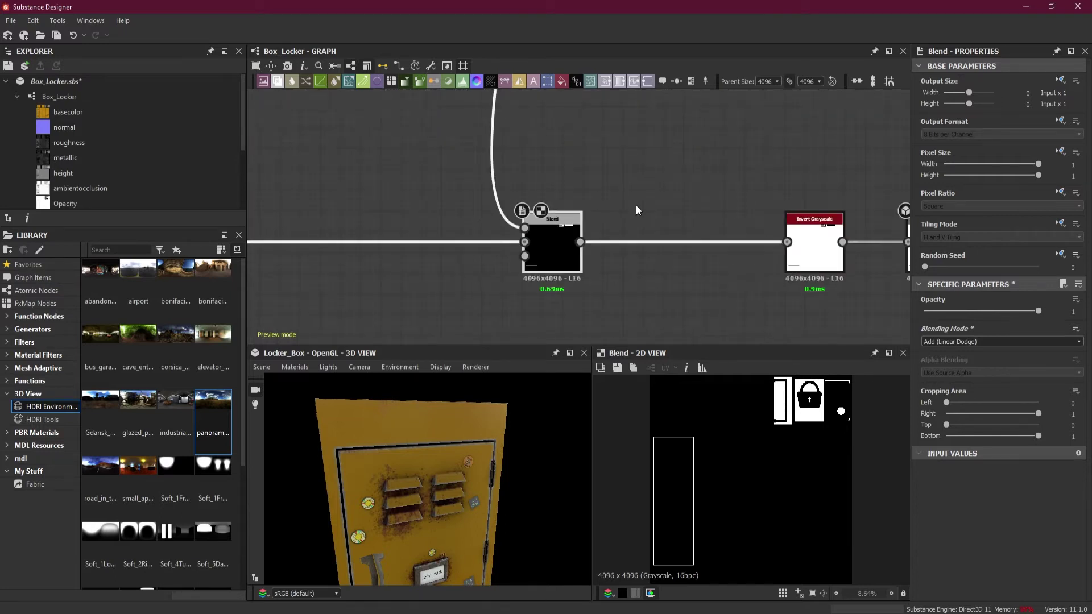
left_click(809, 255)
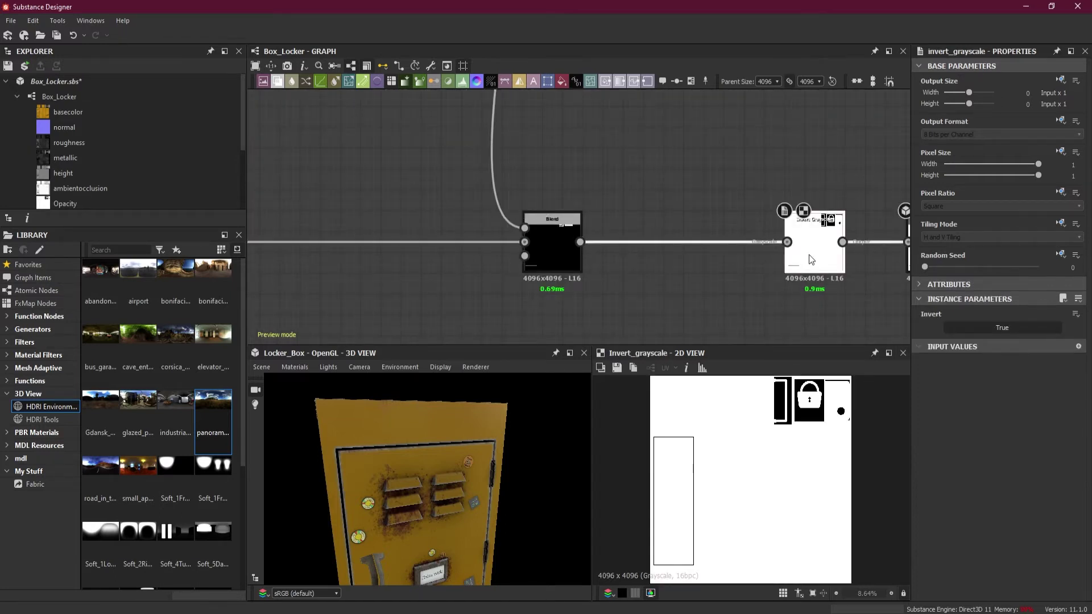
left_click_drag(487, 523, 295, 420)
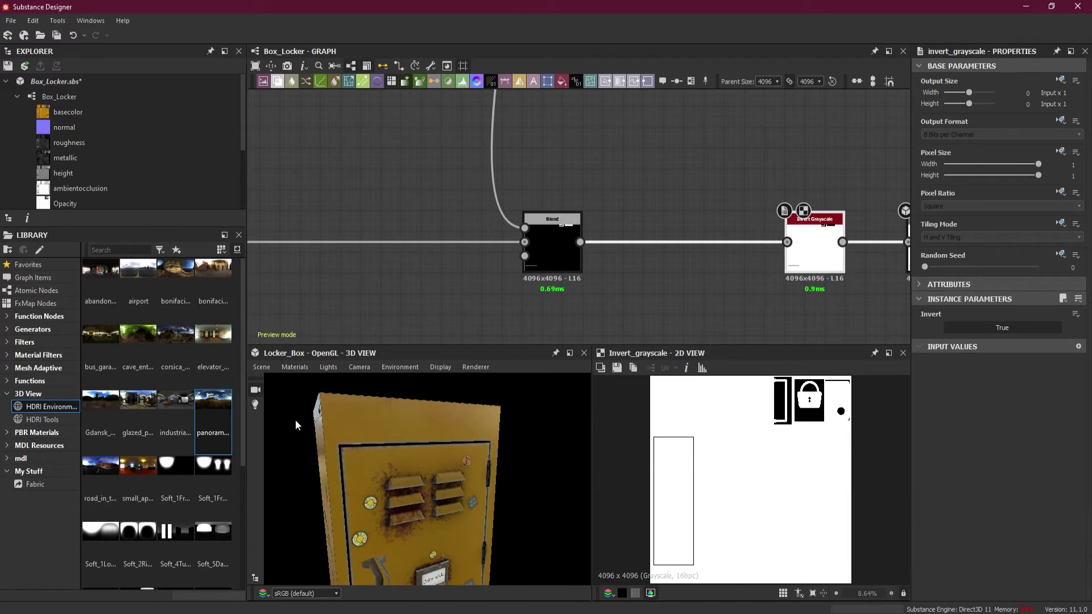
Inspect the locker's door gap edge and the vent slats up close in the 3D view.
scroll(370, 428, "up", 5)
left_click_drag(362, 430, 343, 406)
scroll(331, 428, "up", 3)
left_click_drag(310, 439, 319, 434)
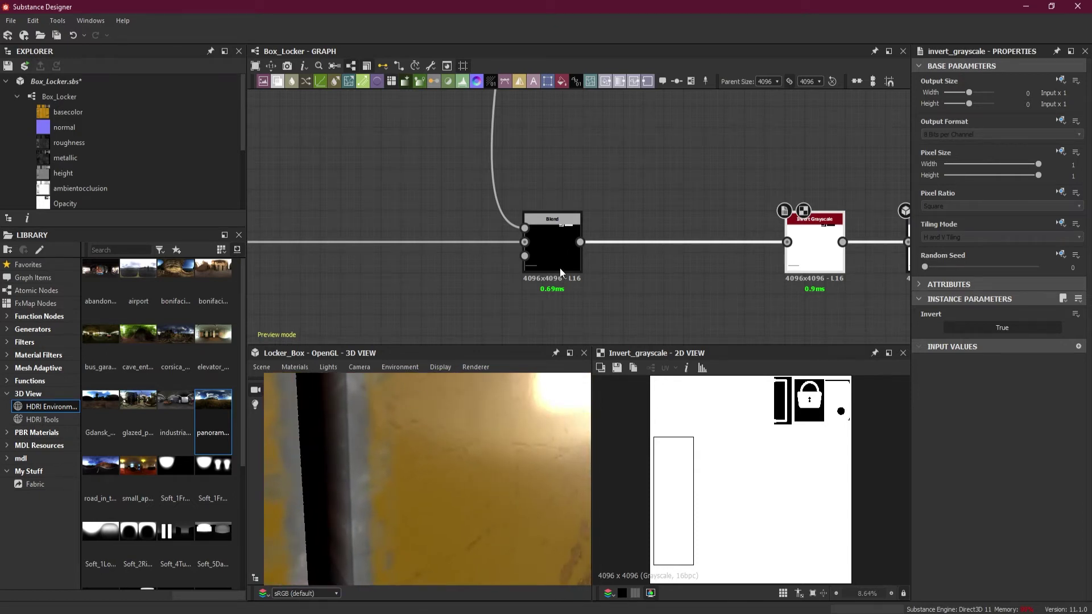
left_click(559, 247)
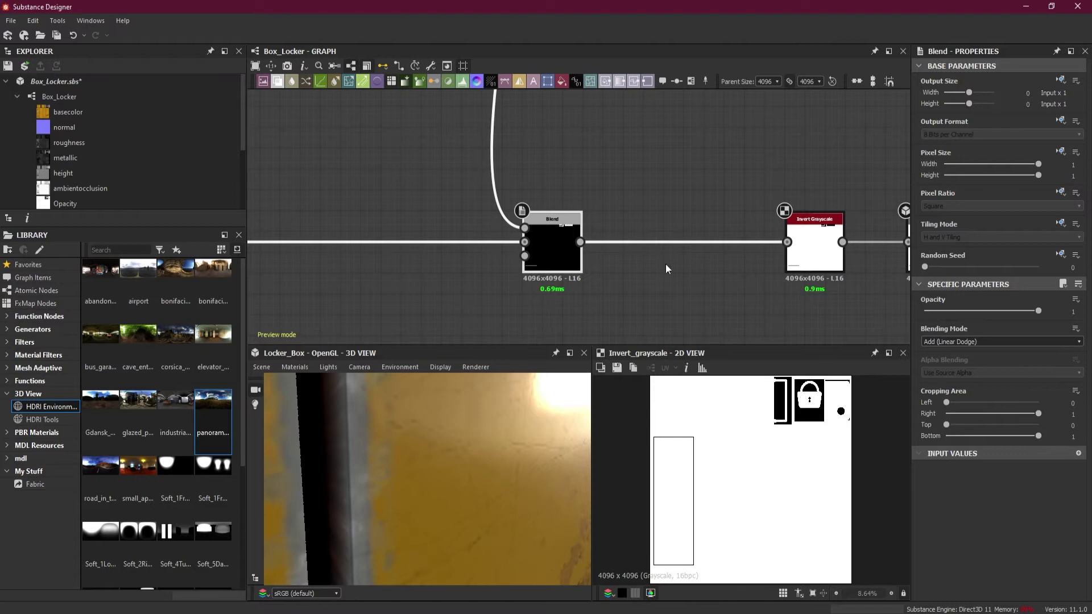
key("f")
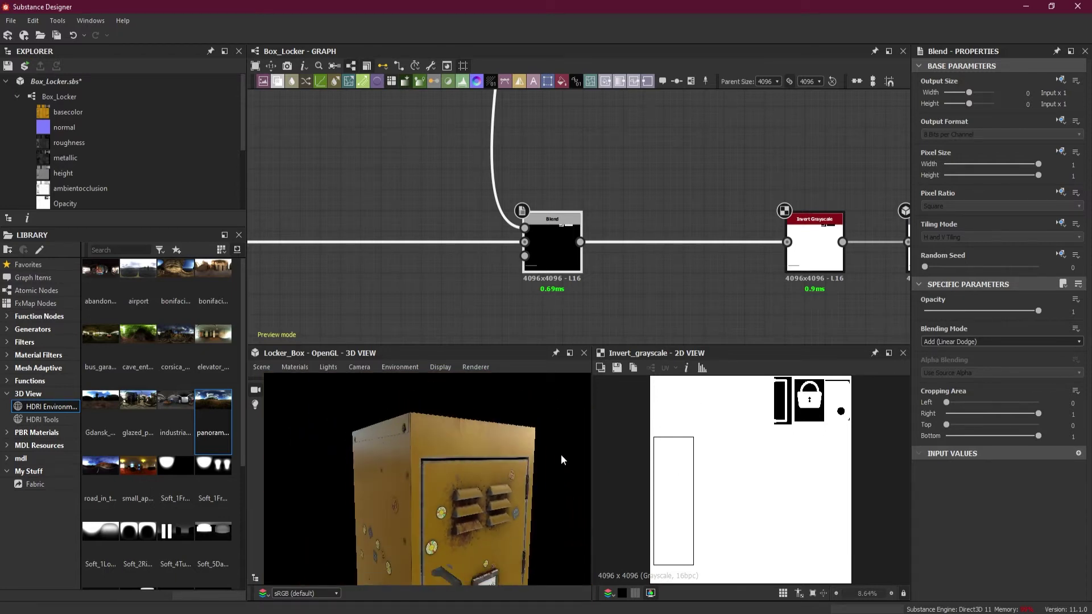
left_click_drag(496, 524, 432, 482)
scroll(466, 479, "down", 5)
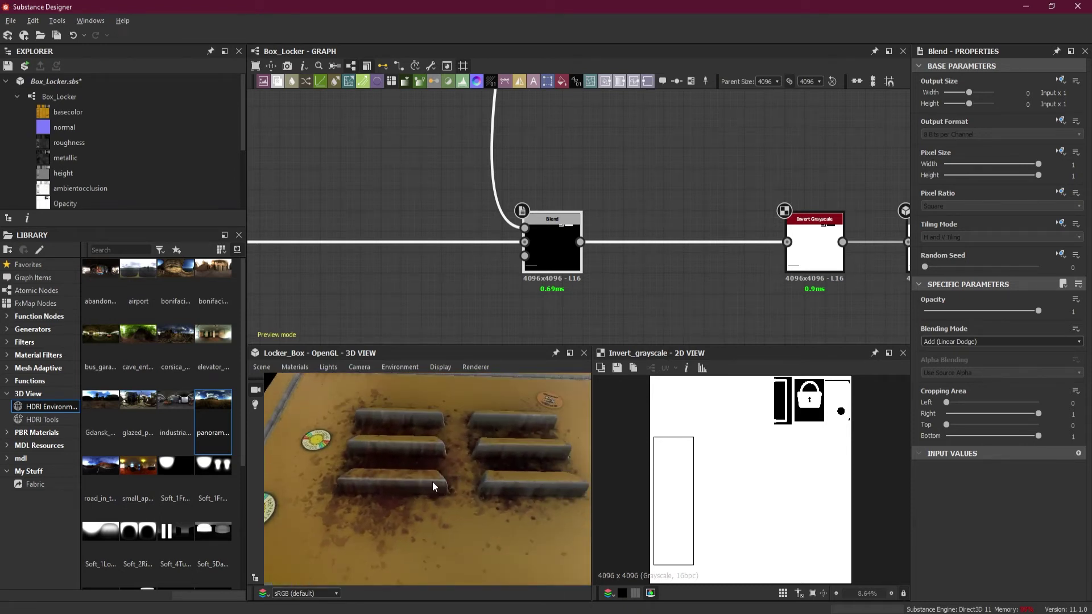
Move the Invert Grayscale and Opacity nodes farther away from the door gap Blend node.
scroll(711, 306, "down", 3)
scroll(700, 311, "down", 1)
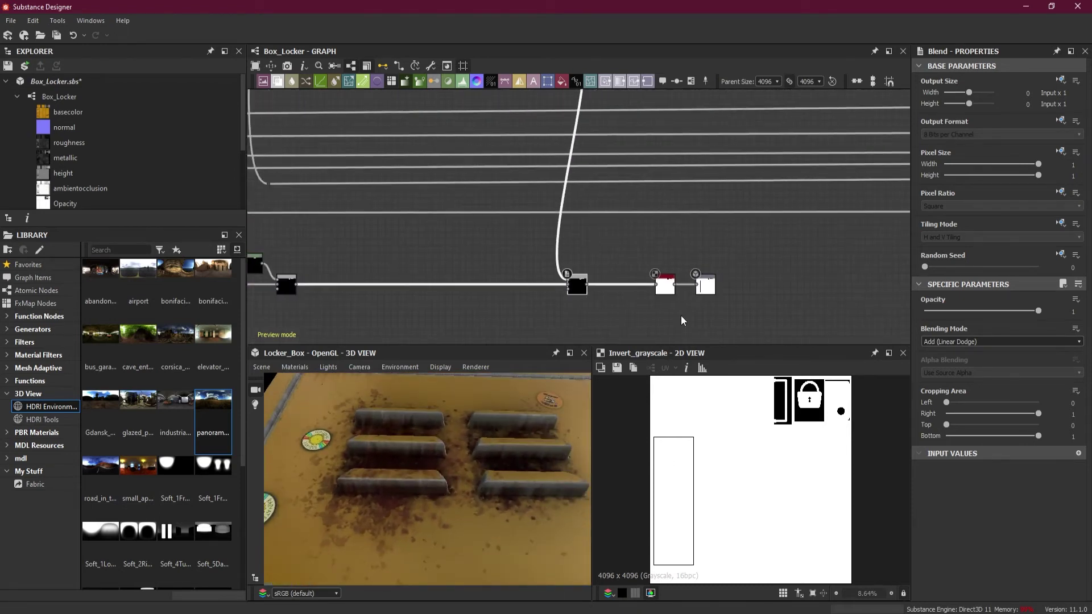
scroll(681, 316, "up", 4)
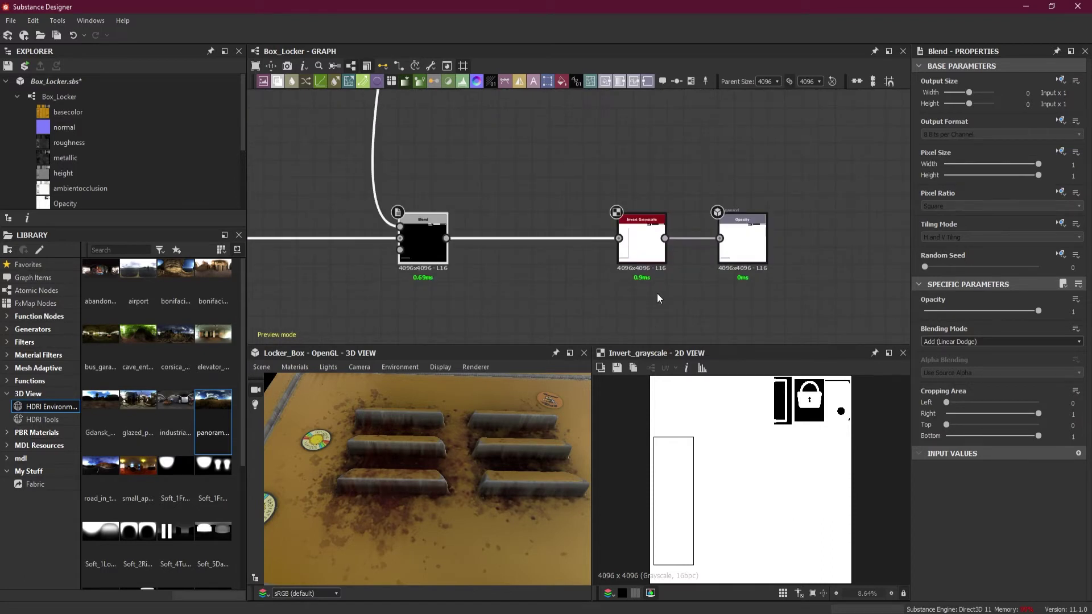
left_click_drag(735, 273, 609, 171)
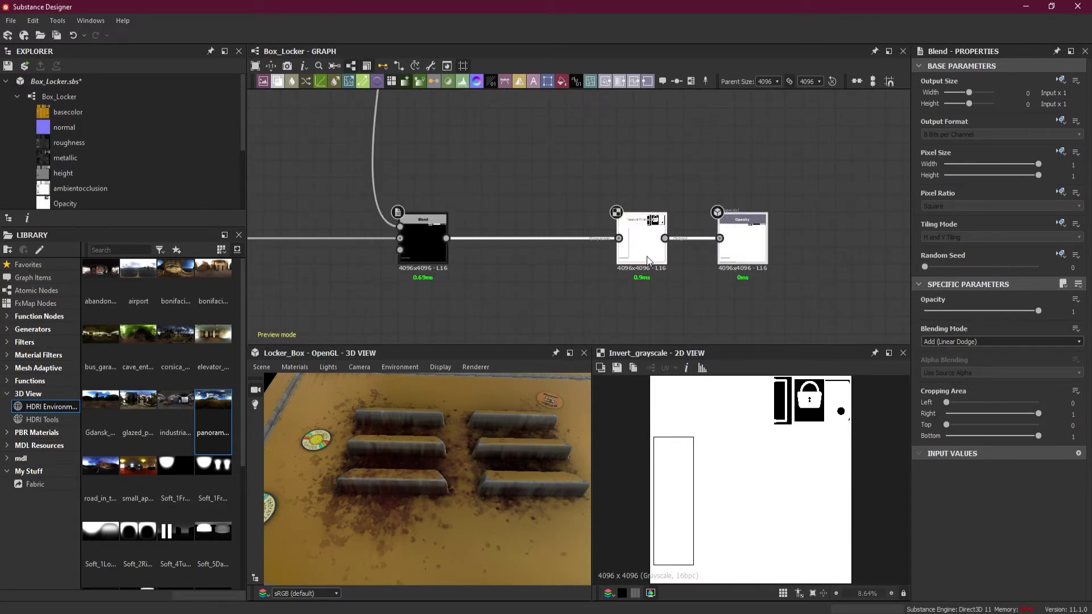
left_click_drag(644, 257, 828, 257)
right_click(660, 178)
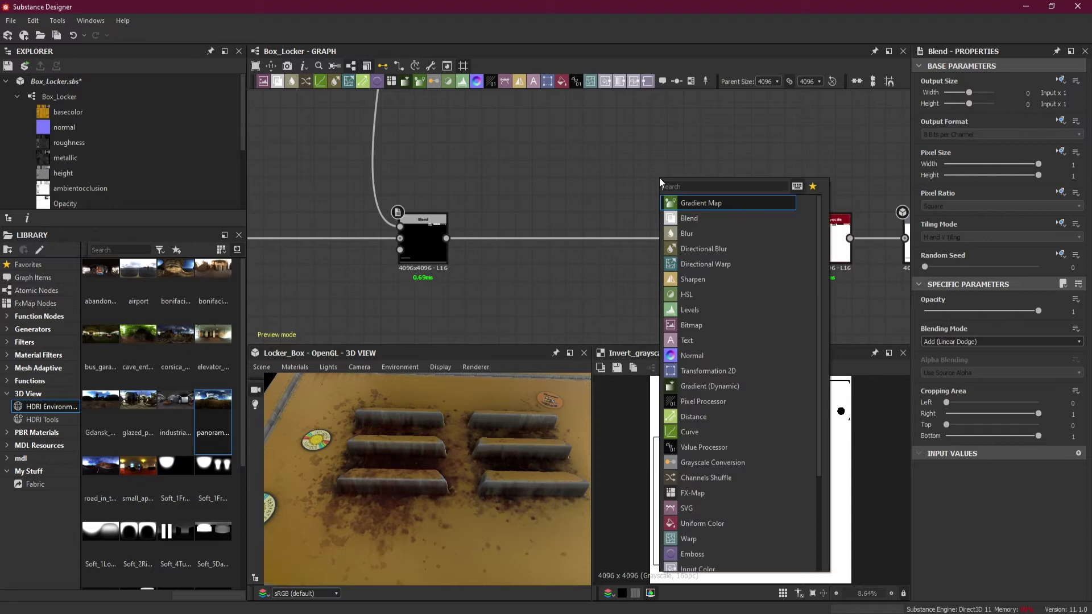
left_click(587, 193)
right_click(644, 246)
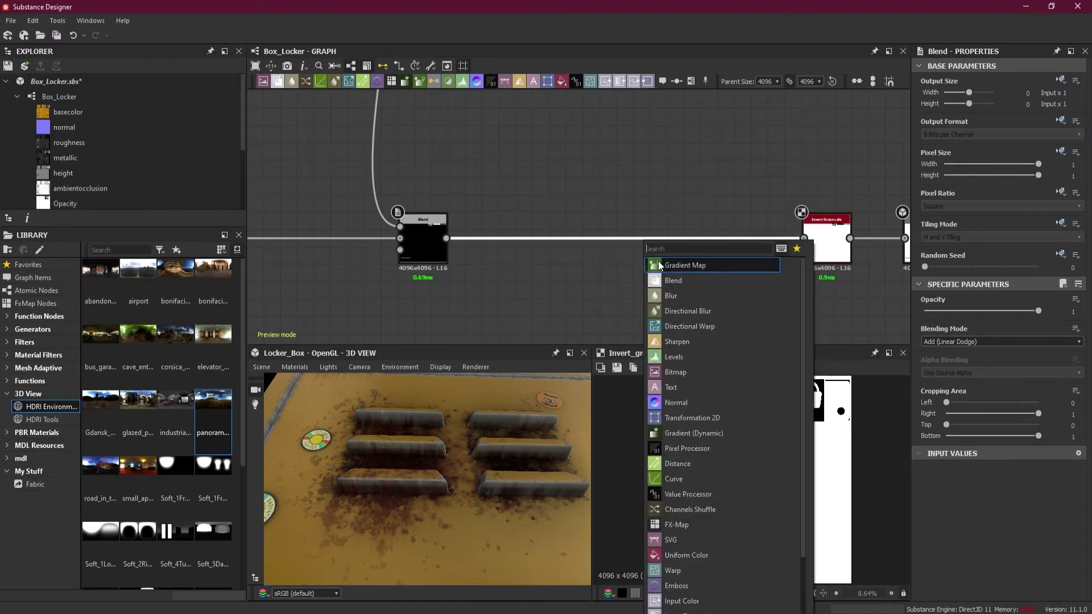
key("Escape")
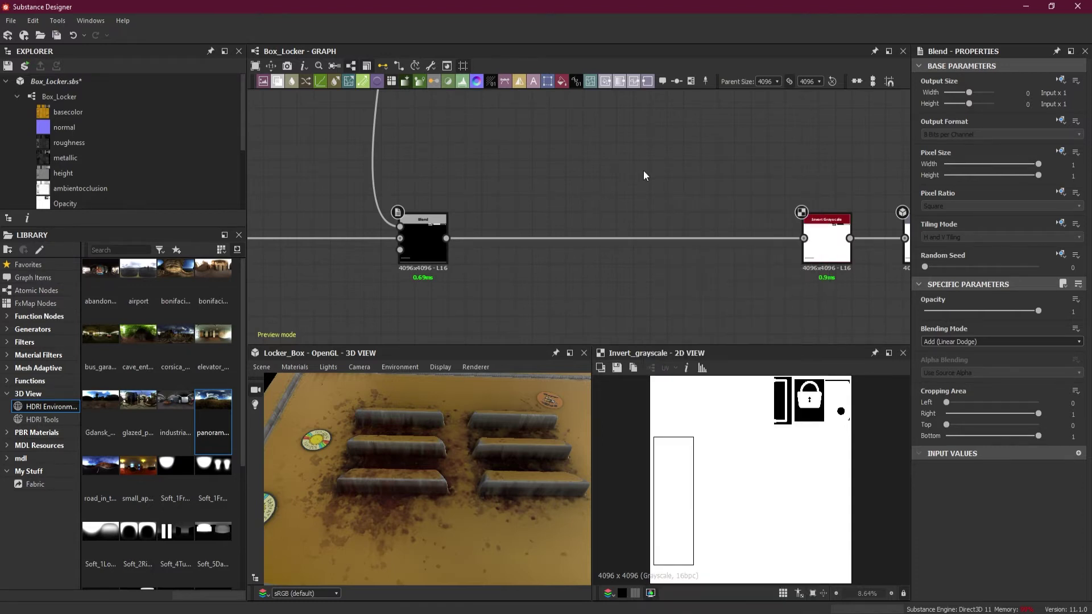
Insert a new Blend node between the door gap Blend and Invert Grayscale, placing it nearer to Invert Grayscale.
right_click(652, 240)
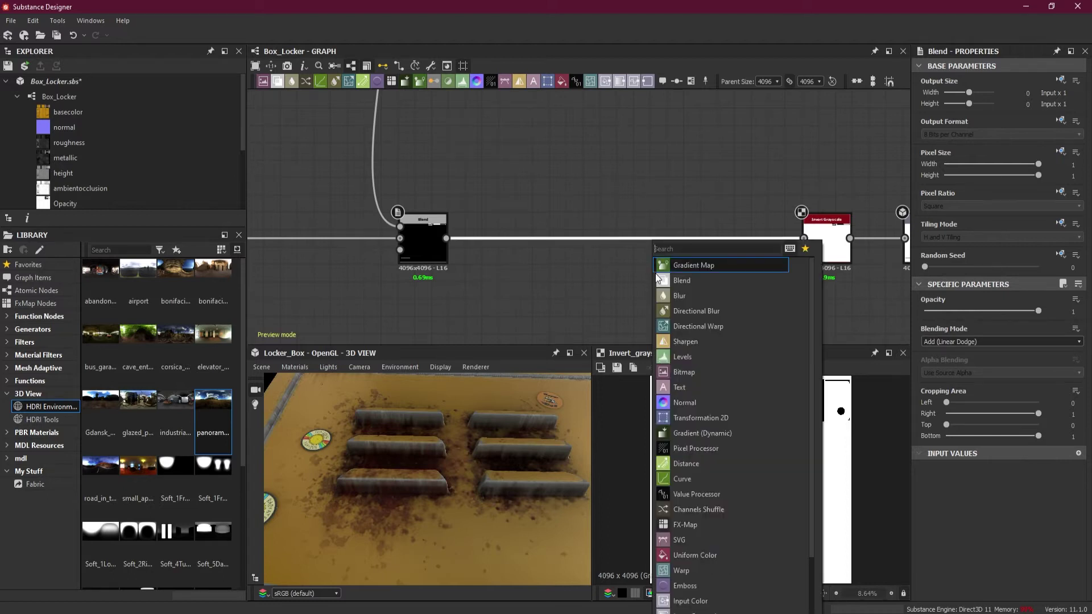
left_click(704, 283)
left_click_drag(625, 242, 700, 242)
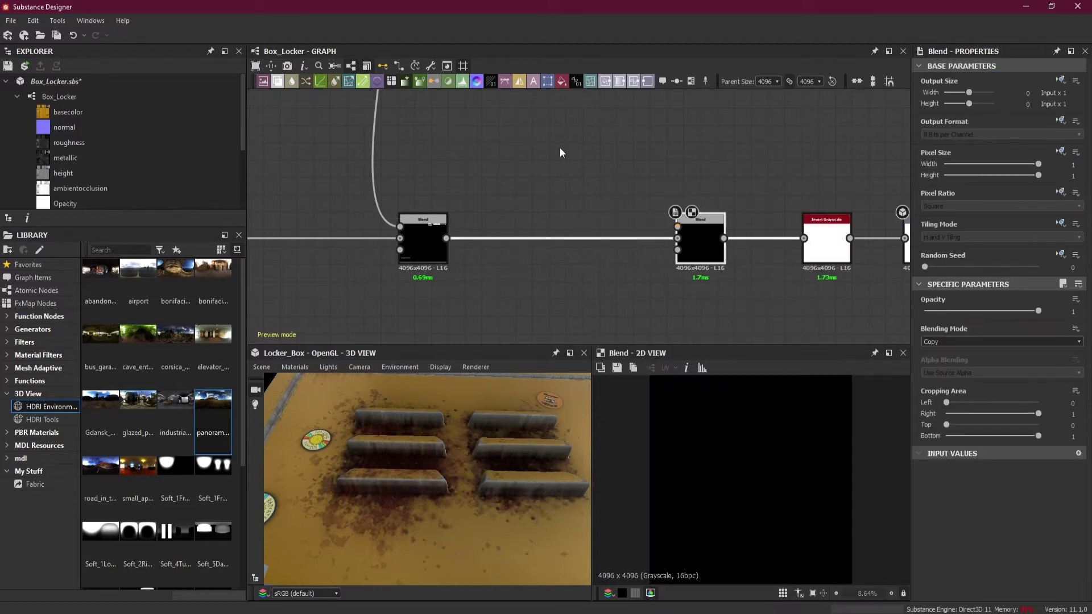
Add a Shape node above the chain and connect its output to the new Blend node's foreground input.
right_click(559, 148)
left_click(605, 188)
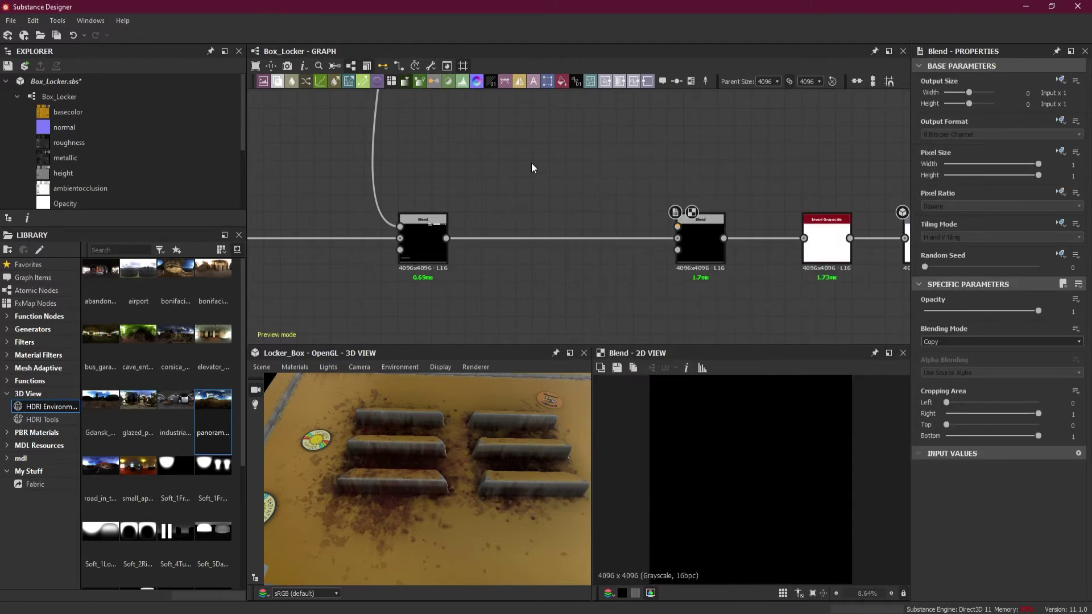
middle_click_drag(586, 145, 582, 193)
right_click(582, 189)
type("sh")
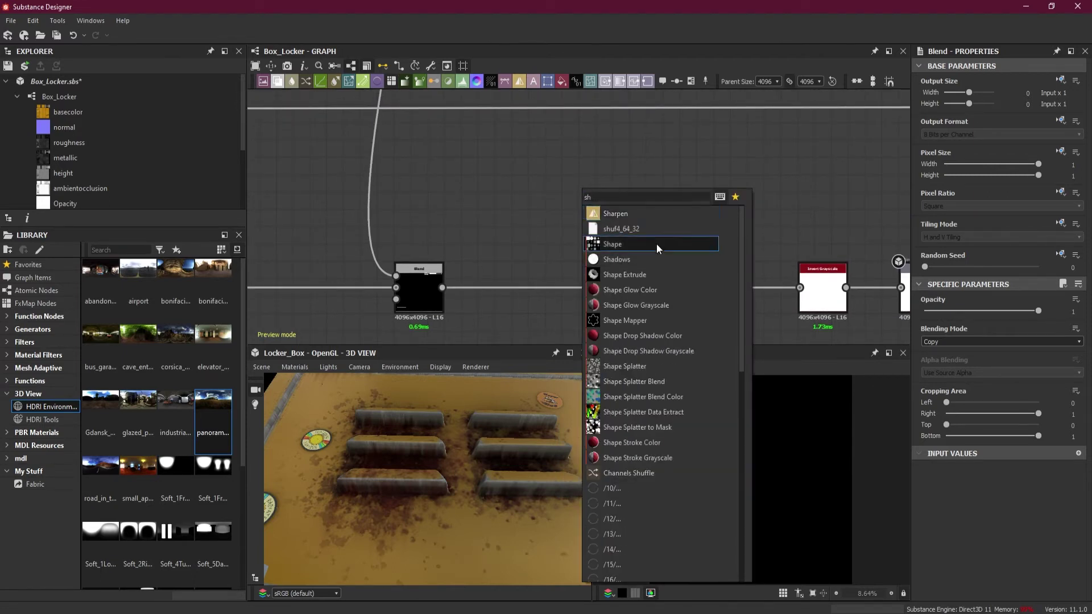
left_click(656, 244)
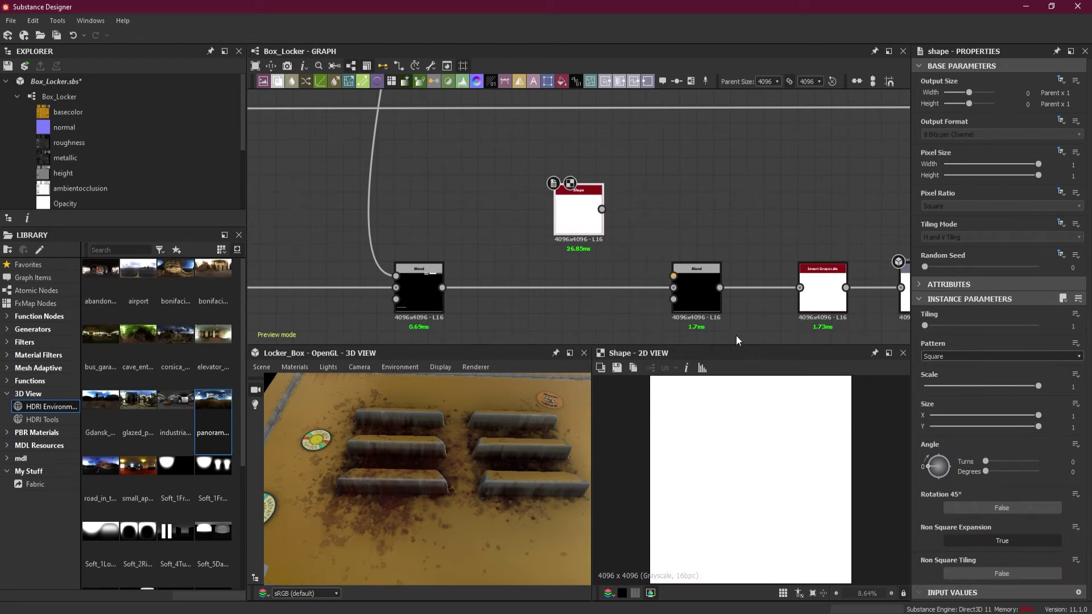
left_click_drag(602, 210, 673, 277)
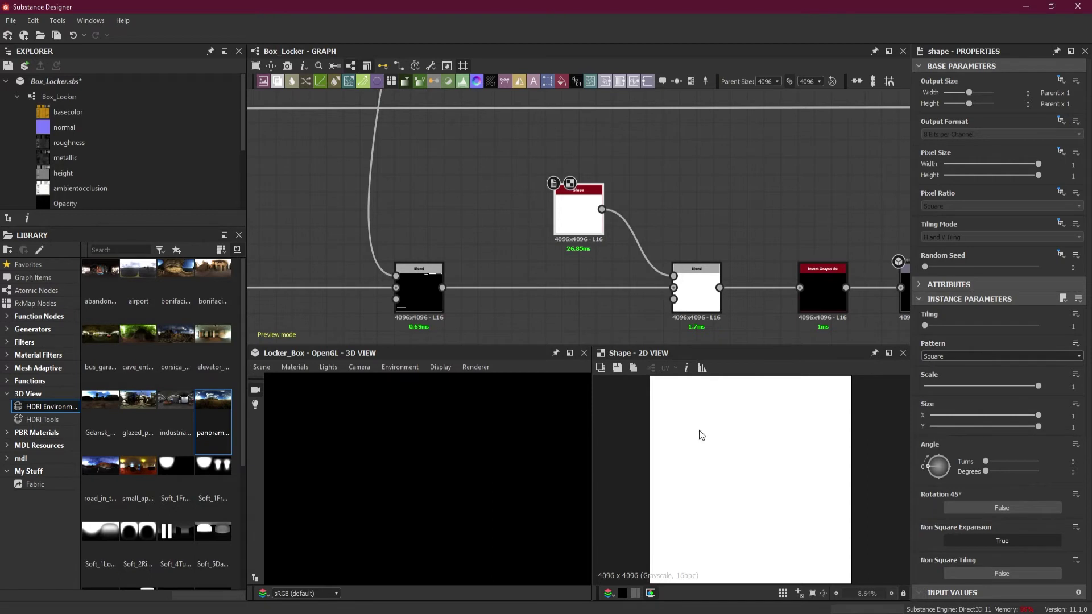
Set the Blending Mode of the Blend node fed by the Shape to Add (Linear Dodge).
left_click(690, 302)
left_click(964, 343)
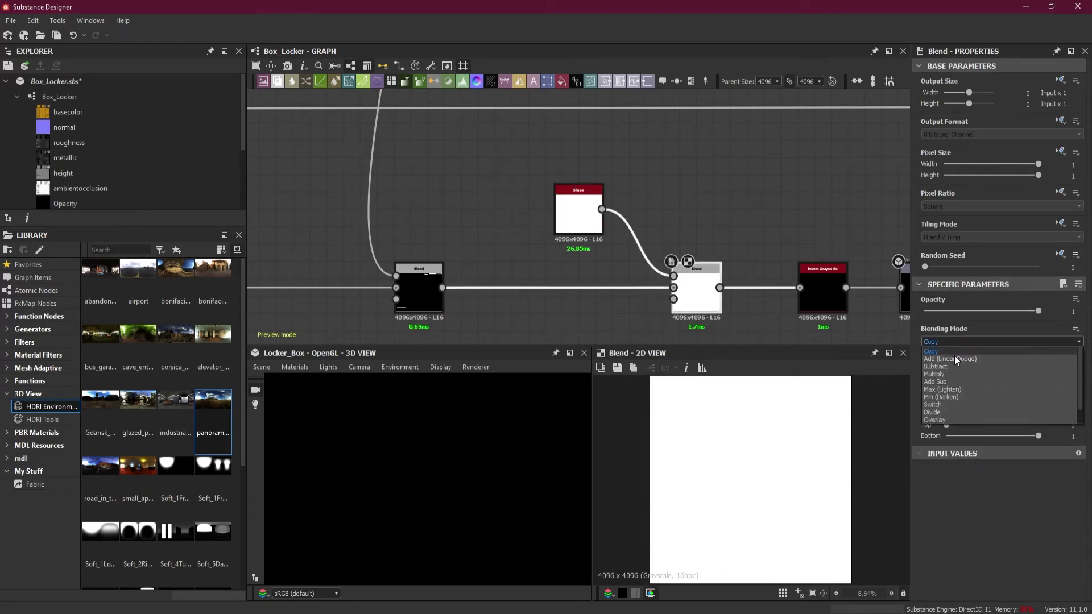
left_click(954, 359)
Try Shape Scale values of 0.46 and about 0.09 while previewing the Blend, and return the Scale to 1.
left_click(583, 225)
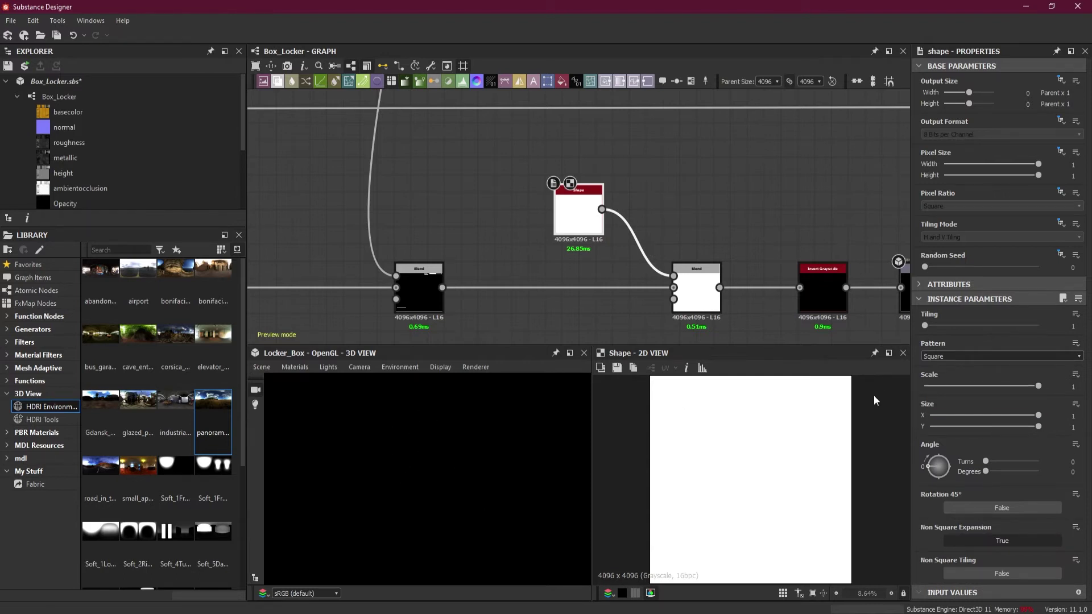
middle_click_drag(772, 298, 733, 274)
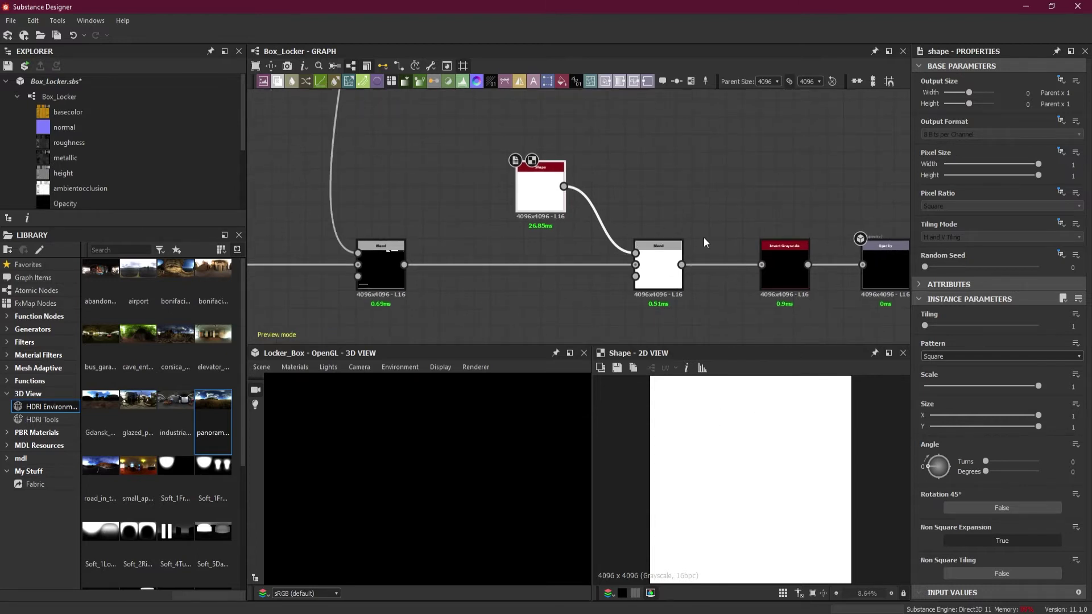
middle_click_drag(742, 293, 694, 305)
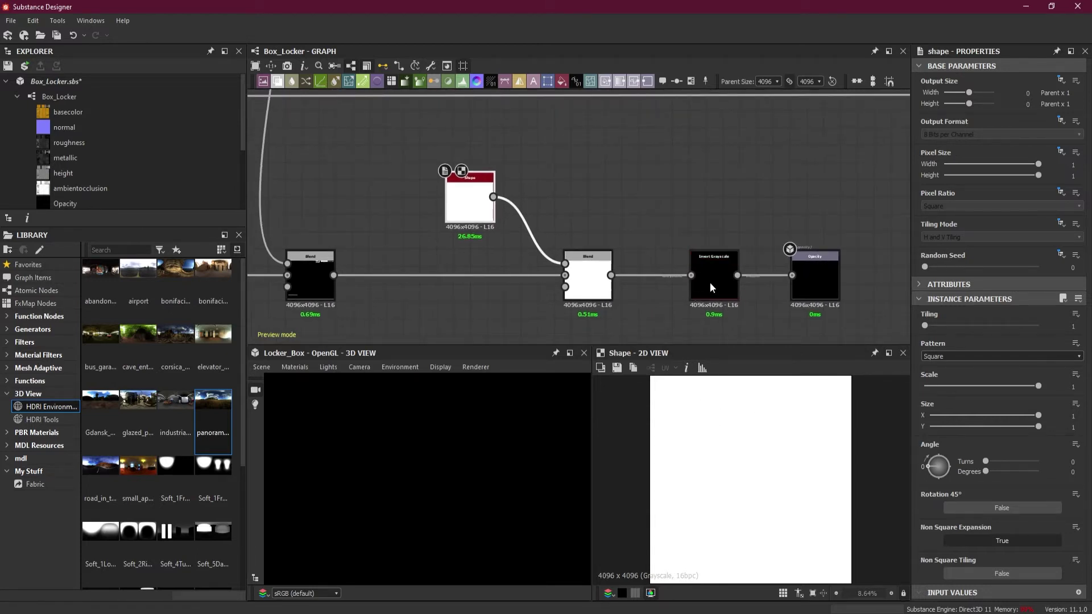
scroll(509, 307, "up", 2)
left_click(628, 283)
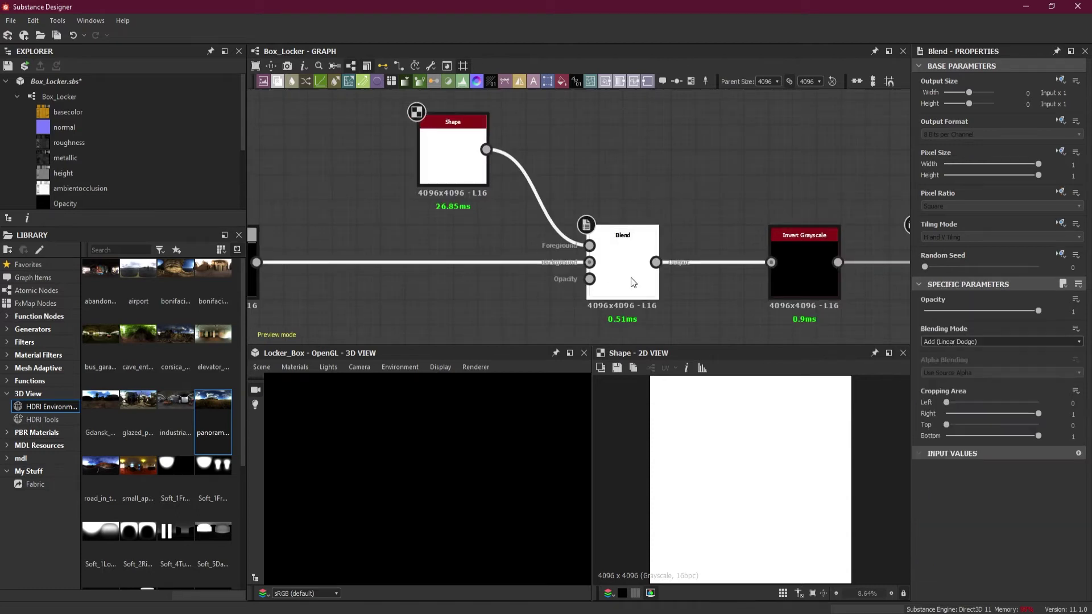
left_click(453, 152)
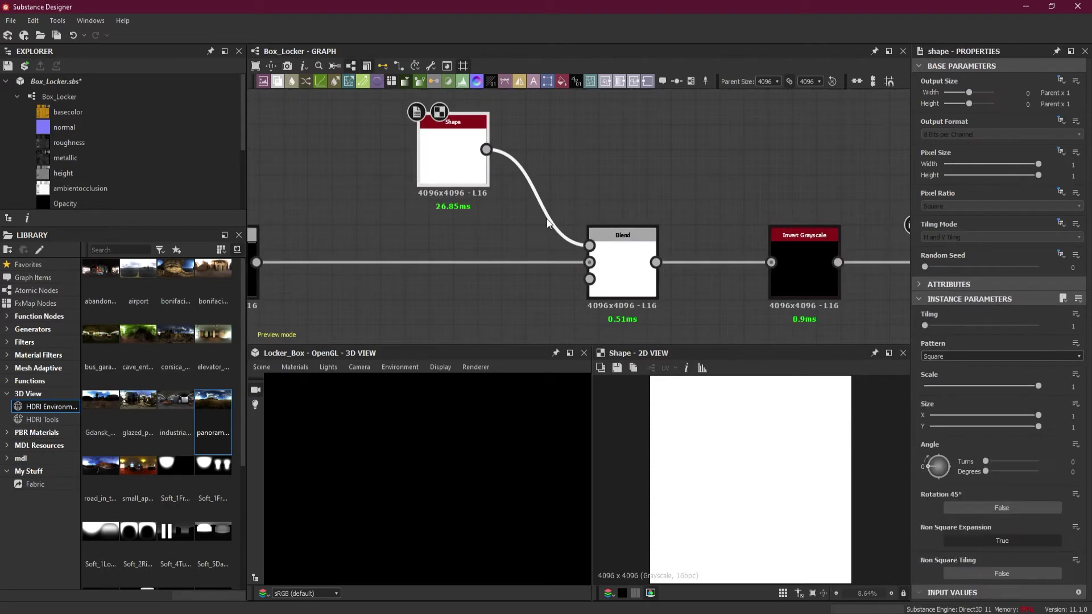
left_click_drag(1039, 387, 977, 389)
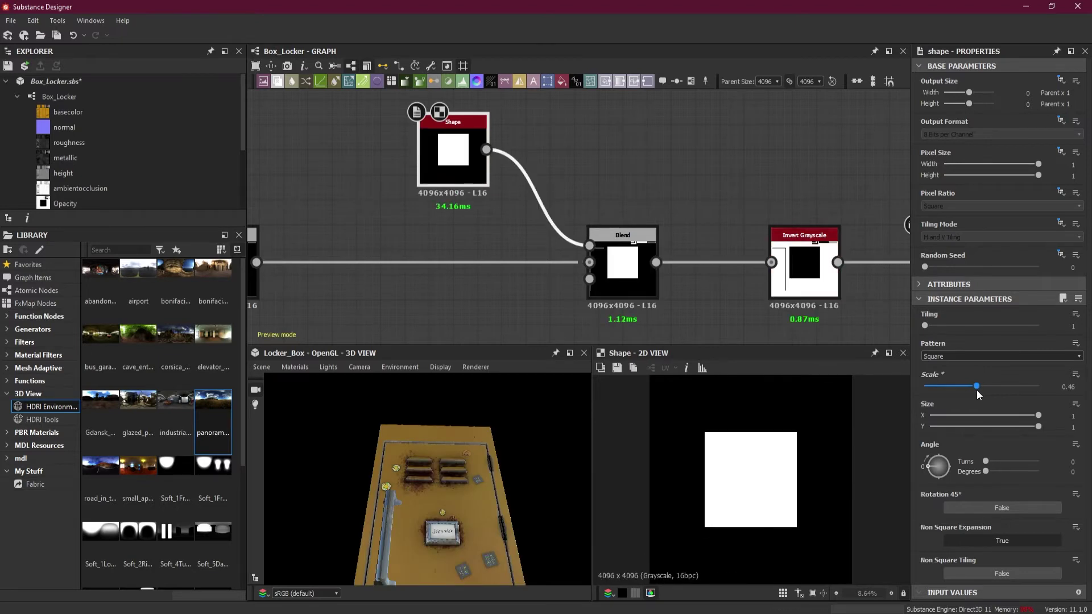
scroll(663, 300, "up", 3)
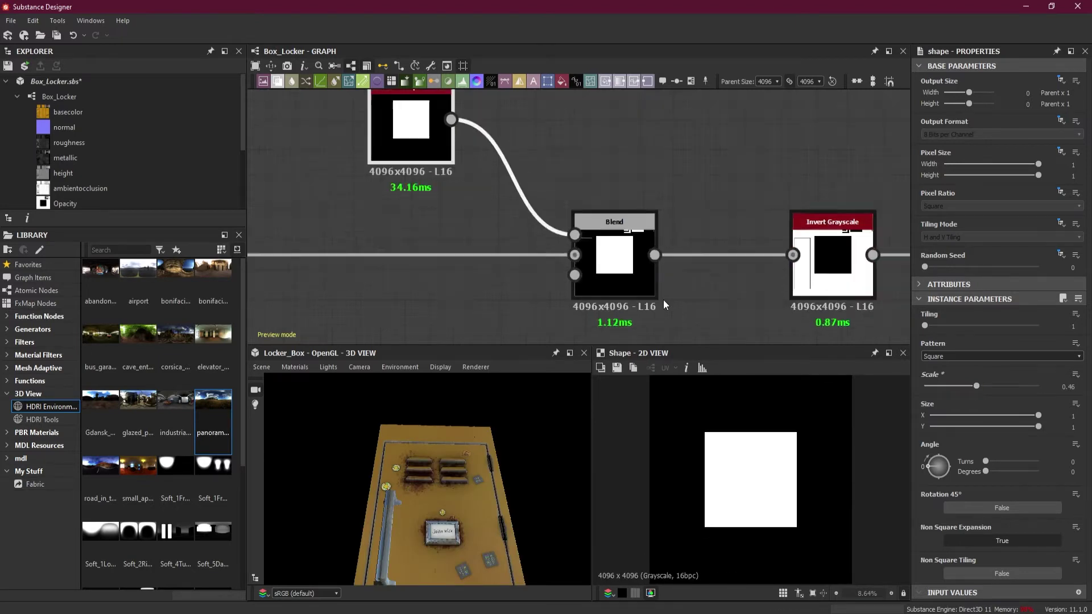
double_click(596, 252)
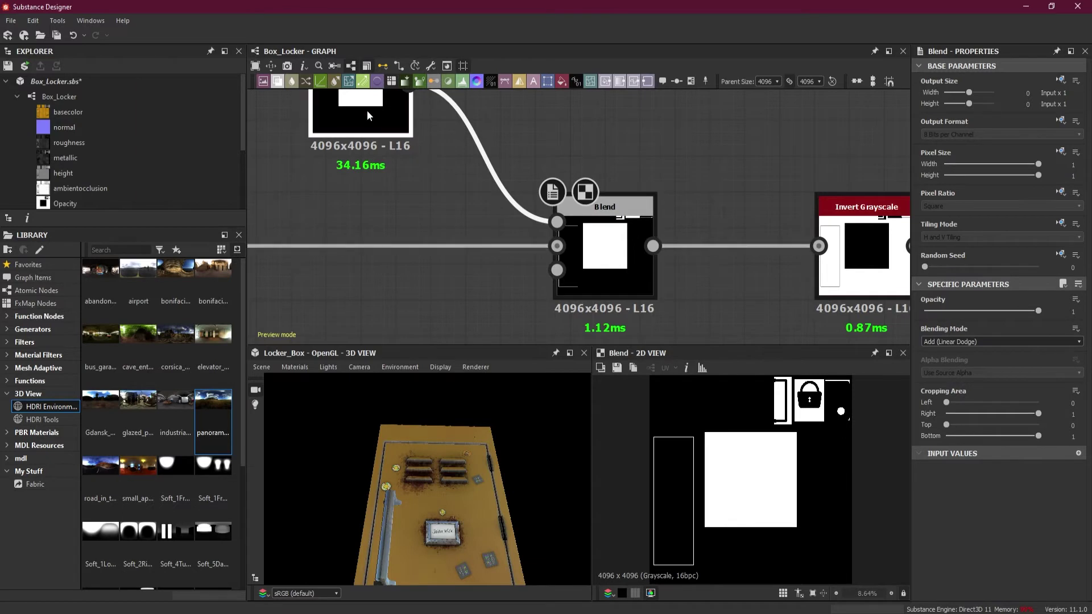
left_click_drag(978, 386, 936, 391)
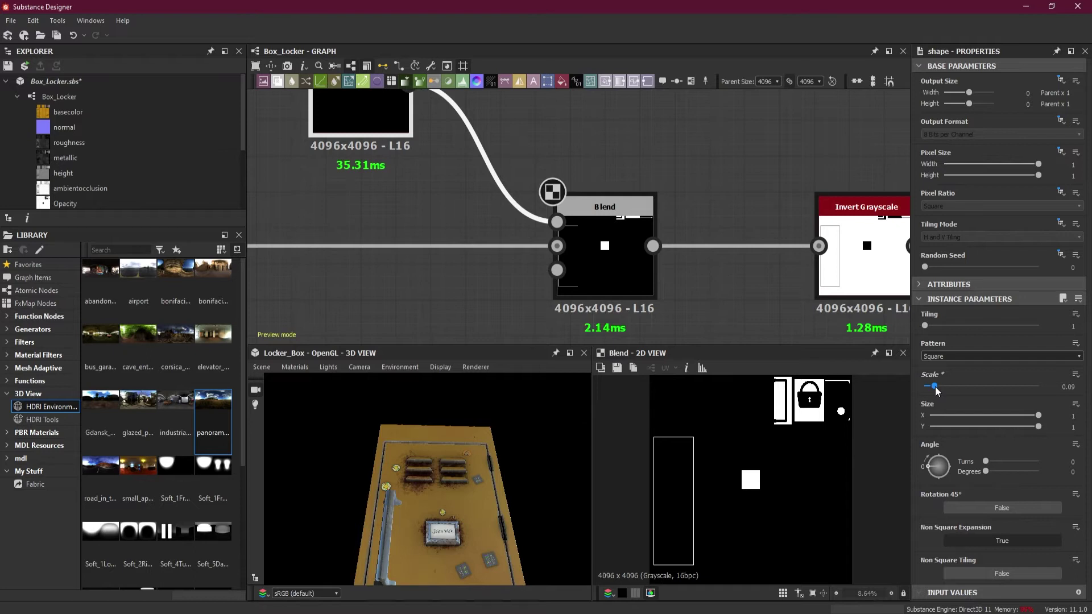
left_click_drag(936, 392, 1040, 387)
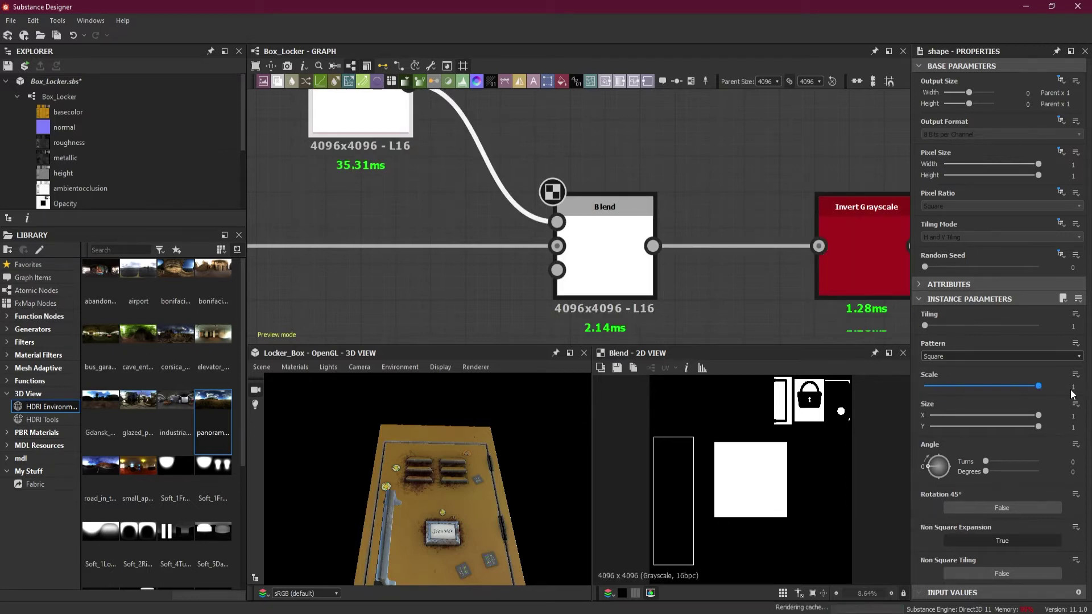
Insert a Trapezoid Transform Grayscale node between the Shape and Blend nodes and align it beside the Shape.
scroll(587, 183, "down", 3)
scroll(587, 183, "down", 2)
left_click_drag(478, 134, 422, 125)
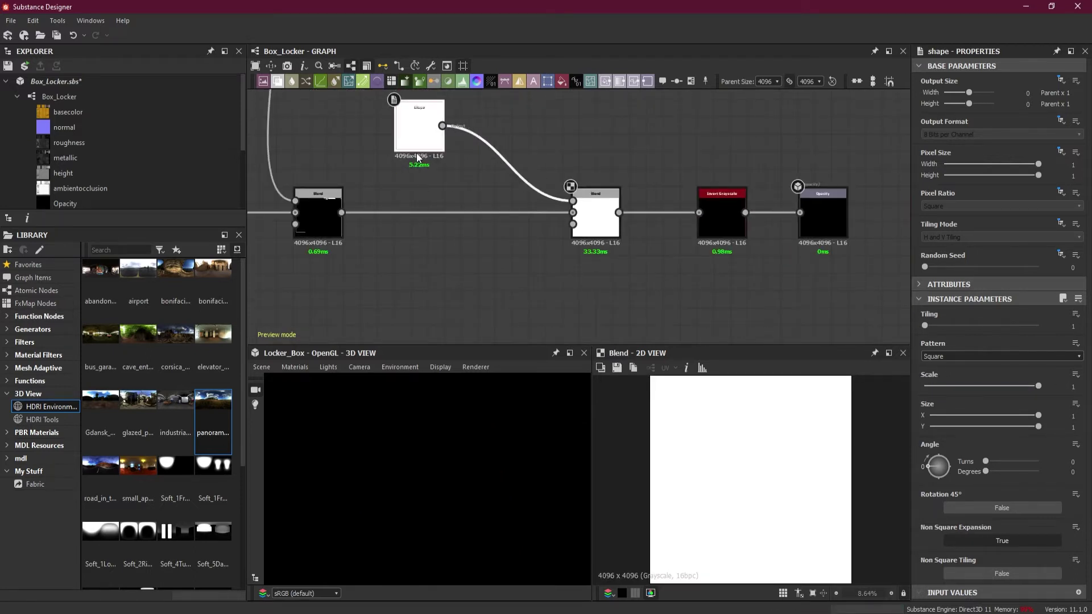
left_click_drag(495, 109, 479, 173)
key("space")
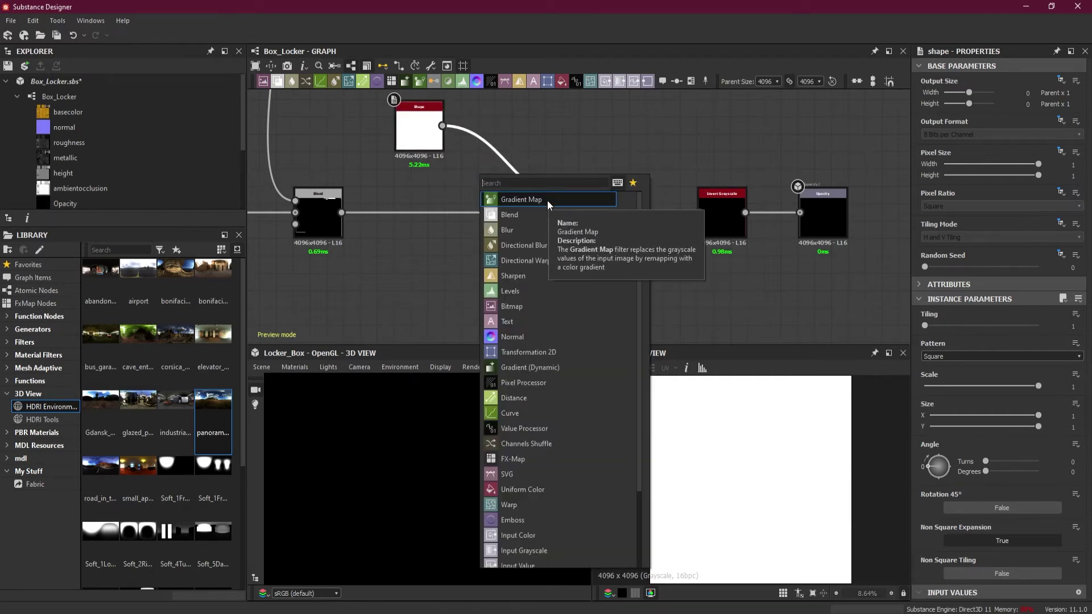
type("t")
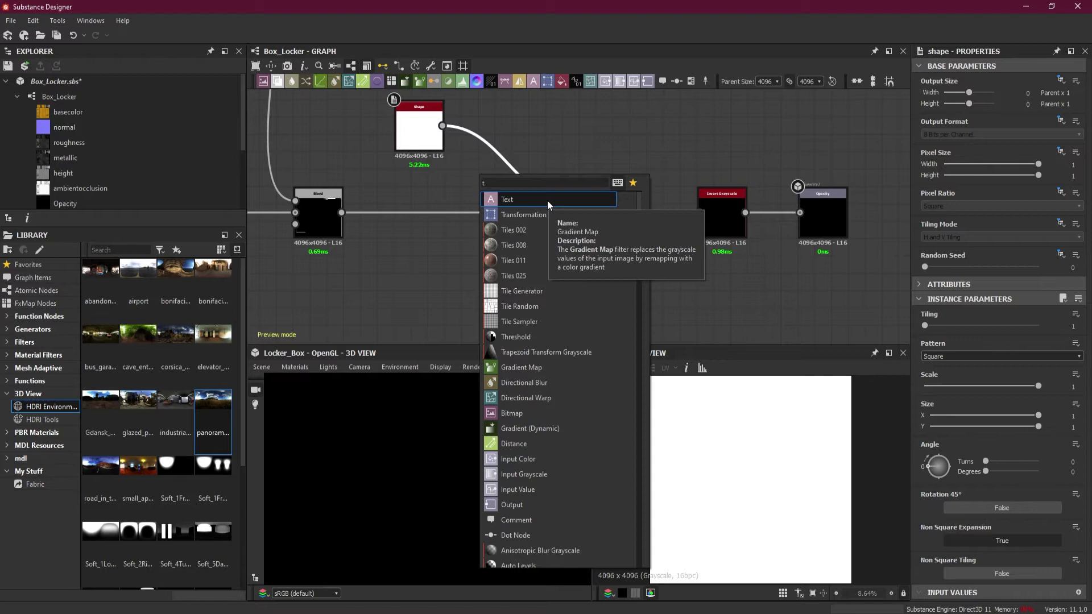
type("r")
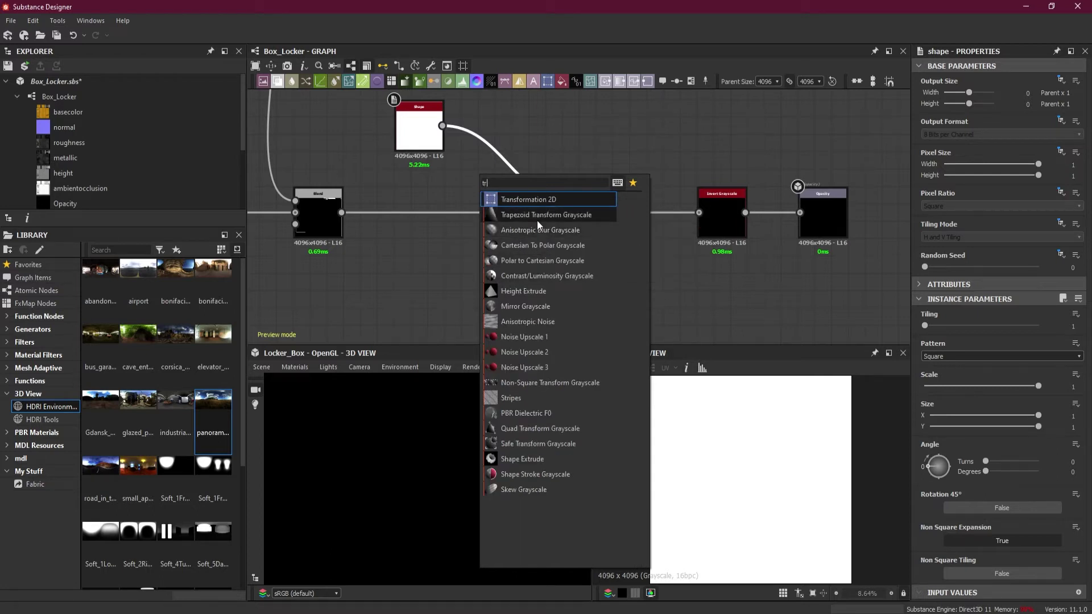
left_click(537, 215)
left_click_drag(509, 171, 489, 128)
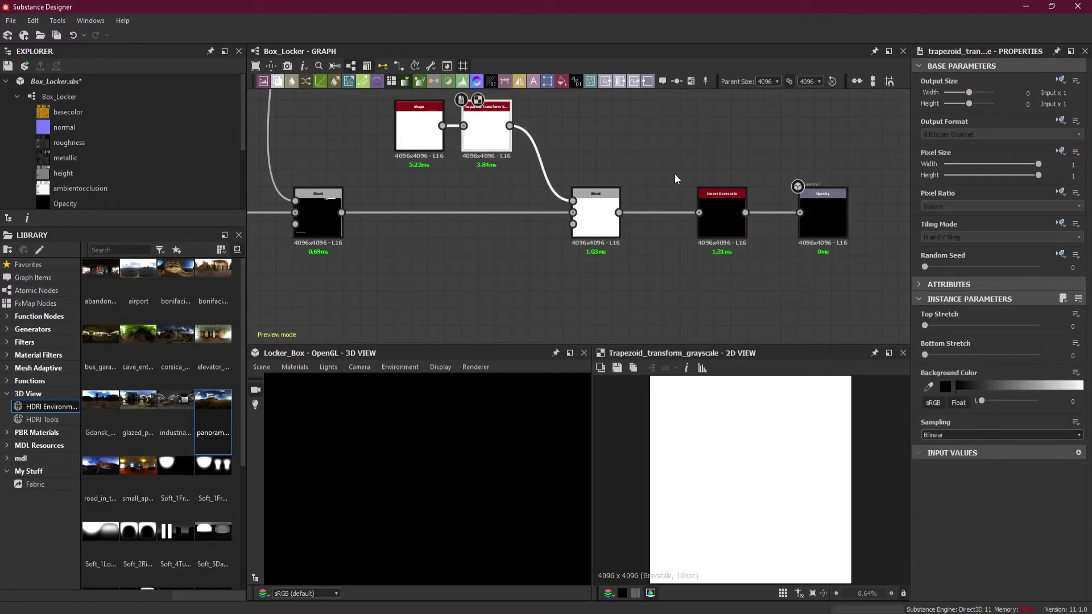
Set the Trapezoid Transform's Tiling Mode to No Tiling and its Top Stretch to about 0.12.
left_click(1060, 223)
left_click(992, 238)
left_click(989, 248)
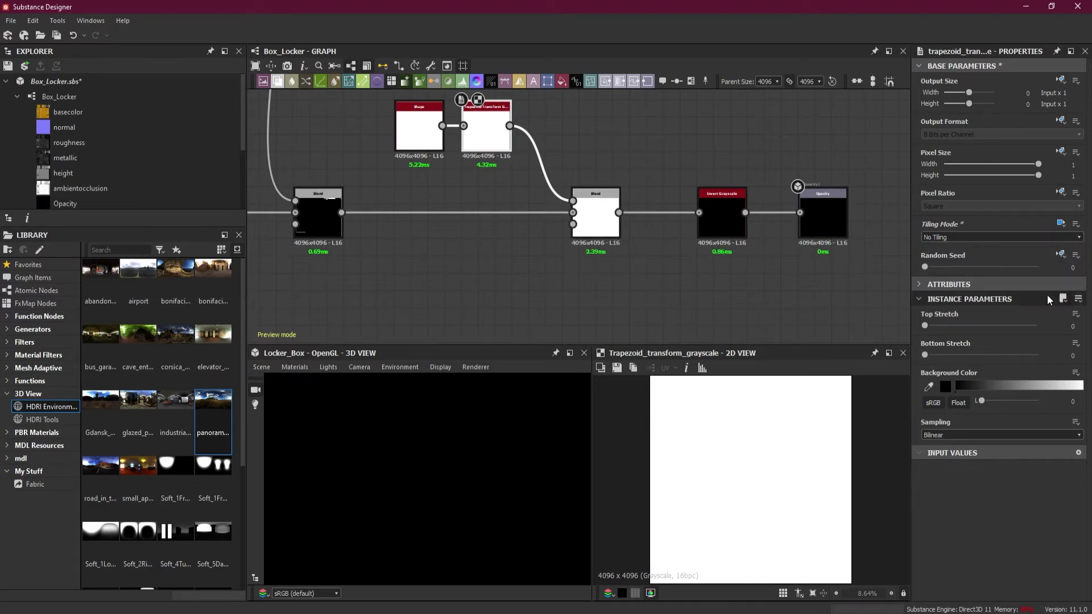
left_click_drag(930, 325, 960, 329)
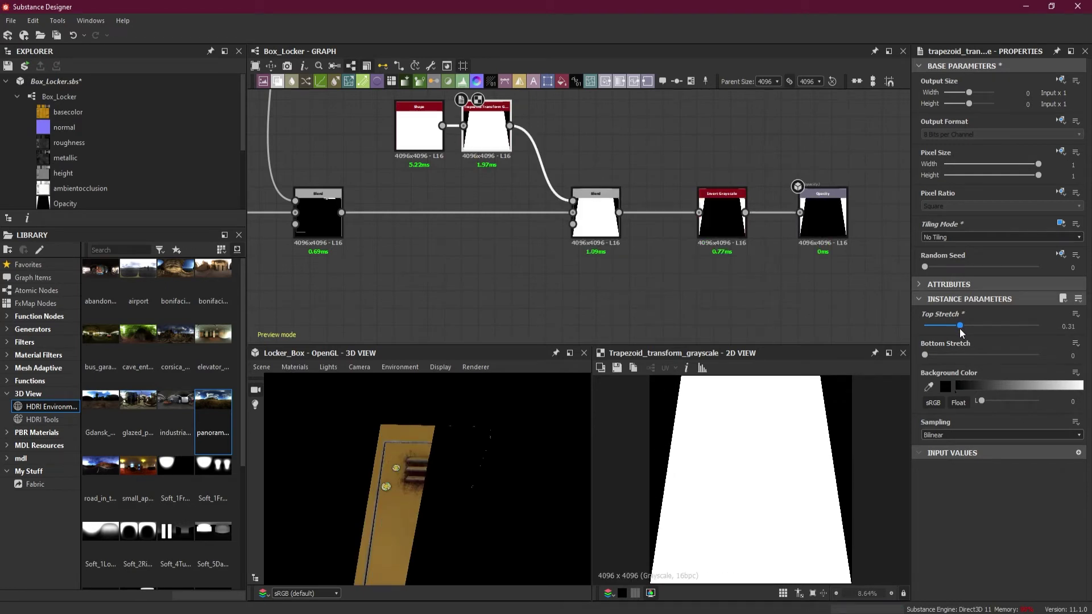
left_click_drag(957, 329, 939, 332)
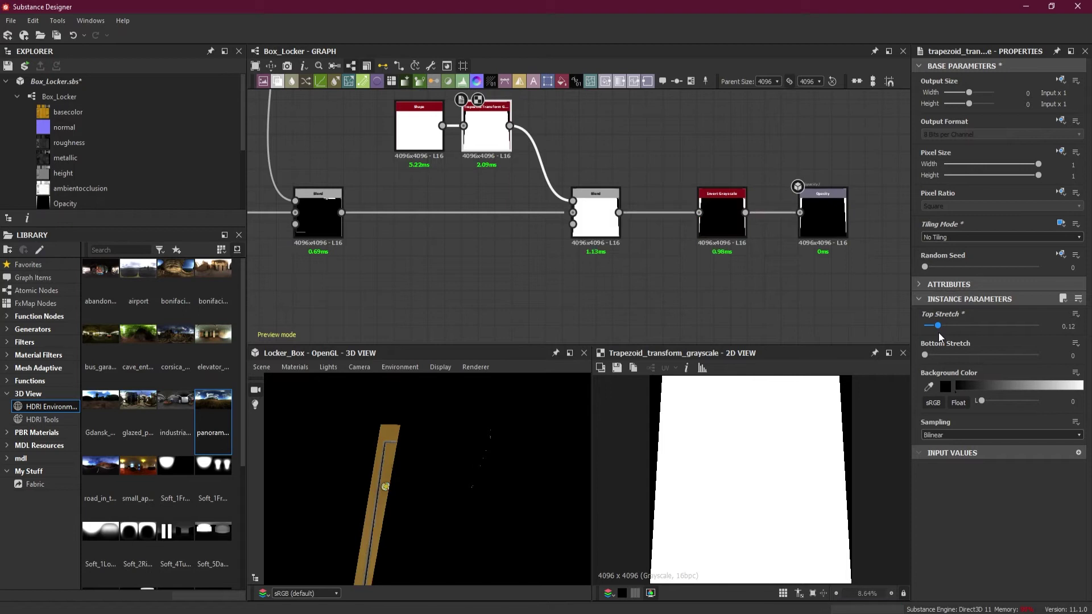
Move the Blend node beside Invert Grayscale, then reduce the Shape's Scale to about 0.79 and its Y Size to about 0.17.
left_click_drag(591, 231, 643, 231)
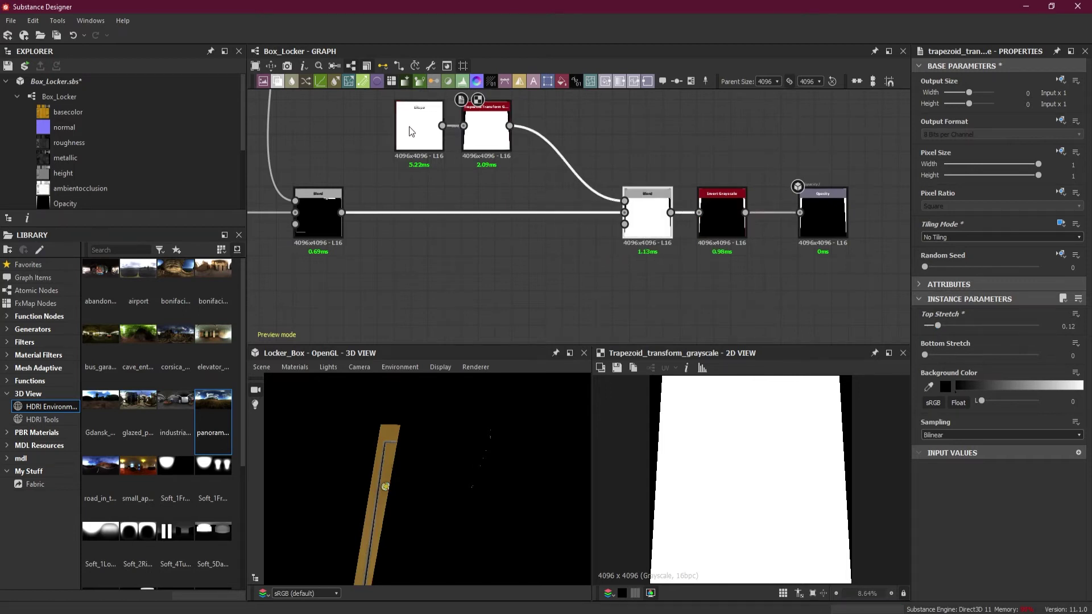
left_click(408, 118)
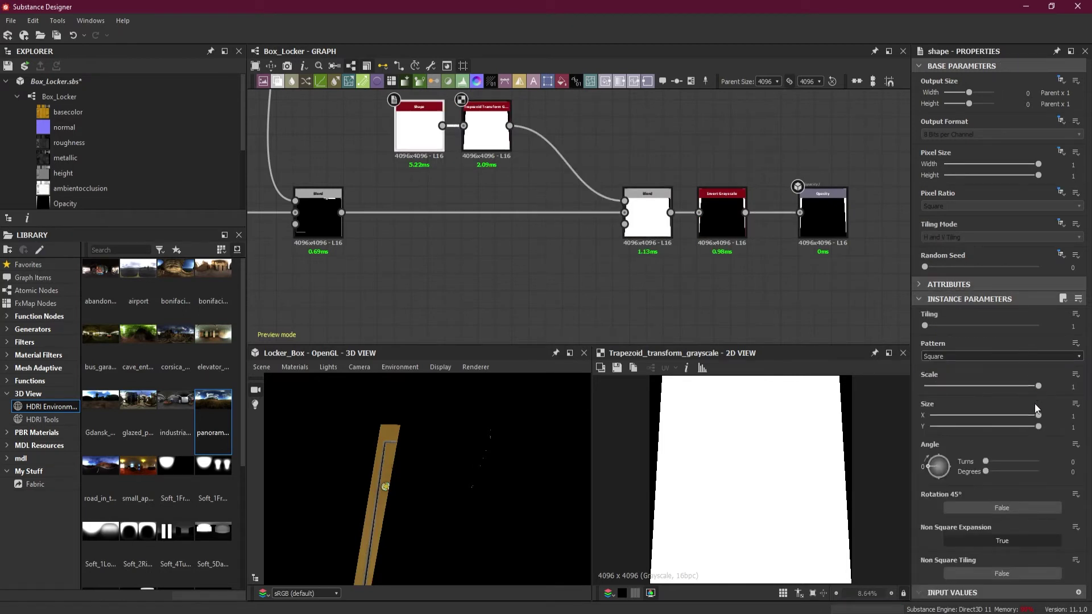
left_click_drag(1039, 387, 1015, 394)
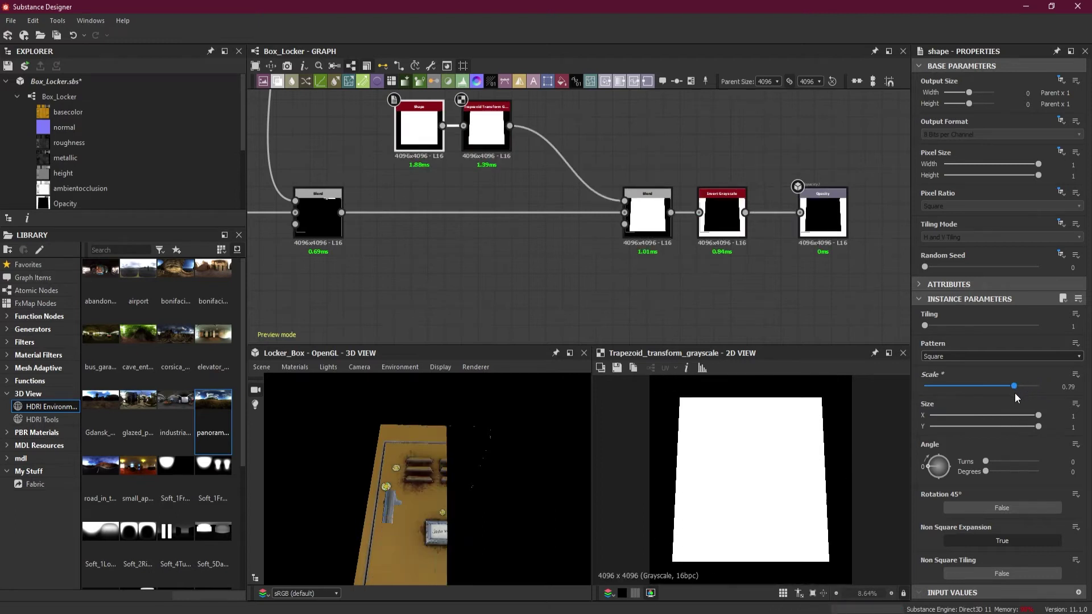
left_click_drag(1039, 428, 965, 432)
left_click_drag(952, 431, 949, 429)
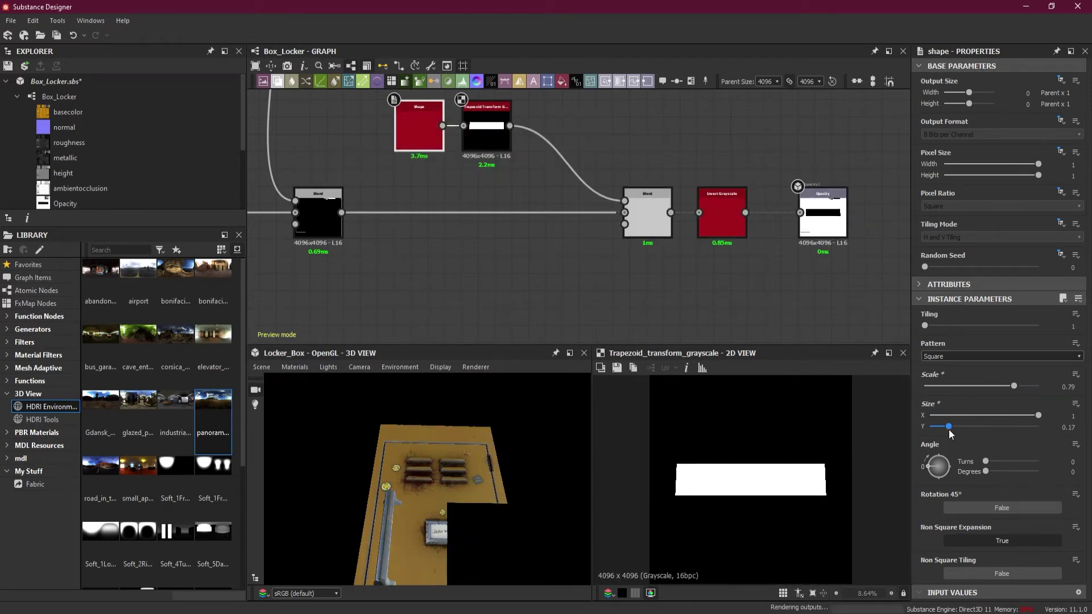
Set the Trapezoid Transform's Top Stretch to about 0.84 and thin the Shape to a Y Size of about 0.03.
left_click(492, 156)
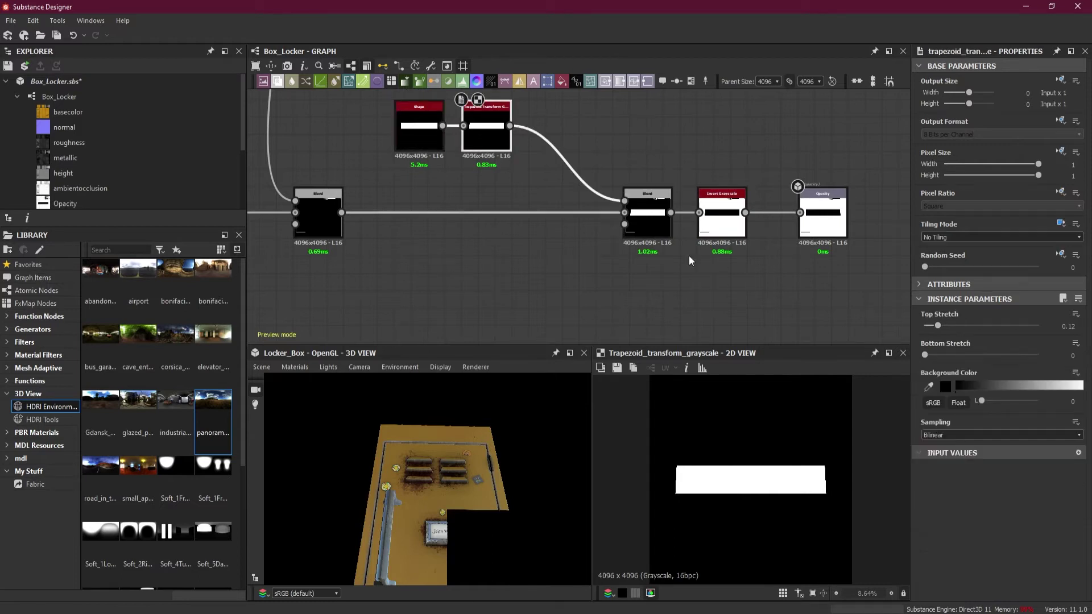
left_click_drag(940, 325, 1020, 328)
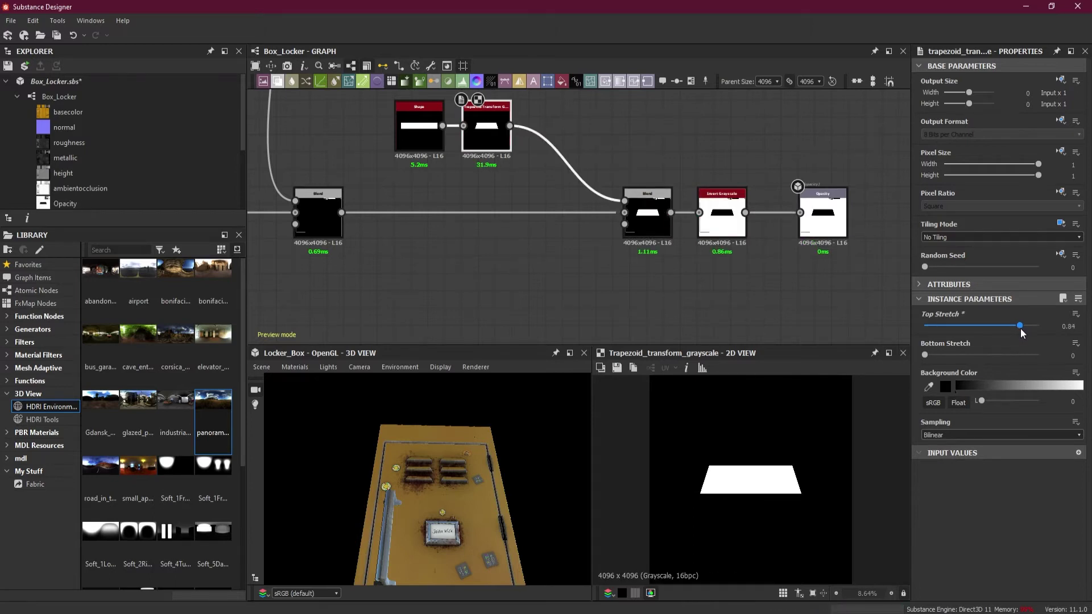
left_click(425, 138)
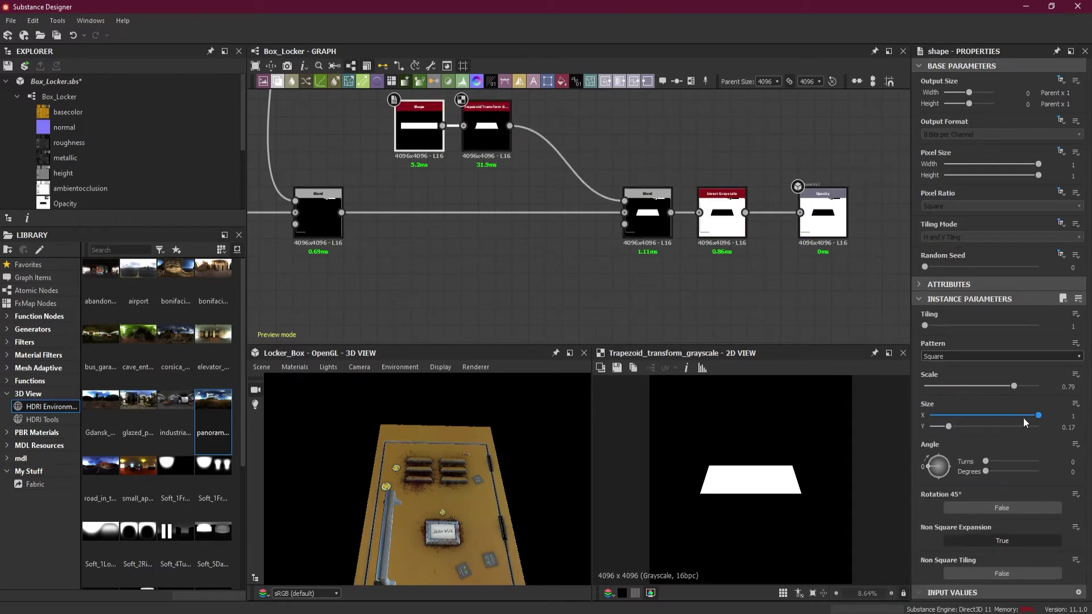
left_click_drag(950, 430, 934, 429)
scroll(707, 486, "up", 5)
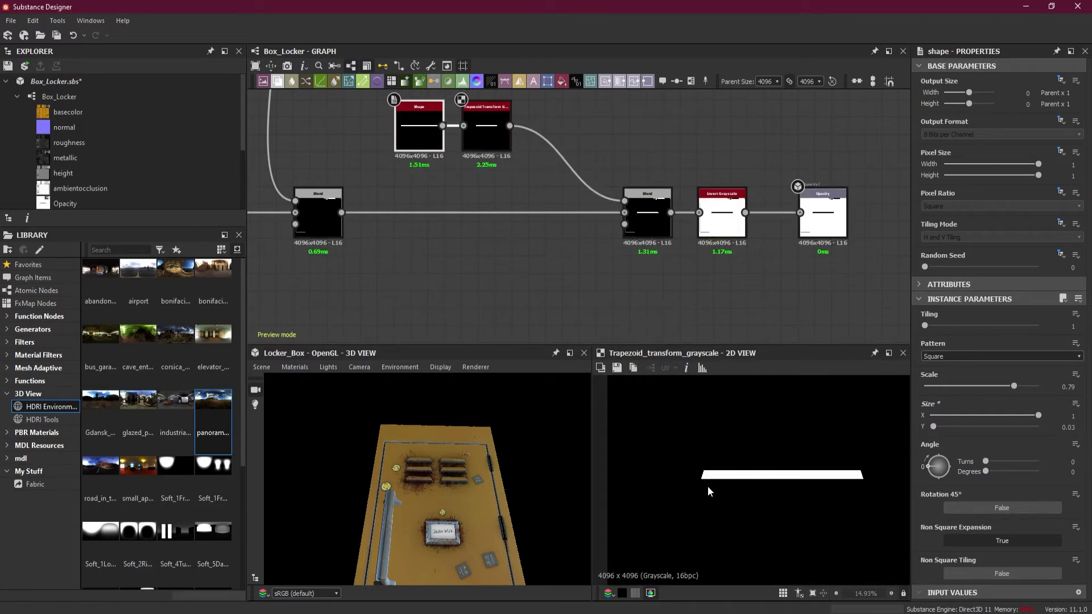
Thin and shorten the Shape node's square to a size of X 0.84 and Y 0.02.
scroll(753, 474, "up", 3)
left_click_drag(937, 430, 933, 429)
scroll(755, 433, "down", 5)
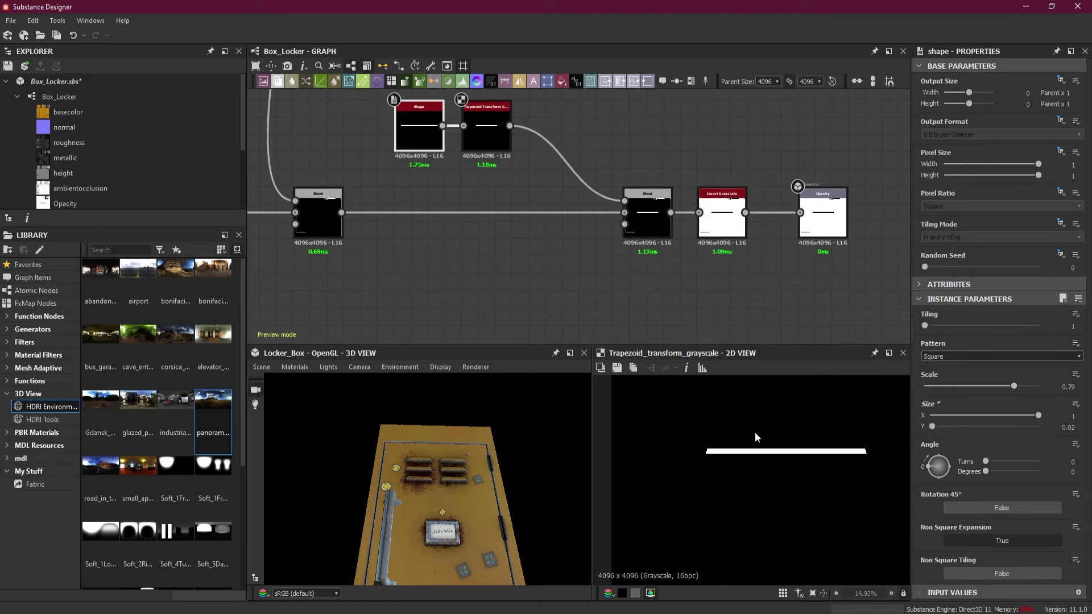
left_click_drag(1039, 415, 1022, 417)
Insert a Transformation 2D node between the trapezoid transform and the last Blend, and show the Blend result in the 2D view.
left_click(555, 145)
key("space")
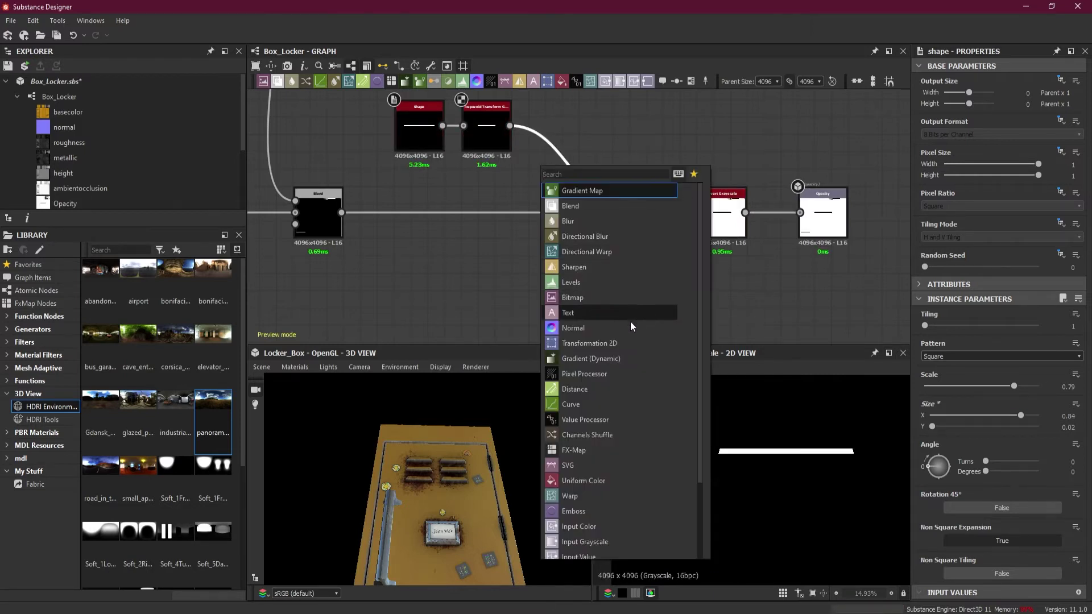
left_click(620, 343)
left_click_drag(576, 194, 561, 149)
double_click(654, 221)
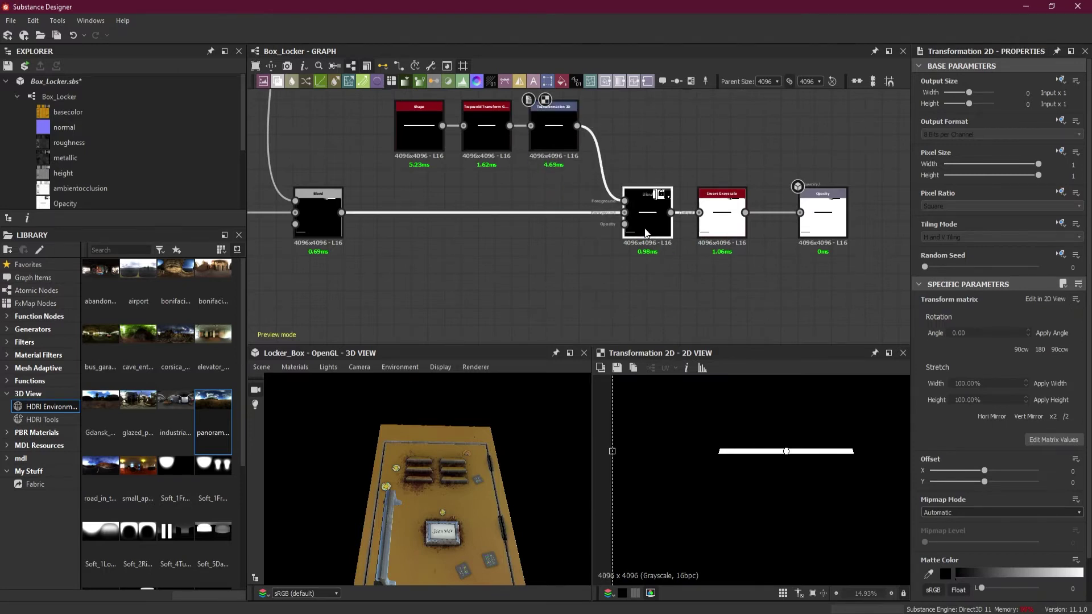
Shift the bar with the Transformation 2D and shrink it, to an offset of about X 2.90, Y 1.60.
left_click(555, 134)
left_click_drag(814, 459, 675, 439)
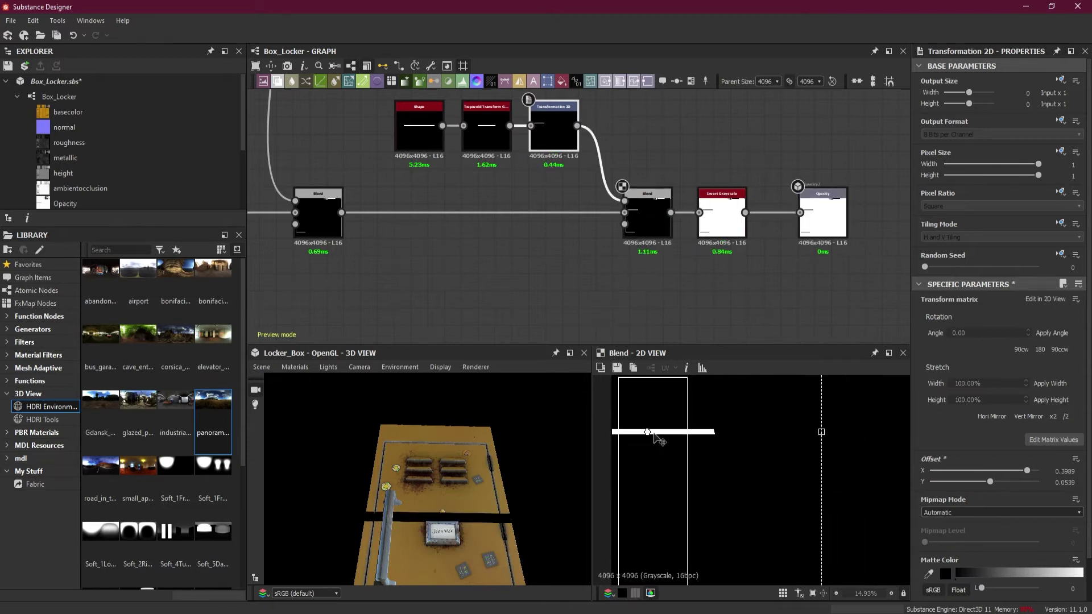
scroll(415, 430, "up", 4)
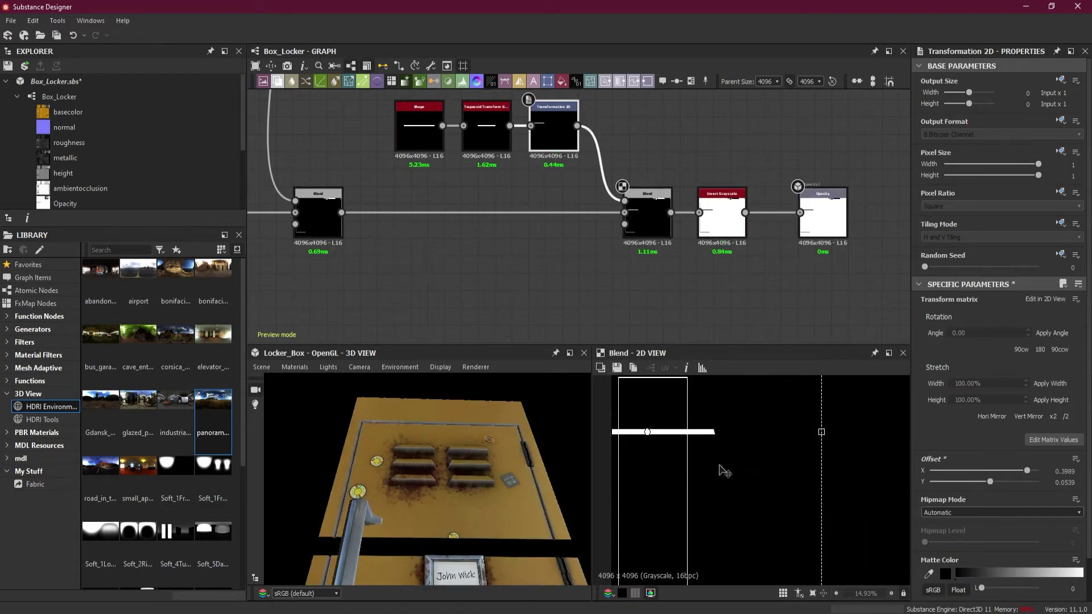
scroll(727, 475, "down", 5)
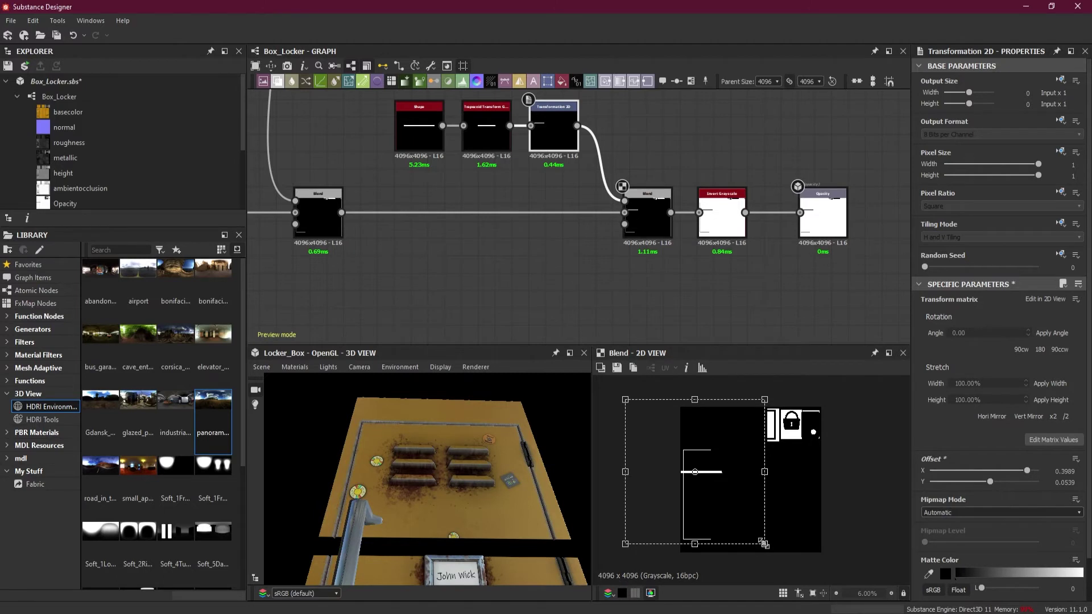
left_click_drag(764, 545, 663, 427)
Override the Transformation 2D's inherited tiling mode with No Tiling.
left_click(1074, 224)
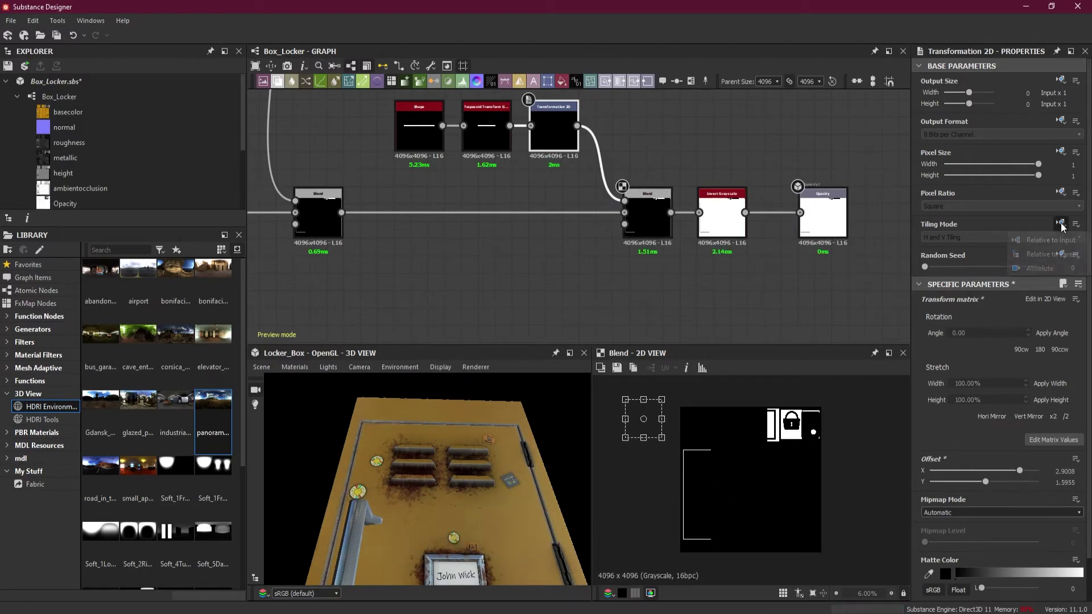
left_click(964, 252)
left_click(962, 239)
left_click(964, 247)
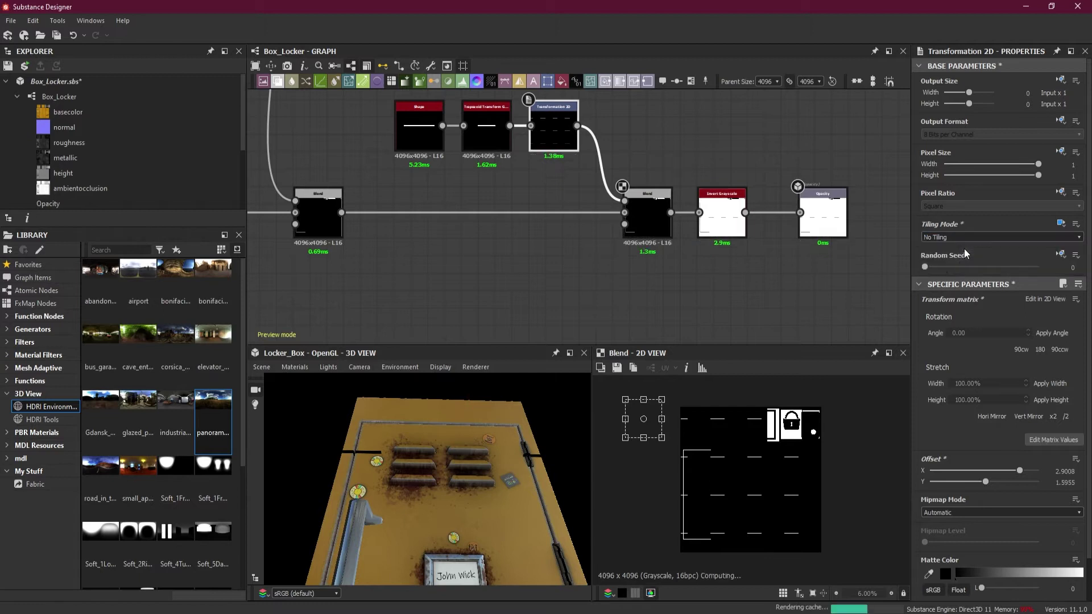
Move the bar into the locker door area and scale it down, to an offset of about X 2.28, Y 0.63.
left_click_drag(649, 427, 692, 463)
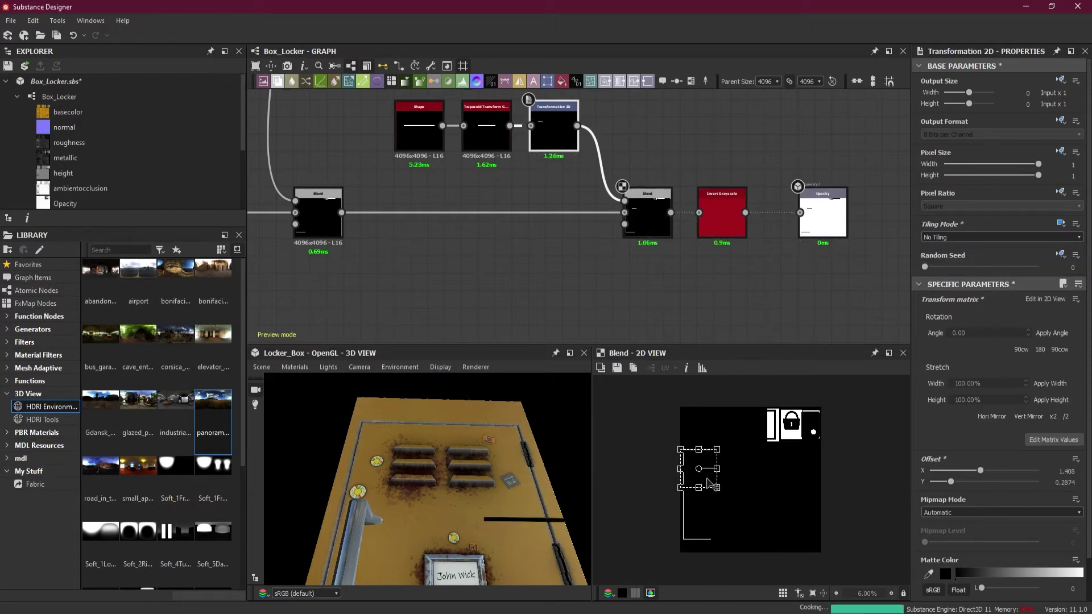
scroll(691, 469, "up", 4)
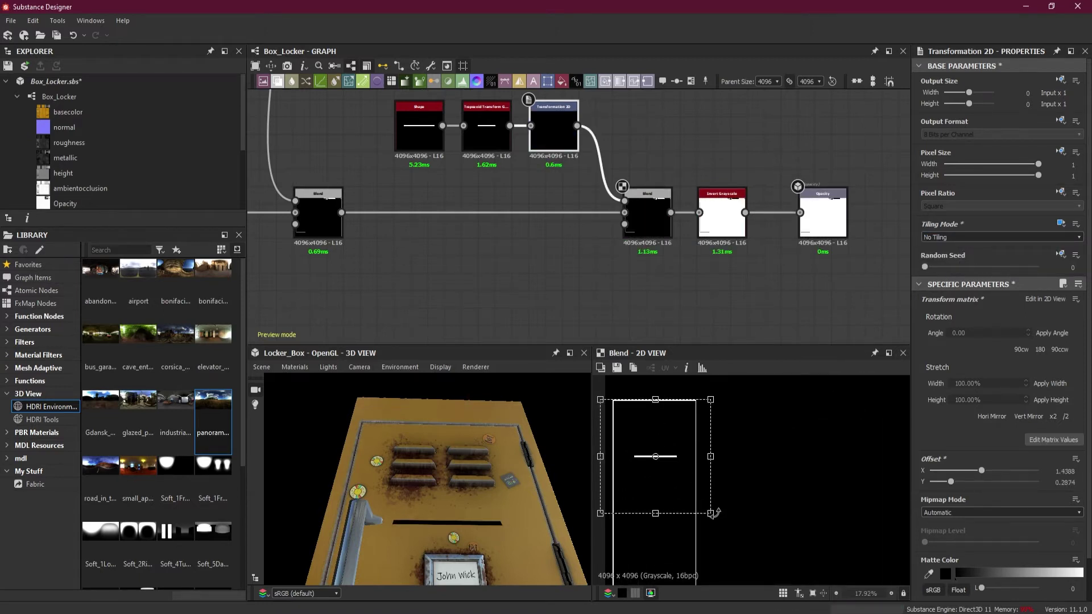
left_click_drag(711, 513, 678, 480)
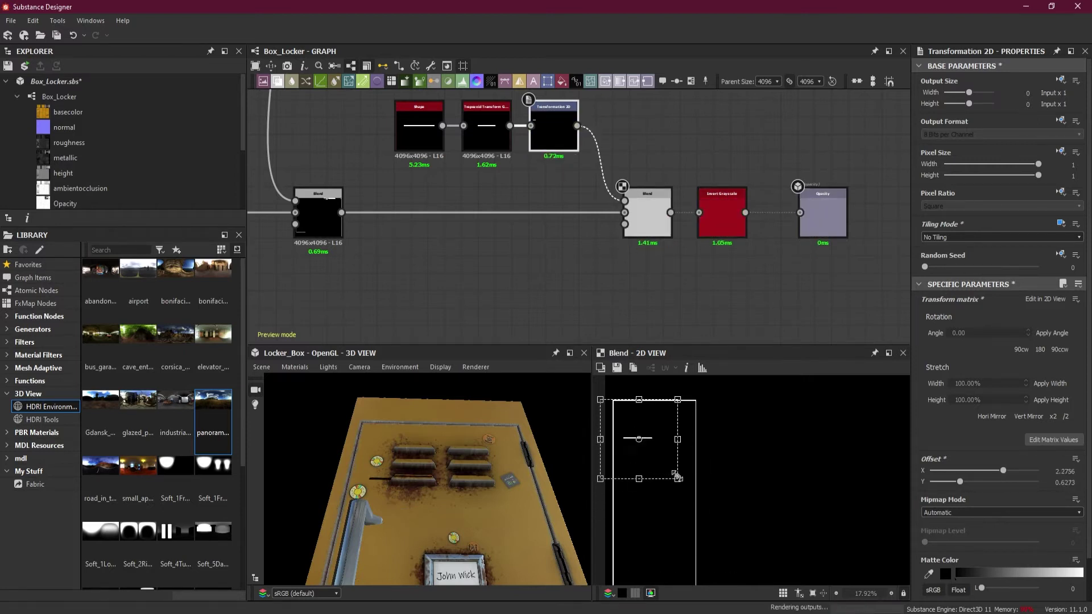
Scale the bar down to fit the lowest left vent and reposition it there, at an offset of about X 4.23, Y 1.19.
scroll(390, 464, "up", 4)
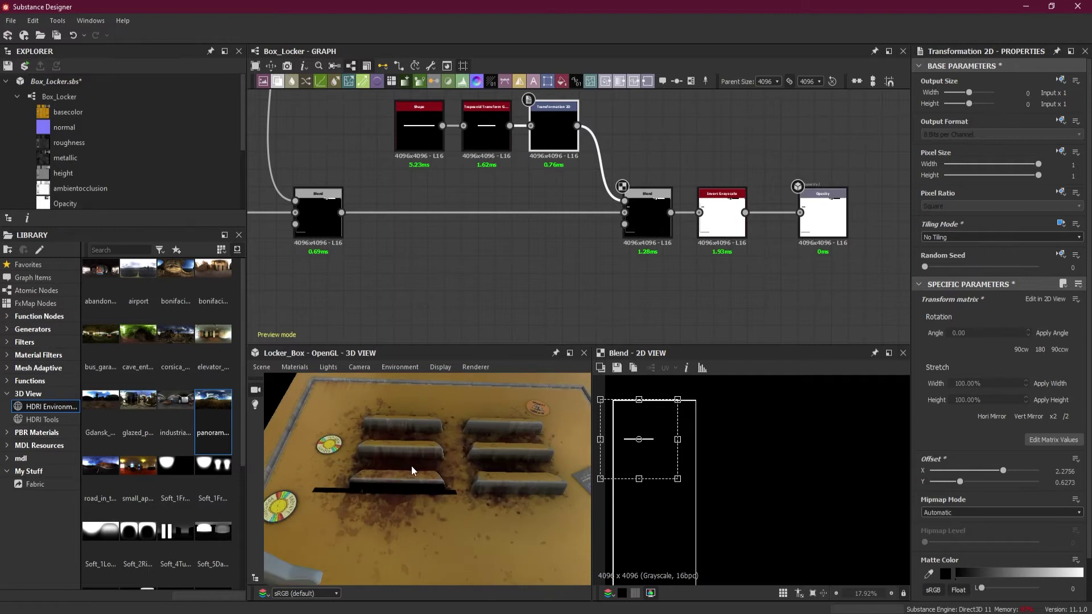
scroll(608, 458, "up", 5)
left_click_drag(592, 539, 595, 534)
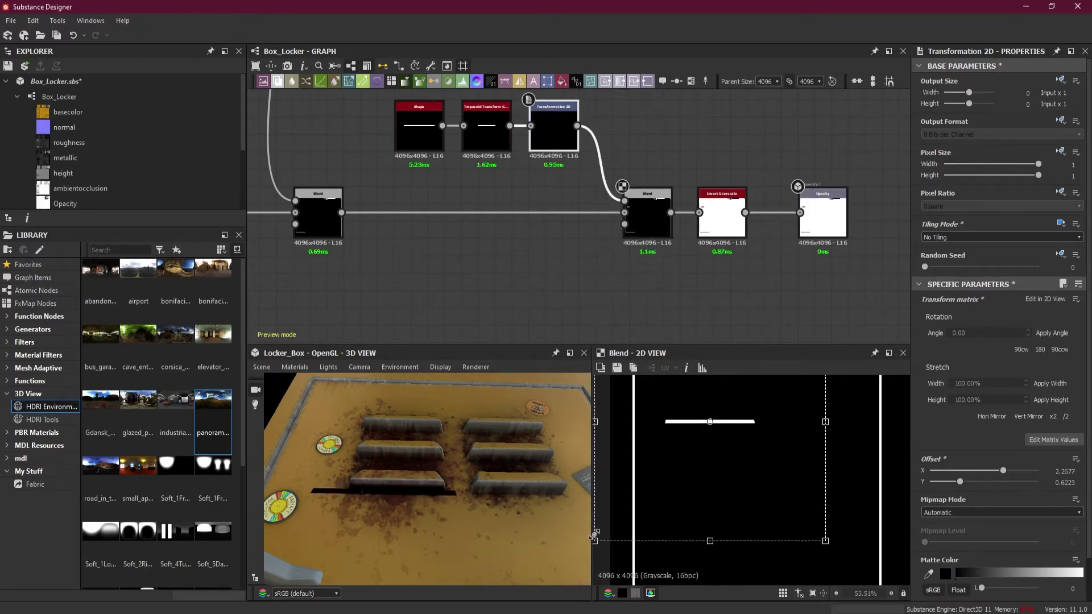
left_click_drag(717, 452, 717, 450)
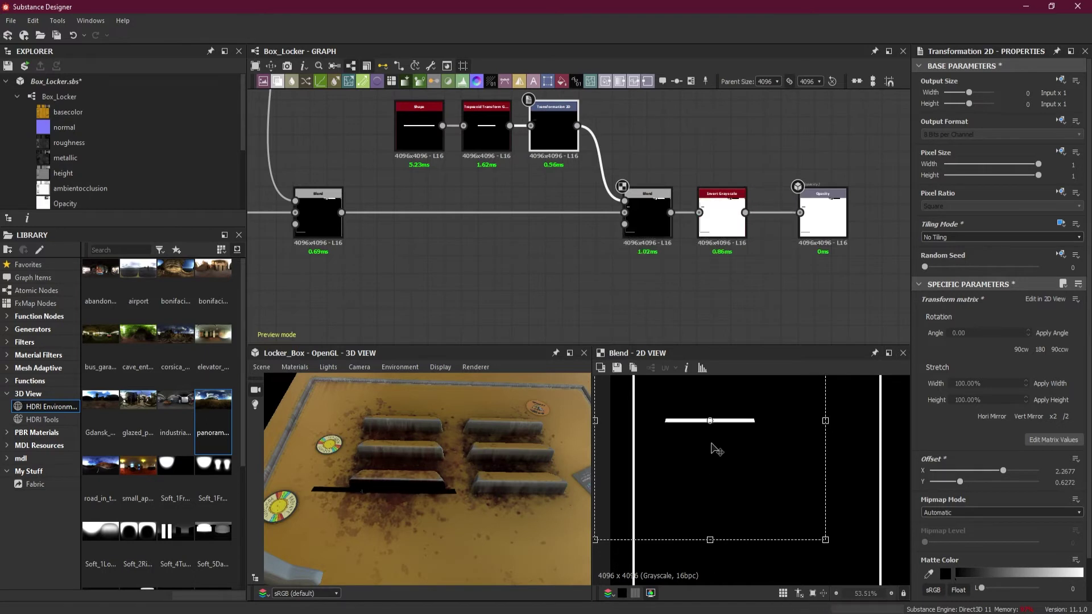
left_click_drag(828, 540, 799, 508)
left_click_drag(722, 411, 746, 430)
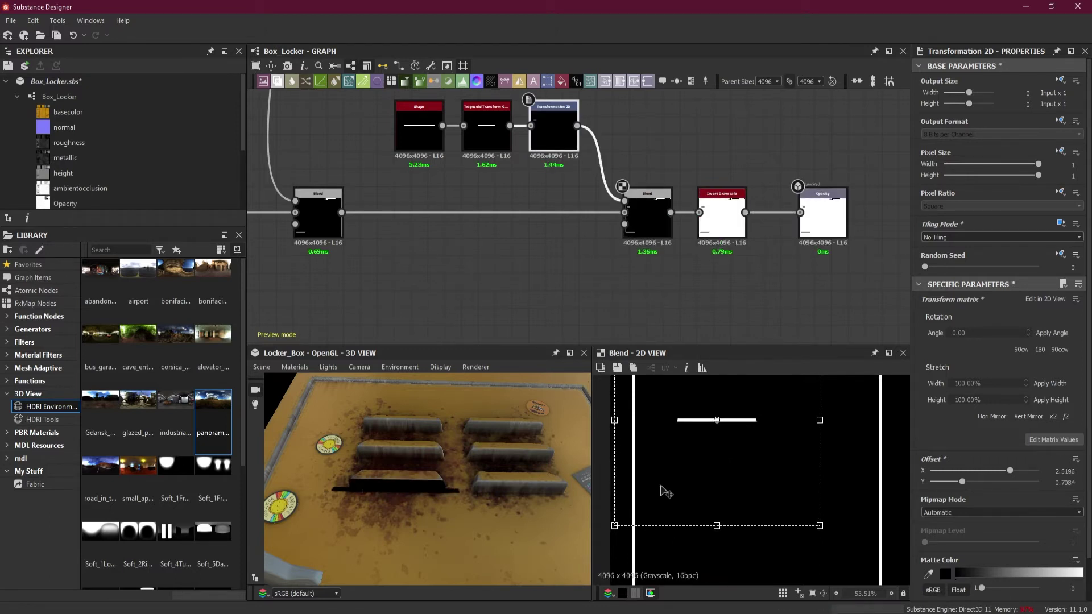
left_click_drag(613, 526, 656, 478)
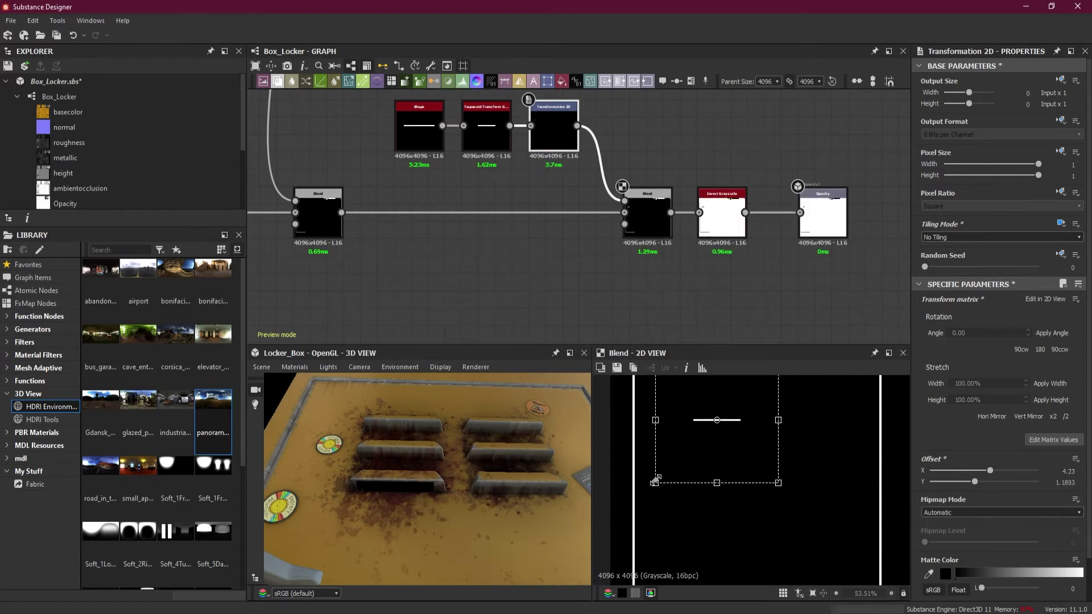
Nudge the bar onto the front opening of the lowest left vent, at an offset of X 4.22, Y 1.191.
scroll(415, 481, "up", 2)
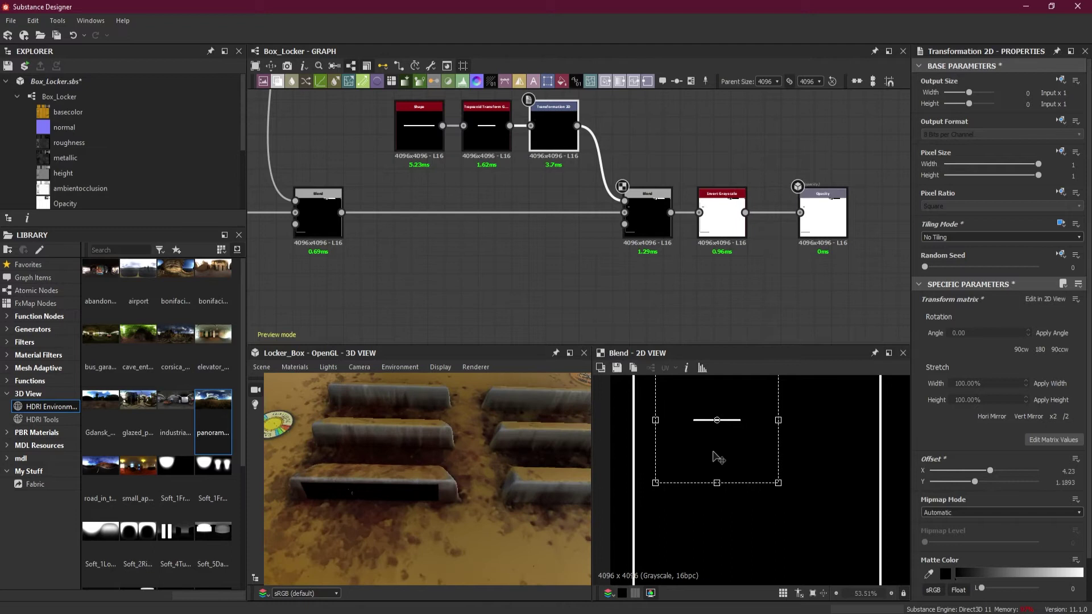
left_click_drag(736, 426, 738, 427)
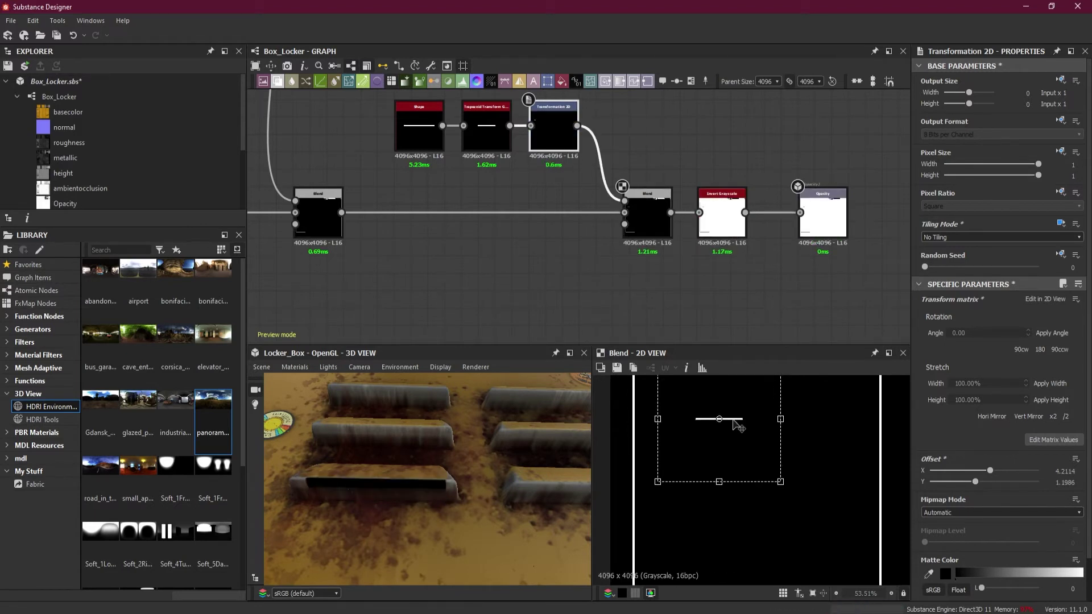
left_click_drag(738, 427, 738, 427)
scroll(709, 410, "up", 5)
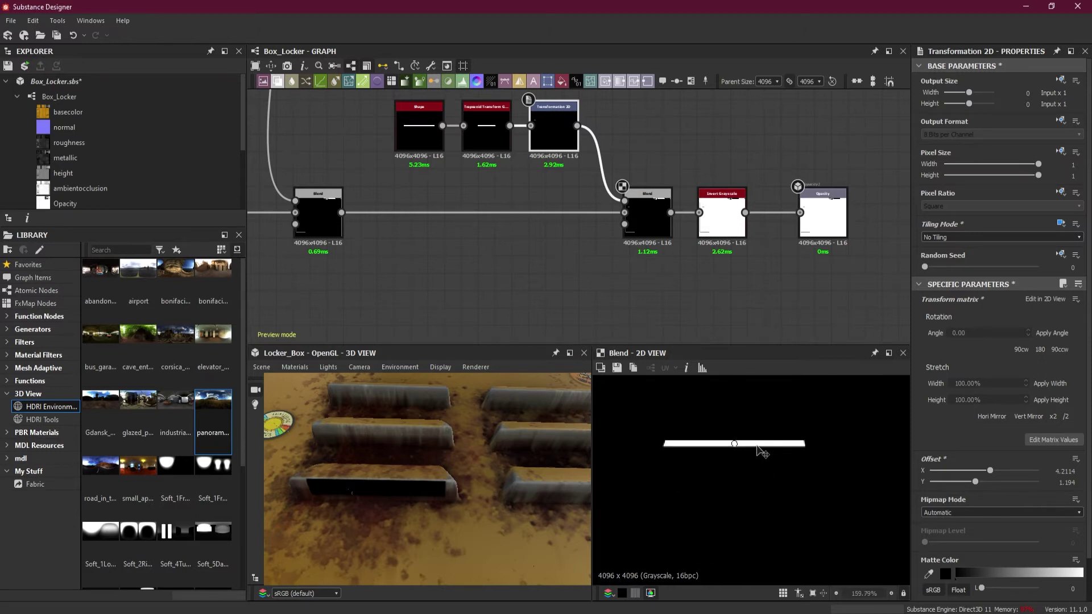
left_click_drag(763, 452, 763, 452)
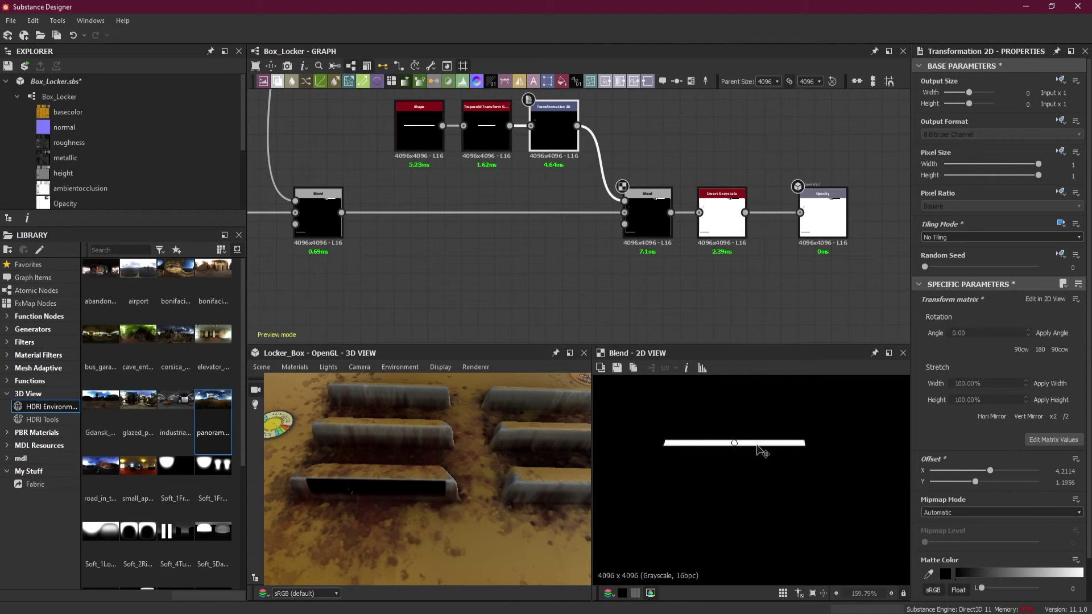
left_click_drag(762, 452, 753, 447)
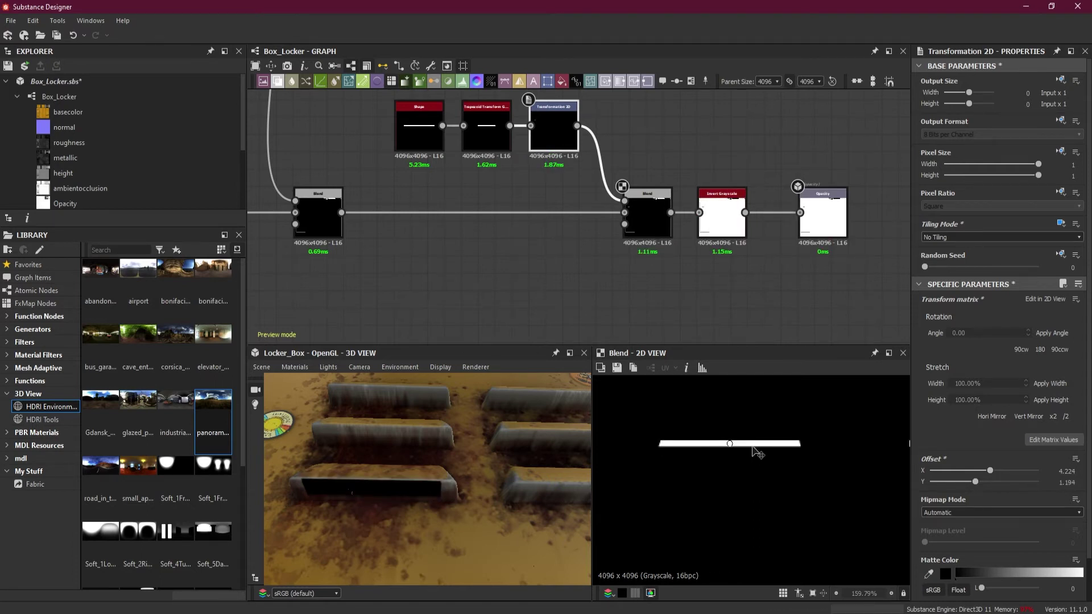
left_click_drag(754, 448, 753, 449)
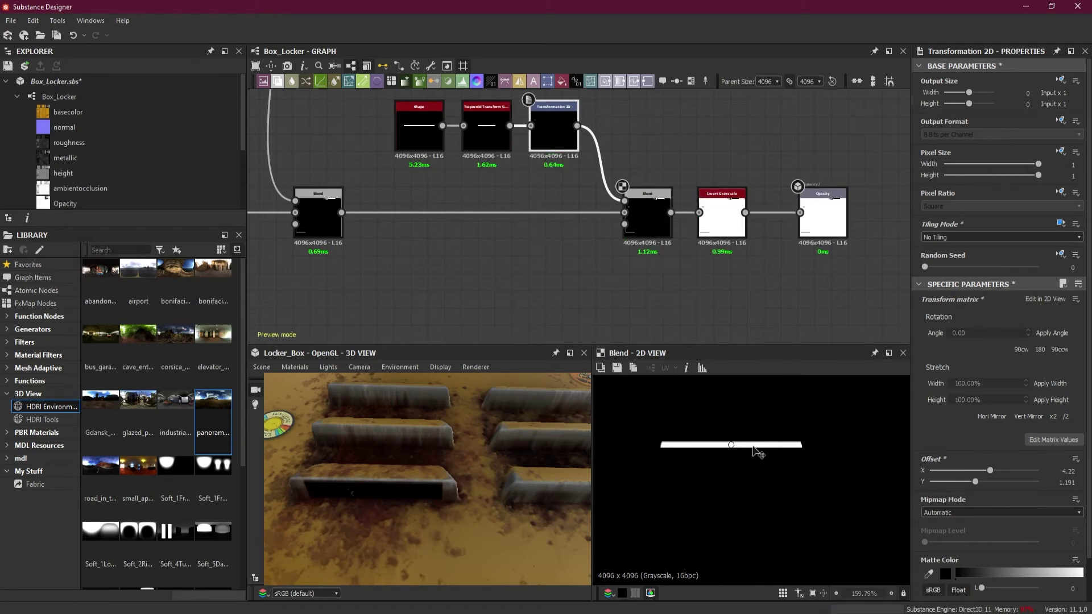
Set the Shape's Size X to 1 and the trapezoid transform's Top Stretch to 1 to match the vent opening.
left_click(418, 130)
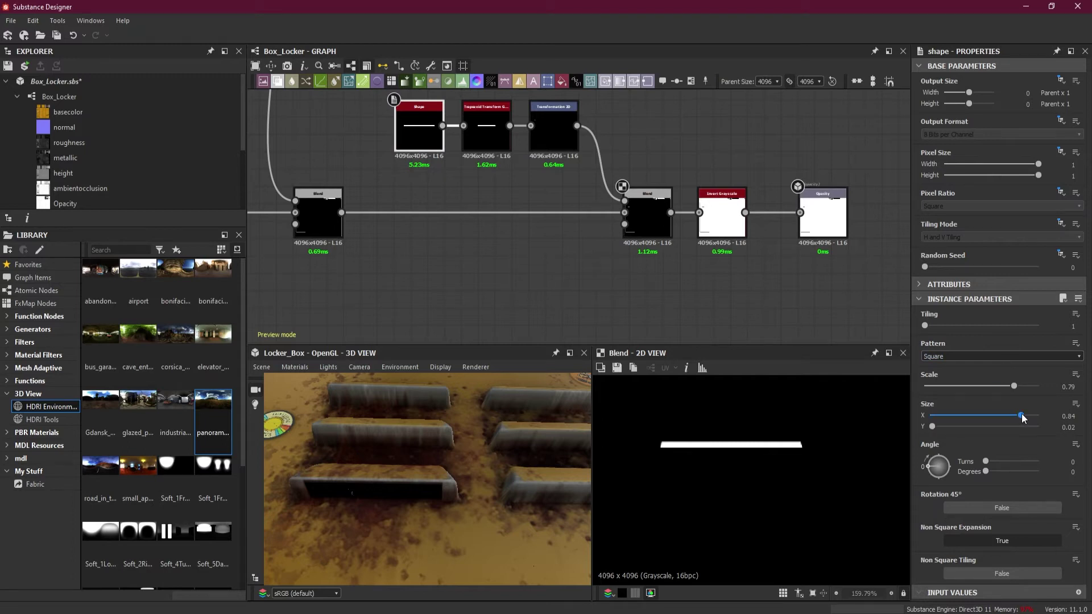
left_click_drag(1022, 417, 1034, 417)
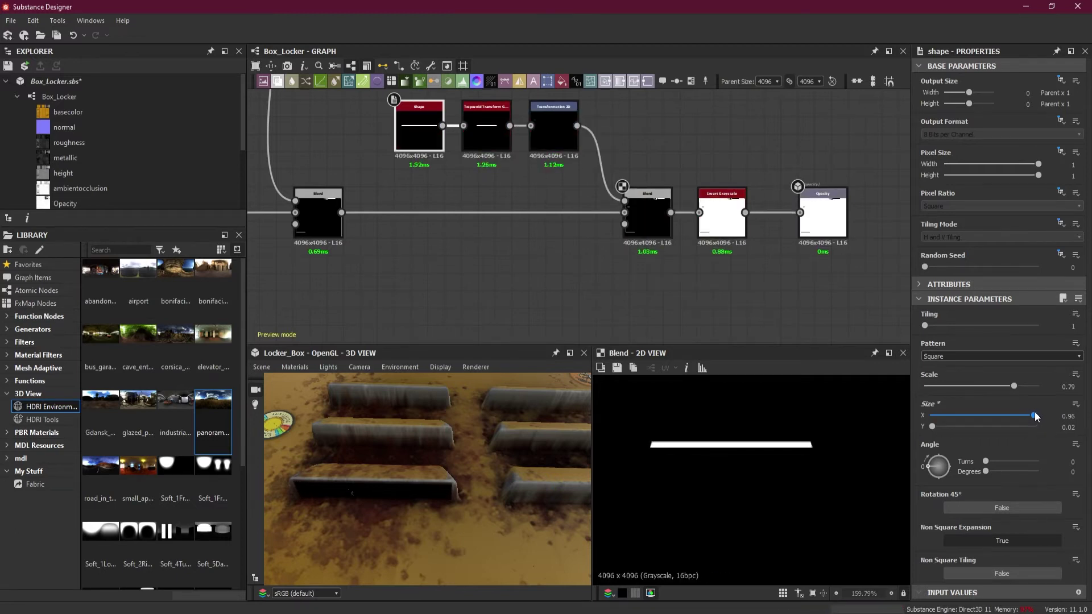
left_click(490, 128)
left_click_drag(1021, 326, 1046, 331)
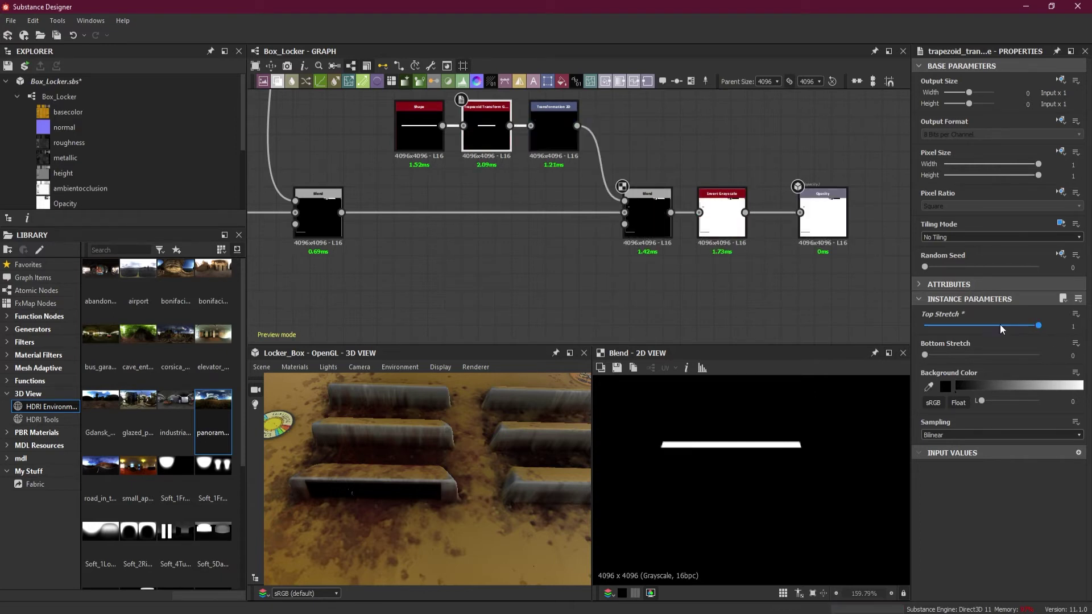
left_click(409, 134)
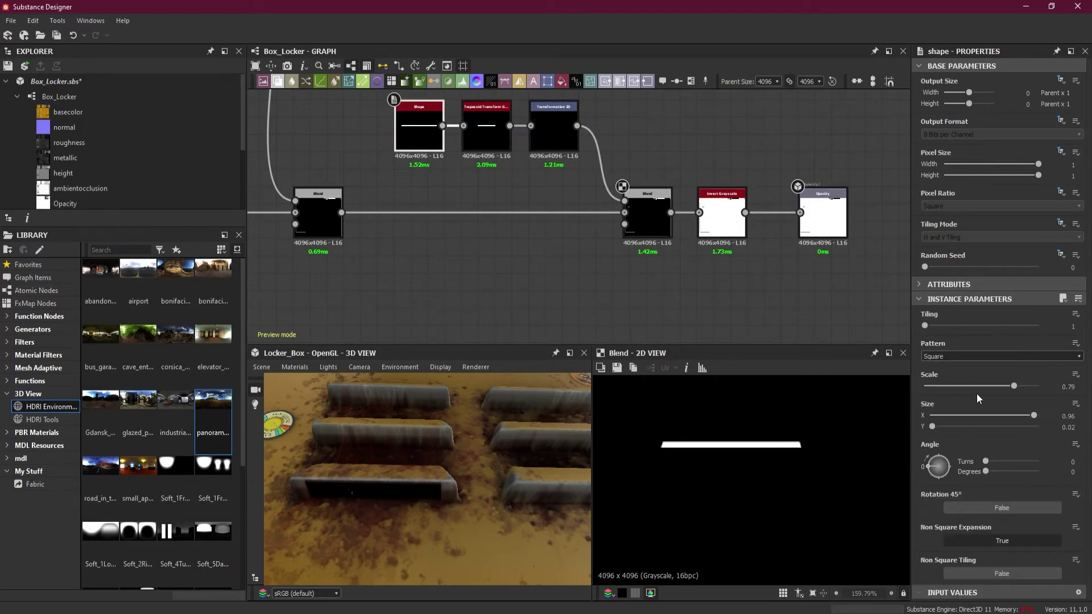
left_click_drag(1034, 418, 1040, 417)
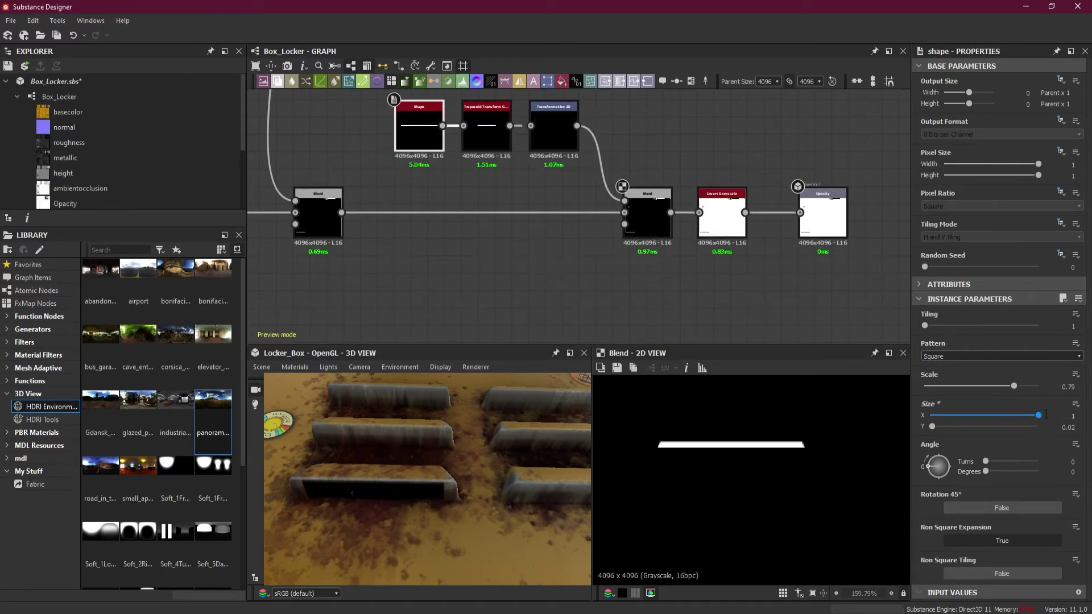
Stretch the bar horizontally with the Transformation 2D to span the vent opening, at an X offset of about 3.80.
left_click(540, 136)
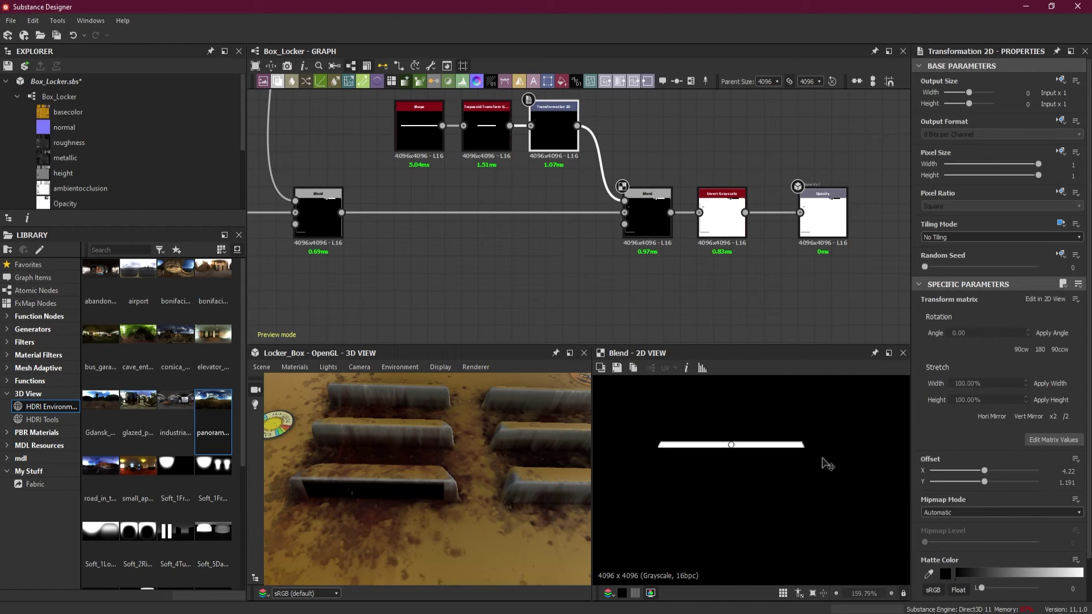
scroll(790, 455, "down", 3)
left_click_drag(650, 445, 637, 445)
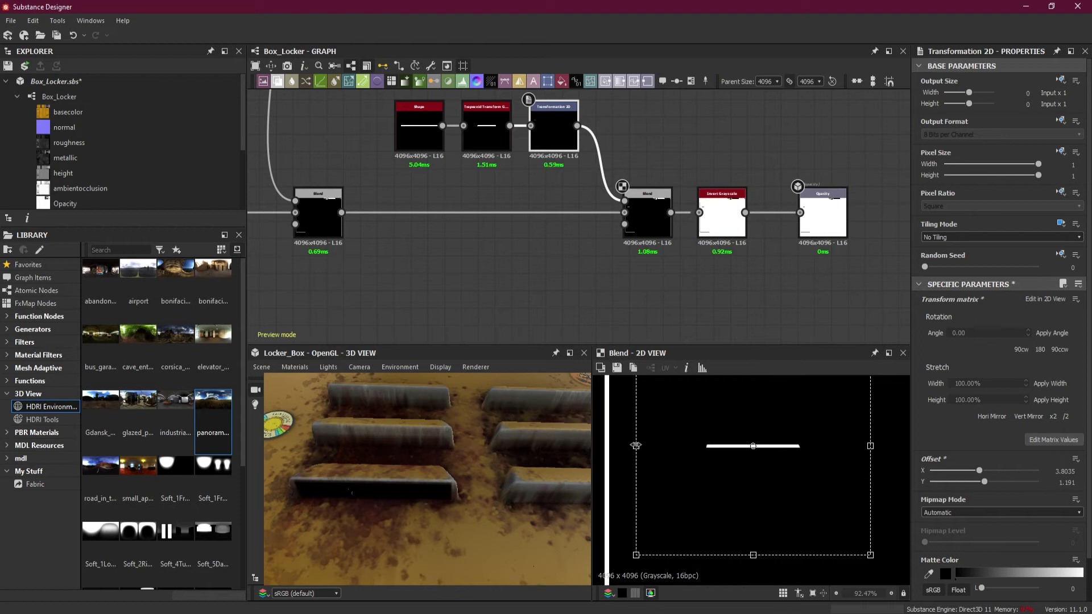
Move the last Blend, the invert node and the Opacity output farther right to make room after the Transformation 2D.
scroll(612, 251, "down", 2)
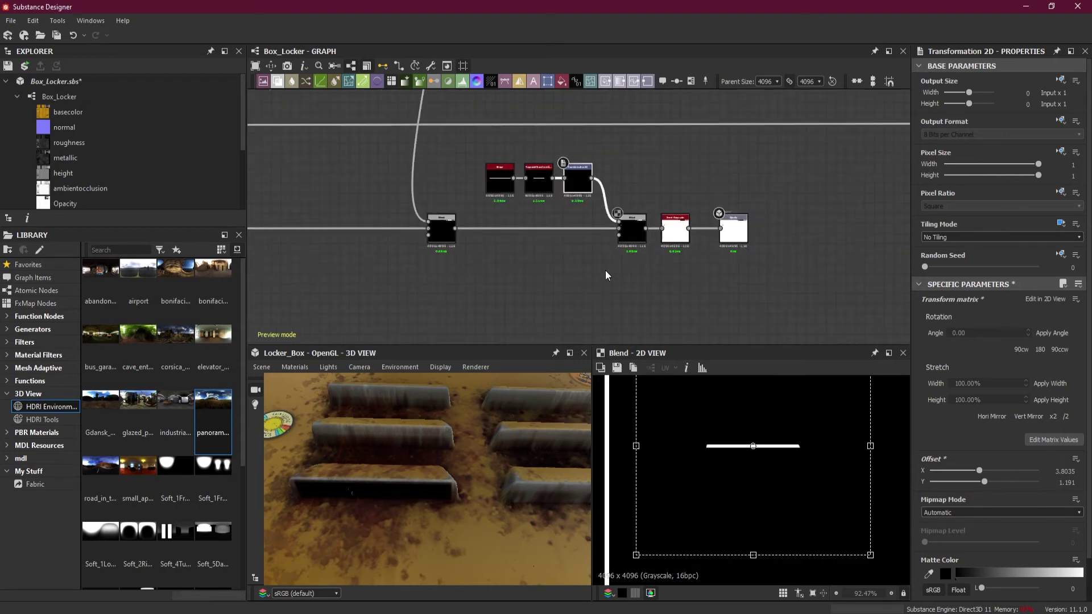
scroll(607, 275, "up", 2)
scroll(757, 281, "down", 2)
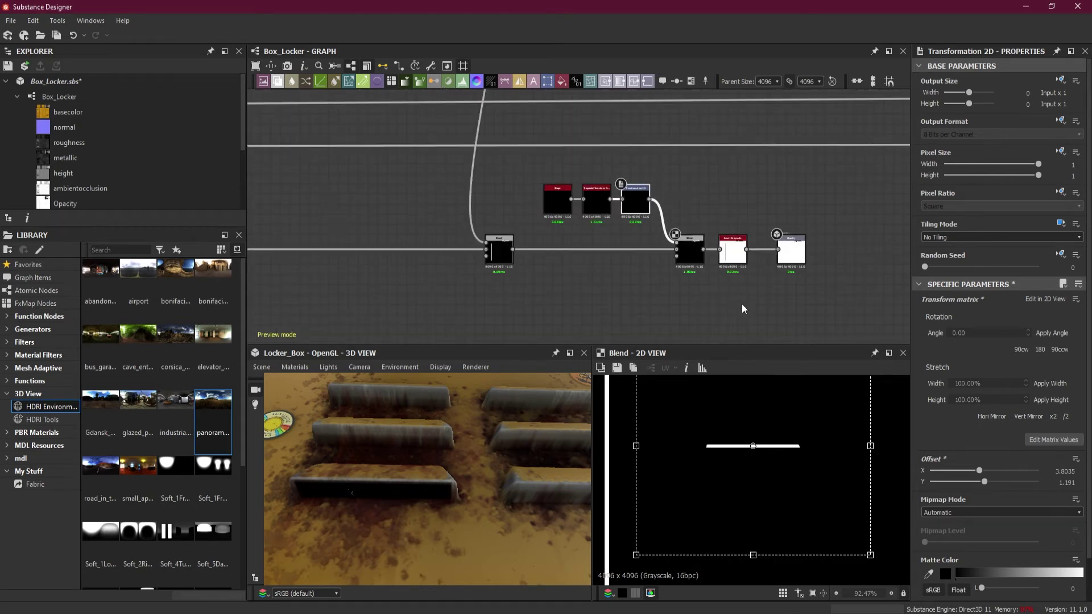
middle_click_drag(739, 302, 632, 261)
left_click_drag(633, 256, 803, 256)
Add a Blend node beside the Transformation 2D and connect the transformation's output to its foreground input.
left_click(631, 162)
key("space")
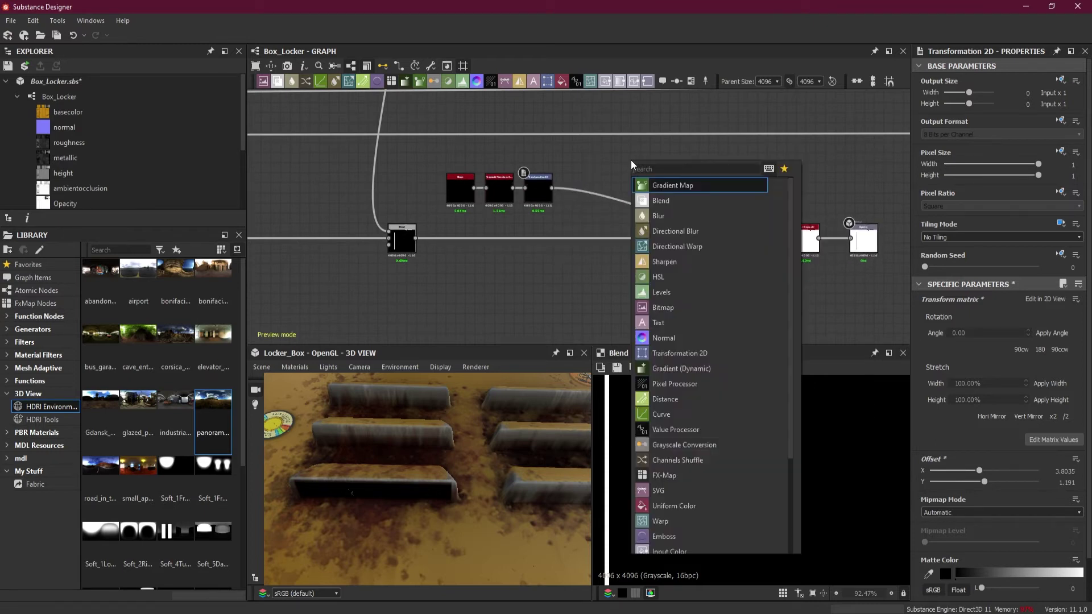
left_click(680, 198)
scroll(653, 165, "up", 2)
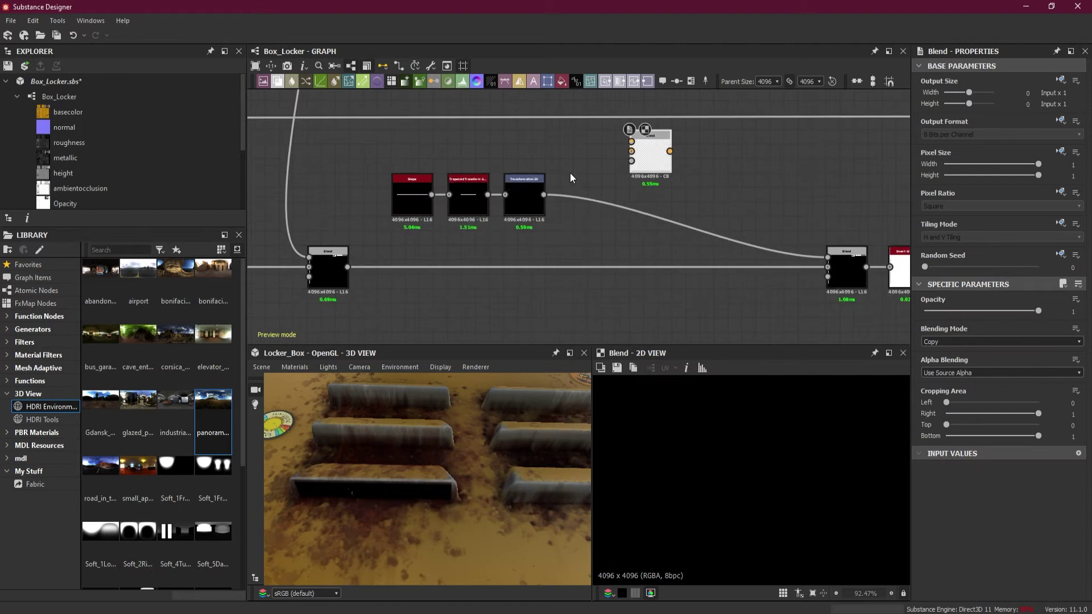
left_click_drag(653, 165, 639, 216)
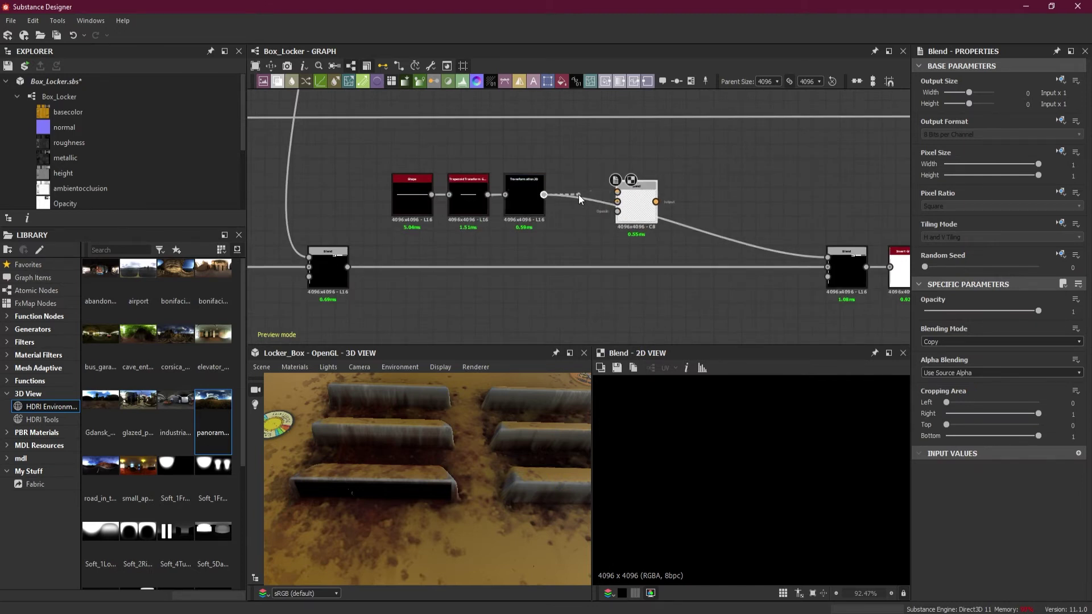
left_click_drag(618, 192, 542, 194)
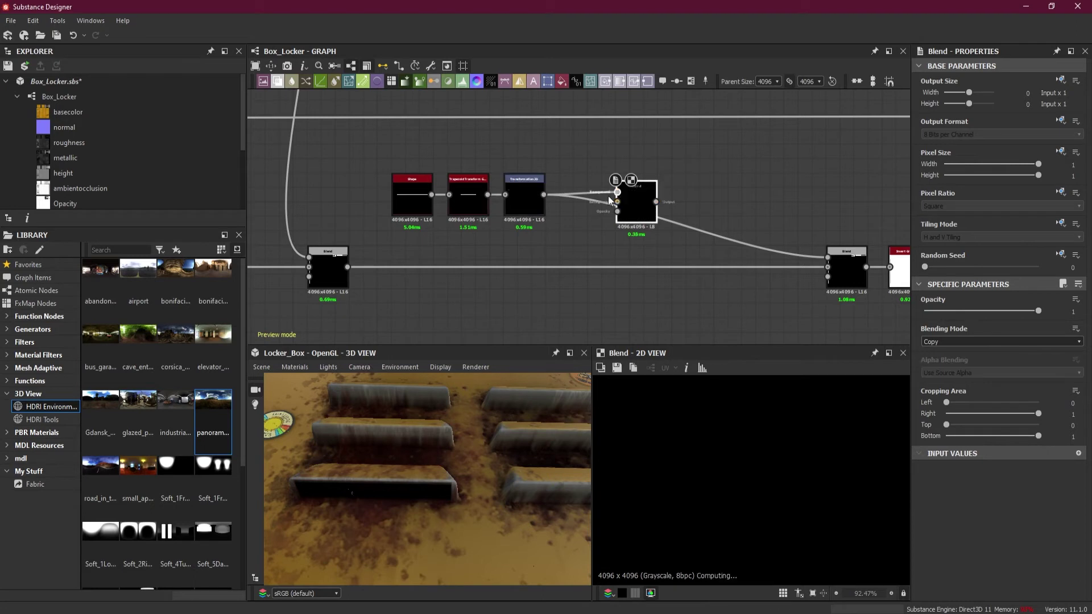
Connect the new Blend's output to the last Blend's foreground and set the new Blend's blending mode to Add (Linear Dodge).
left_click_drag(656, 201, 828, 257)
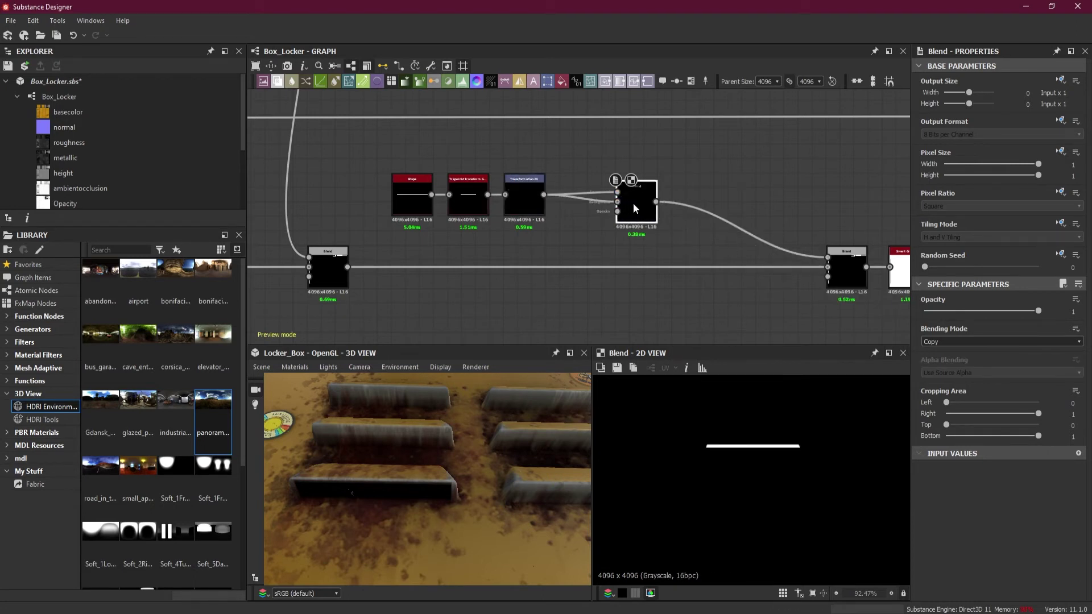
left_click(981, 343)
left_click(978, 356)
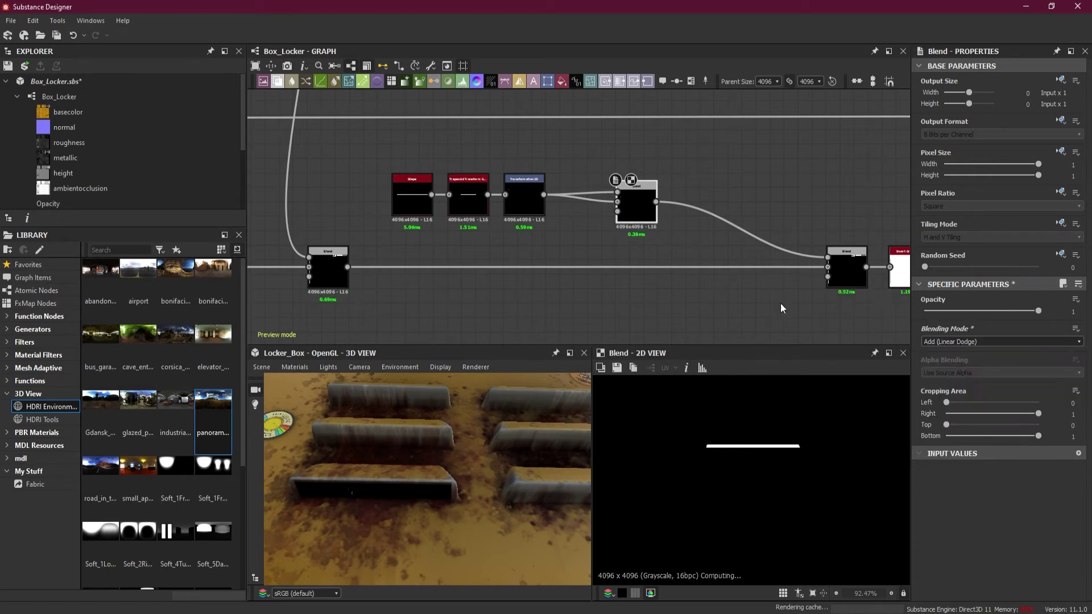
Move the new Blend farther right and insert a Transformation 2D into its foreground link, placed above the line.
left_click_drag(641, 208, 725, 208)
left_click_drag(643, 157, 671, 192)
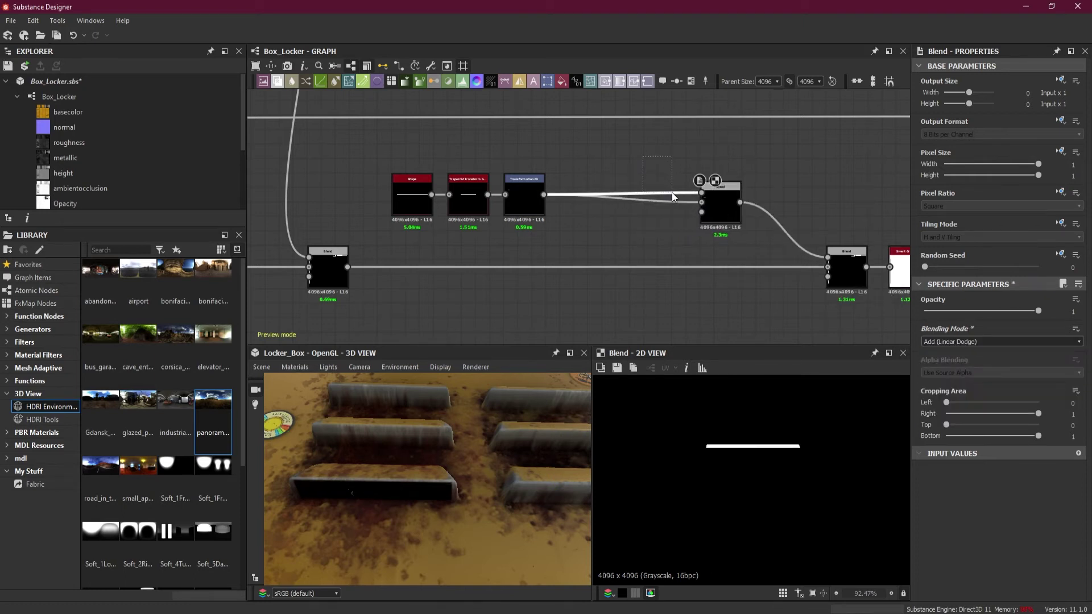
left_click(550, 83)
left_click_drag(625, 198, 620, 164)
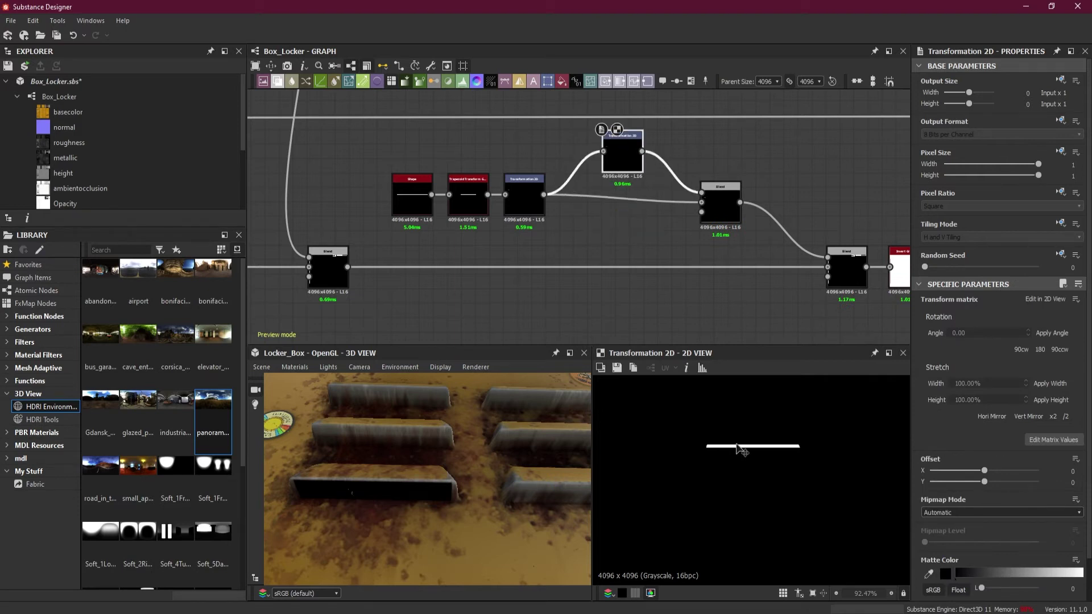
Shift the duplicate bar horizontally onto the neighbouring vent with the inserted Transformation 2D, at an X offset of -0.0606.
left_click_drag(740, 451, 740, 451)
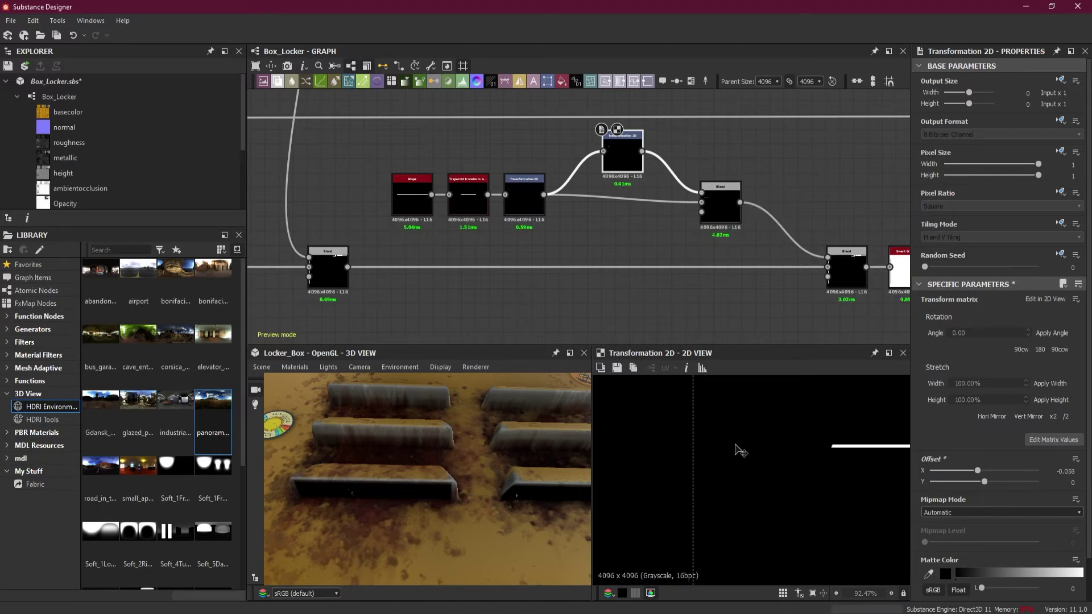
left_click_drag(520, 507, 477, 508)
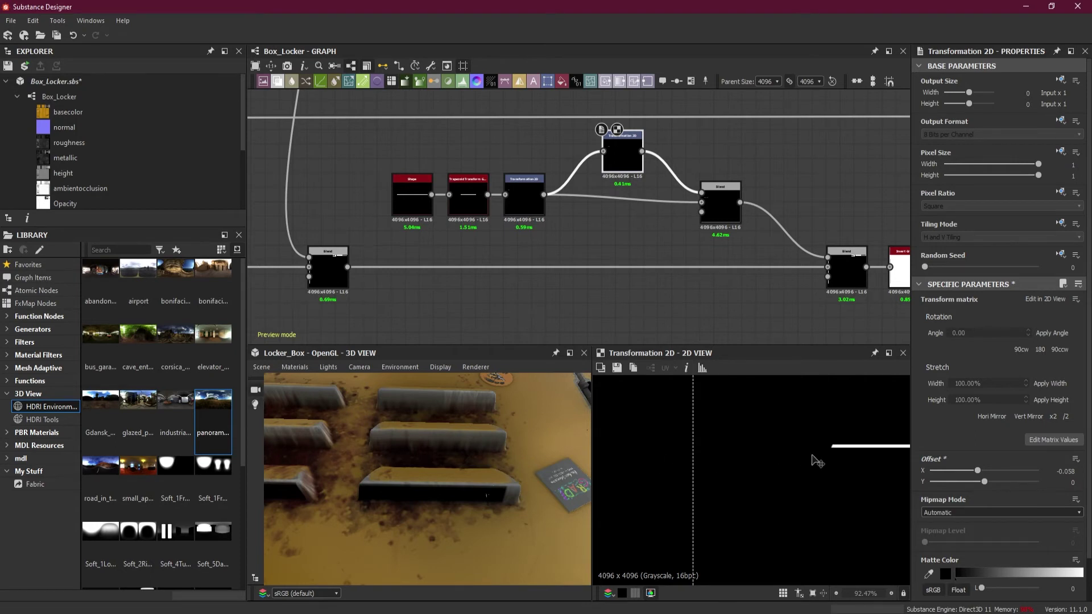
key("Right")
key("Right")
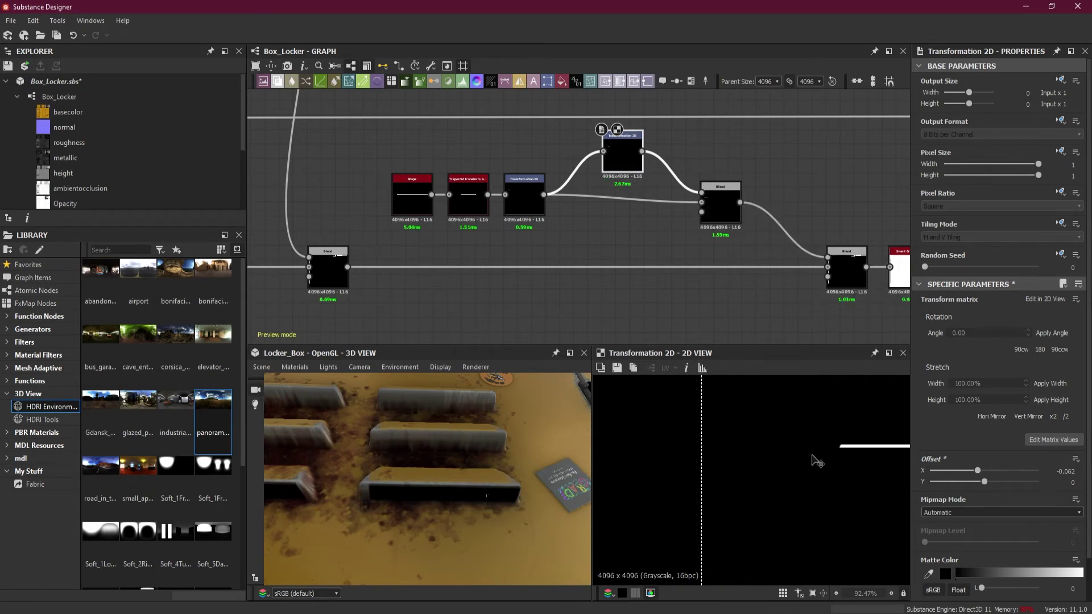
key("Left")
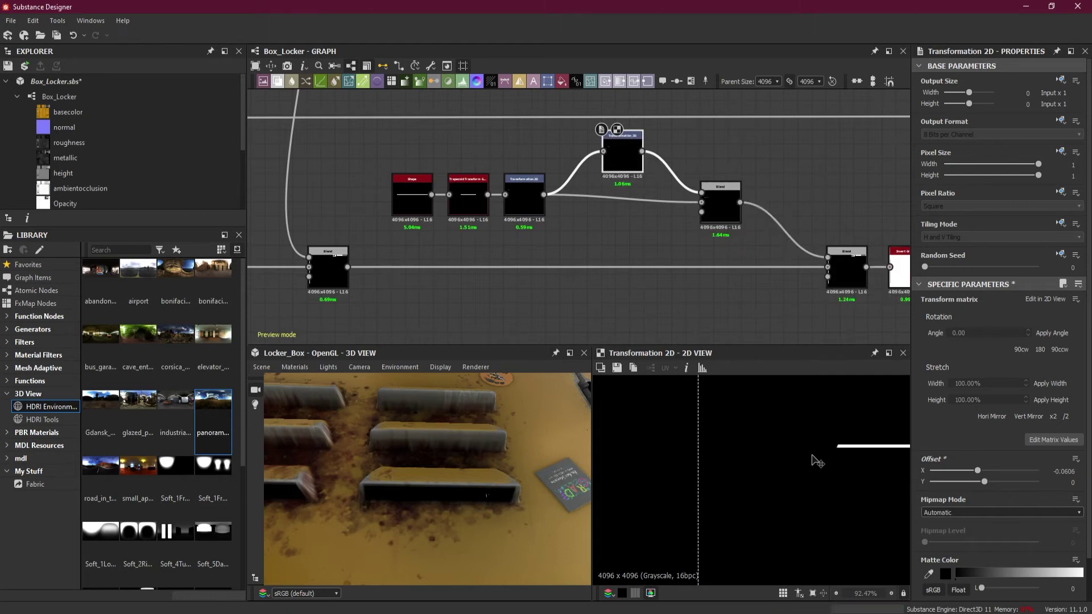
Move the last Blend, the invert node and the Opacity output farther right to make room after the slot-pair Blend.
scroll(771, 280, "down", 2)
left_click_drag(387, 452, 479, 394)
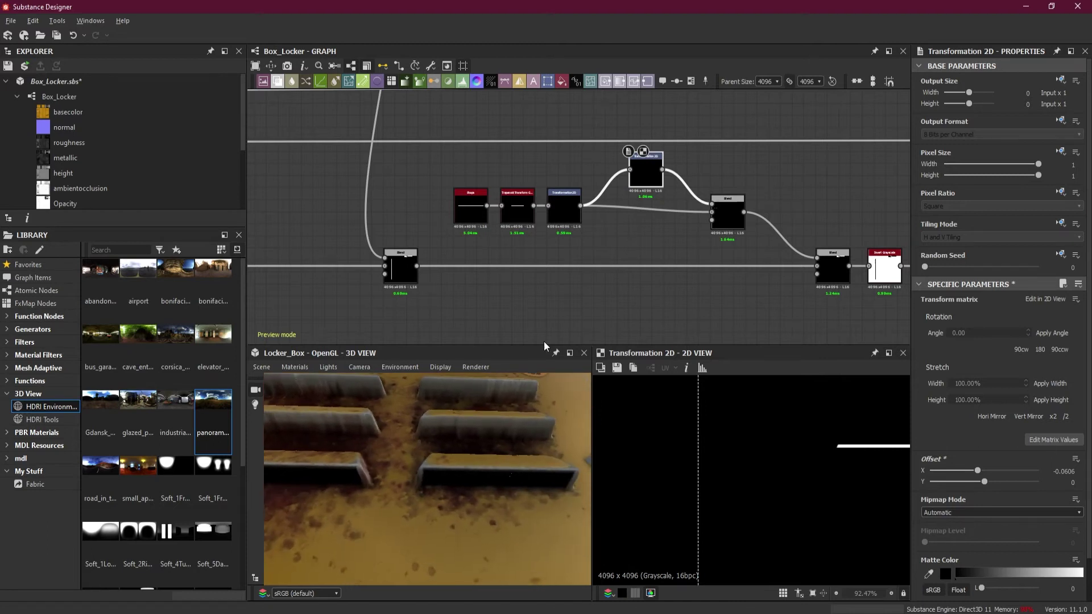
middle_click_drag(685, 235, 505, 250)
left_click_drag(651, 250, 801, 313)
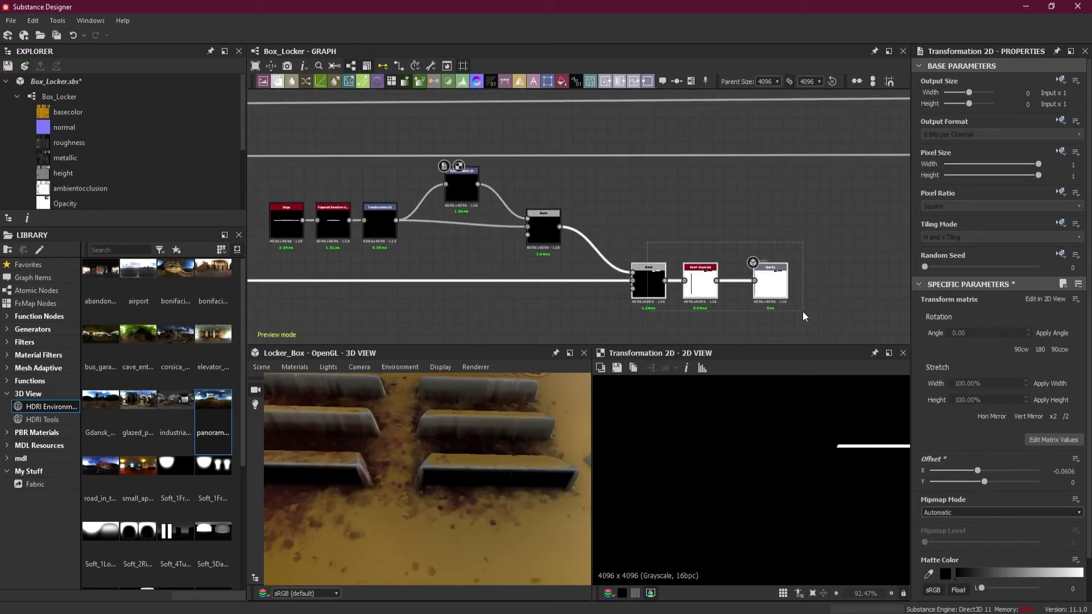
left_click_drag(662, 294, 791, 294)
Insert another Blend node between the slot-pair Blend and the last Blend, wired through its background input.
right_click(658, 190)
left_click(699, 224)
left_click_drag(653, 190, 629, 238)
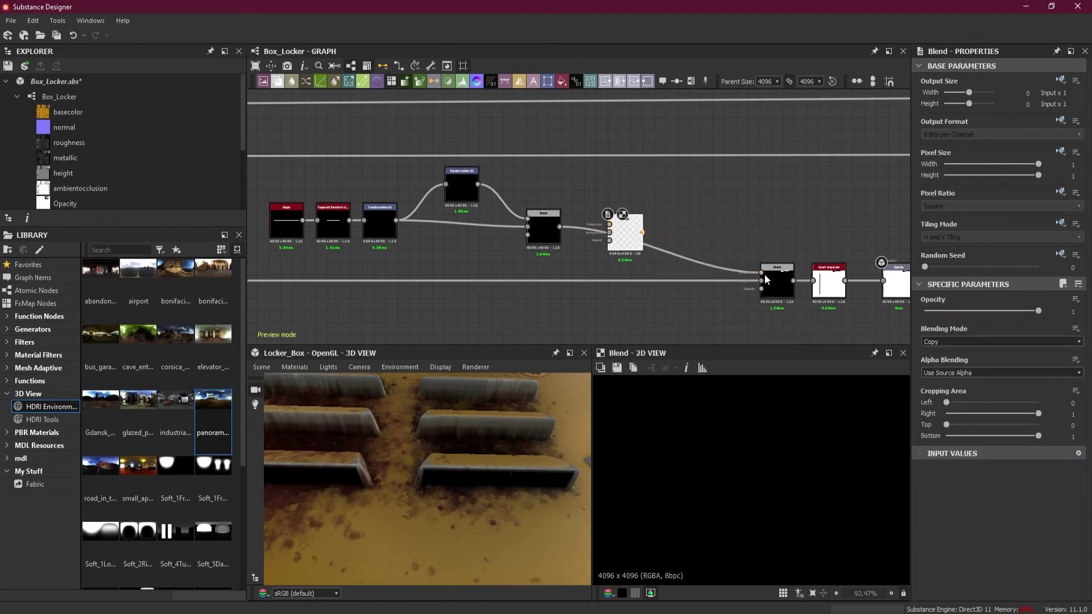
key("ctrl+z")
left_click_drag(613, 234, 700, 241)
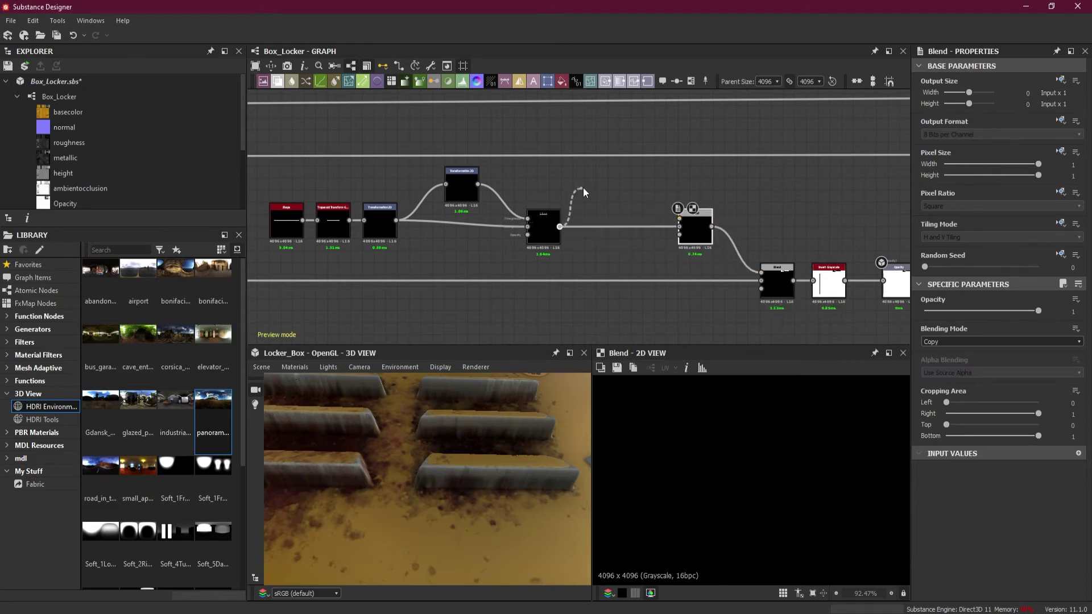
Branch a Transformation 2D from the slot-pair Blend into the new Blend's foreground and nudge it up to a Y offset of 0.004.
left_click_drag(583, 189, 583, 188)
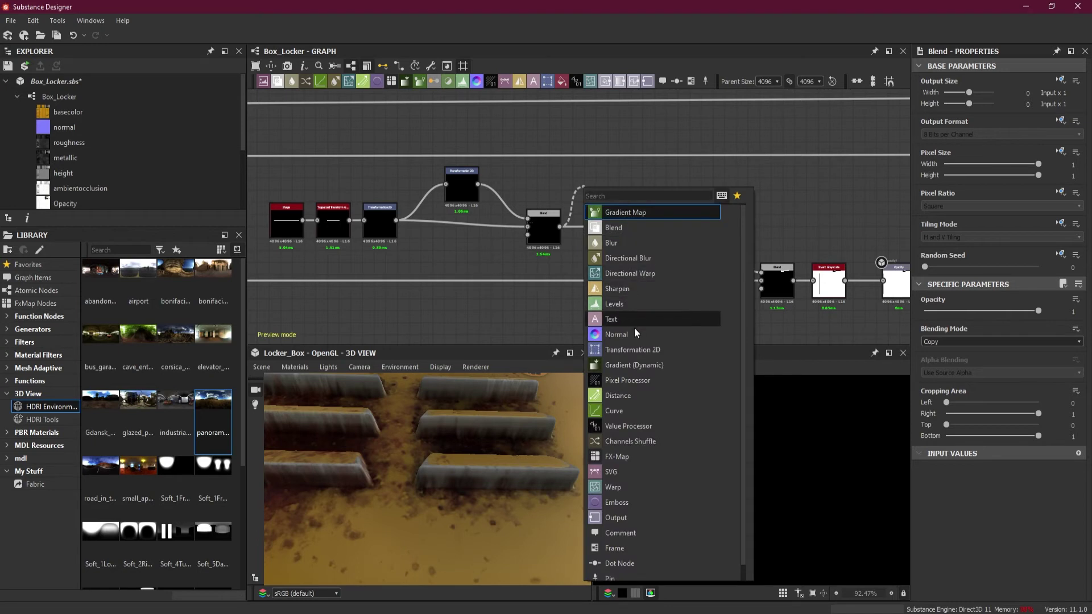
left_click(630, 348)
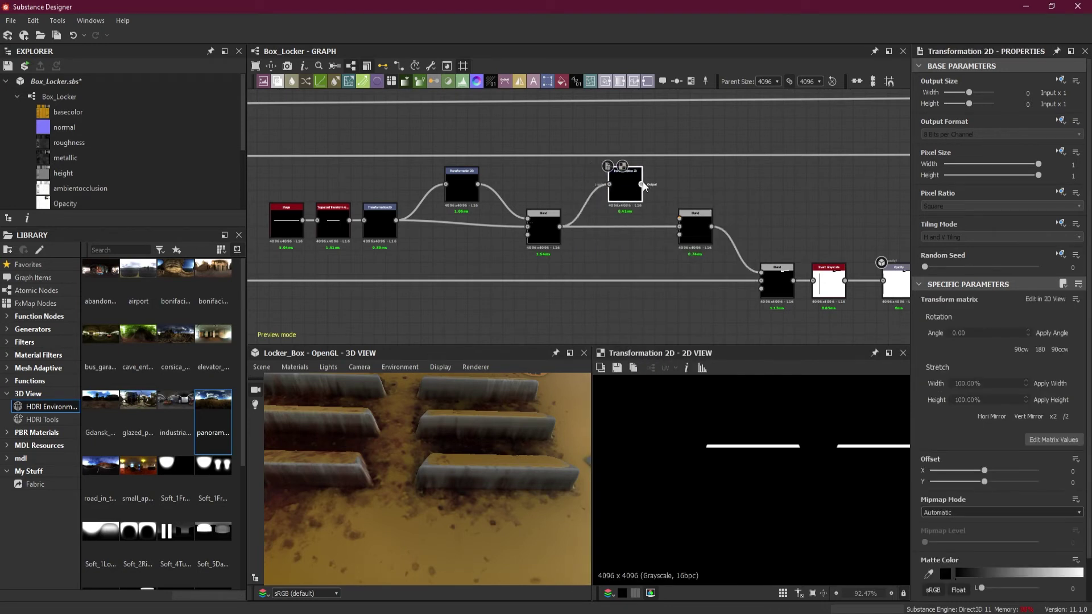
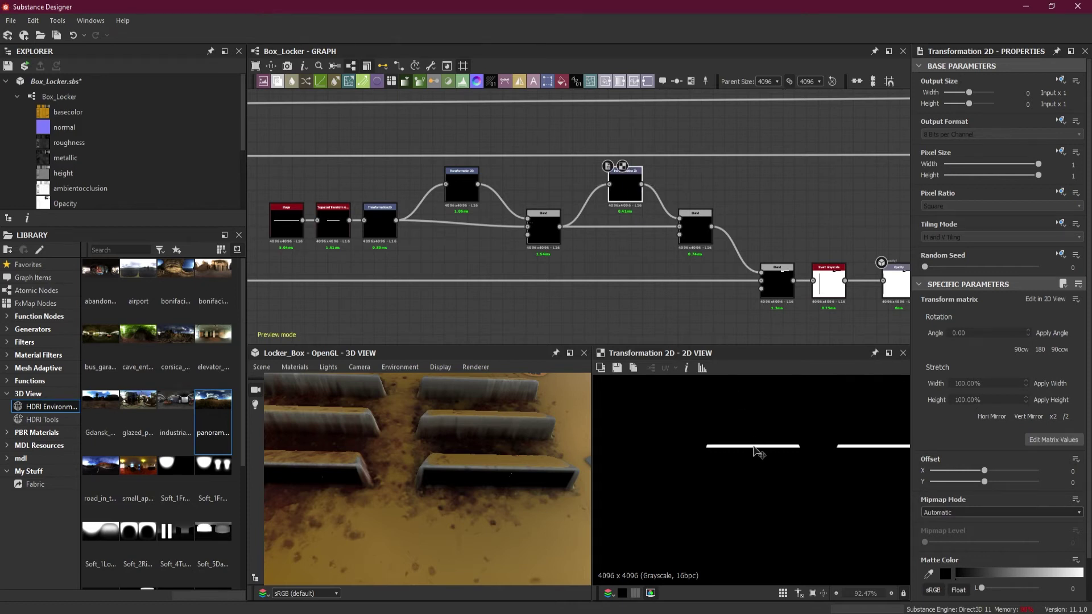
key("Up")
key("Up")
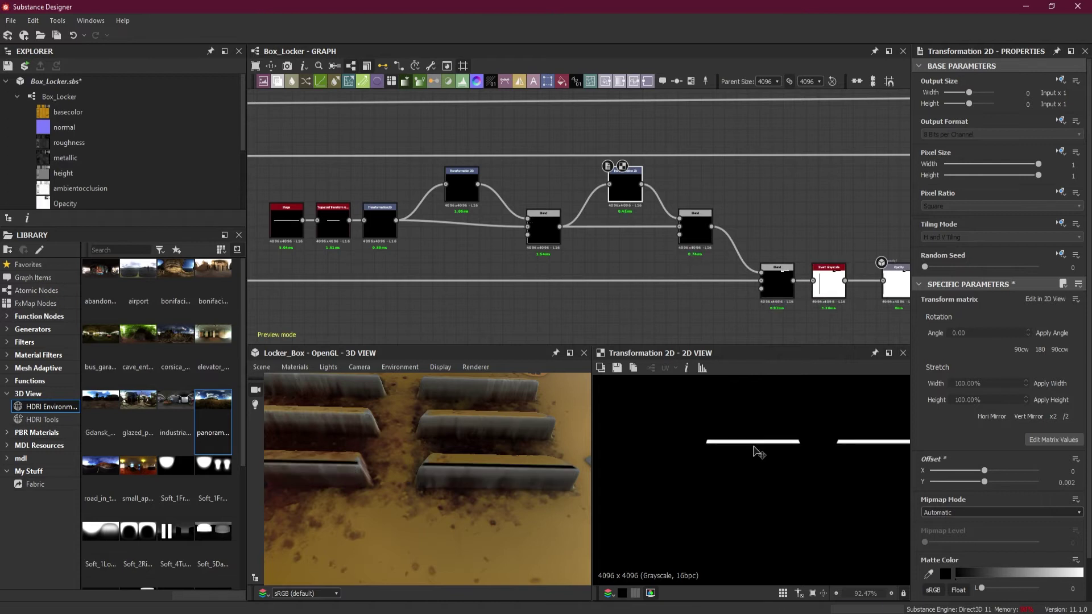
Set the blending mode of the Blend after the second Transformation 2D branch to Add (Linear Dodge).
left_click(701, 227)
left_click(958, 340)
left_click(958, 360)
Raise the duplicated slot pair onto the middle row of vents with its Transformation 2D, at a Y offset of 0.0202.
left_click(623, 192)
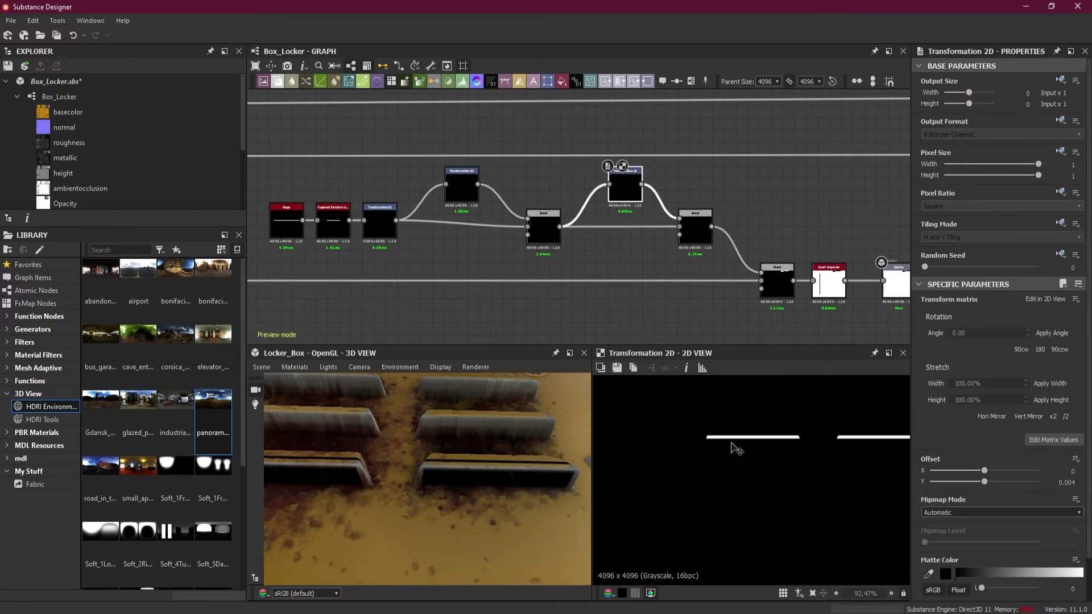
key("Up")
key("Up")
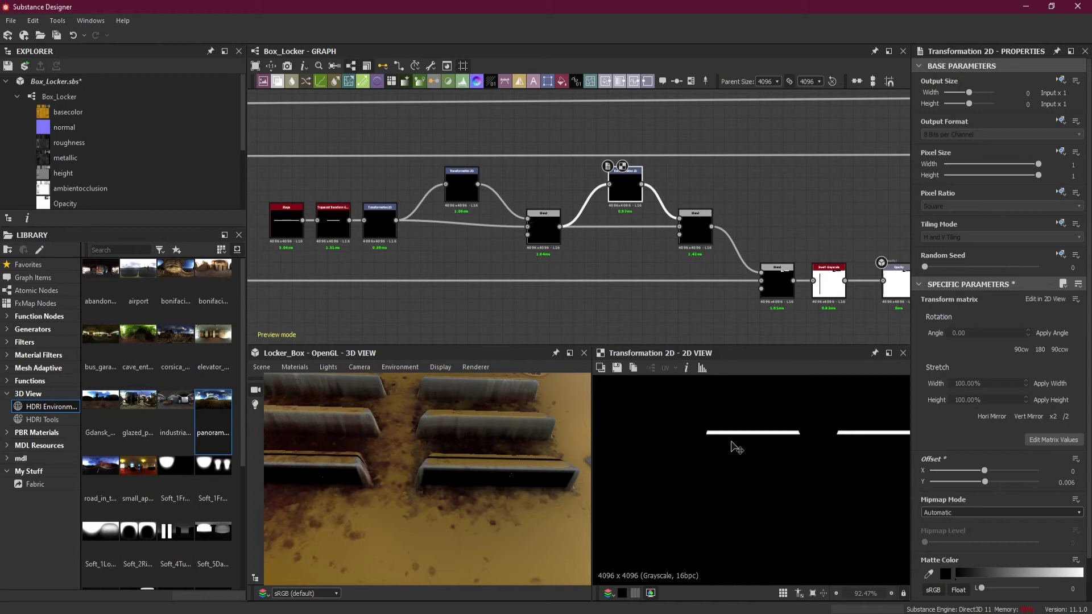
key("Up")
key("Up")
key("Up")
key("Up")
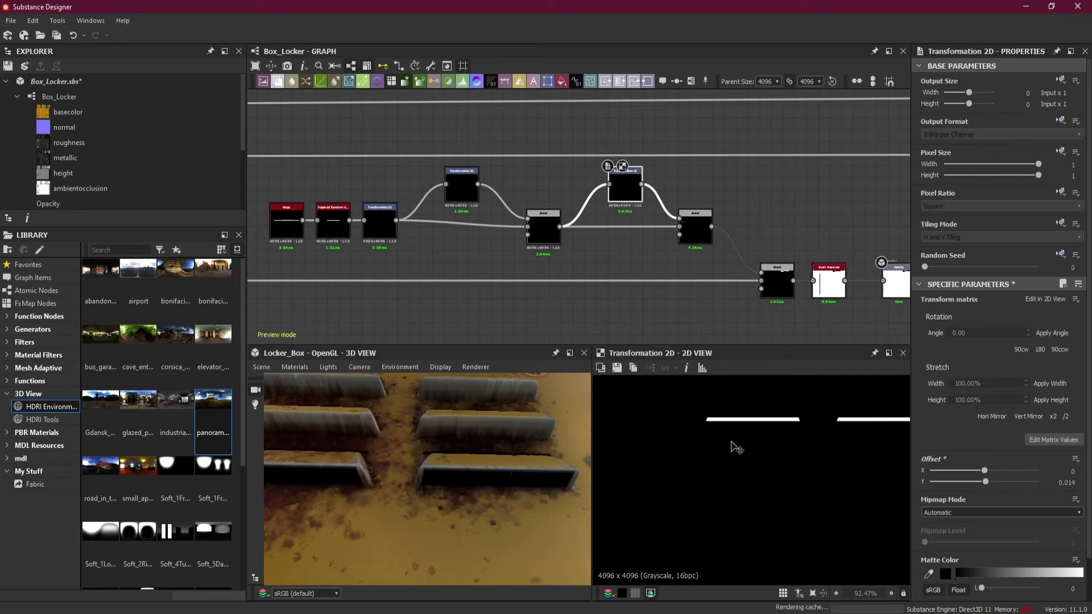
key("Up")
key("Up")
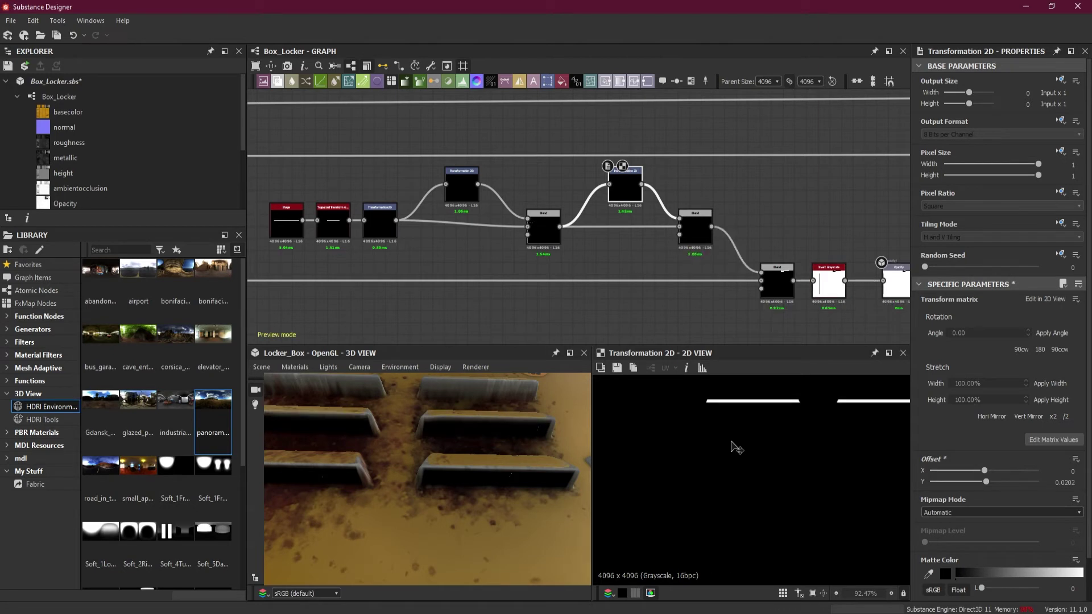
Shift the final Blend, invert and Opacity nodes farther right to free space after the two-row Blend.
scroll(739, 296, "down", 2)
middle_click_drag(731, 308, 678, 309)
scroll(655, 296, "up", 1)
mouse_move(858, 289)
left_mouse_down()
mouse_move(742, 305)
mouse_move(841, 295)
left_mouse_up()
Insert a Blend node into the link between the two-row Blend and the final Blend.
left_click_drag(737, 221, 726, 269)
right_click(726, 269)
left_click(758, 278)
left_click_drag(744, 264, 758, 245)
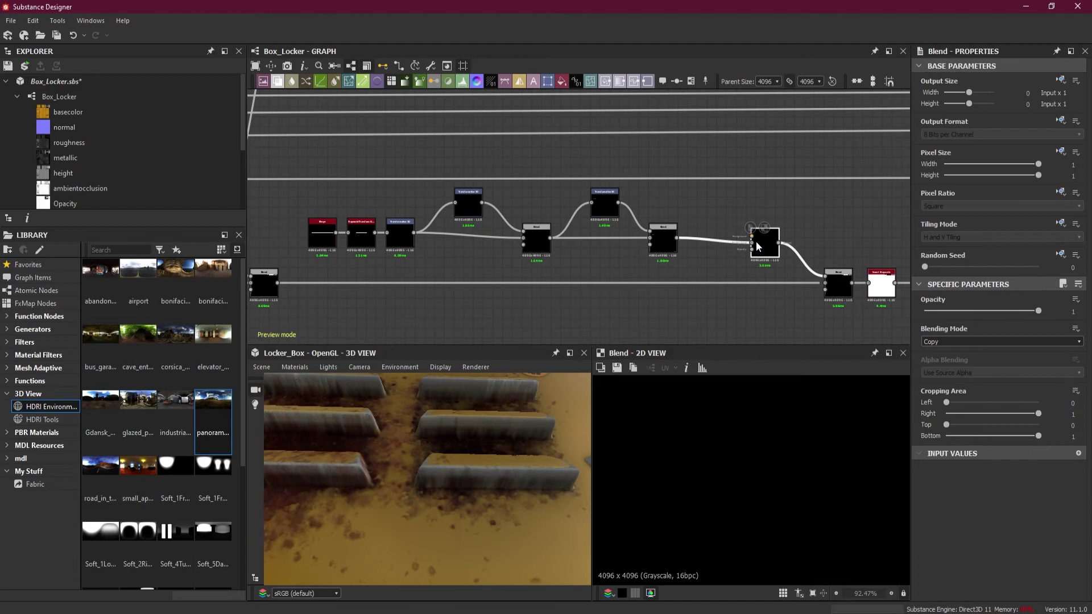
Reconnect the two-row Blend to the newest Blend's foreground input and set that Blend's mode to Add (Linear Dodge).
scroll(756, 241, "up", 2)
left_click_drag(759, 244, 758, 234)
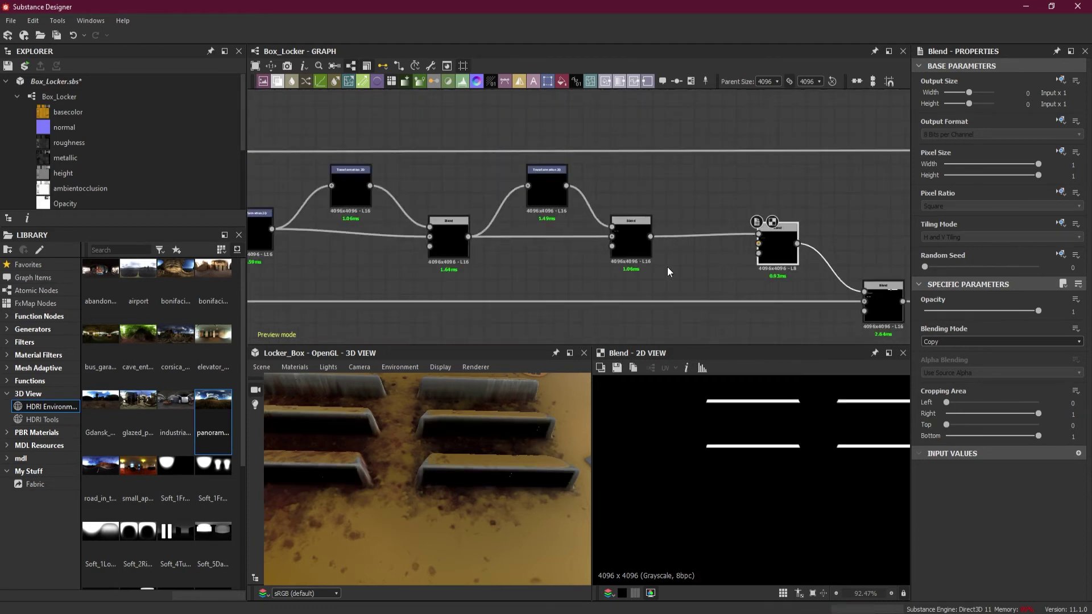
left_click(954, 342)
scroll(953, 347, "up", 1)
left_click(953, 352)
Add a Mirror Grayscale node from the slot-pair Blend to the newest Blend's background and align it below the two-row Blend.
left_click_drag(469, 237, 597, 286)
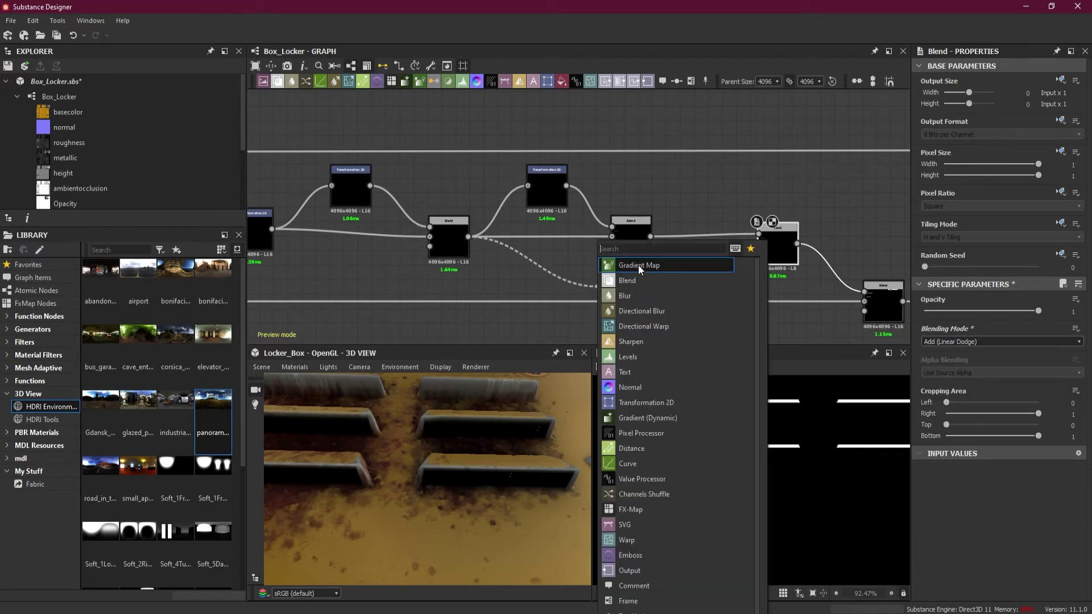
type("mir")
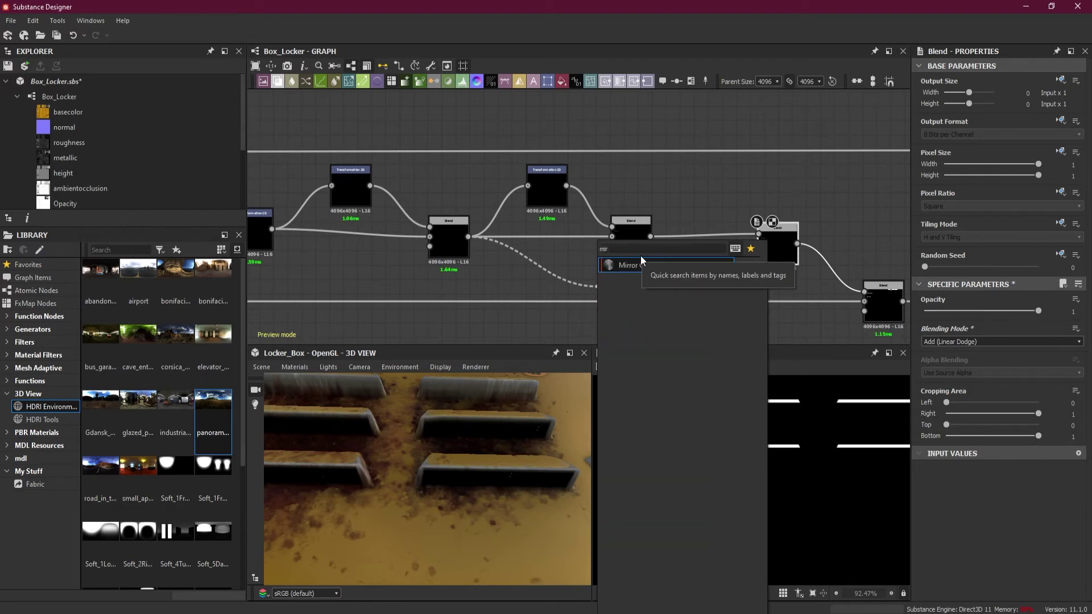
left_click(626, 266)
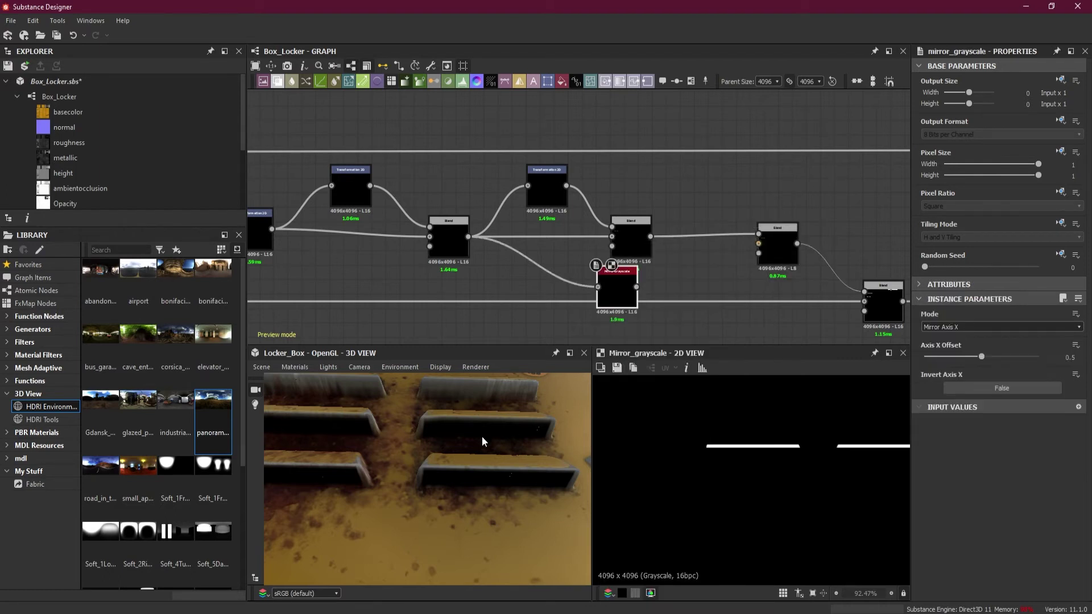
mouse_move(631, 235)
left_mouse_down()
mouse_move(638, 198)
mouse_move(637, 227)
left_mouse_up()
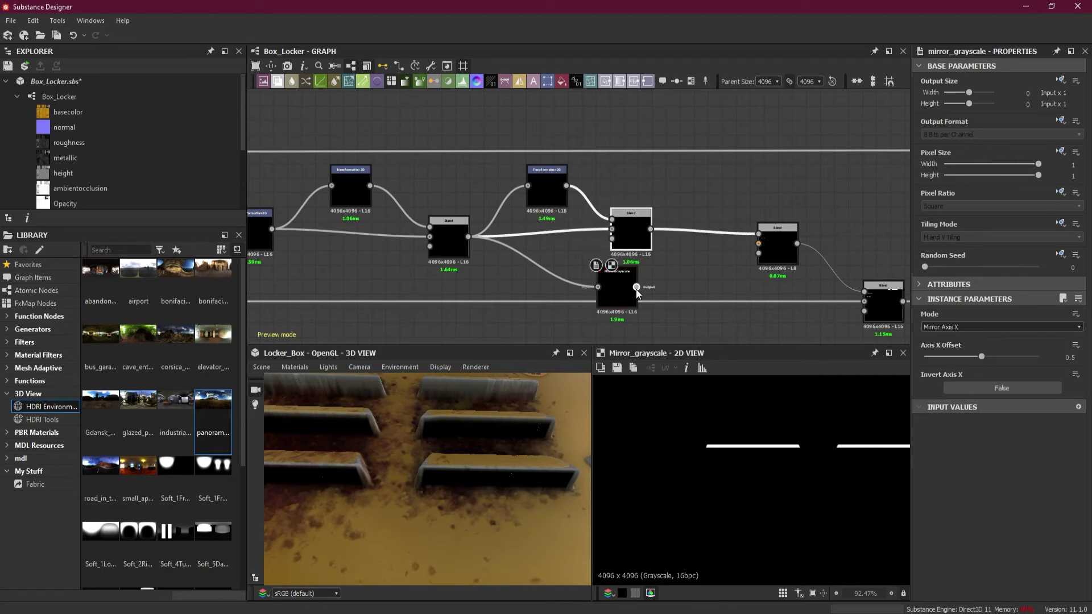
left_click_drag(750, 262, 760, 244)
left_click_drag(630, 236, 644, 216)
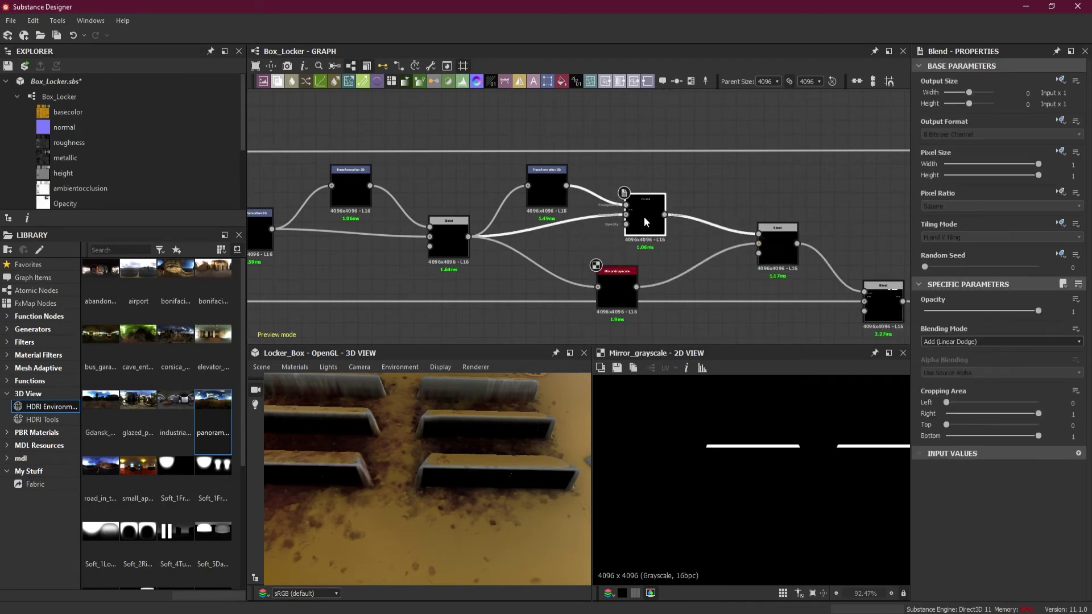
left_click_drag(610, 291, 640, 281)
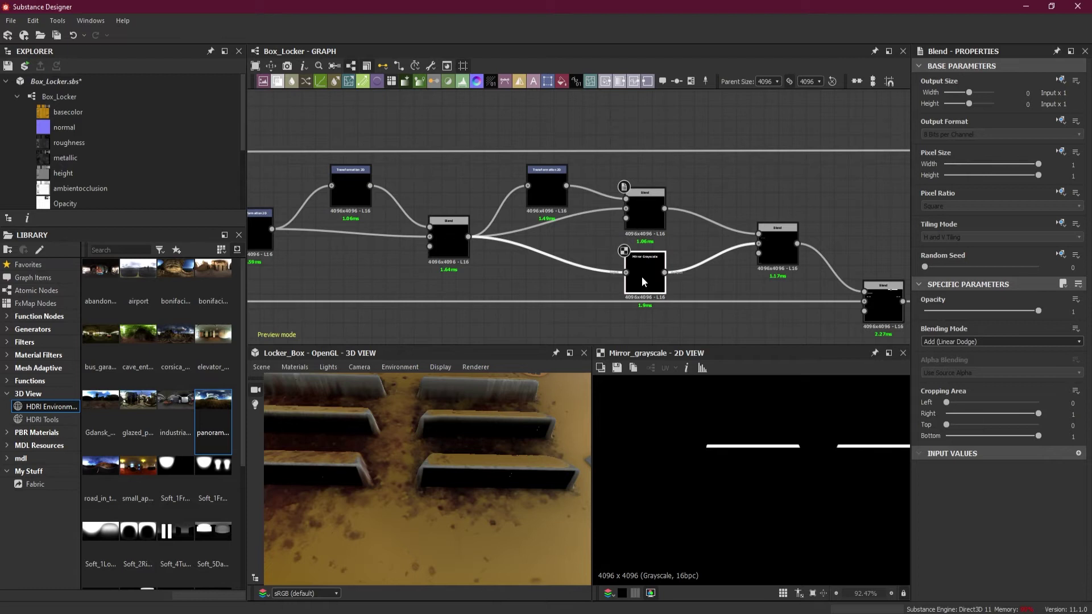
Try to mirror the slot pair vertically with Mirror Axis Y at an Axis Y Offset of 0.16.
left_click(651, 278)
scroll(841, 449, "down", 5)
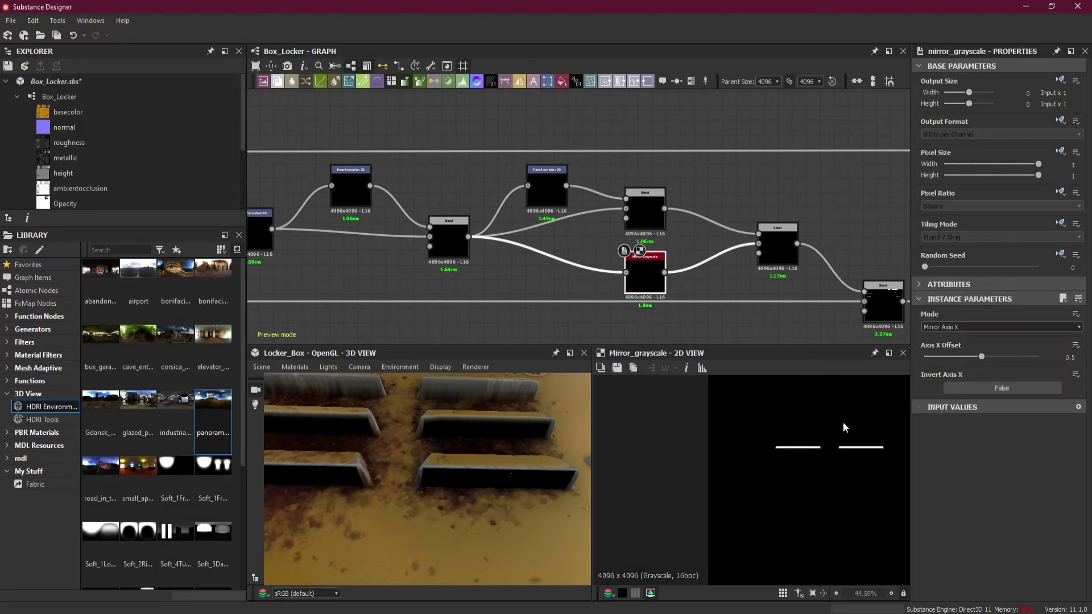
middle_click_drag(855, 421, 773, 470)
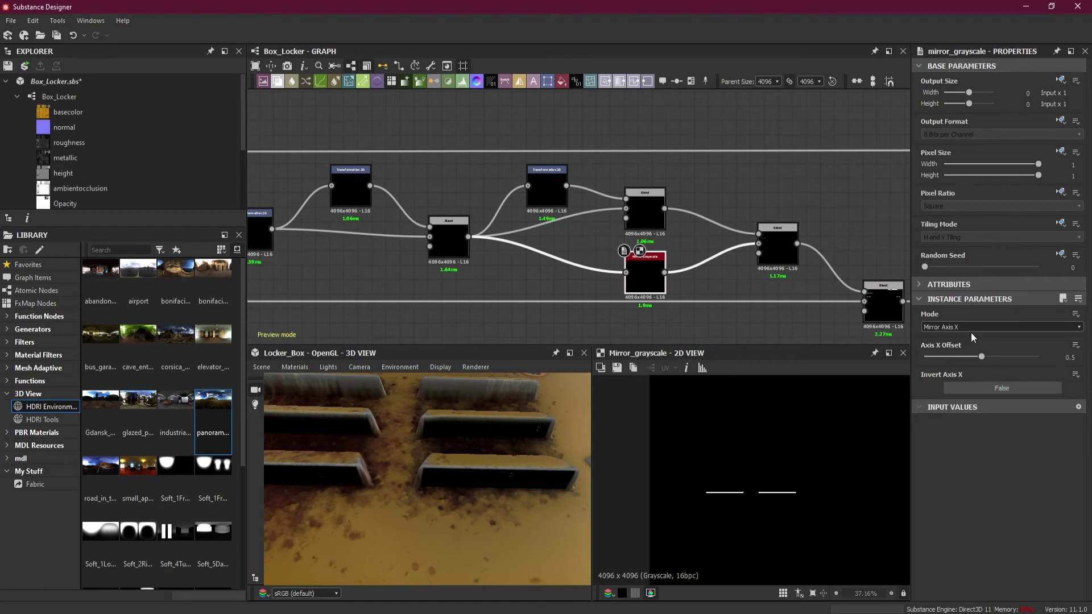
left_click(971, 330)
left_click(967, 344)
mouse_move(977, 357)
left_mouse_down()
mouse_move(944, 357)
mouse_move(1030, 356)
mouse_move(968, 356)
mouse_move(978, 353)
left_mouse_up()
left_click_drag(977, 356, 944, 357)
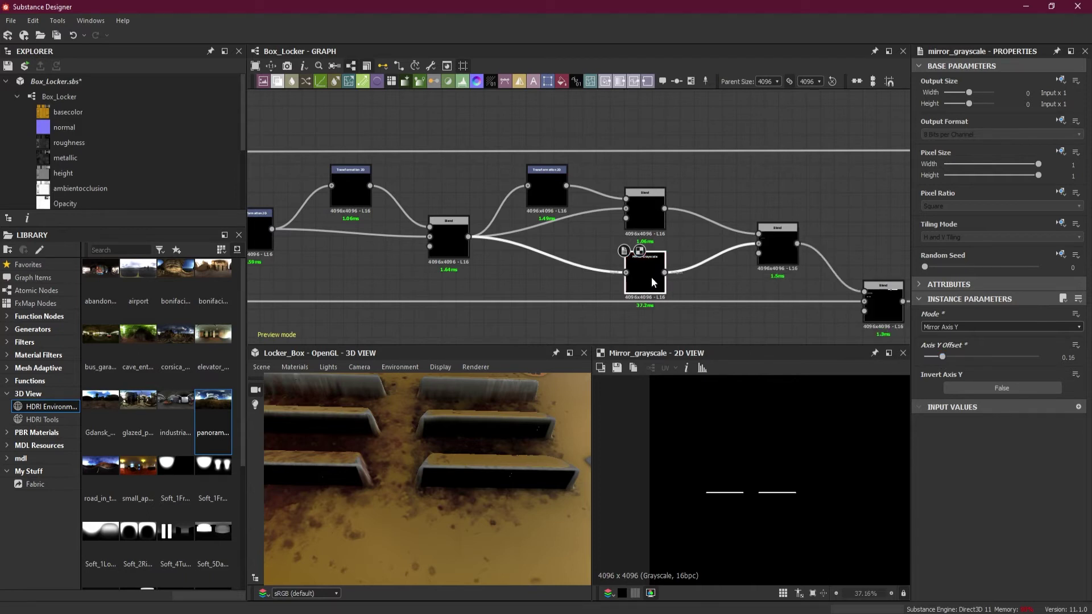
Replace the Mirror Grayscale node with a Transformation 2D in the link to the newest Blend's background.
key("Delete")
left_click(671, 239)
key("space")
key("Escape")
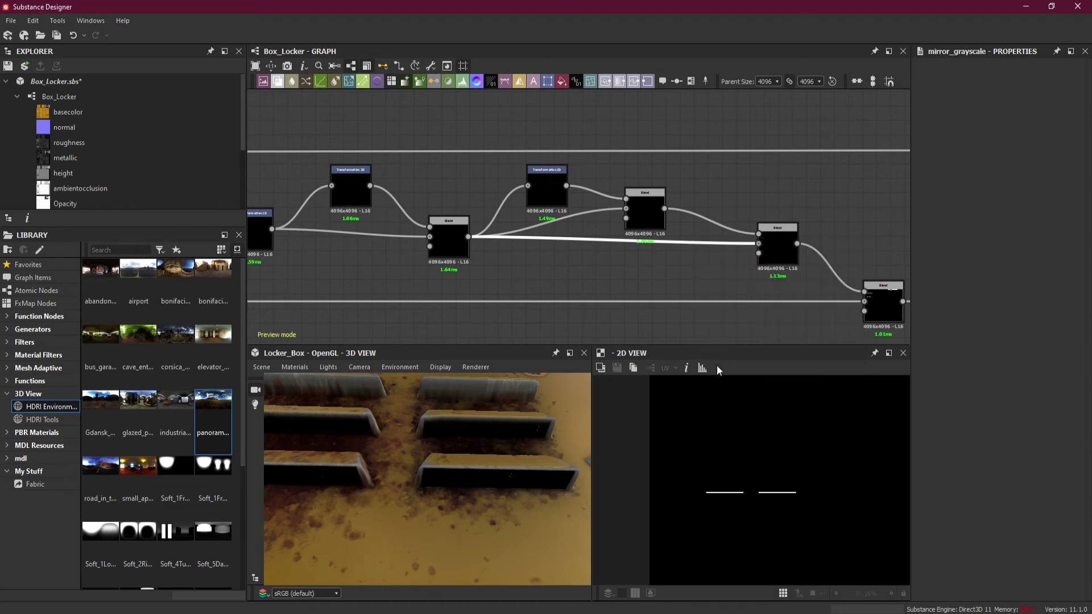
left_click(547, 81)
left_click_drag(612, 250, 639, 280)
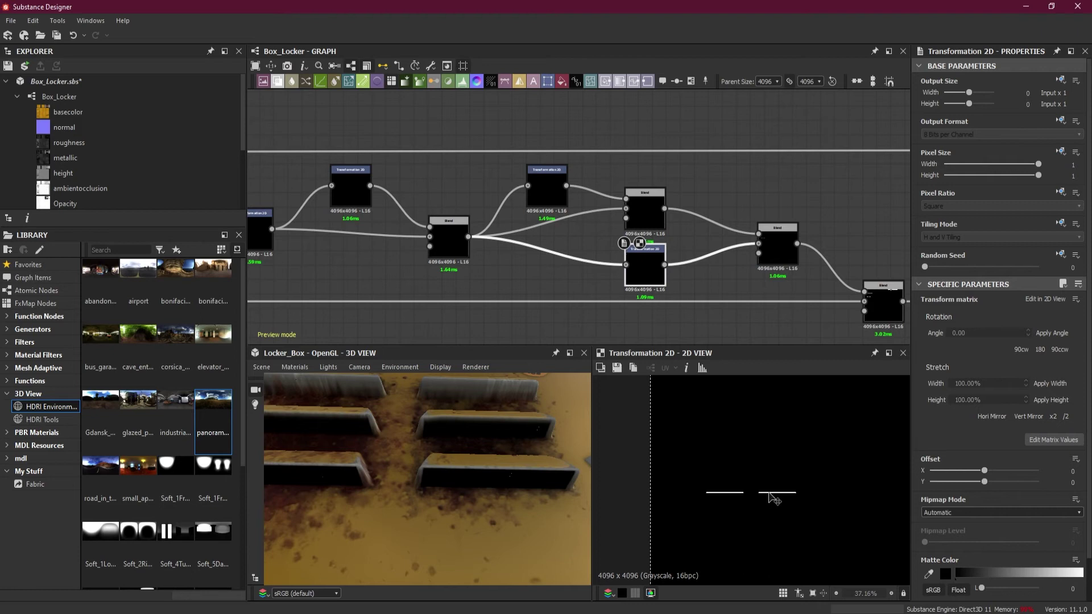
Shift the duplicated slot pair up onto the top row of vents at an Offset Y of about 0.041.
key("Up")
key("Up")
key("Up")
key("Up")
key("Up")
key("Up")
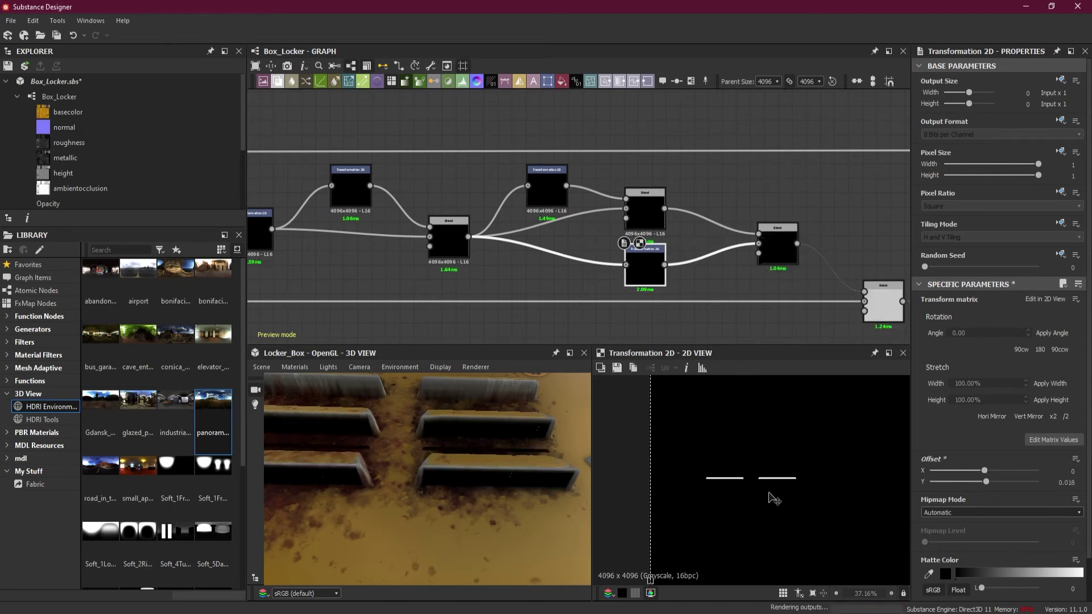
key("Up")
key("Up")
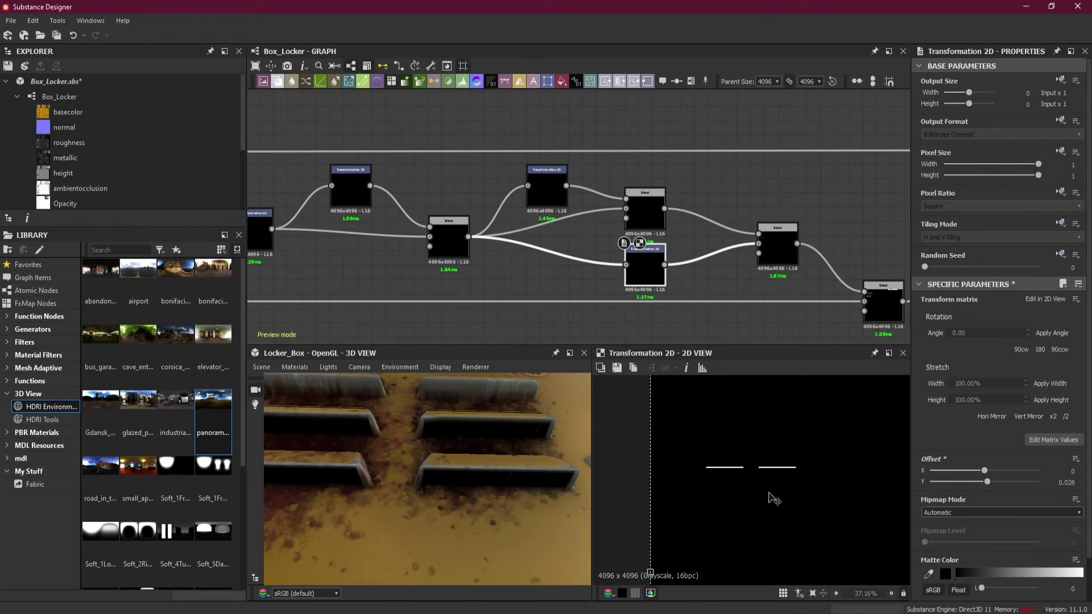
key("Up")
key("Up")
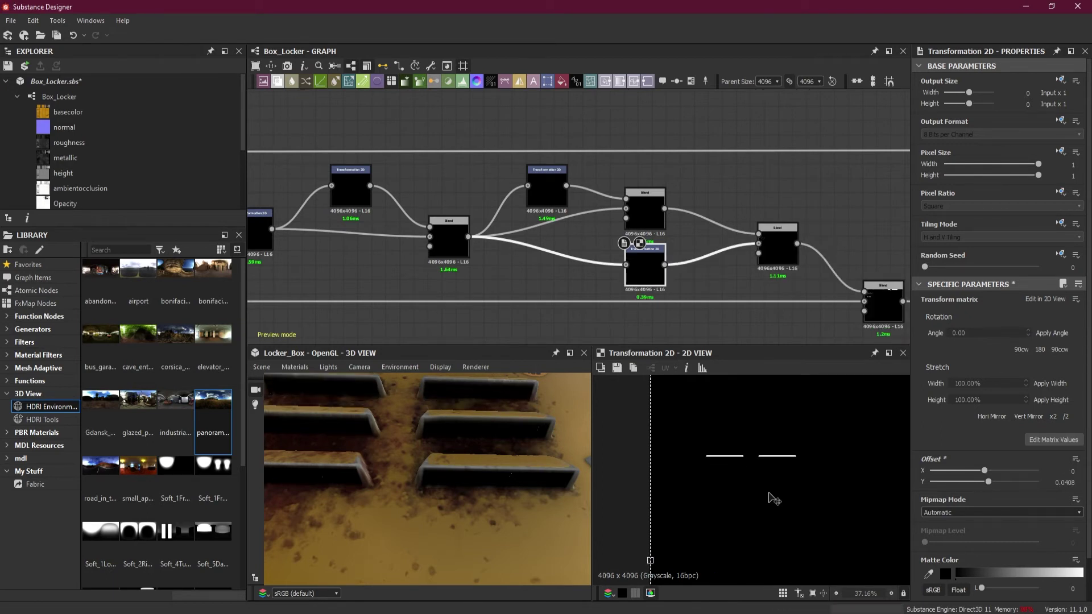
key("Up")
Move the final Blend and the two nodes after it further along the graph to make room for more nodes.
scroll(747, 295, "down", 5)
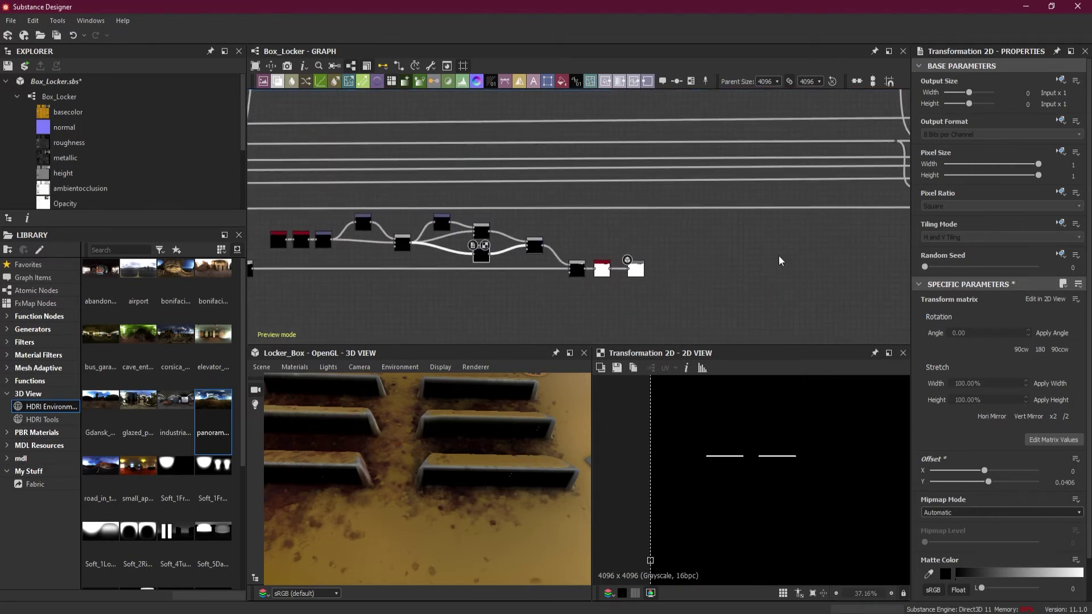
left_click_drag(579, 276, 722, 278)
left_click(596, 227)
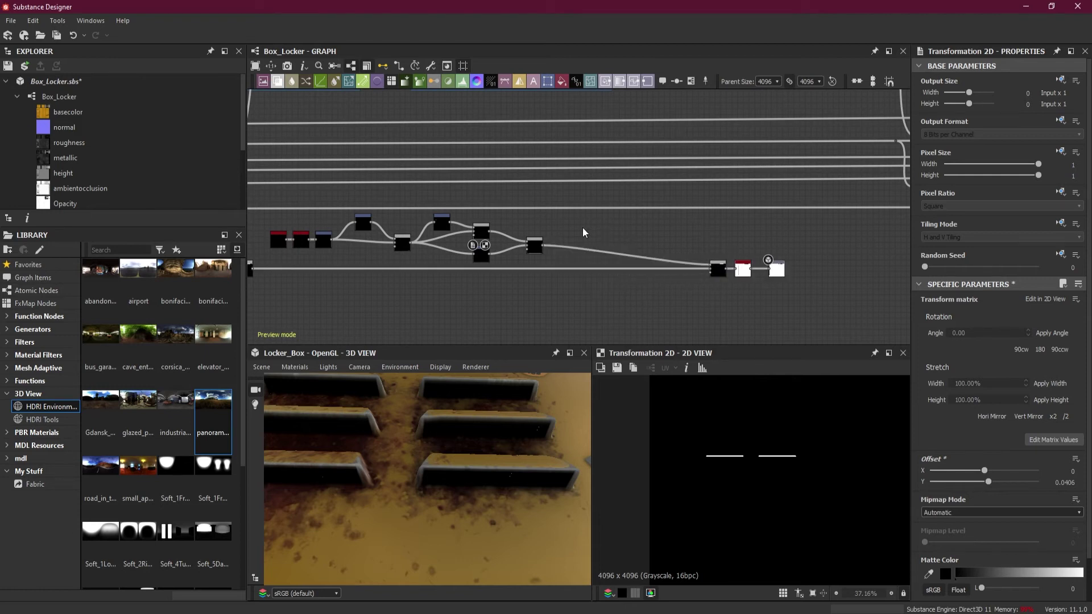
Insert a Blend in the link between the three-row Blend and the final Blend, with its mode set to Add (Linear Dodge).
scroll(579, 233, "up", 1)
scroll(578, 227, "up", 1)
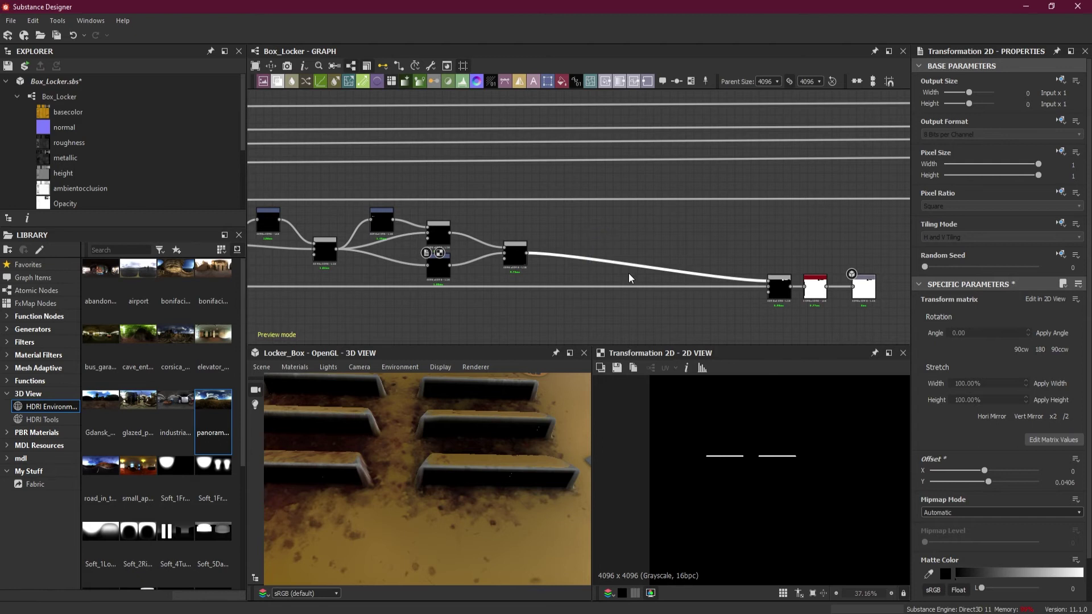
key("space")
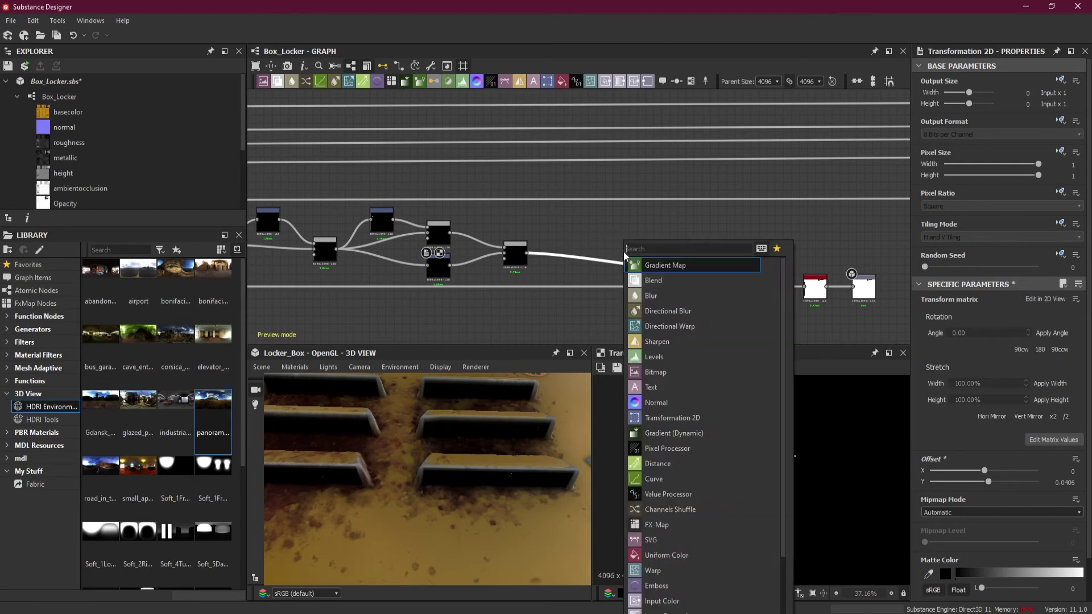
left_click(670, 276)
left_click_drag(644, 269, 638, 253)
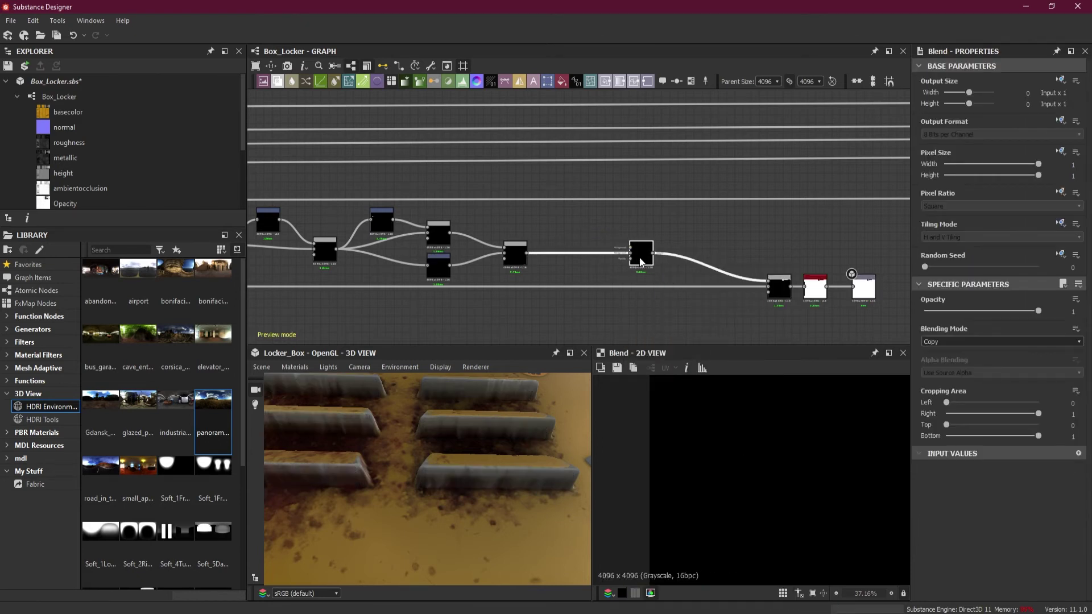
left_click(963, 343)
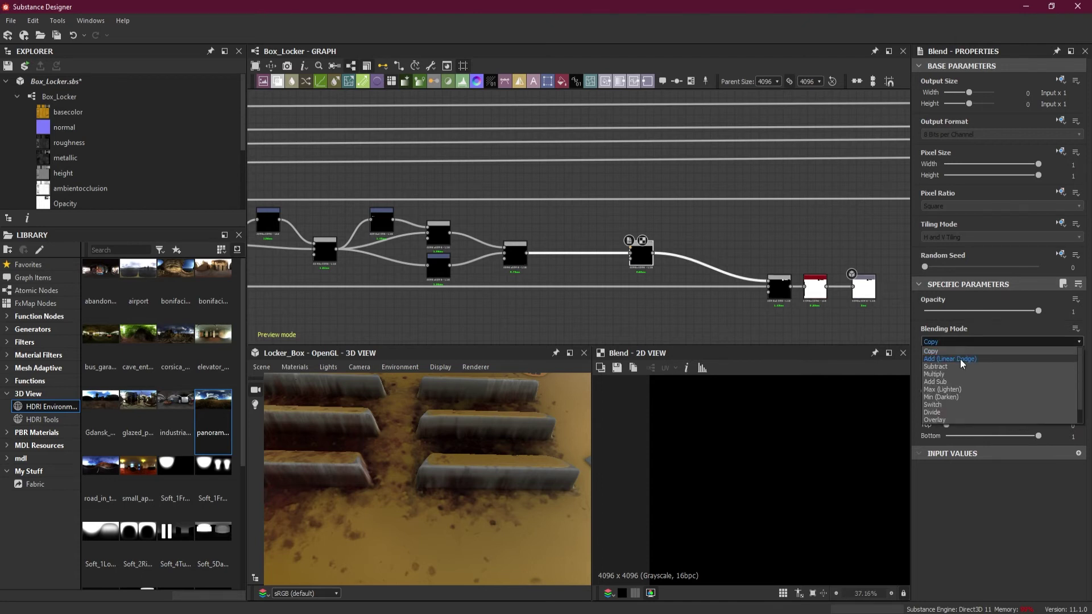
left_click(960, 360)
Branch the single-slot Transformation 2D into a new Transformation 2D that feeds the newest Blend's foreground.
middle_click_drag(617, 308, 784, 287)
scroll(371, 255, "up", 3)
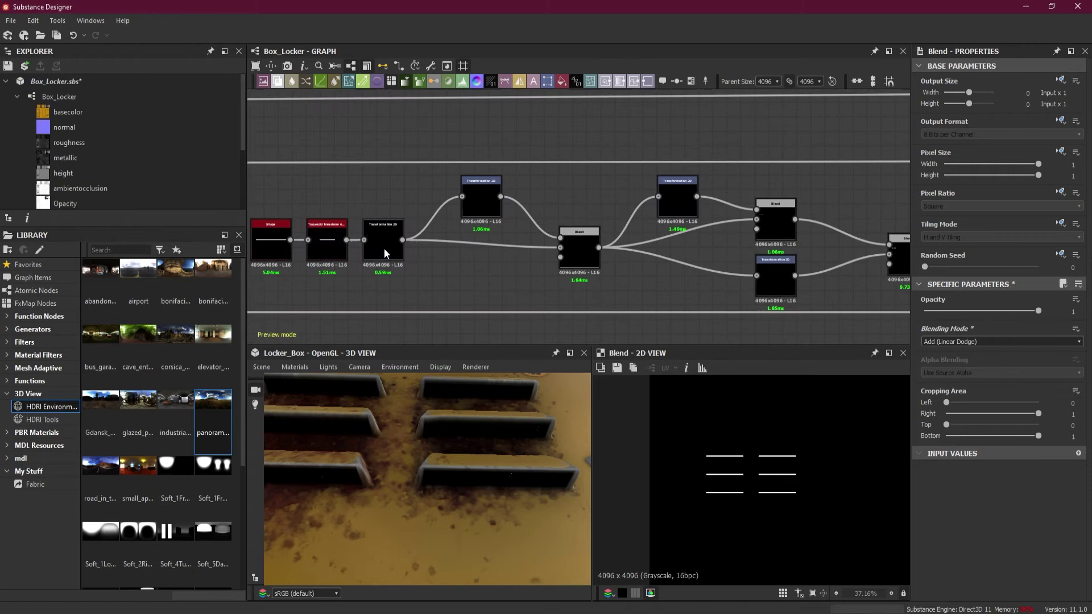
left_click(384, 248)
scroll(400, 257, "down", 4)
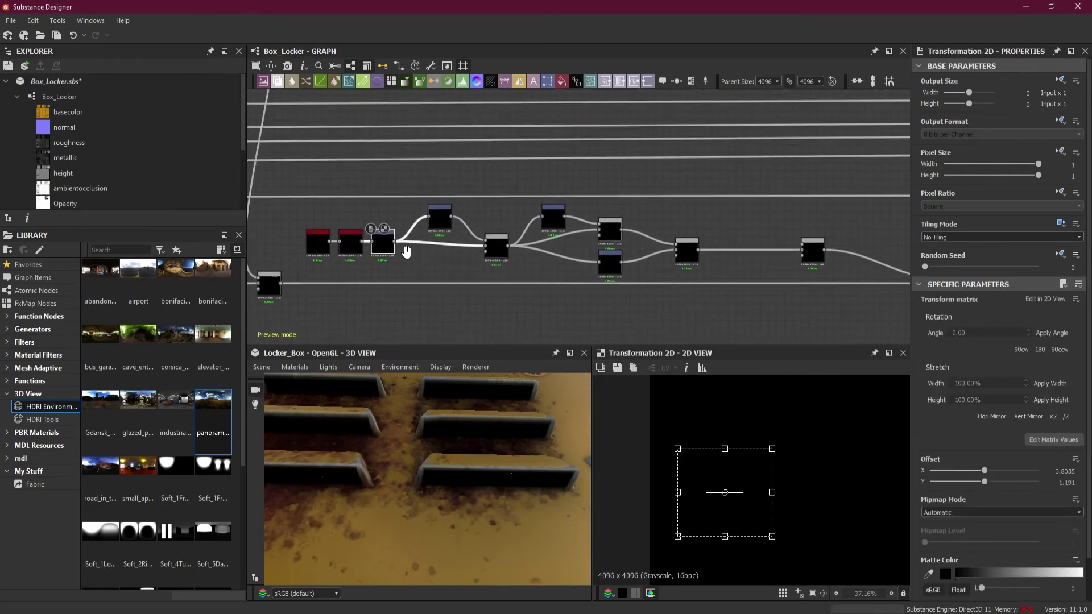
left_click_drag(337, 230, 587, 149)
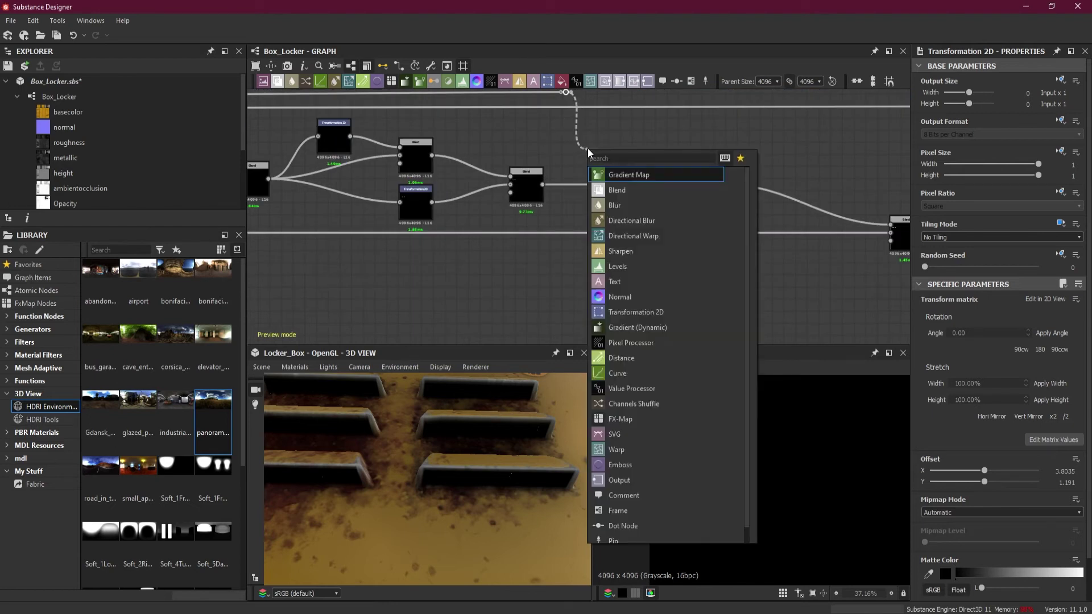
left_click(647, 311)
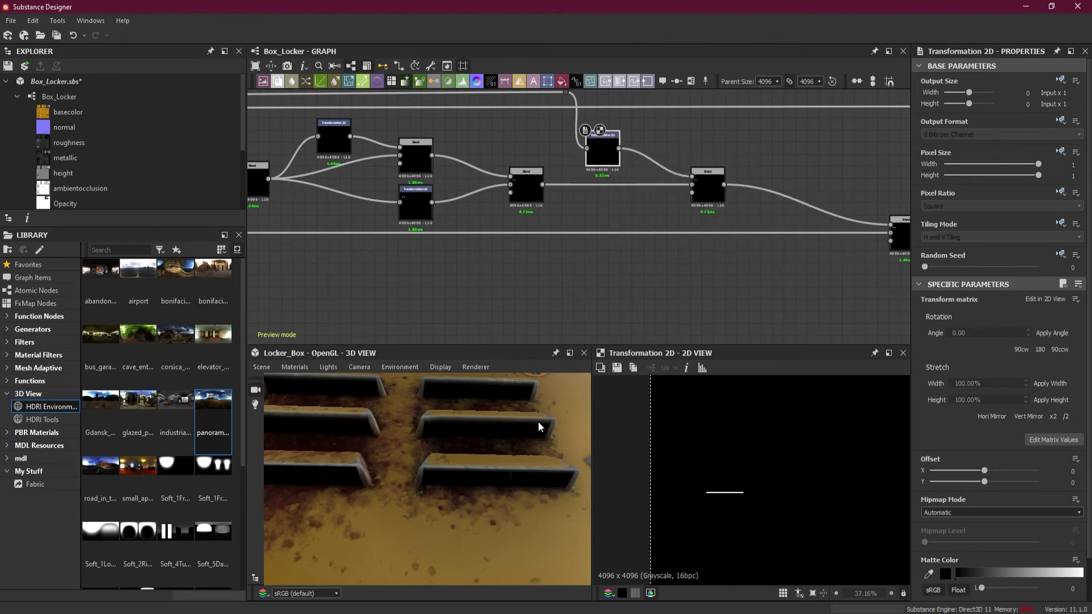
Move the copied single slot down towards the group of three wide vents, at an Offset Y of about -0.396.
scroll(539, 428, "down", 5)
scroll(468, 526, "up", 4)
middle_click_drag(469, 526, 484, 336)
scroll(493, 500, "down", 5)
middle_click_drag(493, 518, 489, 459)
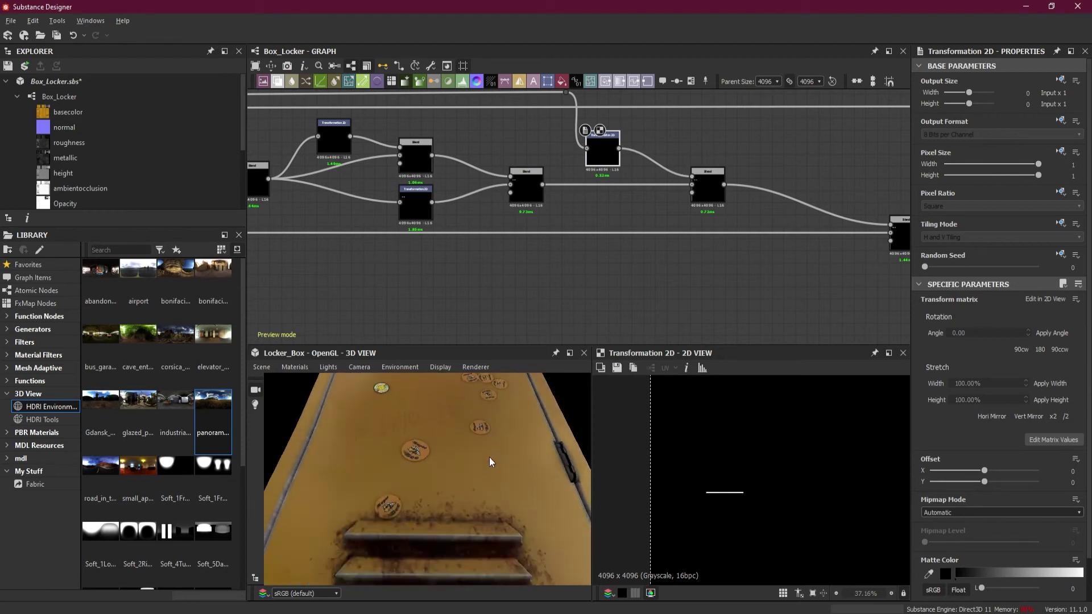
scroll(490, 449, "up", 4)
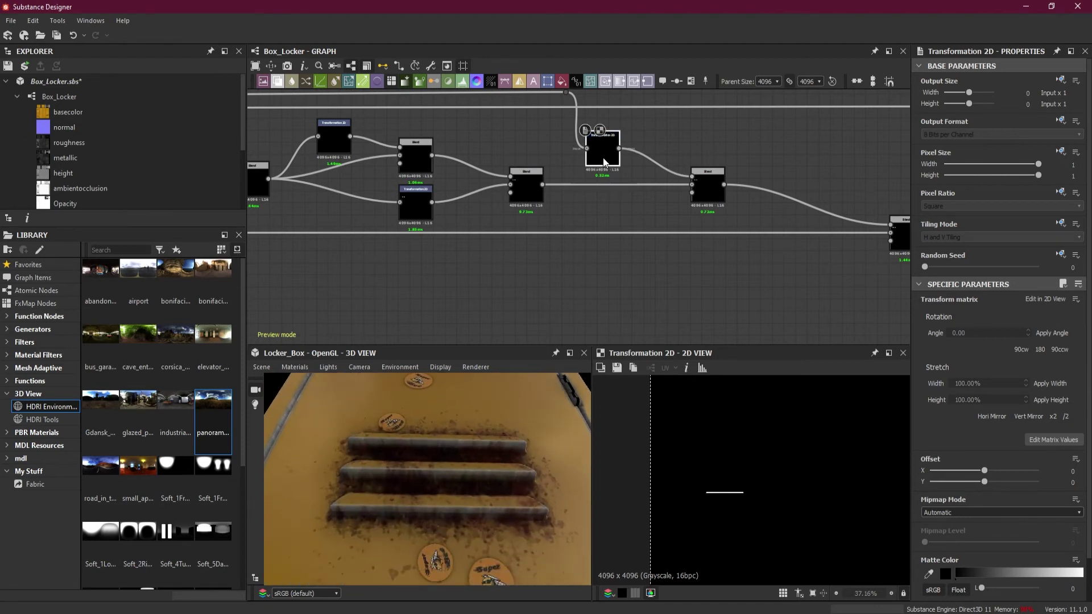
scroll(604, 163, "up", 3)
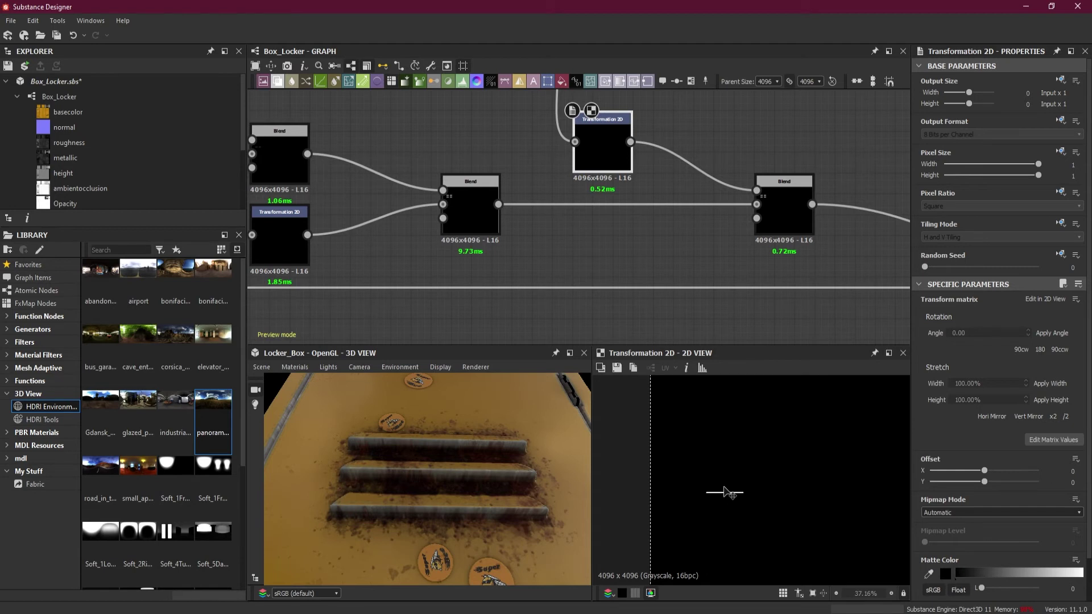
scroll(724, 493, "down", 5)
key("f")
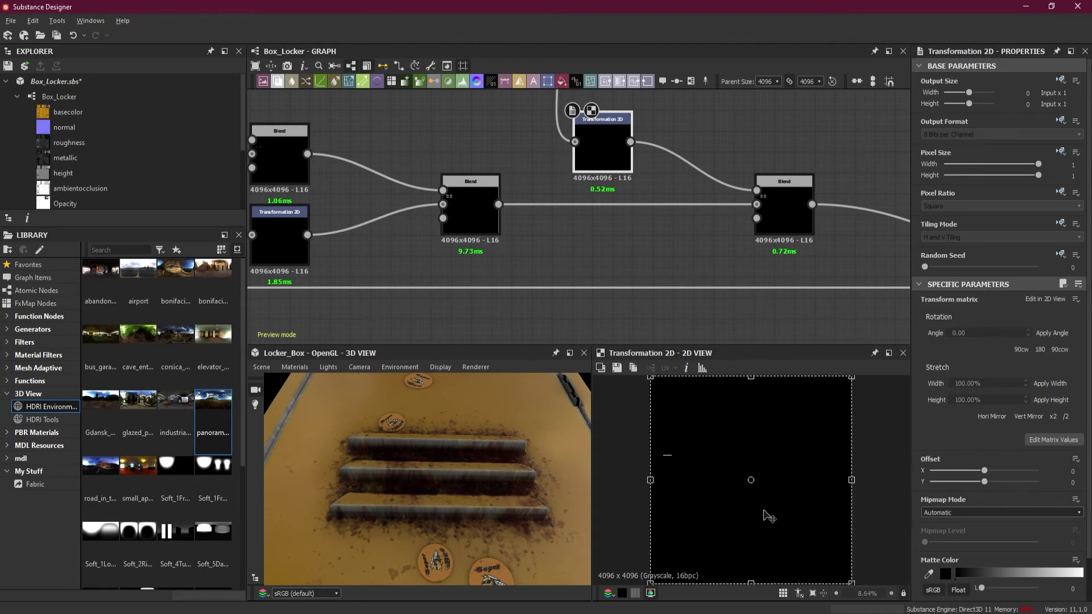
left_click_drag(694, 460, 697, 541)
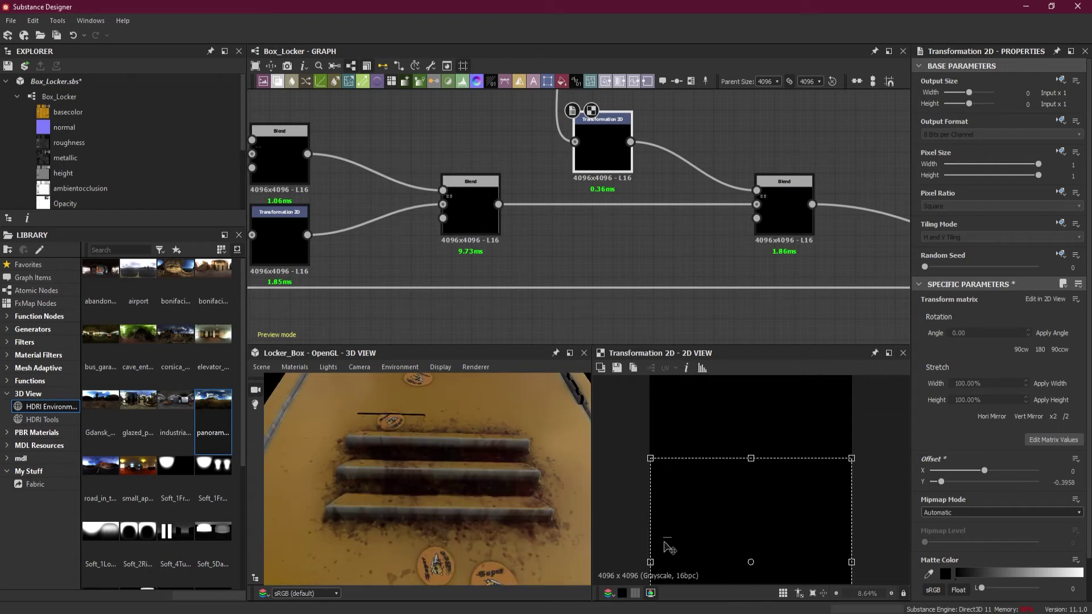
Lower the copied slot onto the uppermost wide vent at an Offset Y of about -0.424.
scroll(669, 549, "up", 3)
scroll(742, 450, "up", 3)
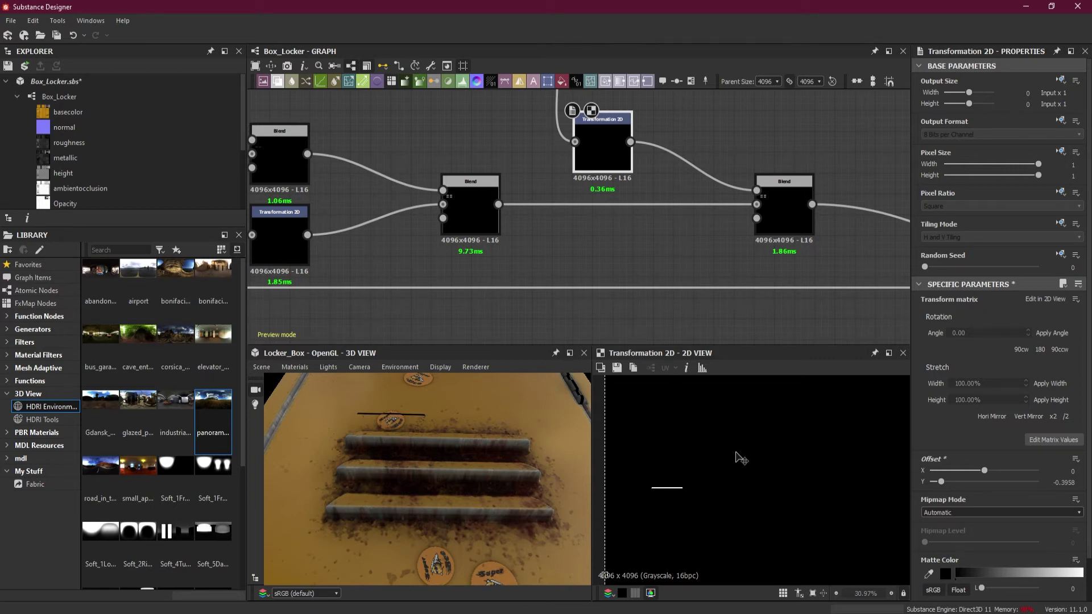
key("Down")
key("Down")
key("Down")
key("Down")
key("Down")
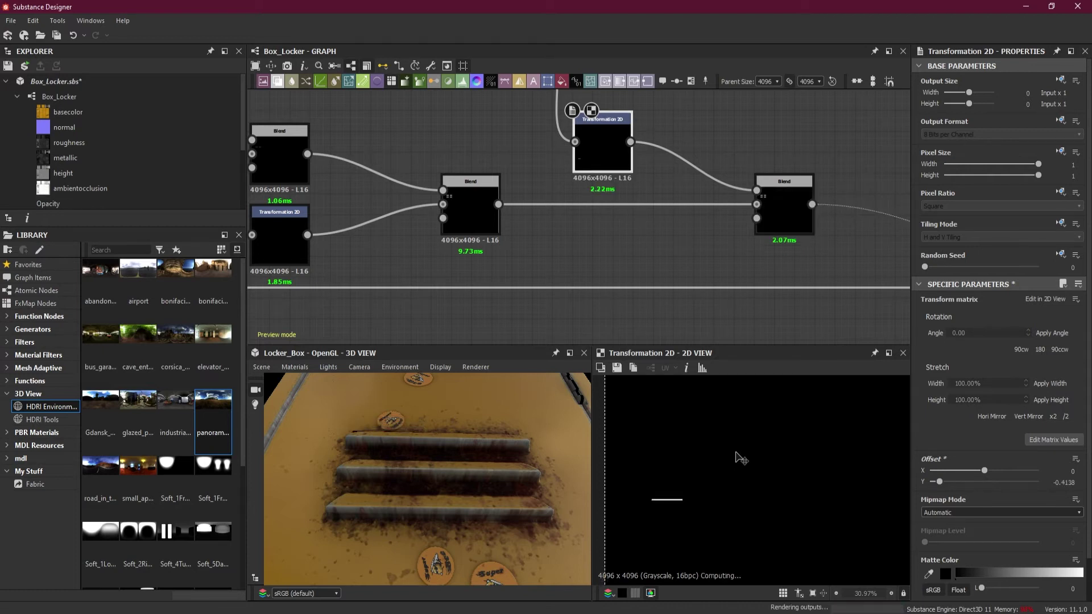
key("Down")
key("Down")
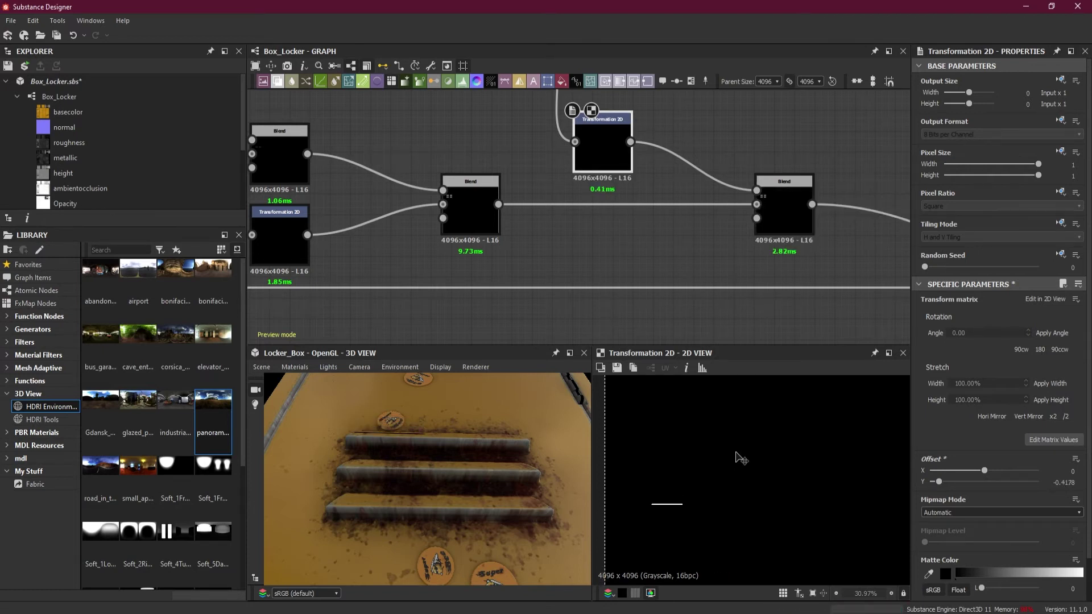
key("Down")
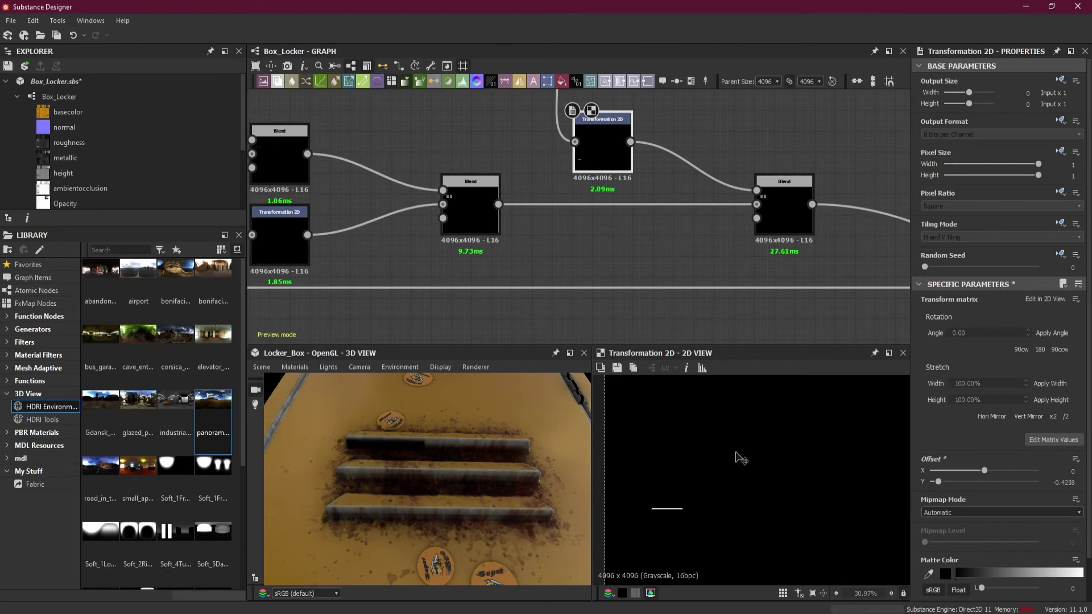
key("Up")
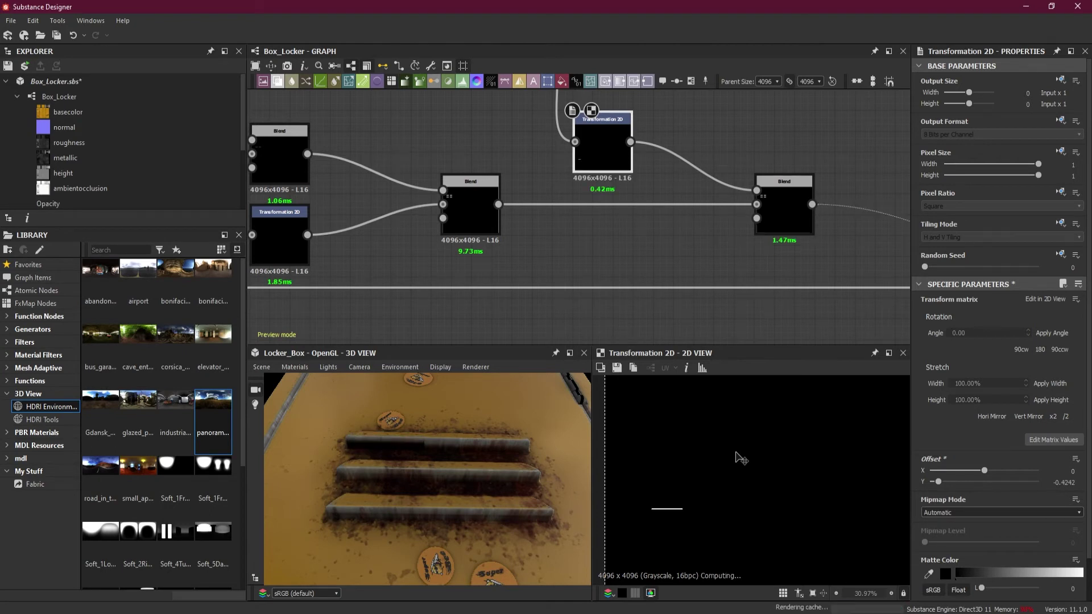
Shift the copied slot sideways to the middle of the uppermost wide vent, at an Offset X of about -0.026.
key("Right")
key("Right")
key("Right")
key("Right")
key("Right")
key("Right")
key("Right")
key("Right")
key("Right")
key("Right")
key("Right")
key("Right")
key("Right")
key("Right")
key("Left")
key("Left")
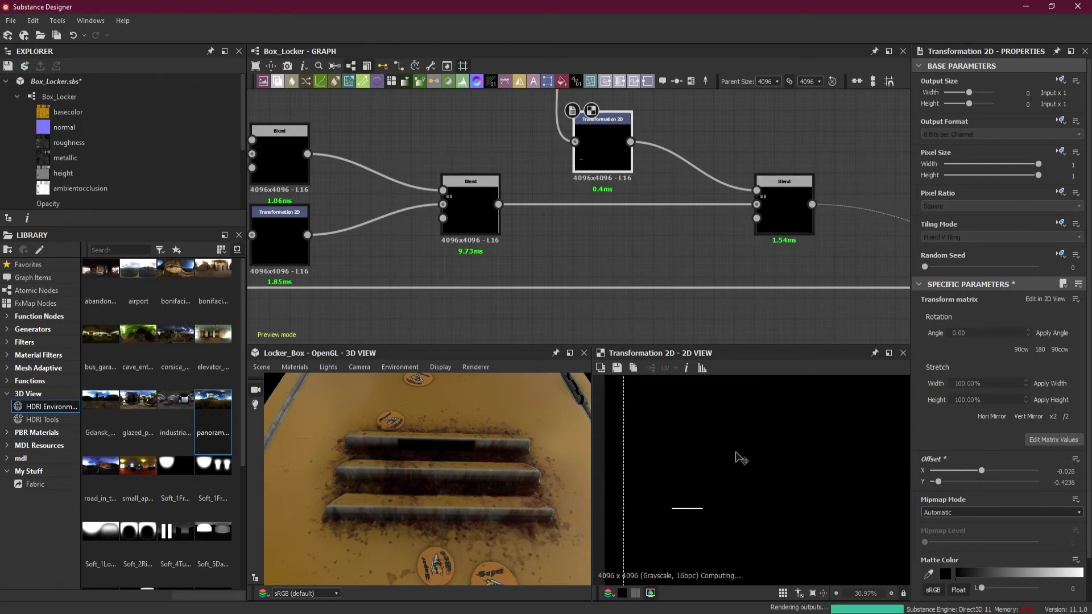
key("Right")
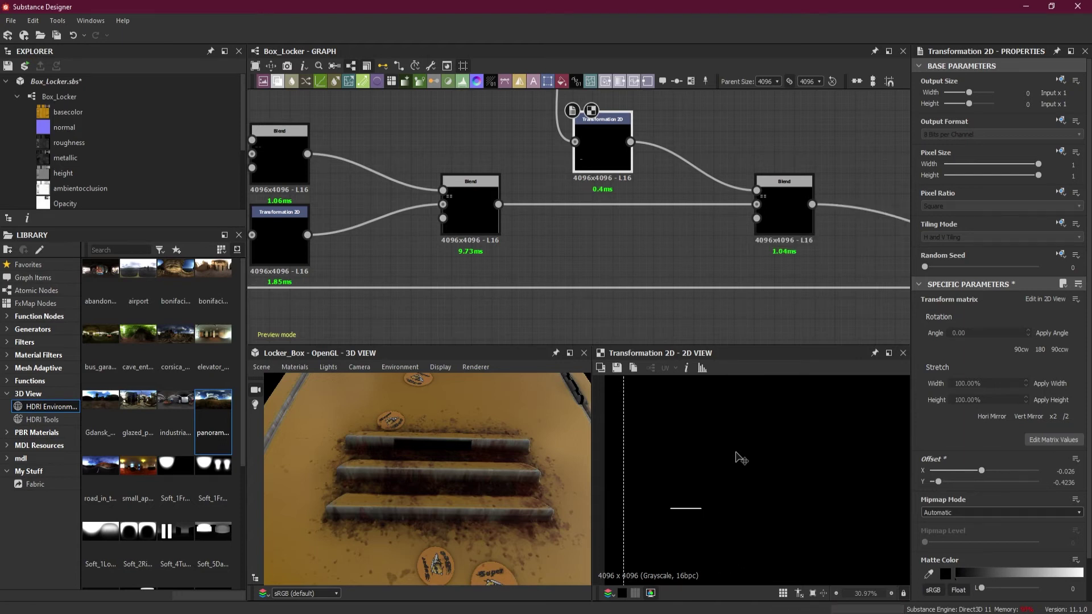
Stretch the copied slot horizontally about the transform's centre to roughly one and a half times its width.
scroll(677, 515, "down", 4)
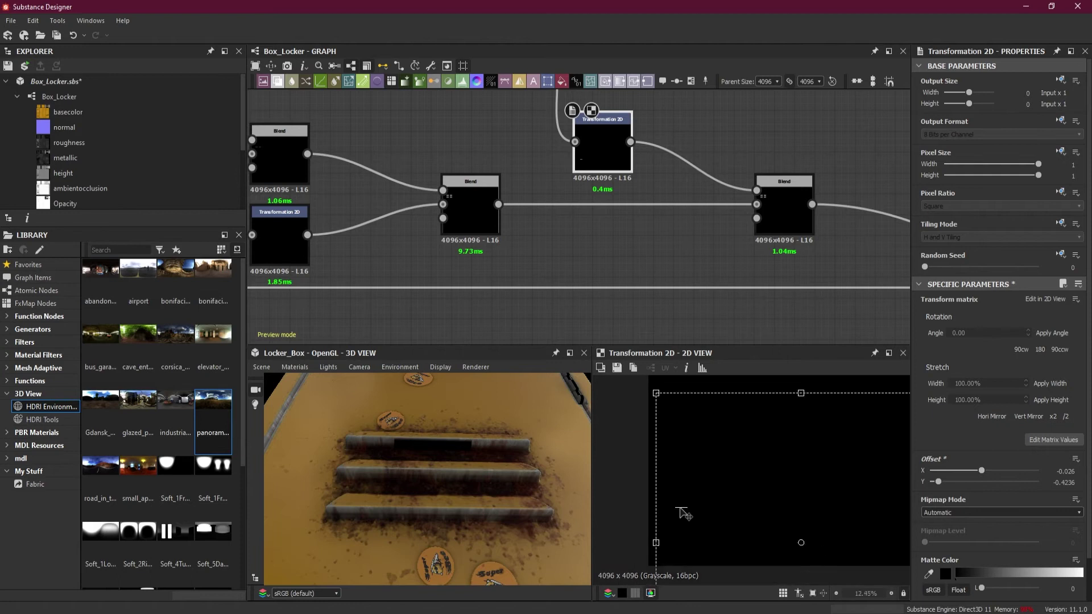
left_click_drag(657, 542, 655, 542)
key("ctrl+z")
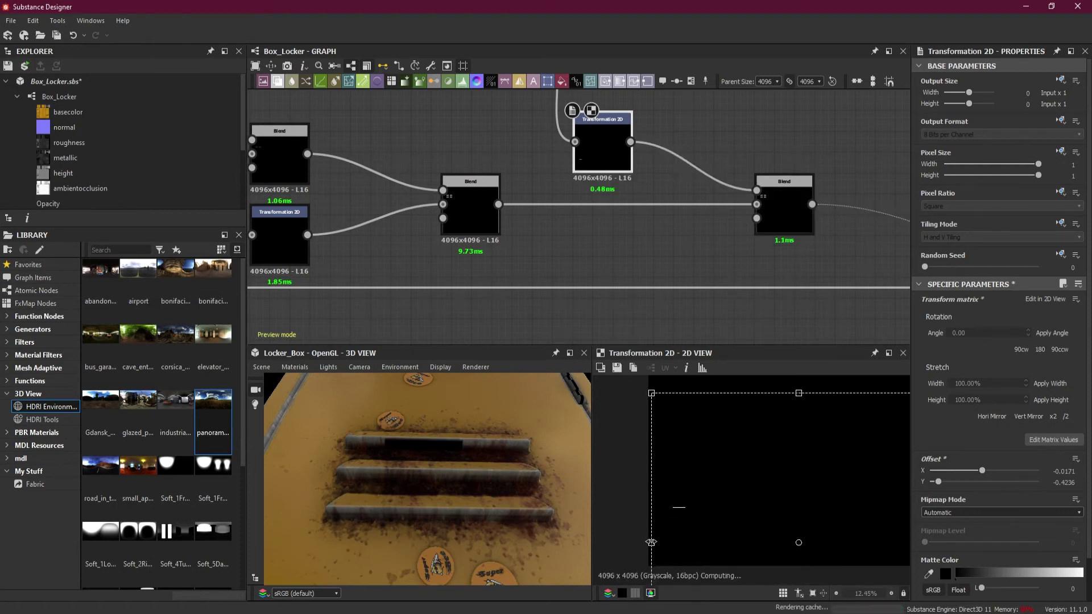
scroll(646, 542, "down", 3)
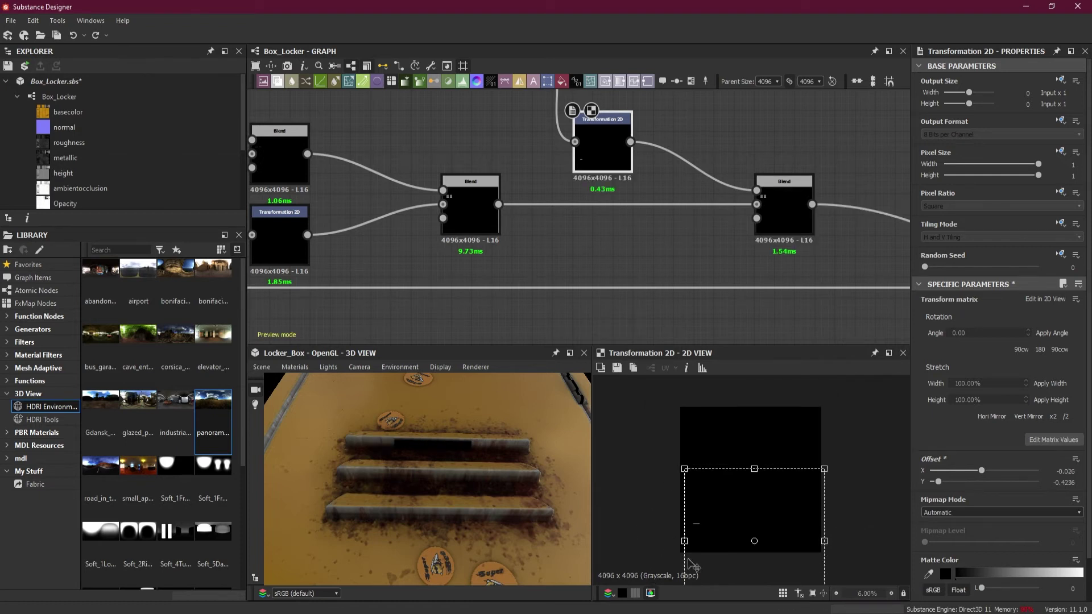
left_click_drag(685, 541, 651, 541)
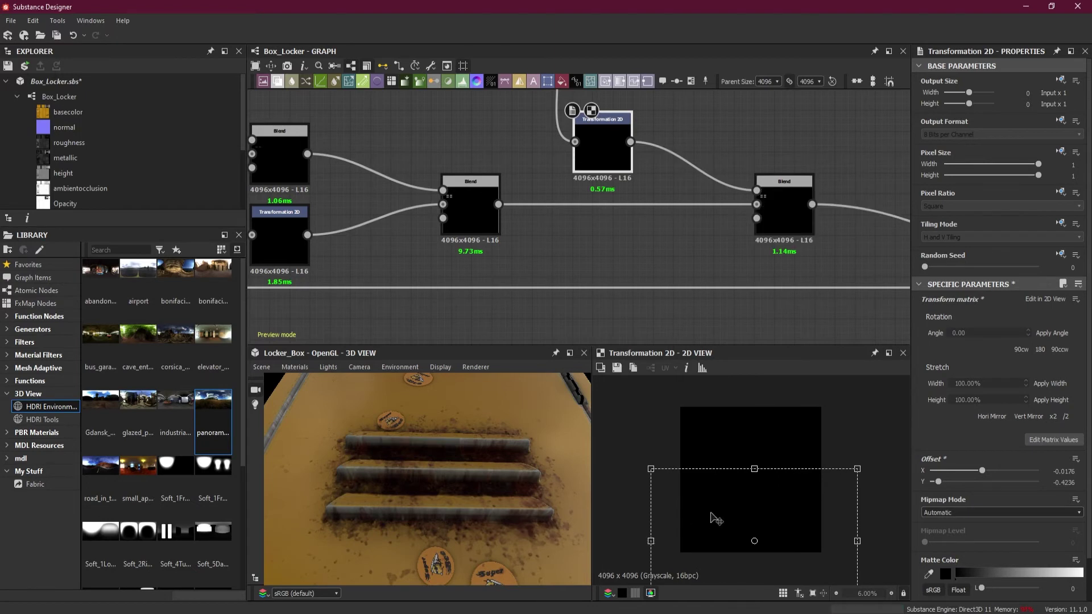
Shift the stretched slot sideways back onto the uppermost wide vent, at an Offset X of about -0.142.
left_click_drag(721, 513, 734, 513)
key("Right")
key("Right")
key("Right")
key("Right")
key("Right")
key("Right")
key("Right")
key("Right")
key("Right")
key("Right")
key("Right")
key("Right")
key("Right")
key("Right")
key("Right")
key("Right")
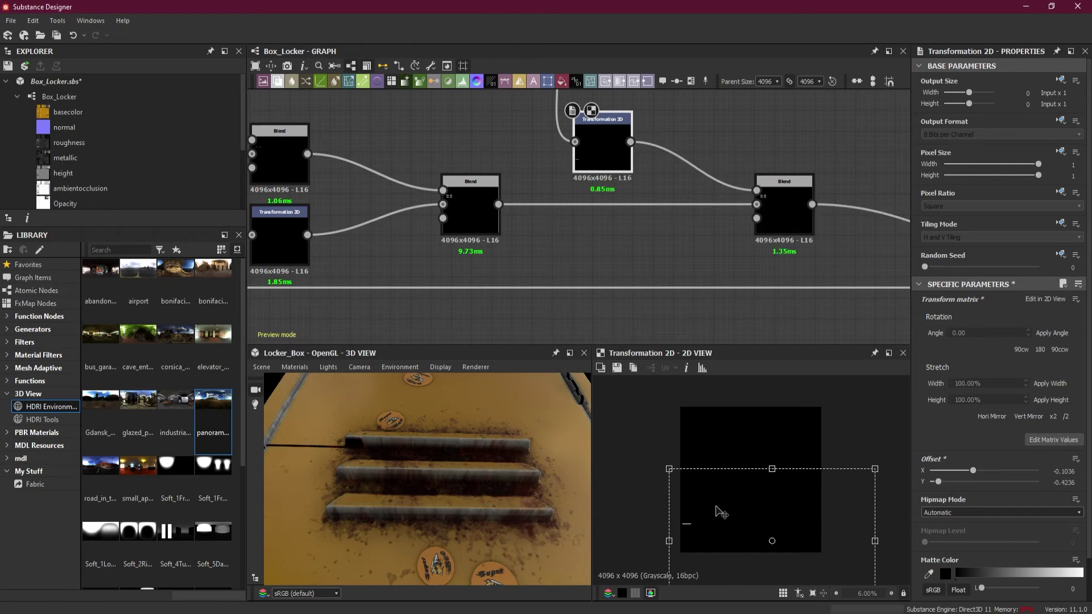
key("Right")
key("Right")
key("Right")
key("Right")
key("Right")
key("Right")
key("Right")
key("Right")
key("Right")
key("Right")
key("Right")
key("Right")
key("Right")
key("Right")
key("Right")
key("Right")
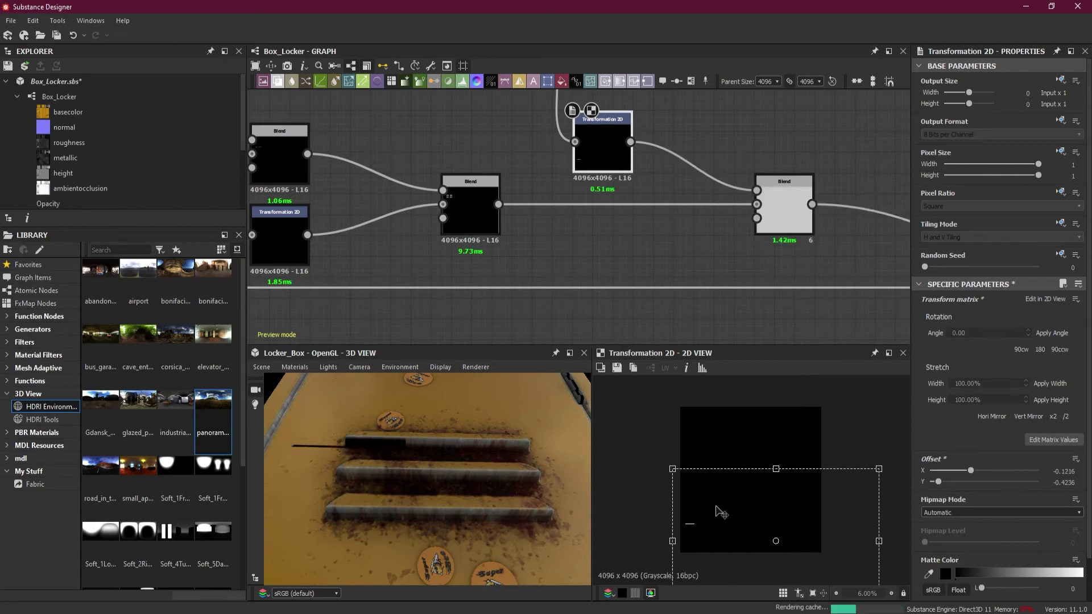
key("Right")
key("Right")
key("Right")
key("Right")
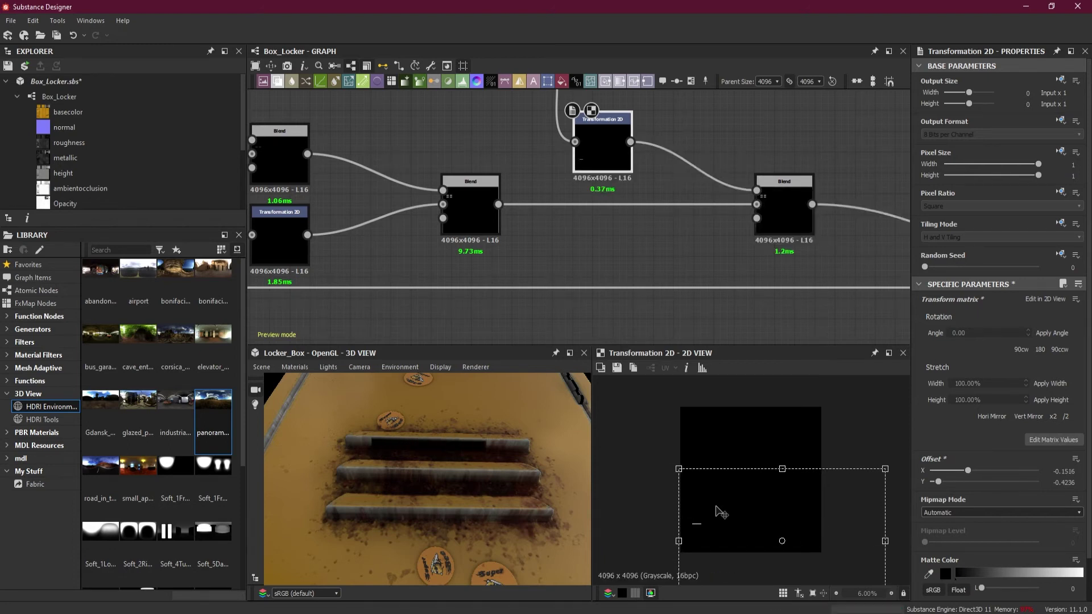
key("Left")
key("Left")
key("Left")
key("Left")
key("Left")
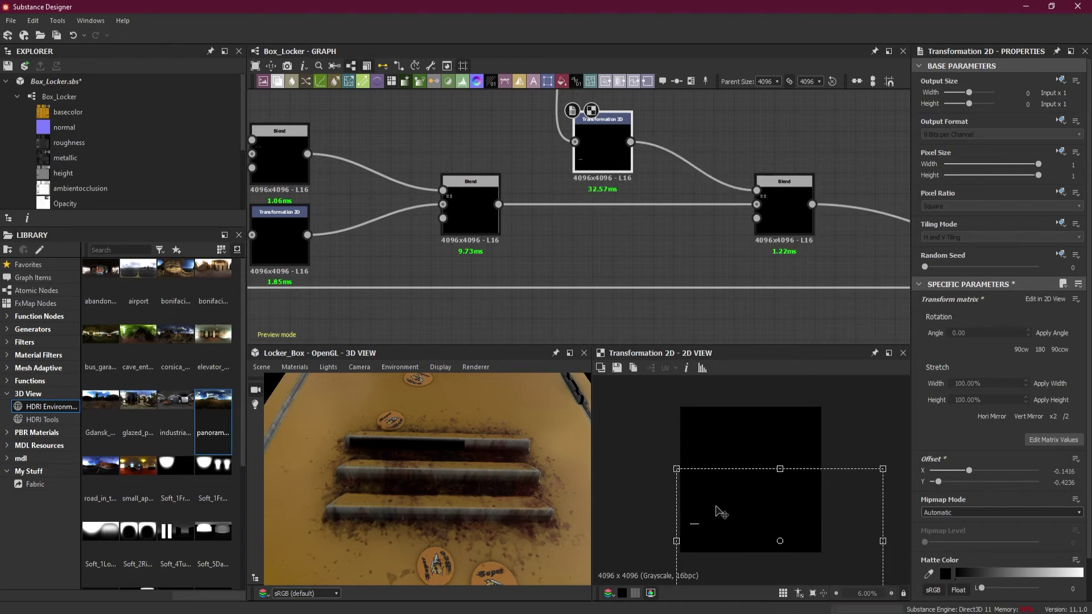
Move the transform's pivot onto the near end of the stretched slot bar in the 2D view.
scroll(721, 512, "up", 3)
middle_click_drag(706, 537, 707, 447)
scroll(683, 444, "up", 2)
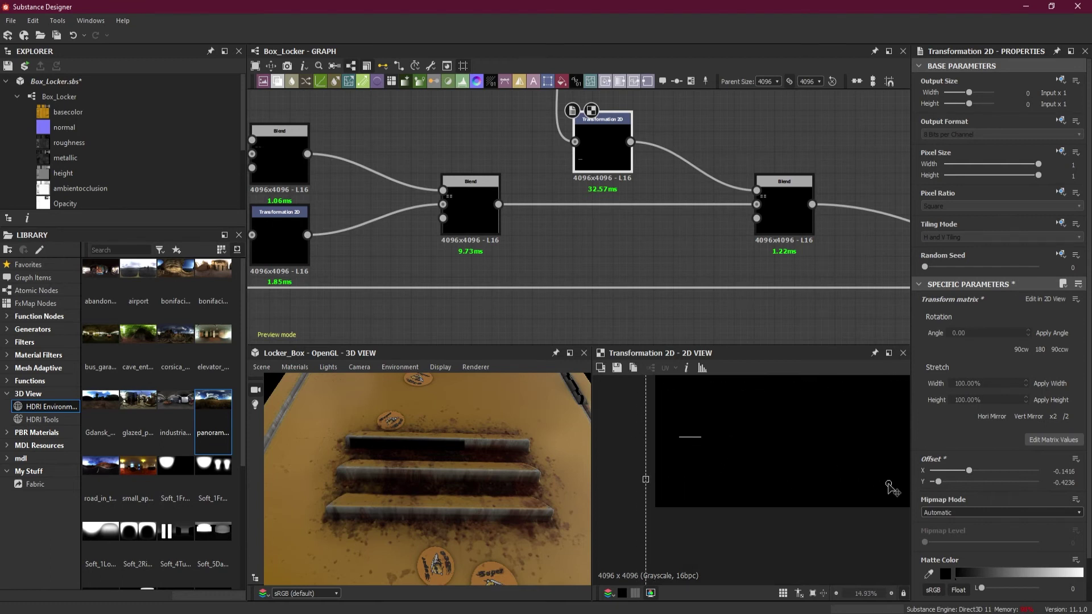
scroll(680, 445, "up", 3)
scroll(681, 446, "up", 3)
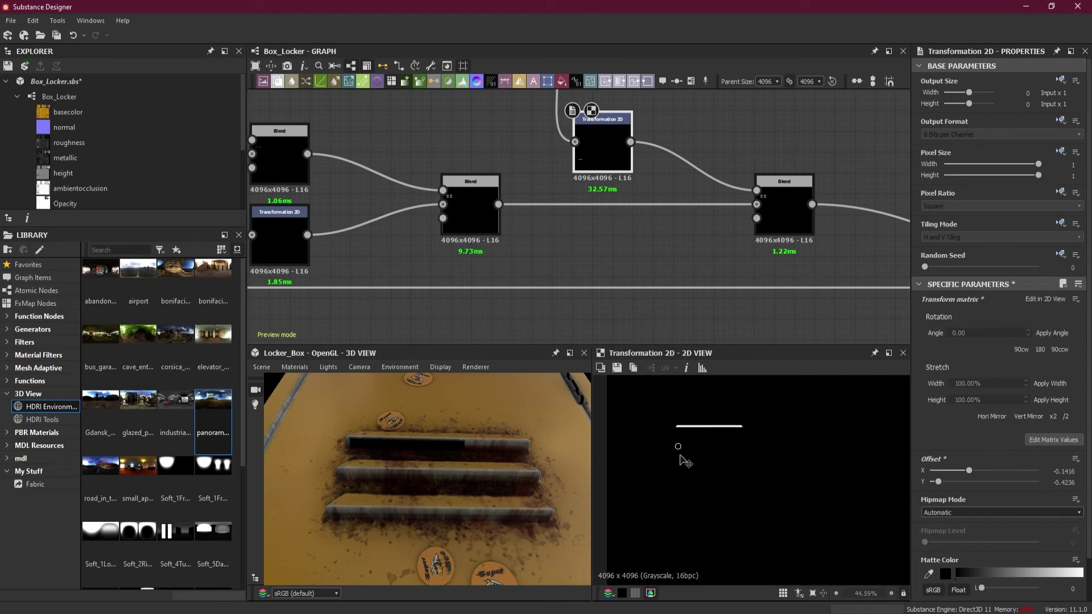
scroll(672, 428, "up", 1)
scroll(673, 428, "up", 10)
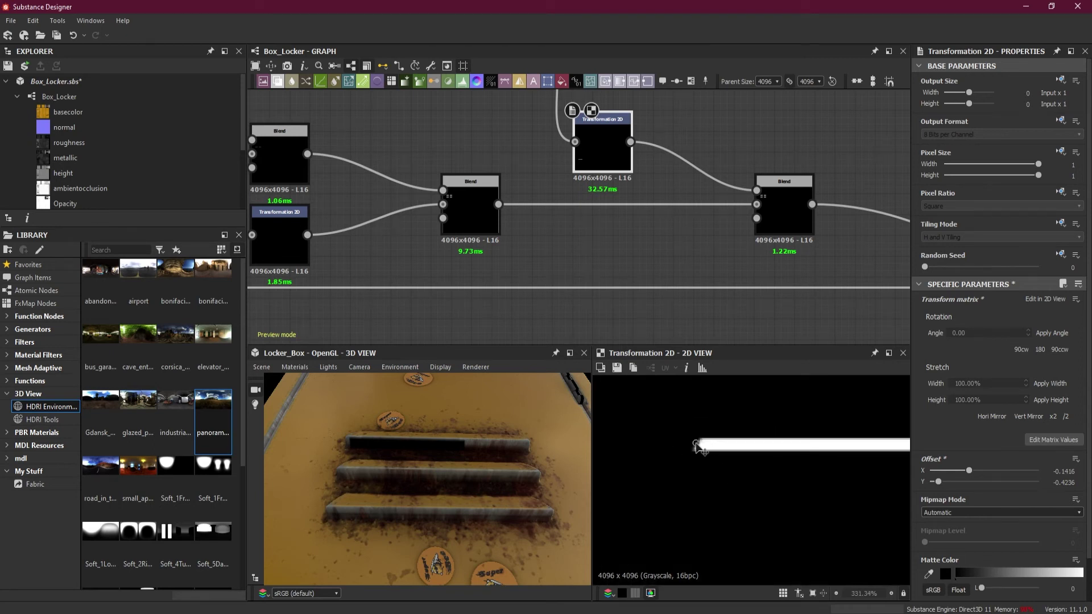
scroll(700, 448, "down", 20)
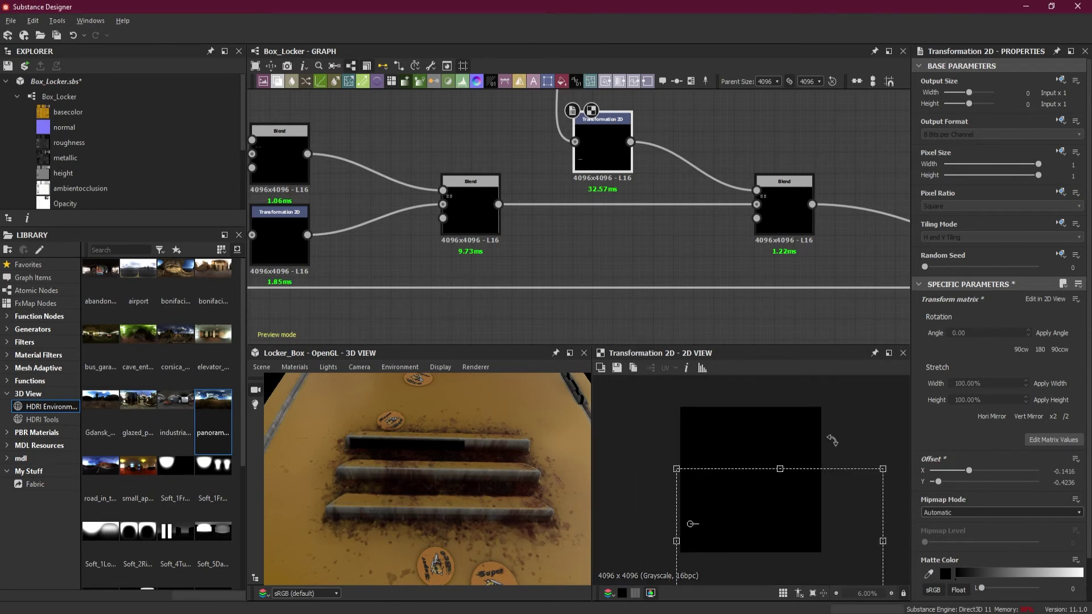
Stretch the slot further horizontally and nudge it sideways along the uppermost wide vent to an Offset X of about -0.237.
left_click_drag(883, 541, 909, 542)
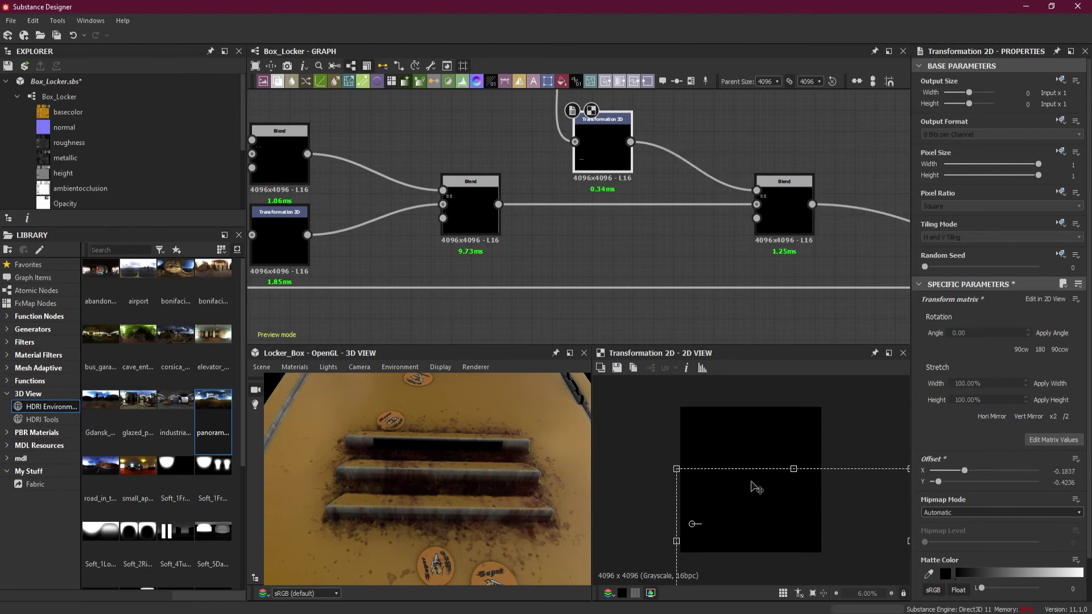
scroll(705, 534, "down", 4)
left_click_drag(830, 508, 862, 509)
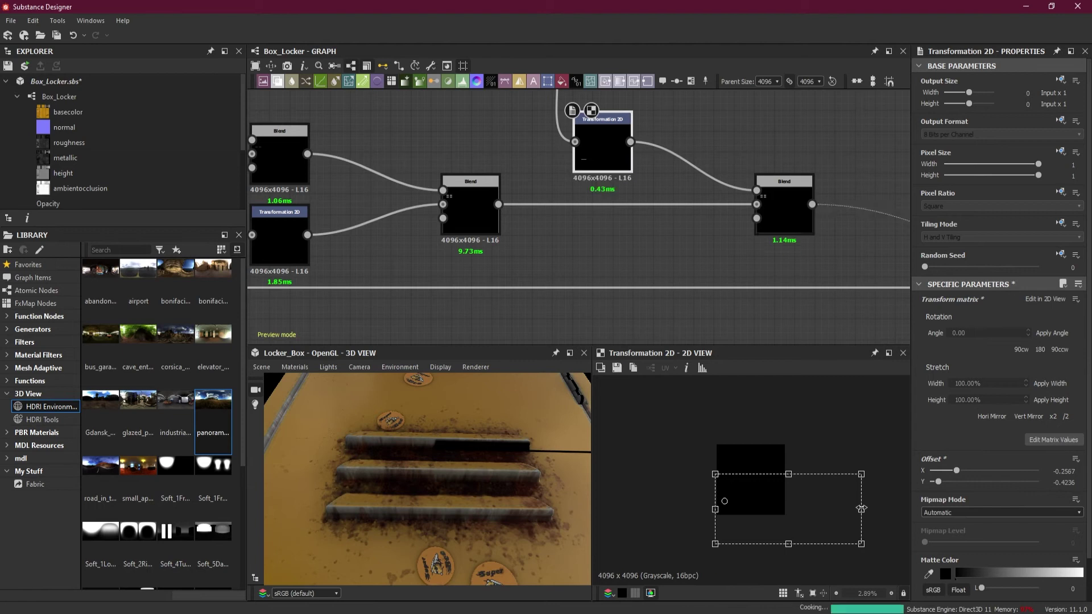
key("Left")
key("Left")
key("Left")
key("Left")
key("Left")
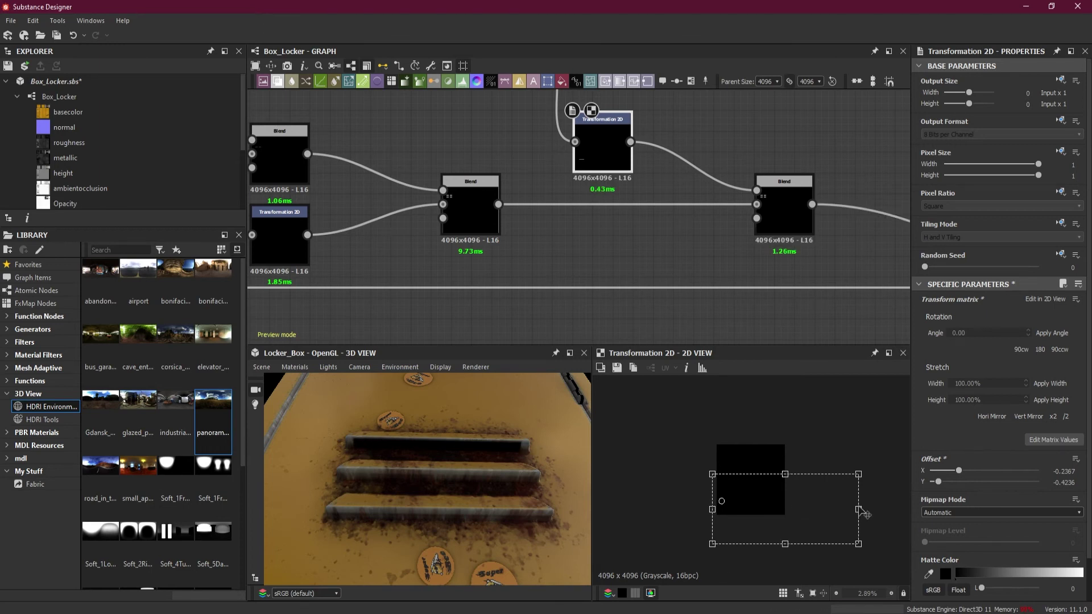
Fine-tune the slot's width and sideways position to fill the uppermost wide vent, at an Offset X of about -0.244.
left_click_drag(859, 510, 872, 510)
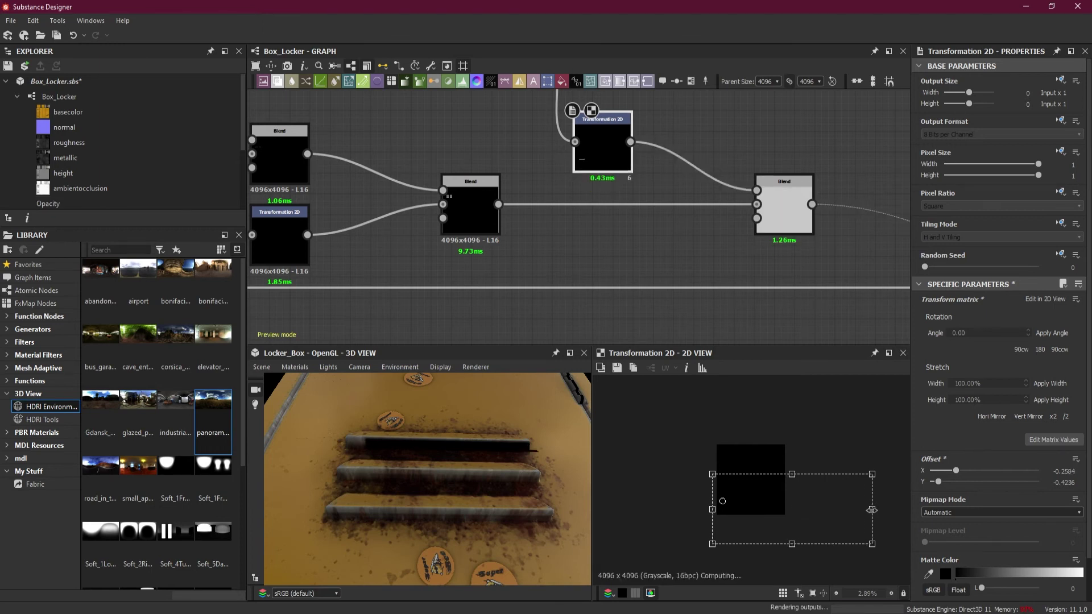
key("Left")
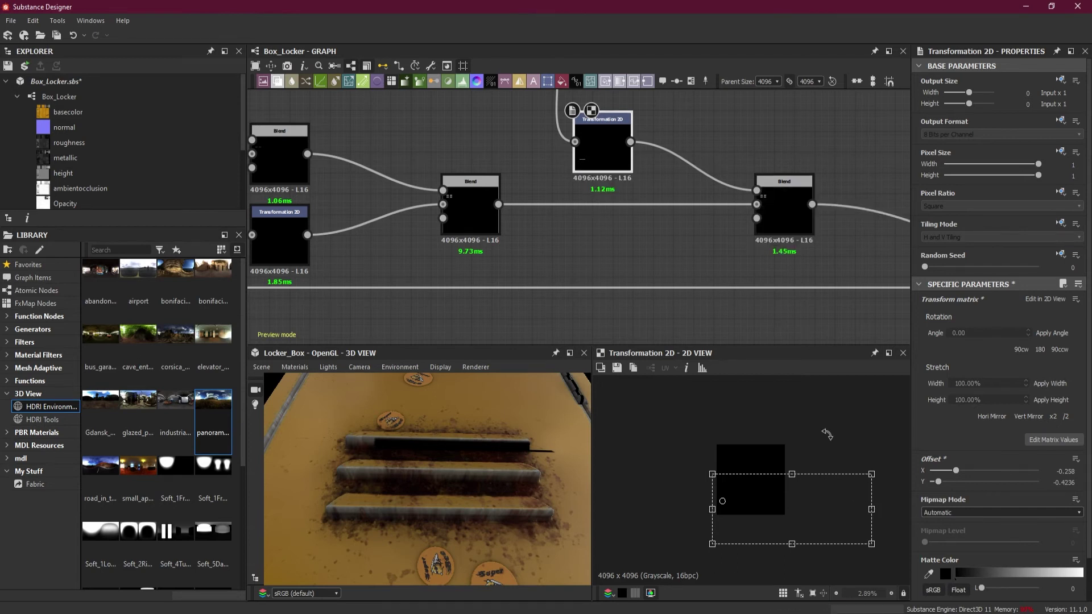
key("Left")
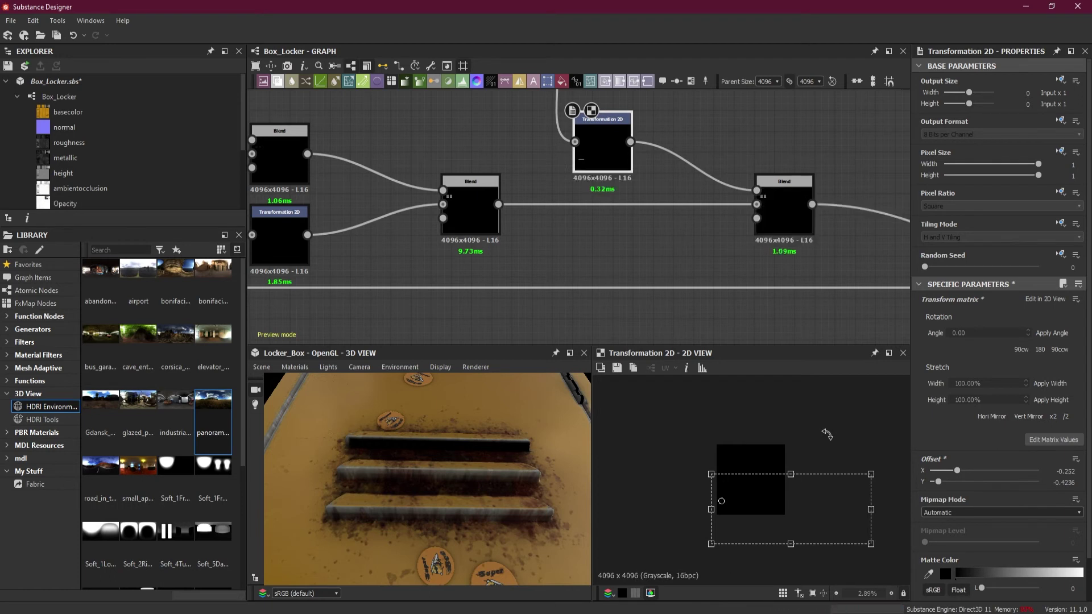
key("Left")
left_click_drag(870, 511, 865, 509)
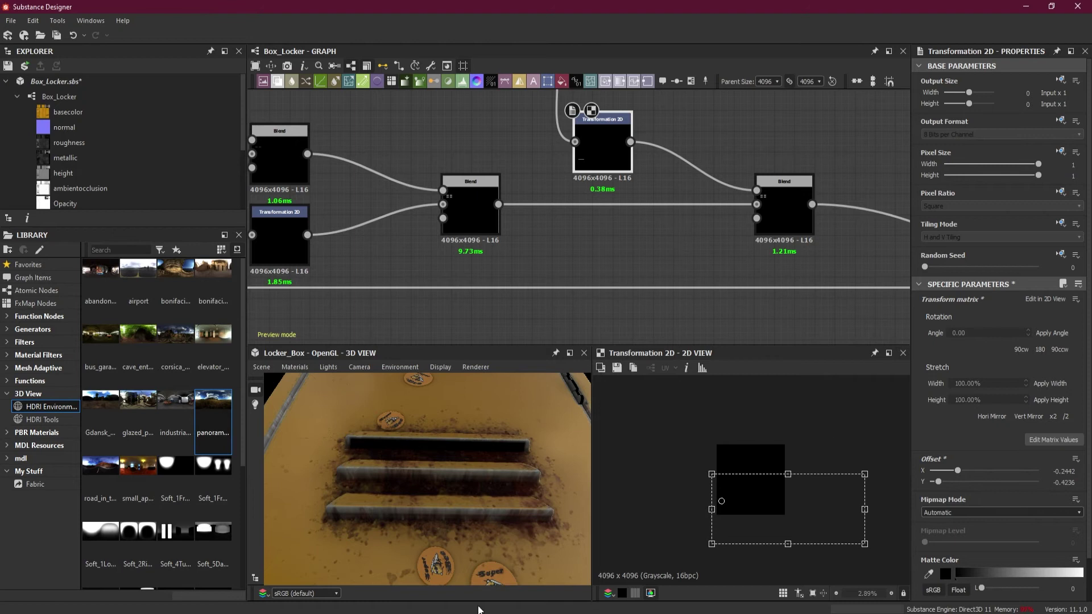
scroll(445, 475, "up", 3)
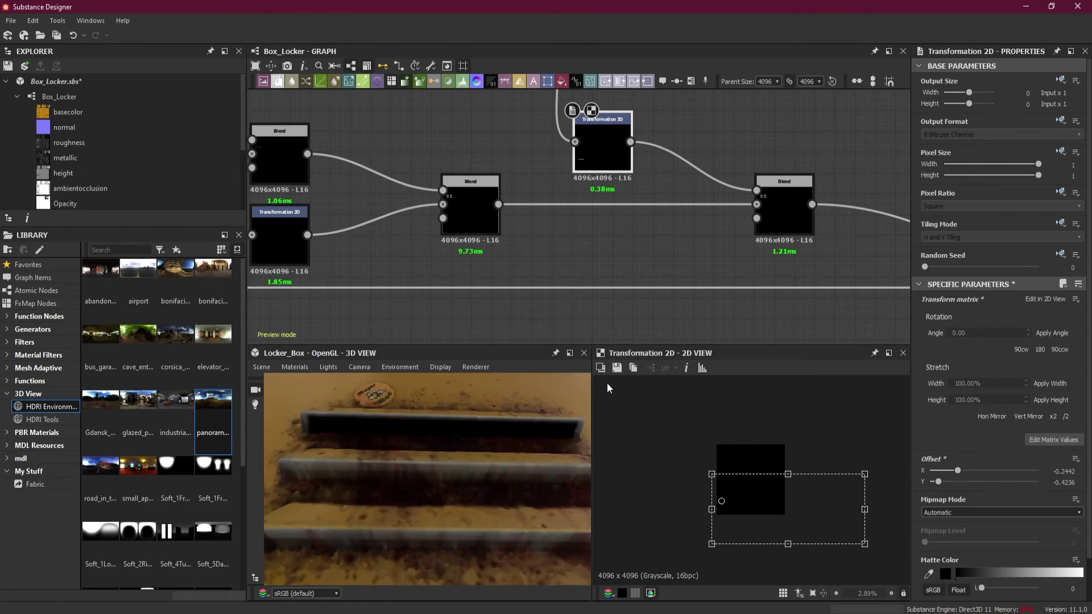
Make room before the last Blend and insert a Mirror Grayscale node on the link from the slot's Transformation 2D.
scroll(703, 227, "down", 3)
scroll(605, 256, "up", 2)
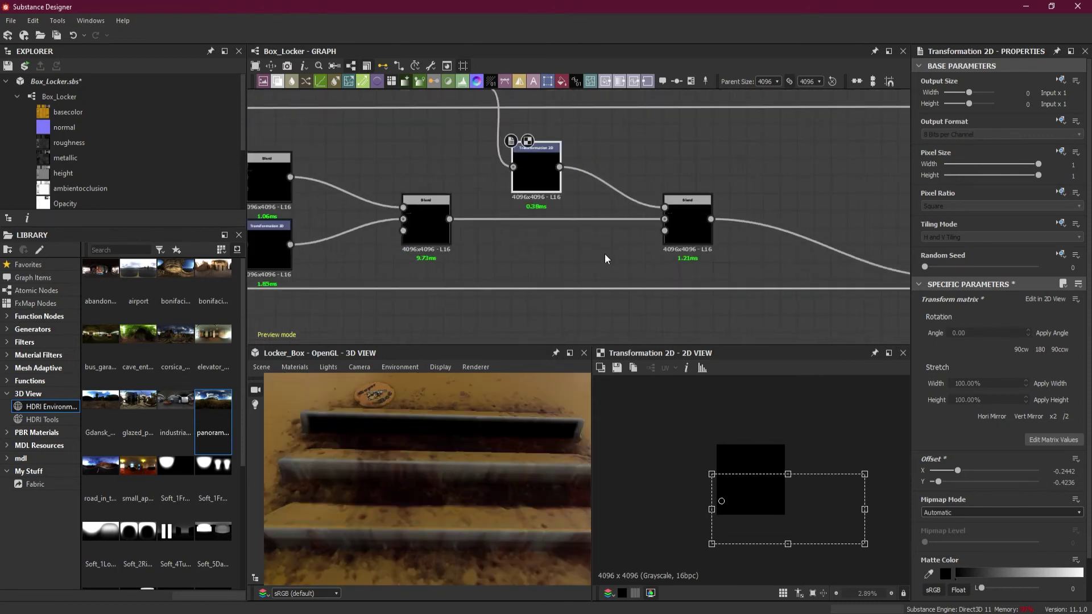
left_click_drag(682, 230, 783, 231)
left_click_drag(614, 139, 620, 190)
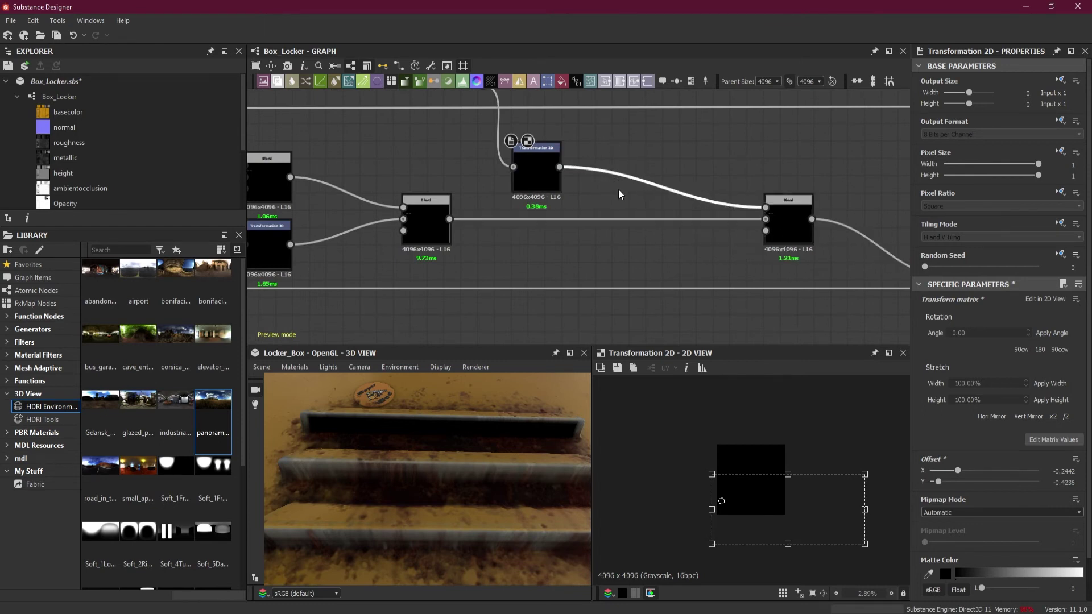
key("space")
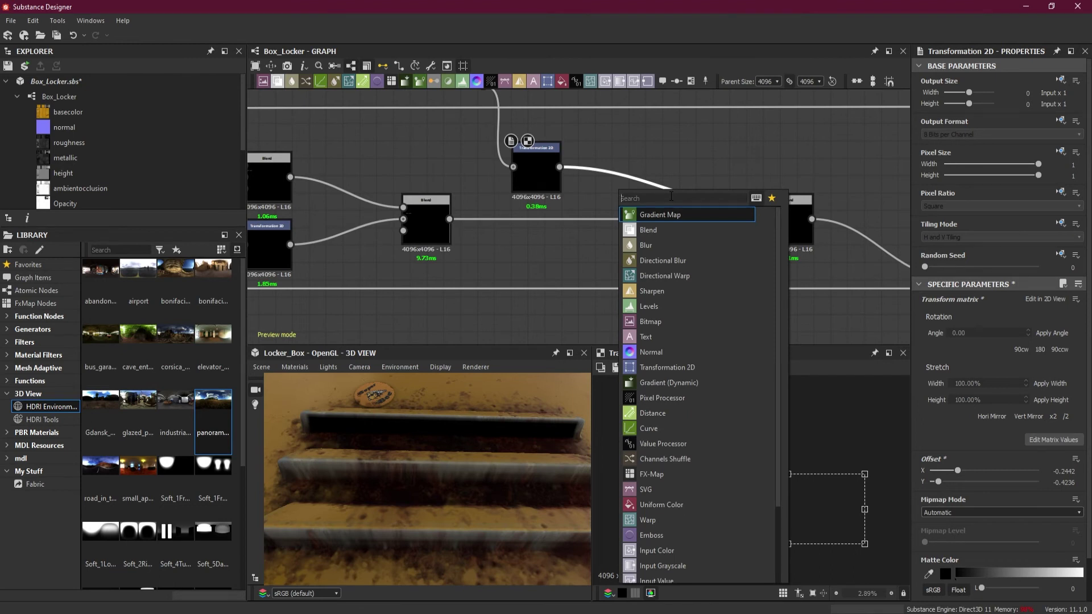
type("mi")
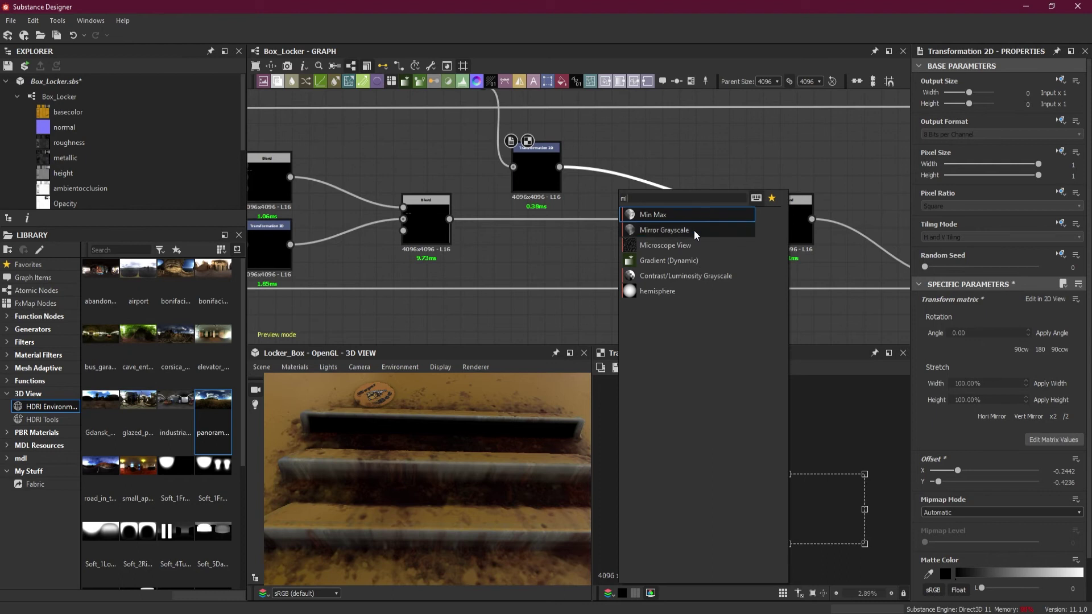
left_click(665, 230)
left_click_drag(656, 211, 622, 179)
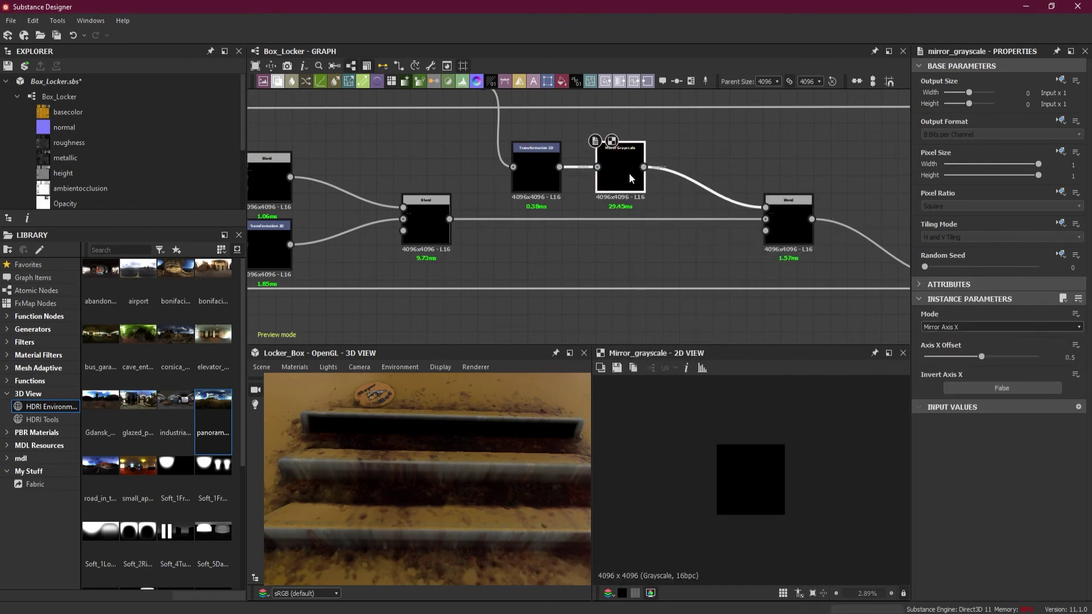
Set the Mirror Grayscale node's mode to Mirror Axis Y and its Axis Y Offset to 0.14.
scroll(742, 481, "up", 4)
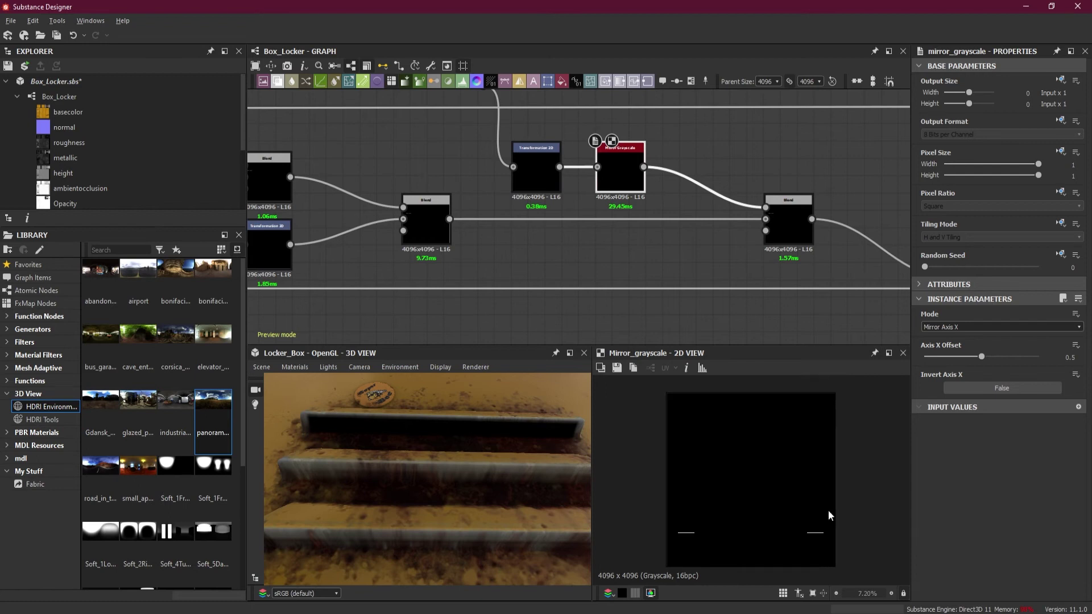
left_click(955, 328)
left_click(962, 345)
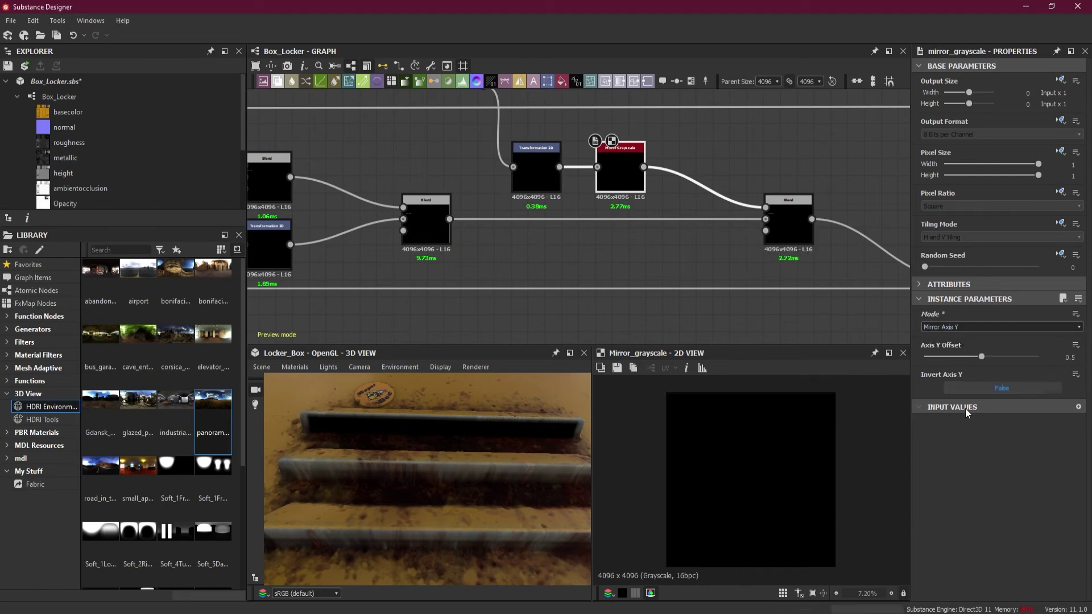
left_click_drag(981, 357, 941, 351)
Try Axis Y Offsets of 0.17 and 0.15 to bring the mirrored slot near the lowest wide vent.
scroll(716, 559, "up", 3)
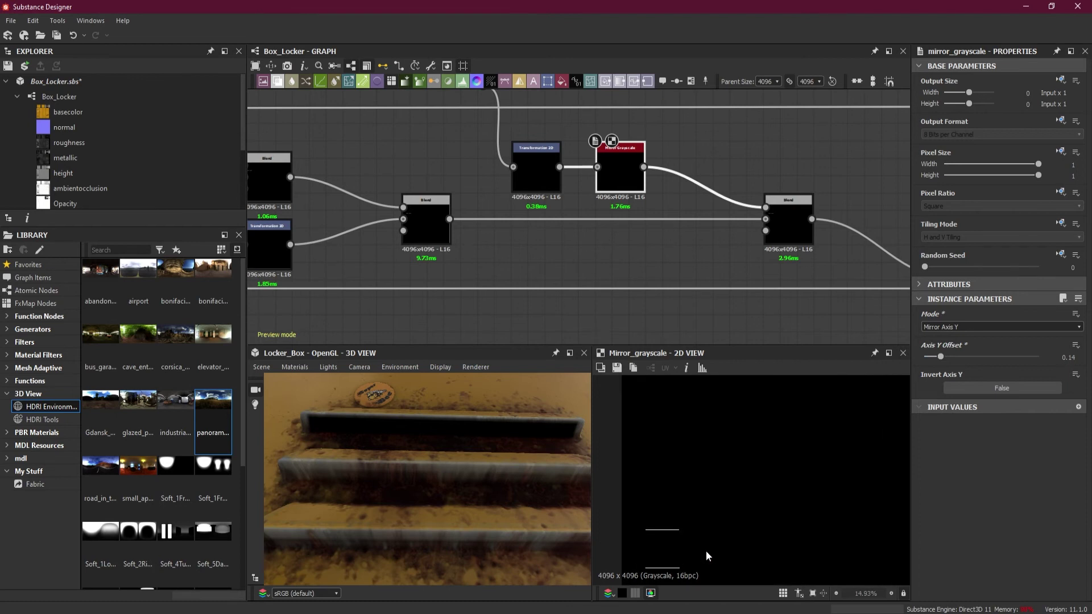
scroll(691, 557, "up", 3)
middle_click_drag(740, 495, 780, 454)
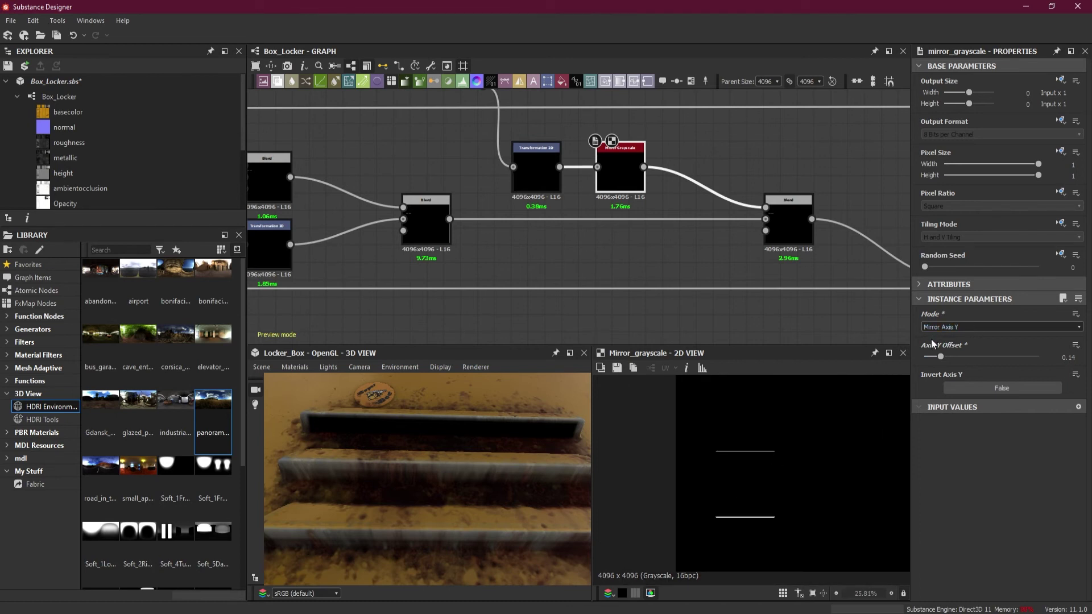
left_click_drag(941, 355, 944, 355)
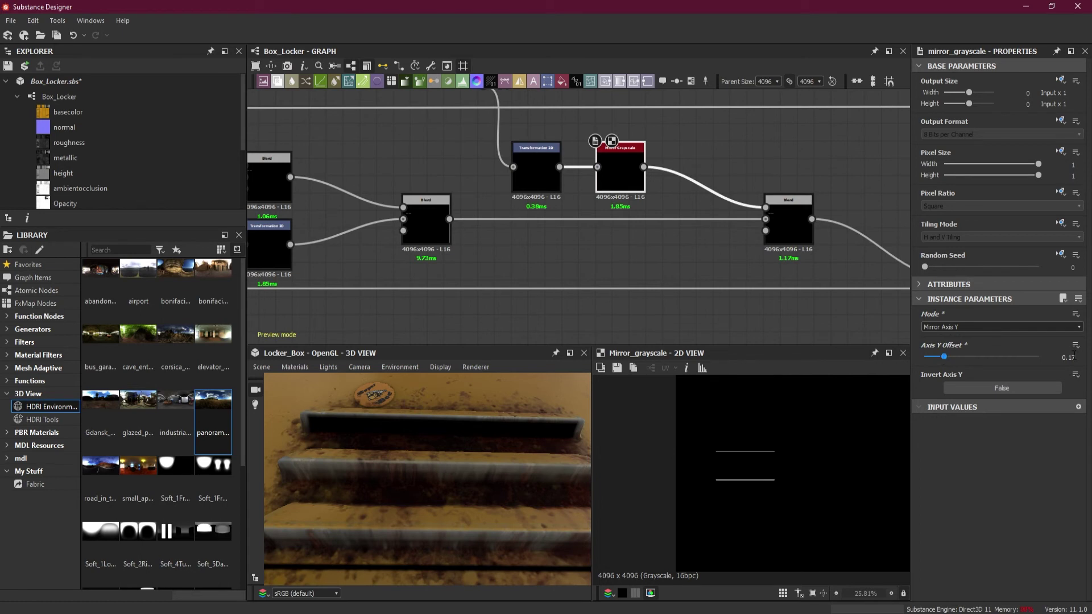
left_click_drag(943, 357, 941, 357)
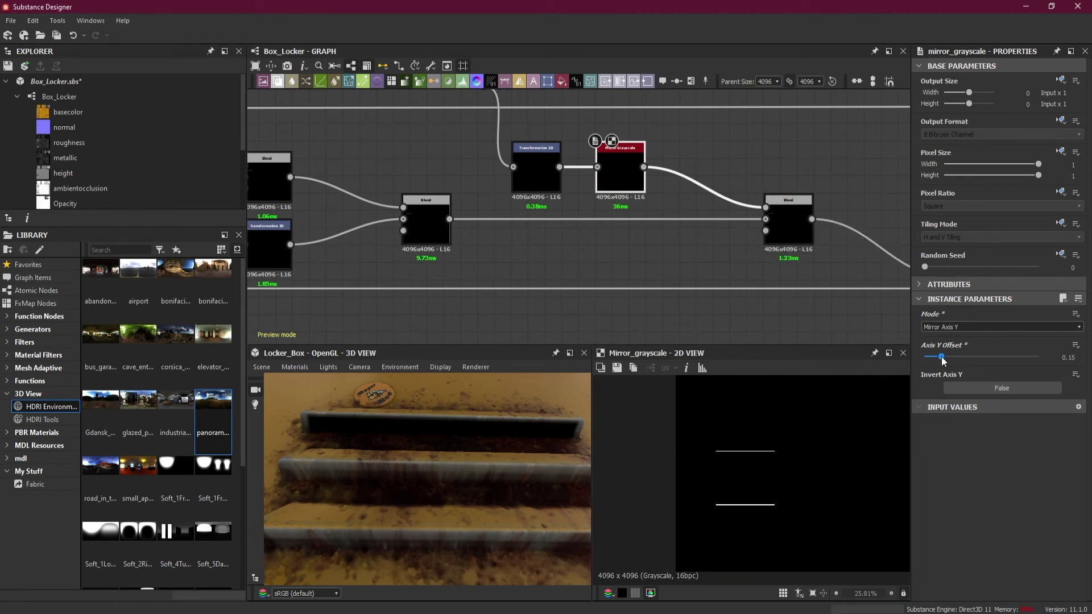
Try an Axis Y Offset of 1.71 on the Mirror Grayscale node.
left_click(1063, 356)
type(".71")
key("Return")
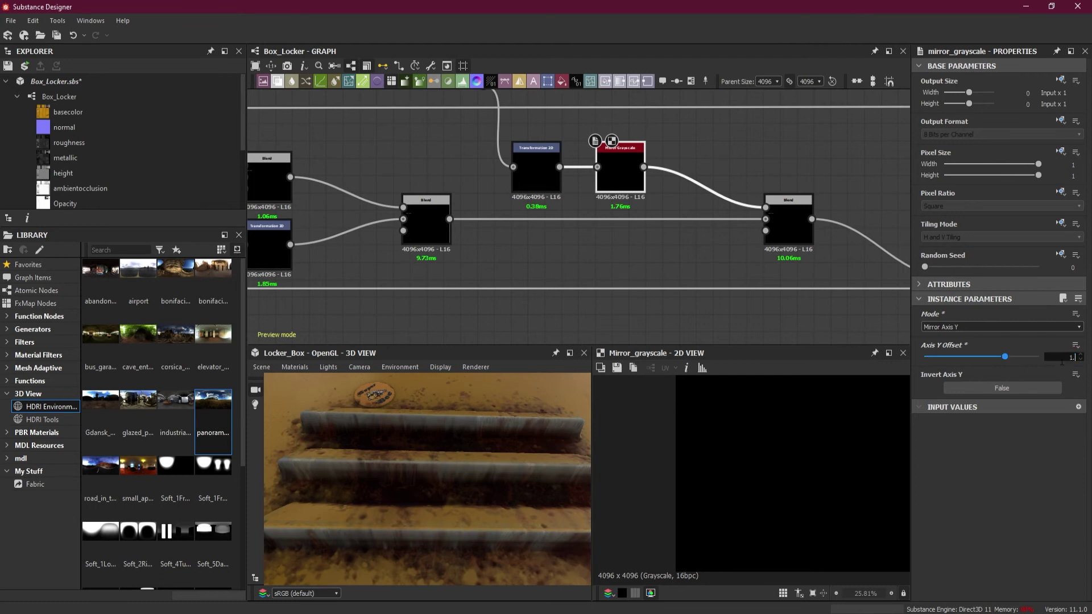
key("Return")
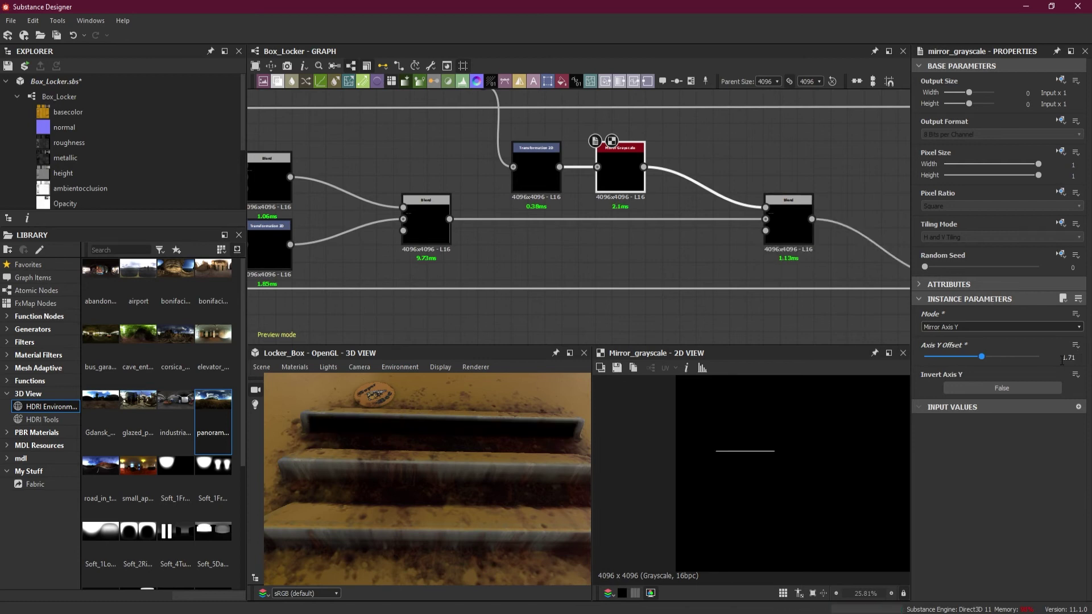
left_click_drag(506, 463, 466, 466)
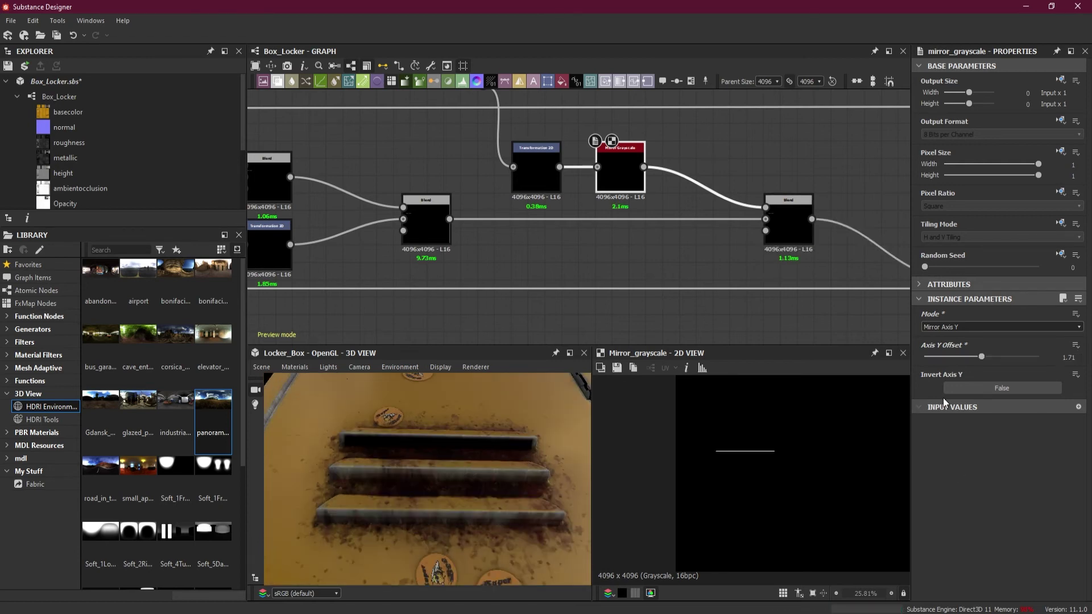
Try Axis Y Offsets of 0.171 and 0.175 to line the mirrored slot up with the lowest wide vent.
left_click(1067, 358)
type("1.7")
key("Return")
left_click_drag(980, 357, 930, 358)
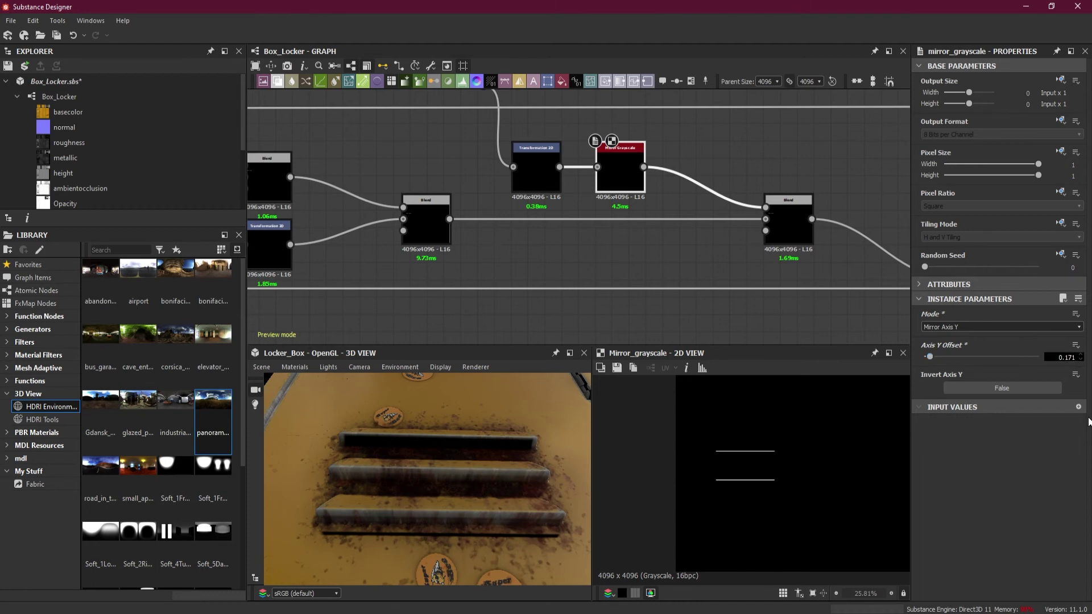
key("Return")
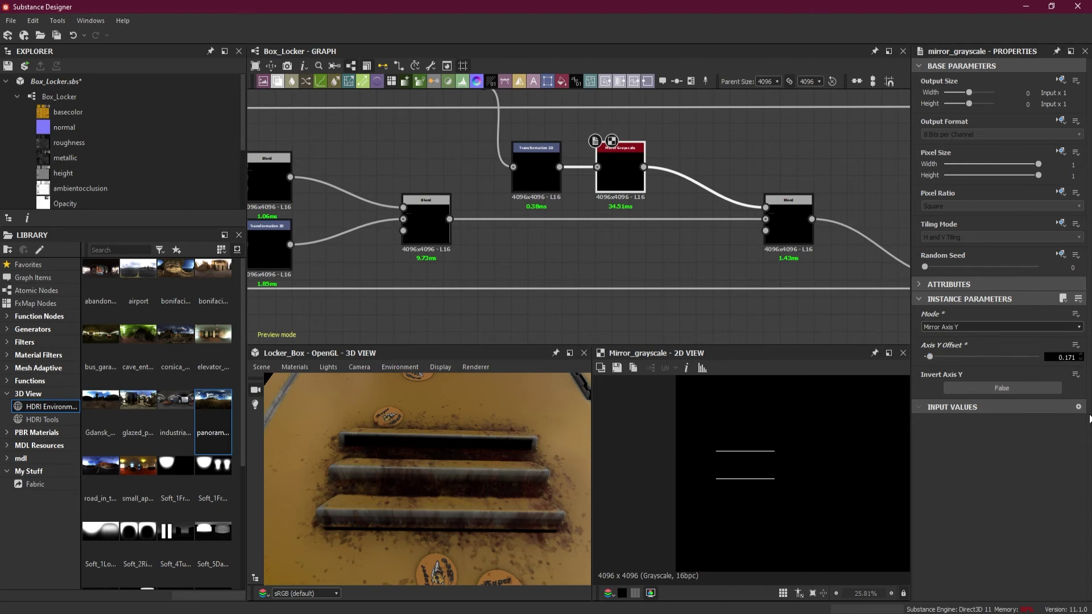
key("Return")
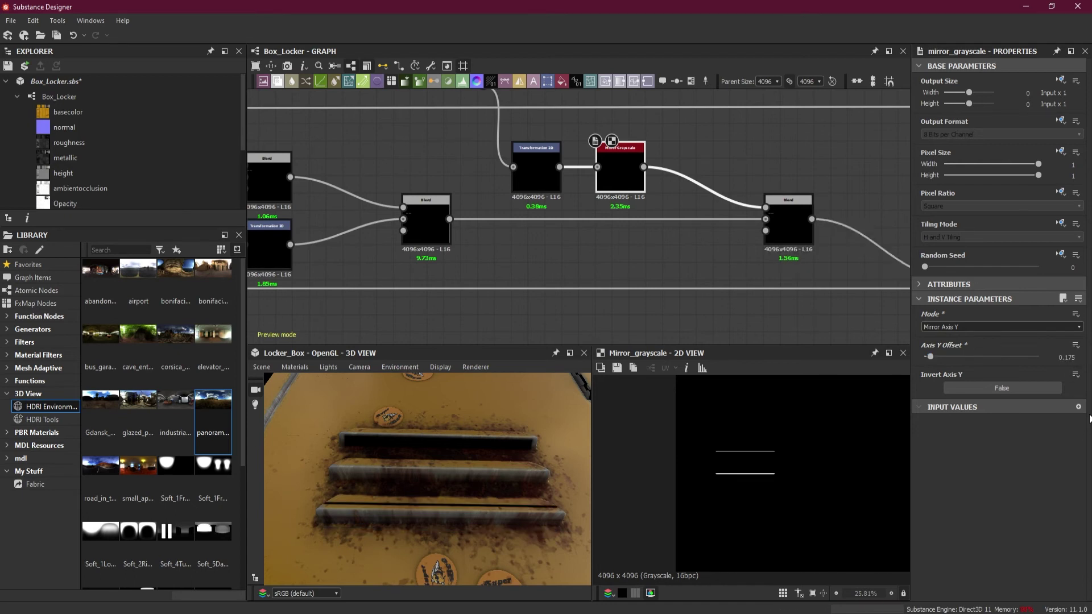
Fine-tune the mirror's Axis Y Offset through 0.172, 0.173, 0.1725 and 0.1728 to 0.1729, fitting the copy into the lowest wide vent.
left_click(1075, 357)
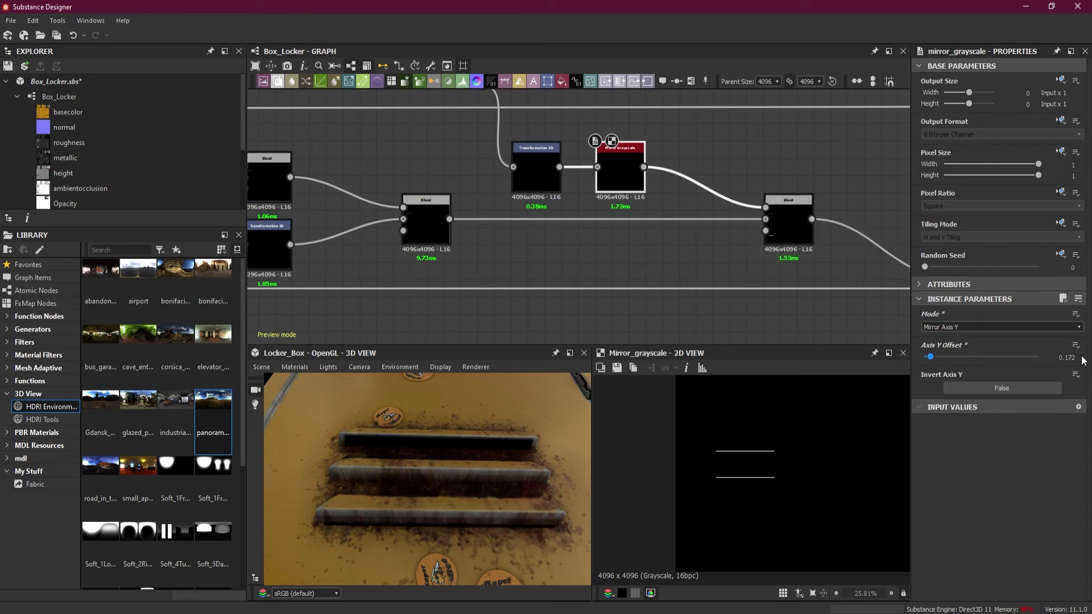
left_click(1072, 357)
key("Return")
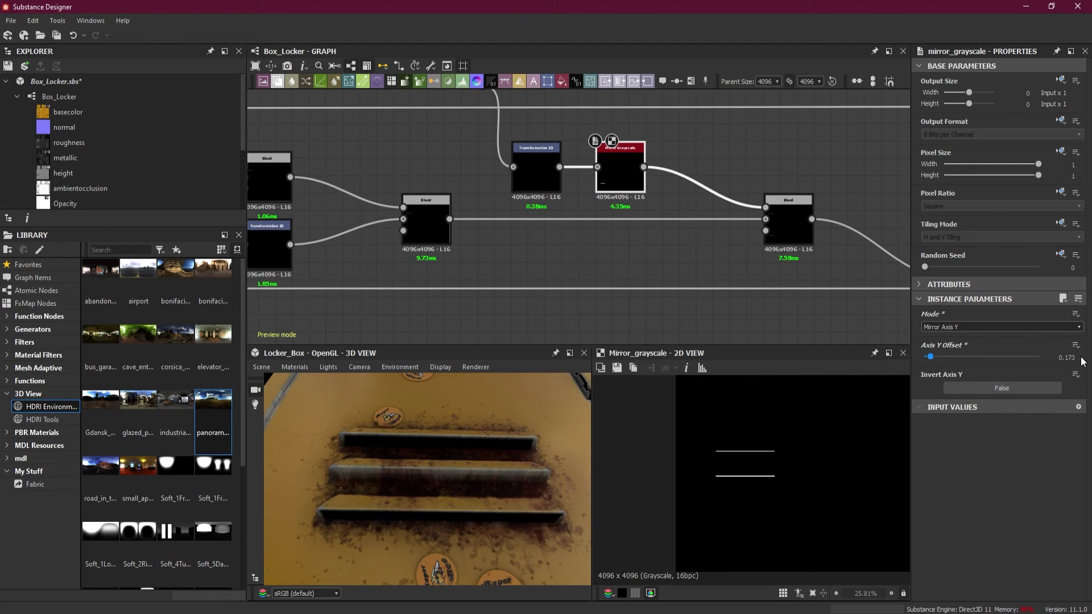
mouse_move(494, 473)
left_mouse_down()
mouse_move(491, 464)
mouse_move(493, 486)
mouse_move(493, 473)
left_mouse_up()
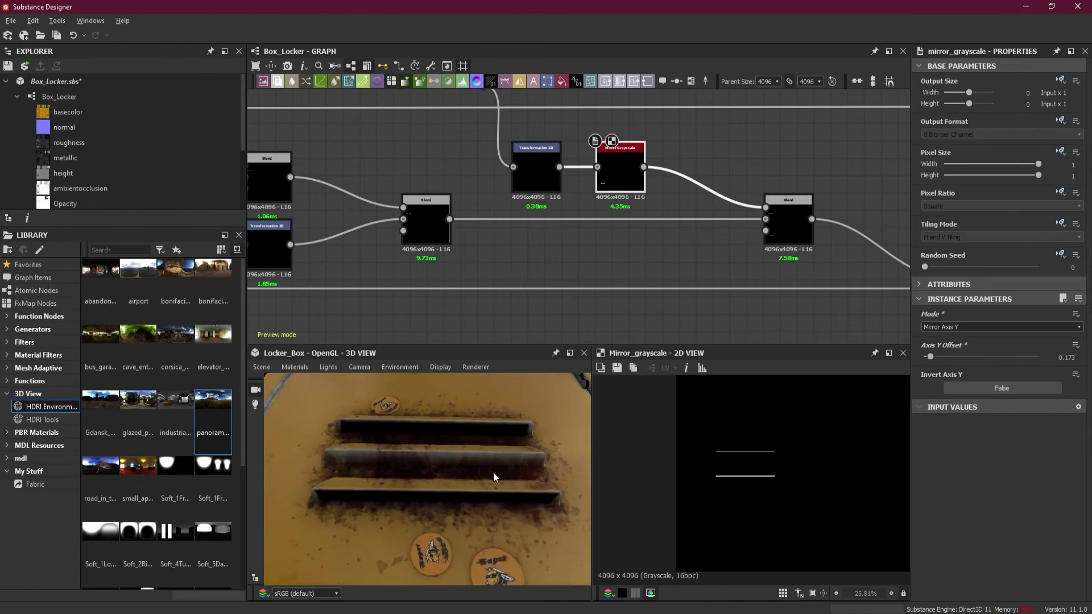
left_click(1083, 360)
key("Return")
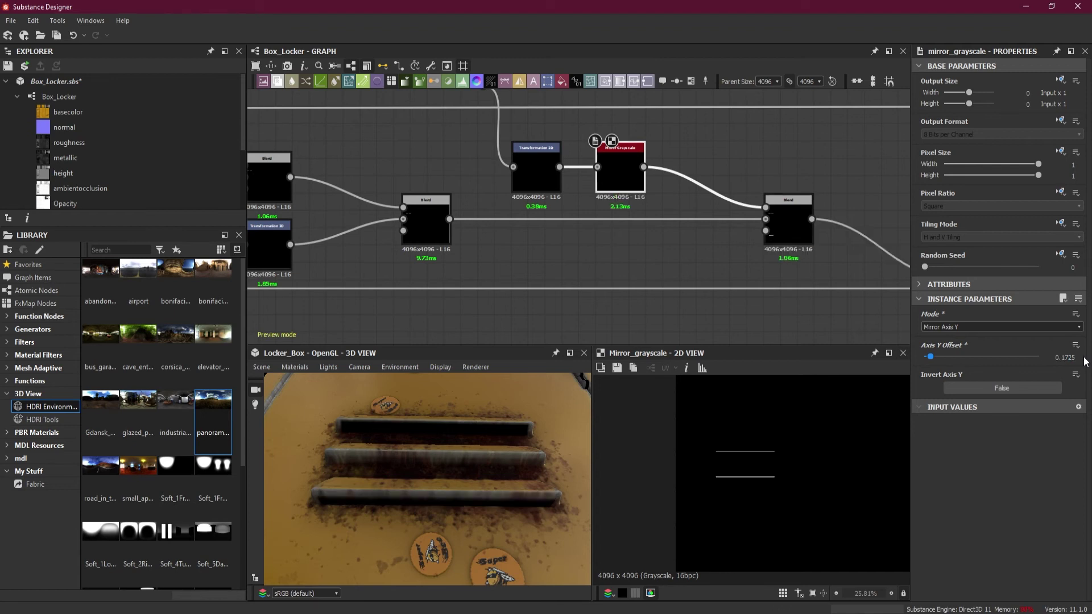
left_click(1076, 358)
key("Return")
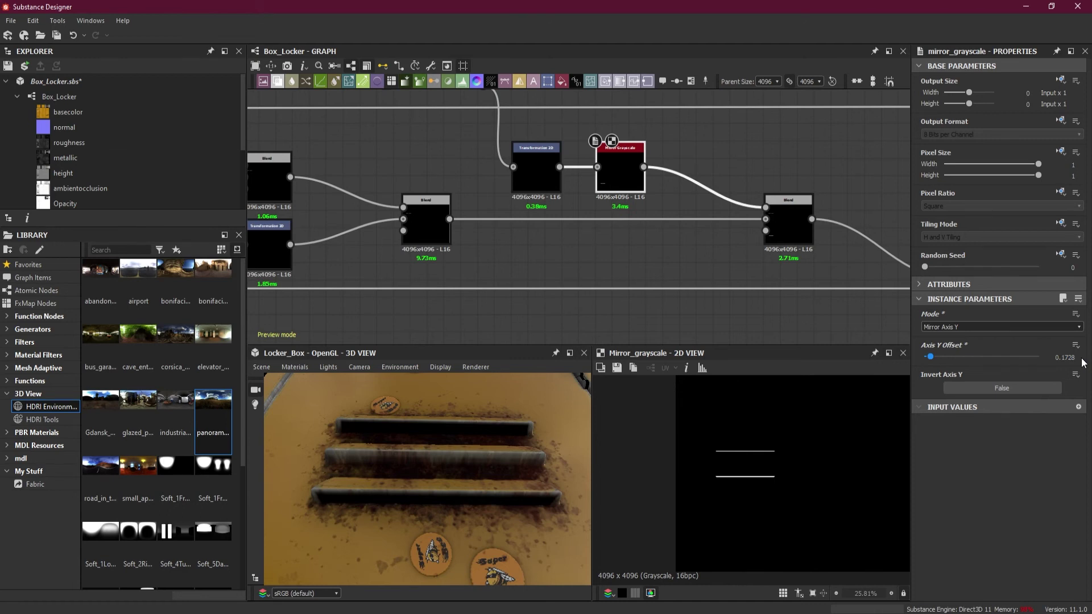
left_click(1077, 357)
key("Return")
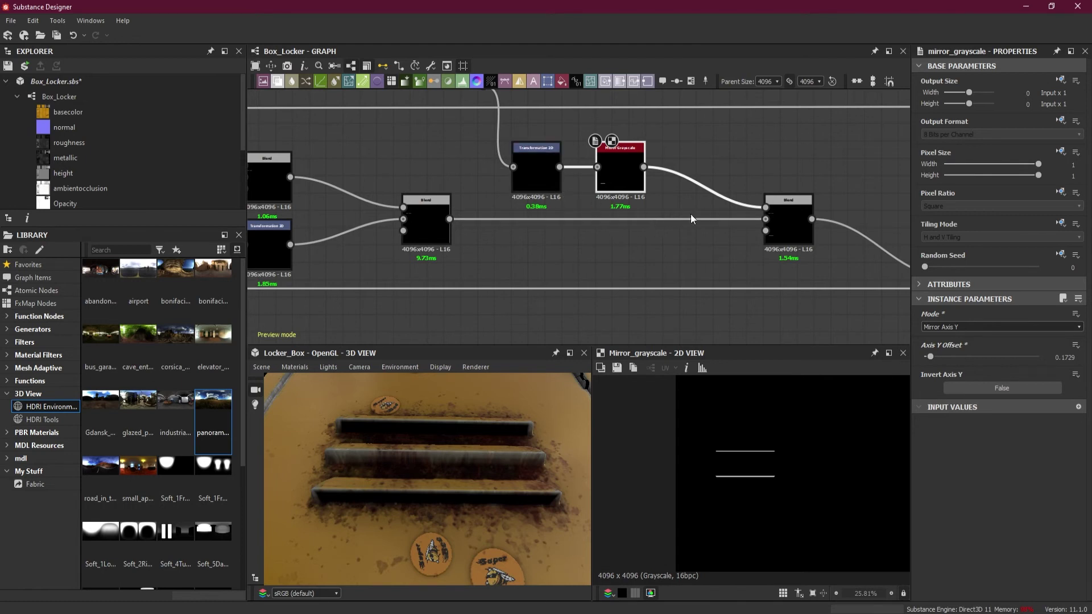
Insert a Blend node after the Blend that adds the mirrored slots and set its blending mode to Add (Linear Dodge).
middle_click_drag(704, 246, 596, 245)
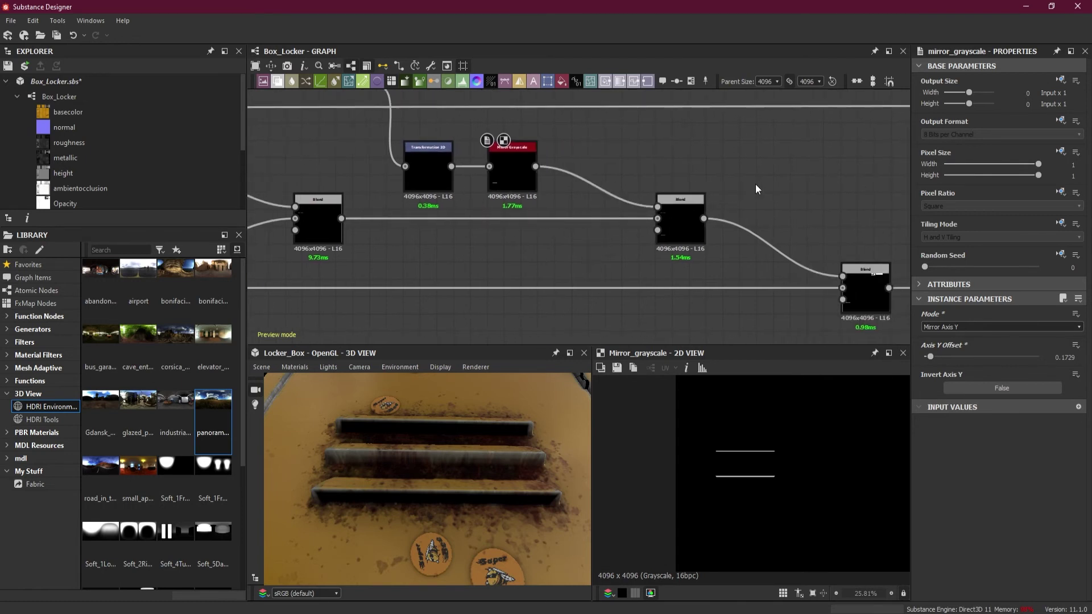
key("space")
left_click(785, 281)
left_click_drag(760, 261, 772, 223)
left_click(964, 342)
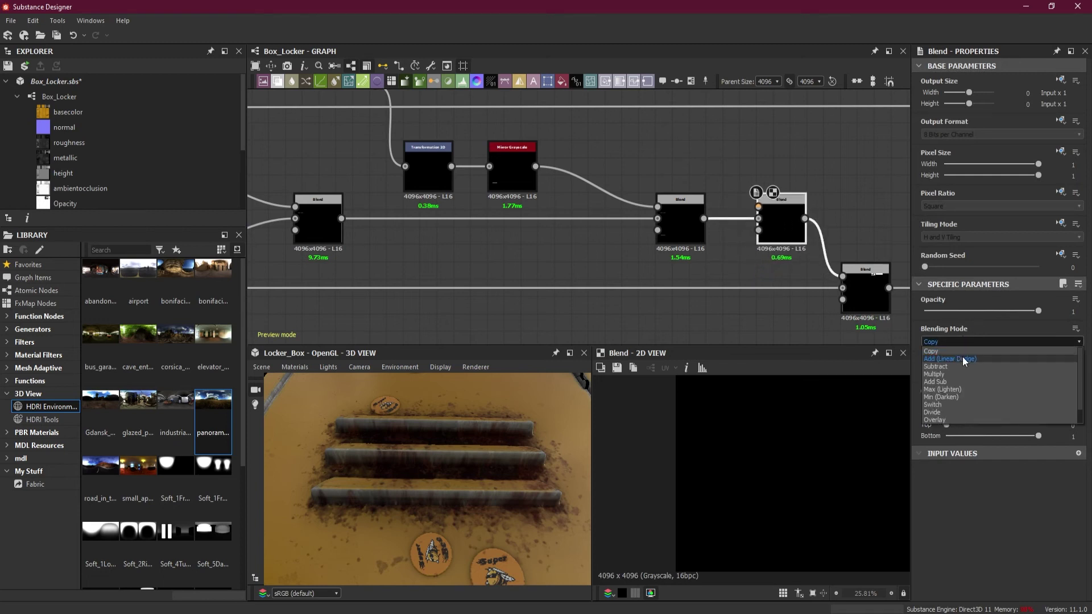
left_click(961, 357)
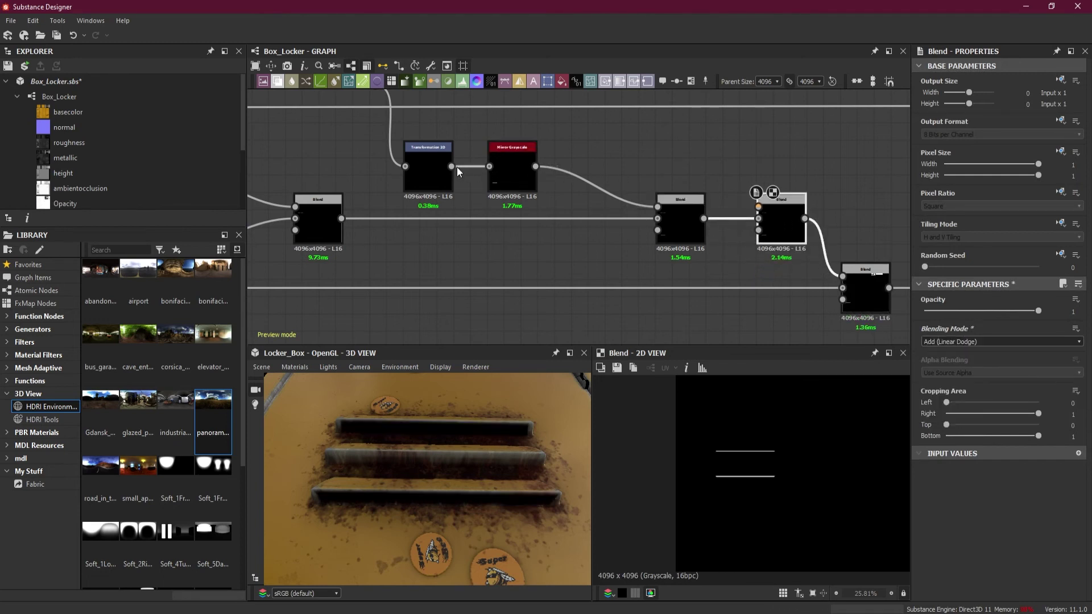
Branch the first Transformation 2D's output through a dot into a new Transformation 2D node feeding the new Blend's foreground.
left_click(489, 126)
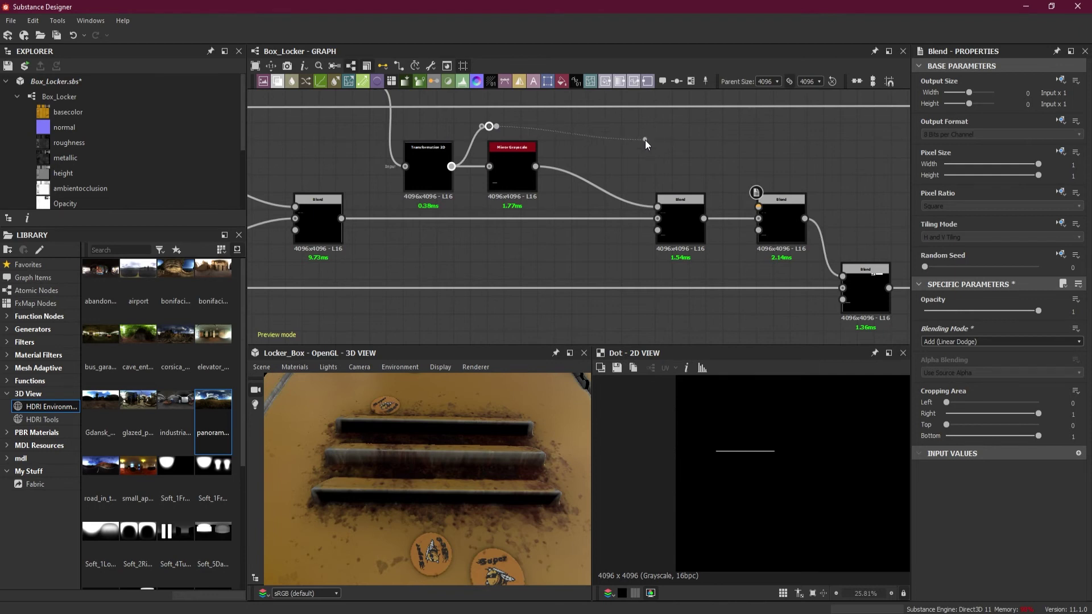
left_click(645, 140)
left_click(692, 302)
left_click_drag(668, 135, 758, 207)
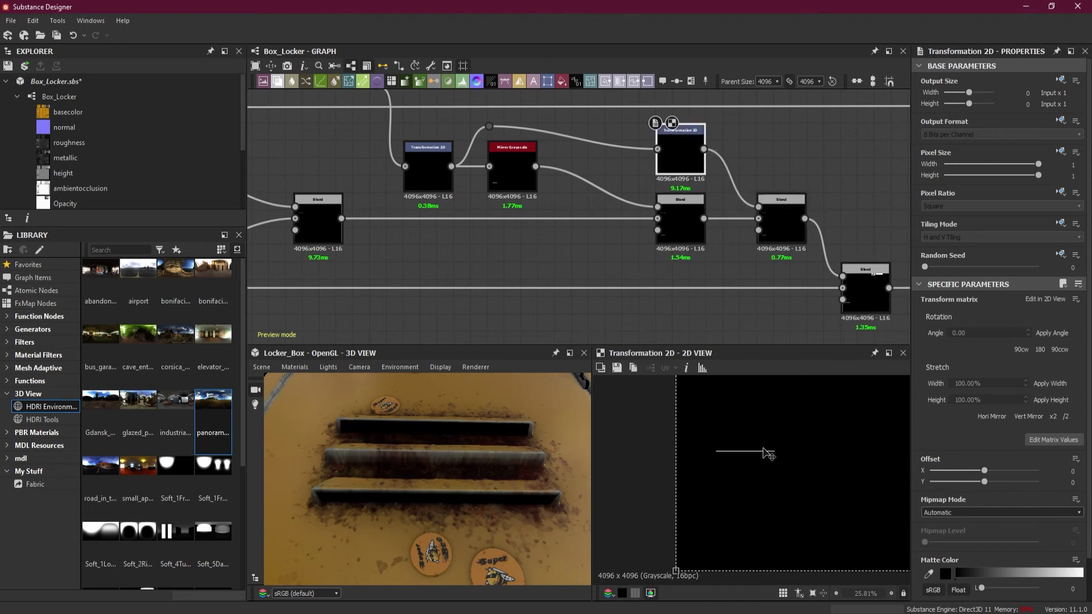
Preview the Blend and move the new Transformation 2D's slot down to a Y offset of -0.0204, onto the middle wide vent.
left_click(784, 242)
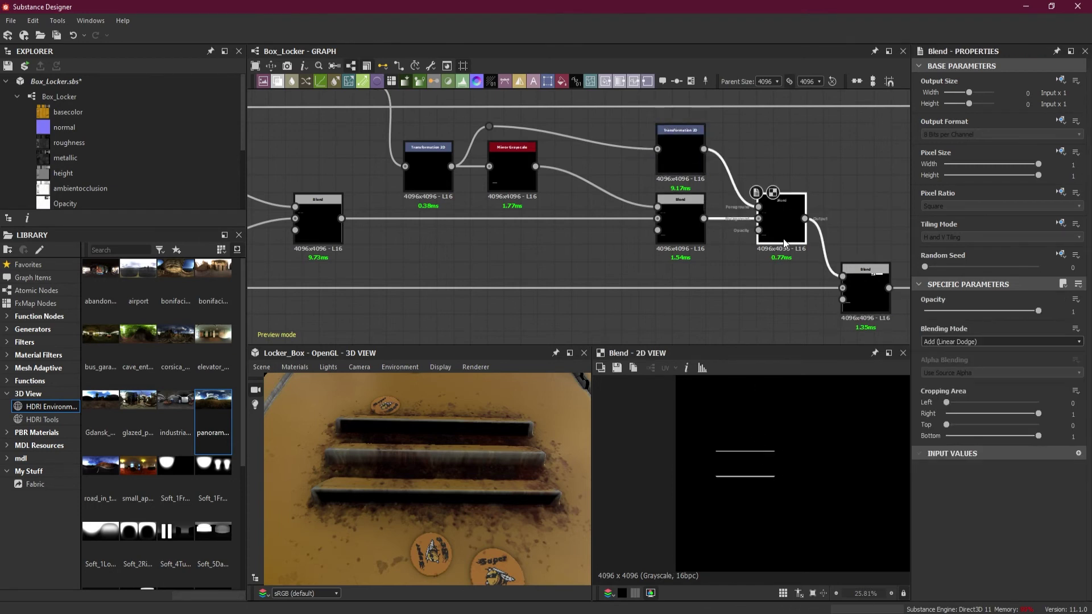
left_click(685, 157)
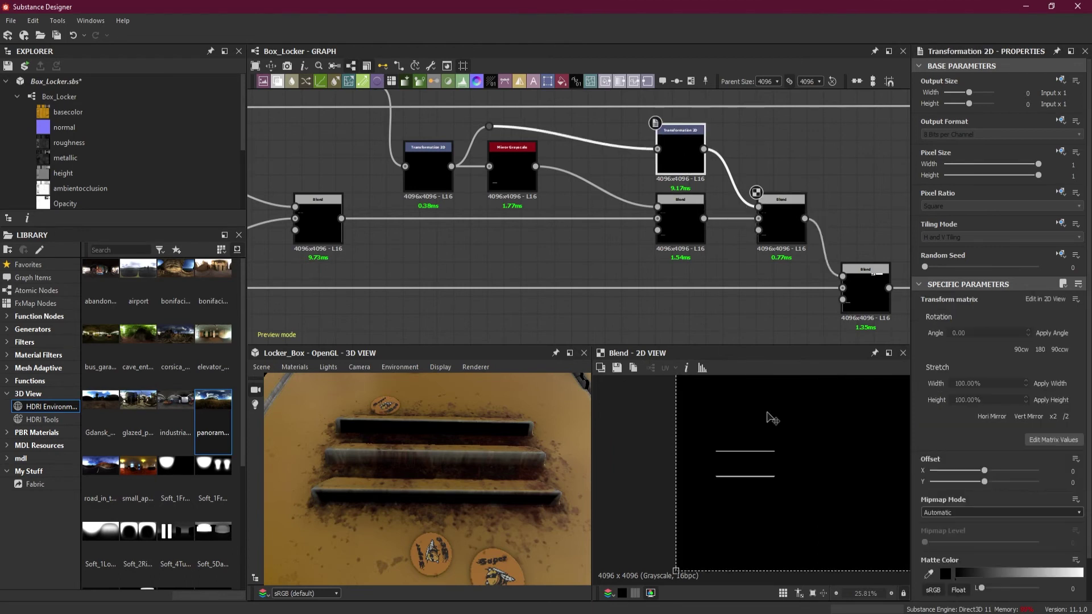
left_click_drag(779, 483, 780, 482)
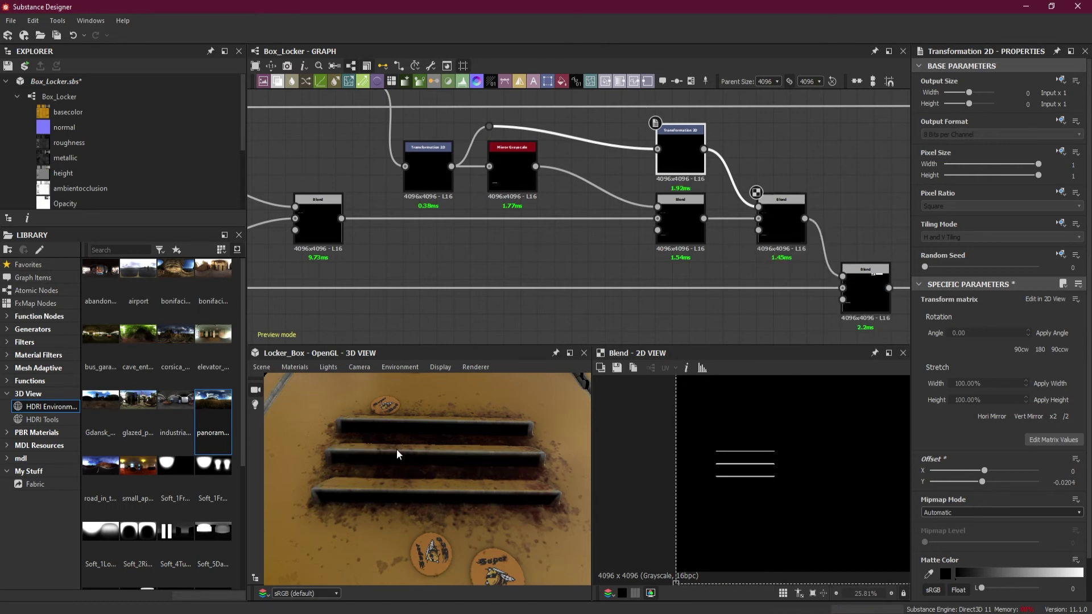
Review the vent slot node chain from the source Shape through the transforms and blends to the Opacity output.
scroll(555, 194, "down", 3)
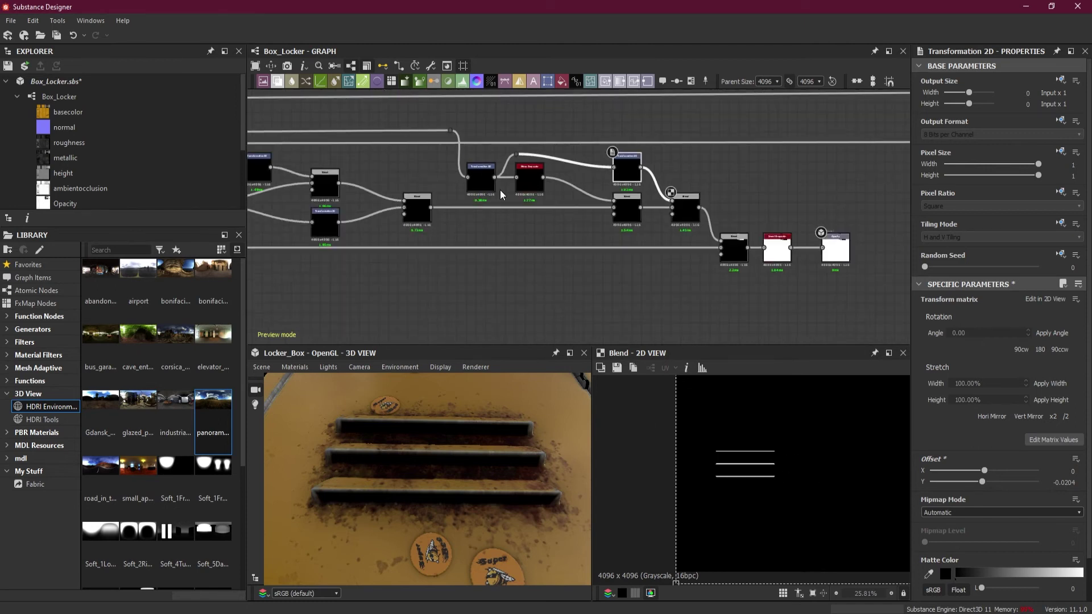
middle_click_drag(452, 222, 772, 247)
middle_click_drag(341, 219, 597, 228)
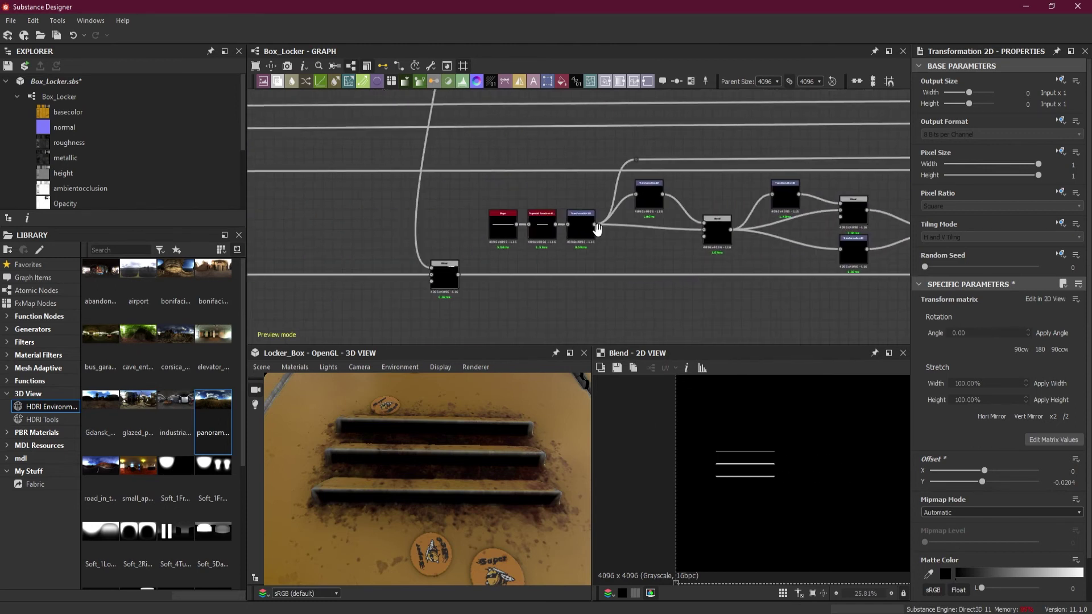
middle_click_drag(549, 257, 361, 251)
middle_click_drag(739, 238, 845, 237)
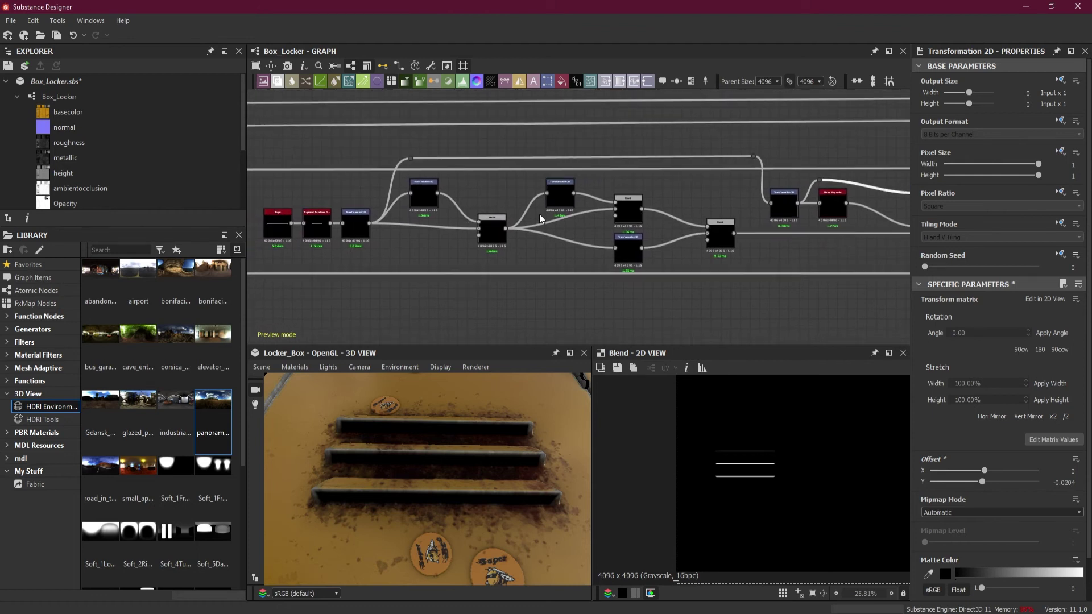
scroll(747, 243, "up", 2)
scroll(550, 230, "up", 2)
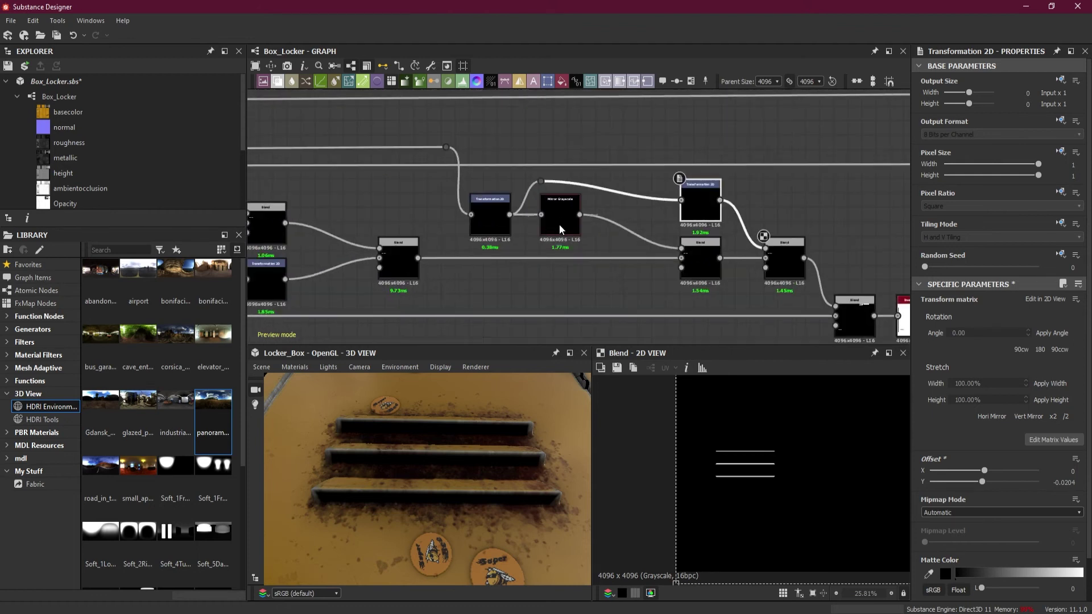
scroll(561, 229, "down", 2)
middle_click_drag(256, 244, 356, 250)
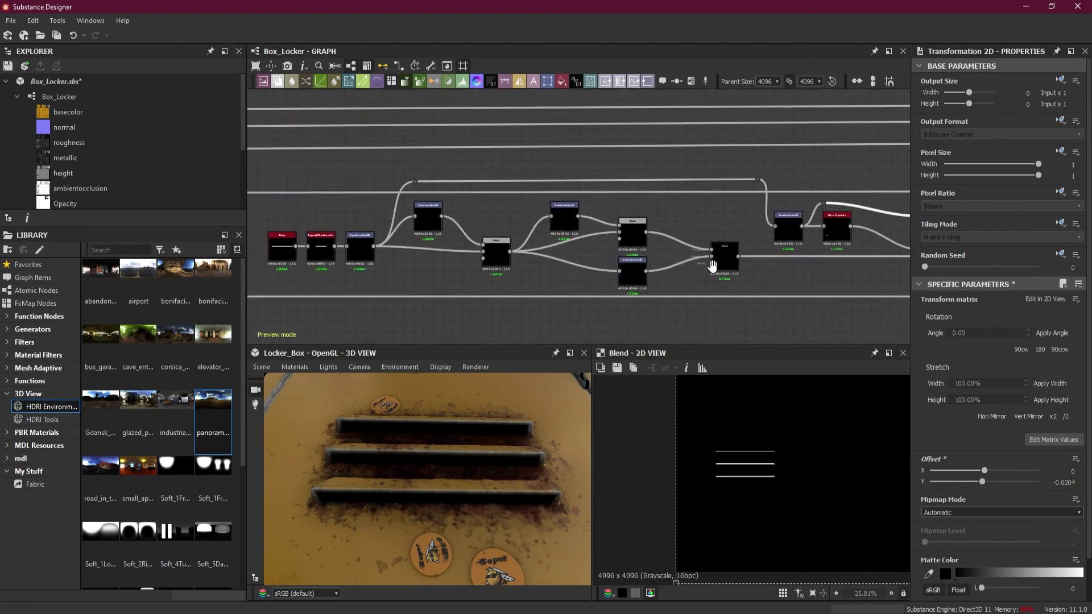
Insert a Blend node on the Door Gap Mask link, just before the opacity chain's Blend, to handle the door hinges.
scroll(430, 398, "down", 5)
left_click_drag(421, 393, 373, 491)
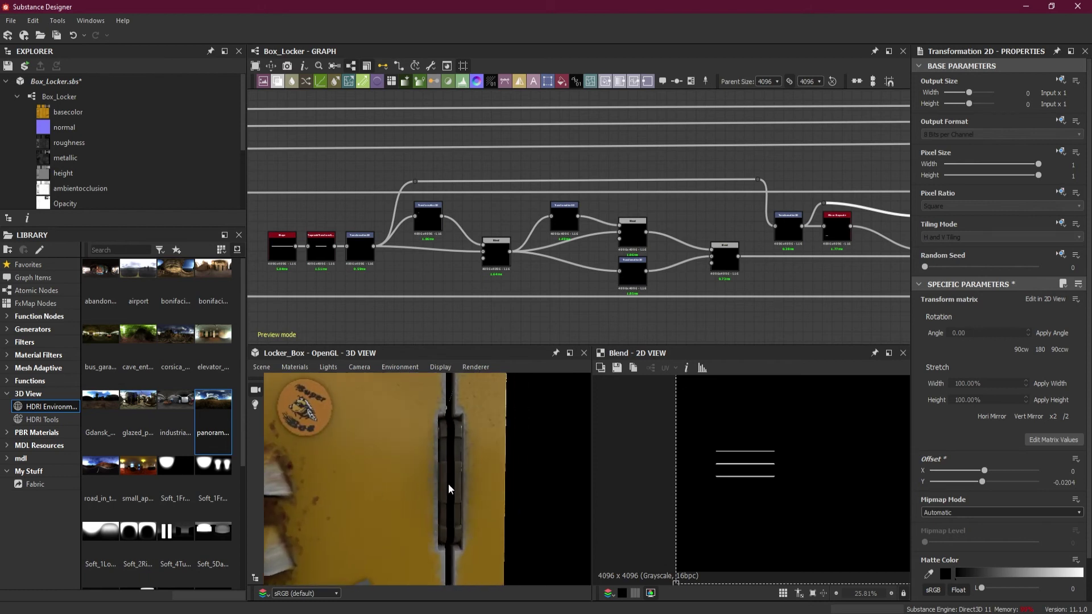
scroll(569, 233, "down", 3)
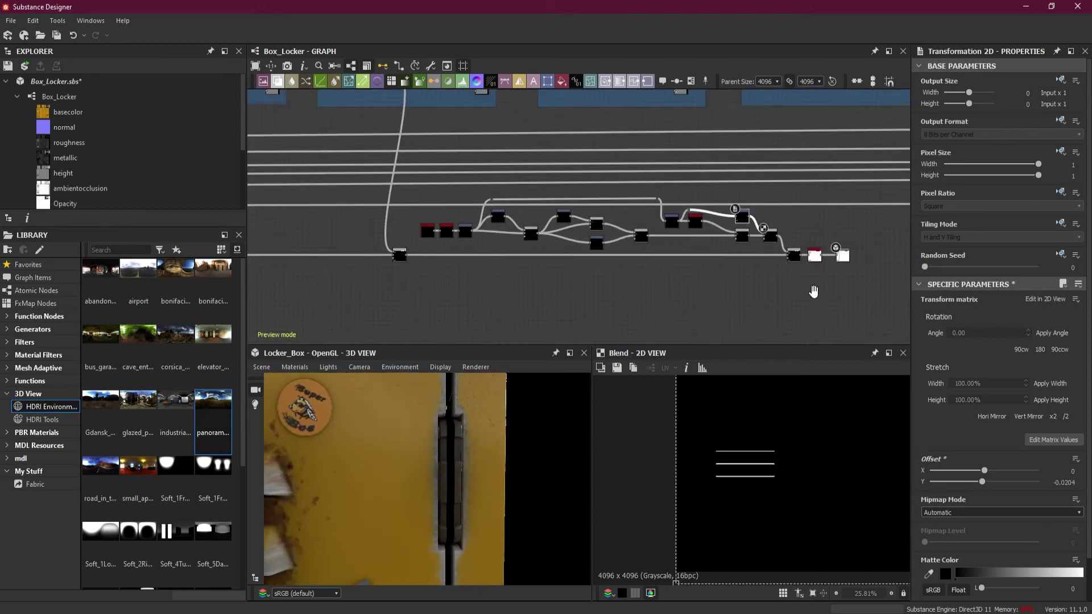
scroll(587, 288, "up", 3)
left_click(608, 245)
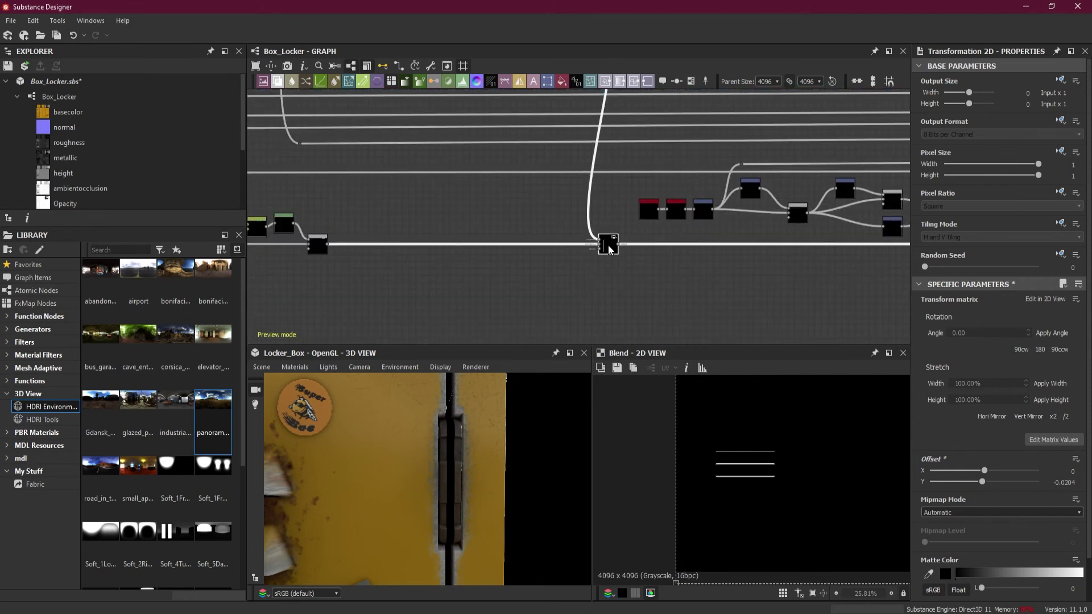
scroll(612, 265, "down", 2)
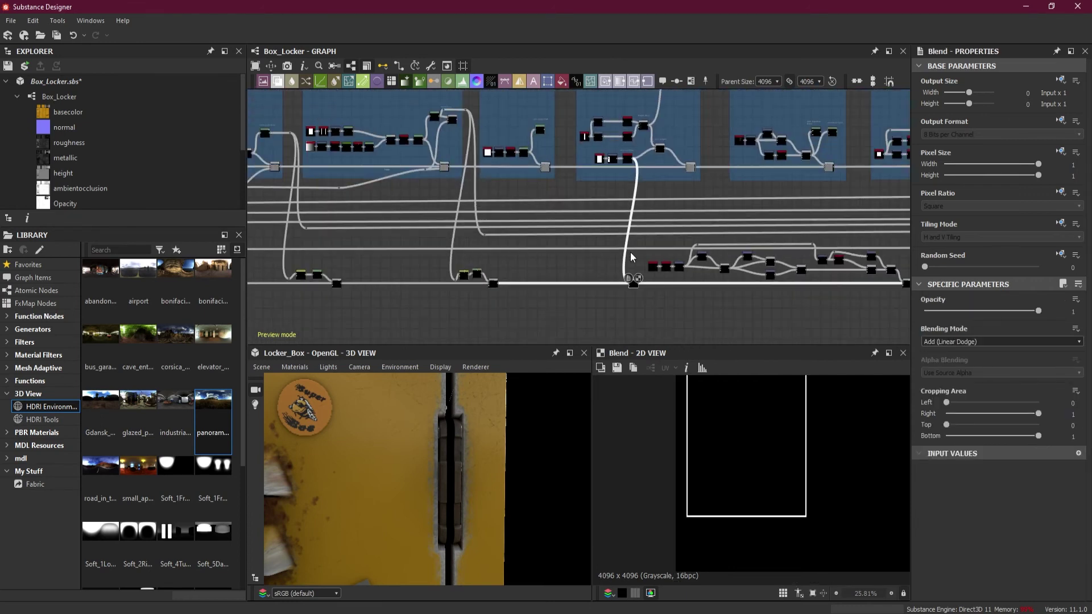
scroll(620, 245, "up", 4)
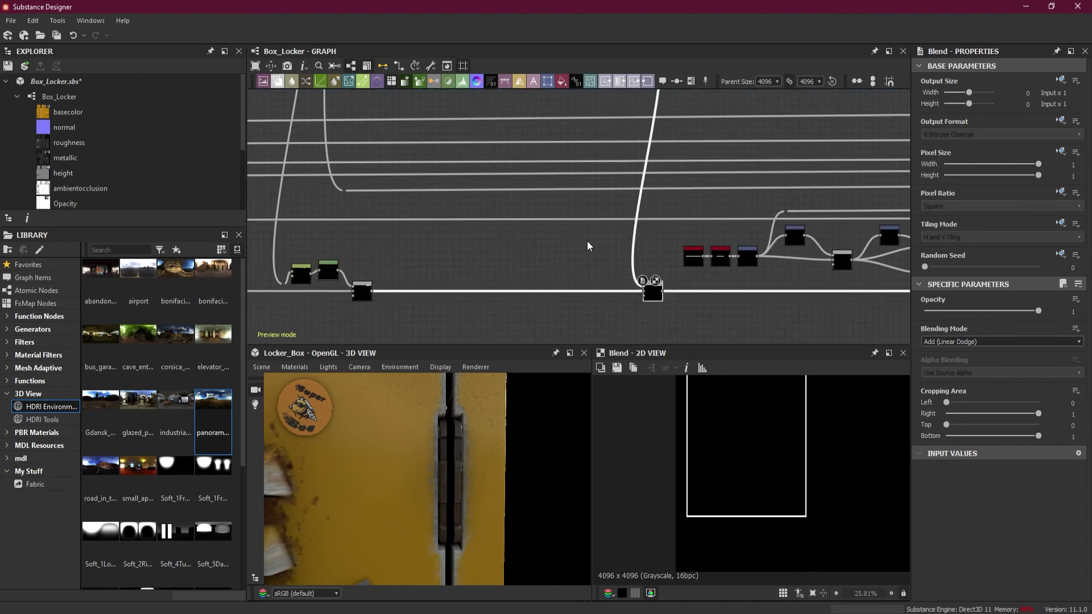
left_click_drag(589, 226, 646, 257)
key("space")
left_click(710, 281)
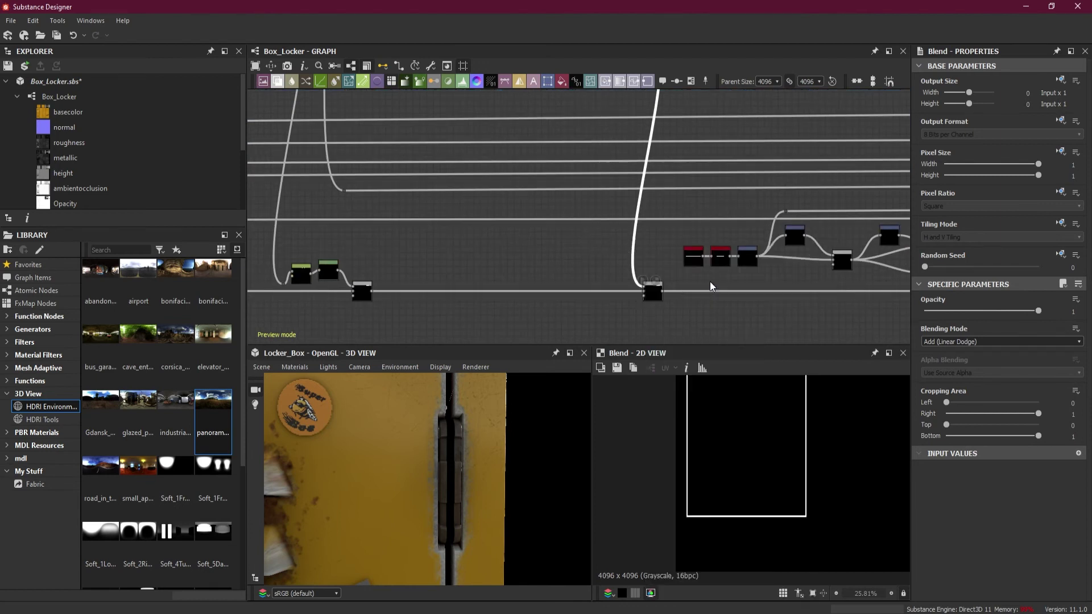
left_click_drag(646, 161, 609, 267)
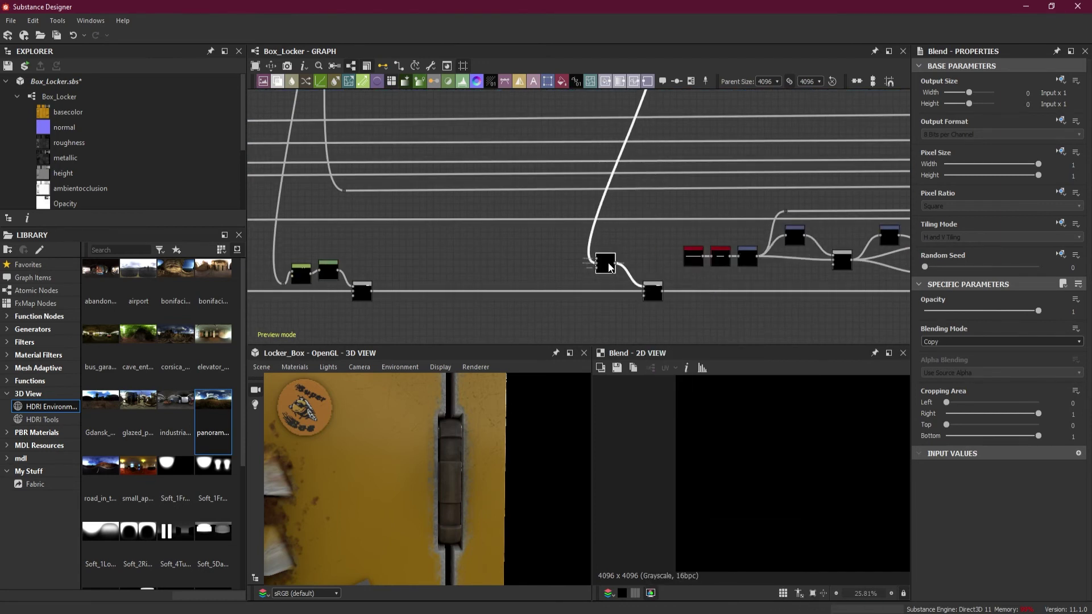
Set the new door gap Blend's blending mode to Add (Linear Dodge).
scroll(771, 475, "down", 6)
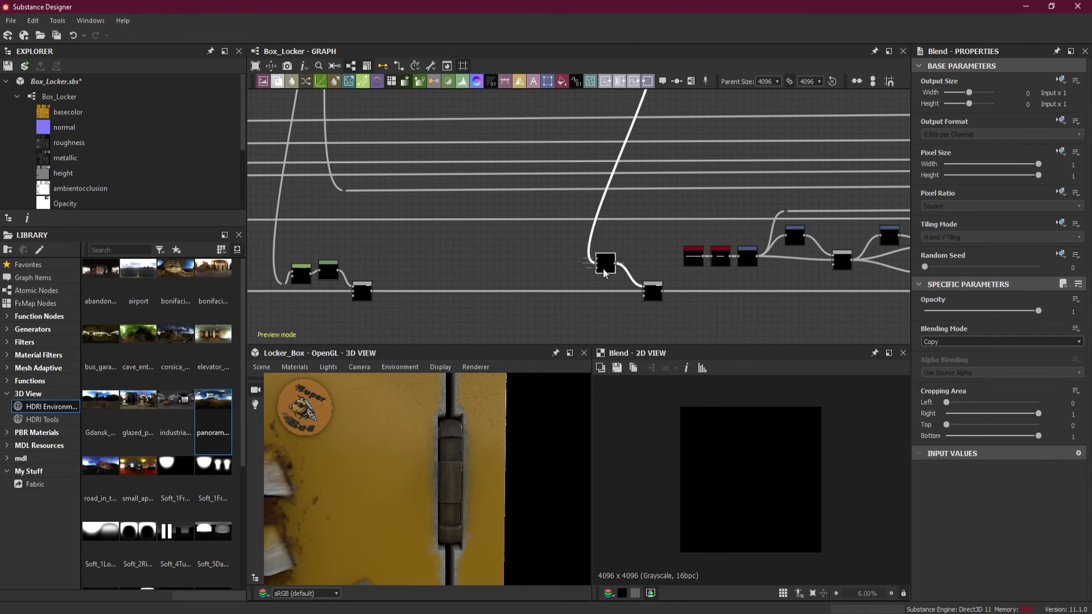
scroll(614, 276, "up", 3)
left_click(955, 341)
left_click(956, 359)
scroll(711, 472, "up", 3)
scroll(658, 444, "up", 2)
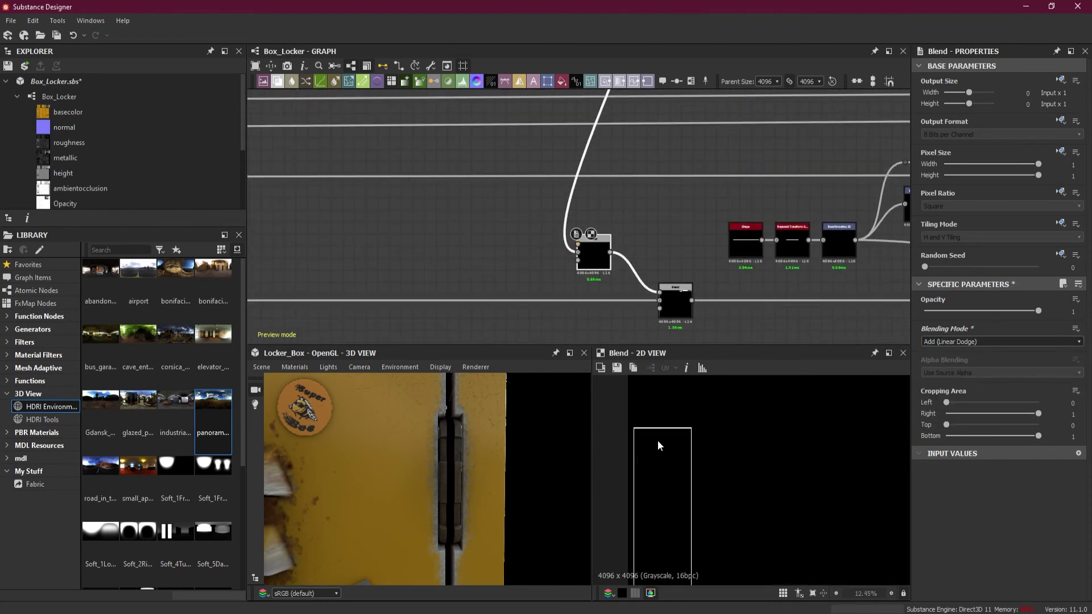
Examine the Hinges Mask and the Door Gap + Hinges Mask blends in the 2D view.
scroll(667, 188, "down", 5)
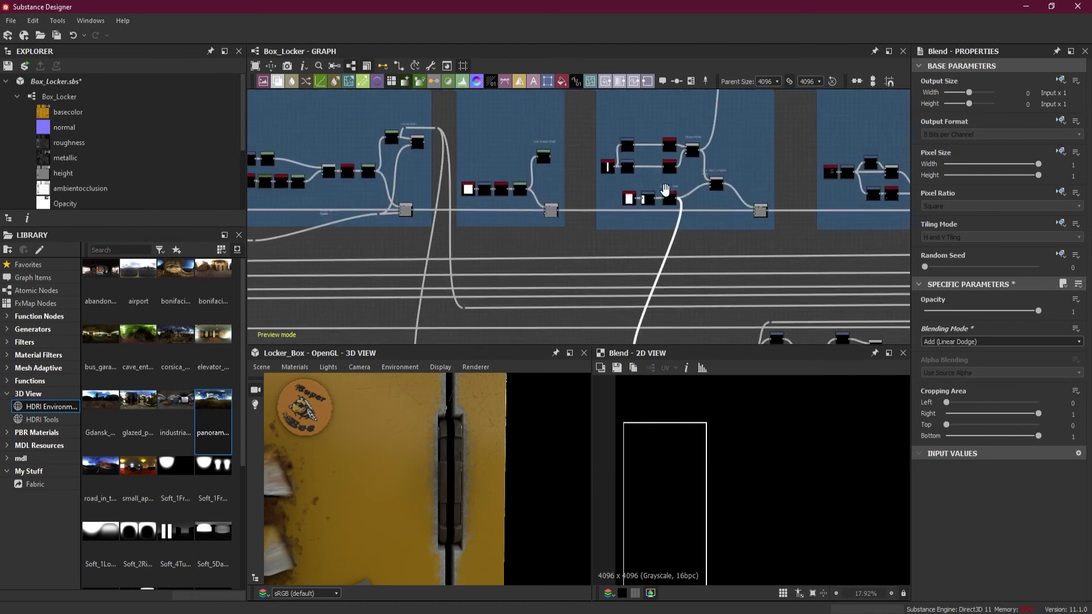
scroll(667, 188, "down", 2)
scroll(678, 205, "up", 3)
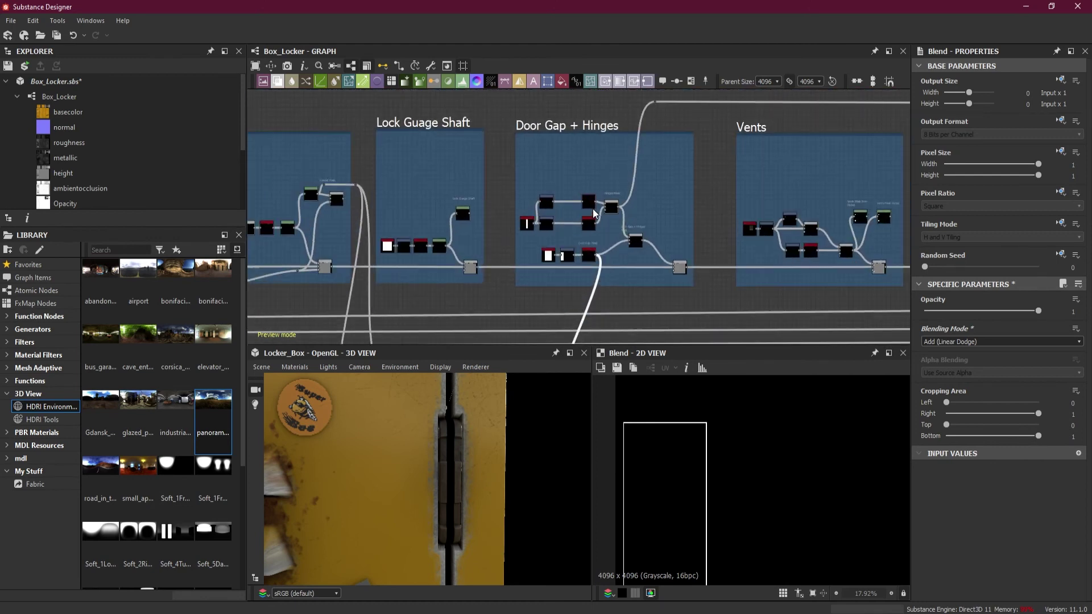
scroll(632, 259, "up", 5)
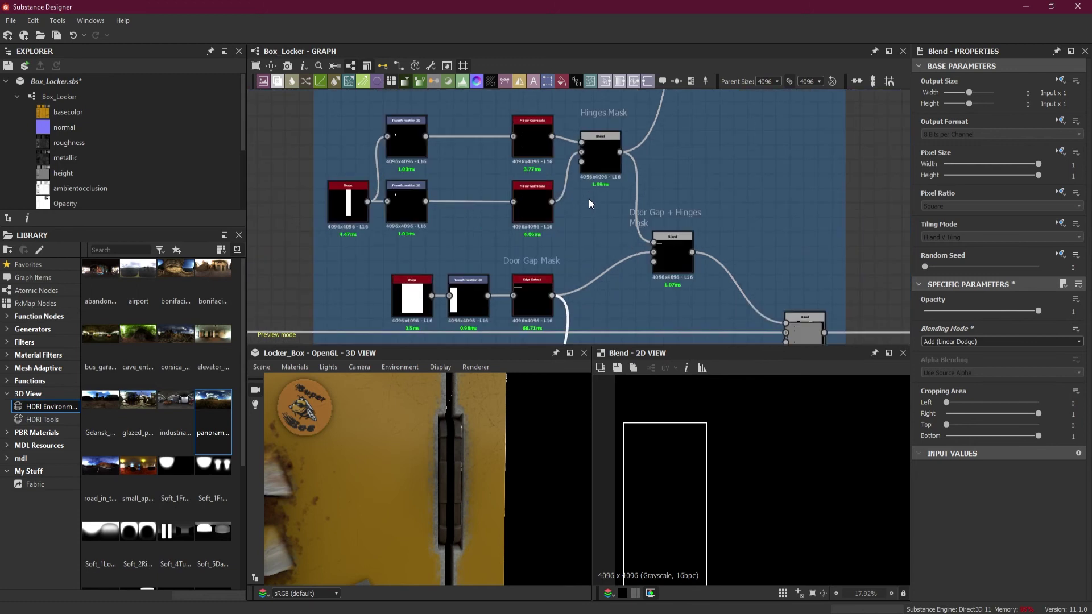
double_click(601, 136)
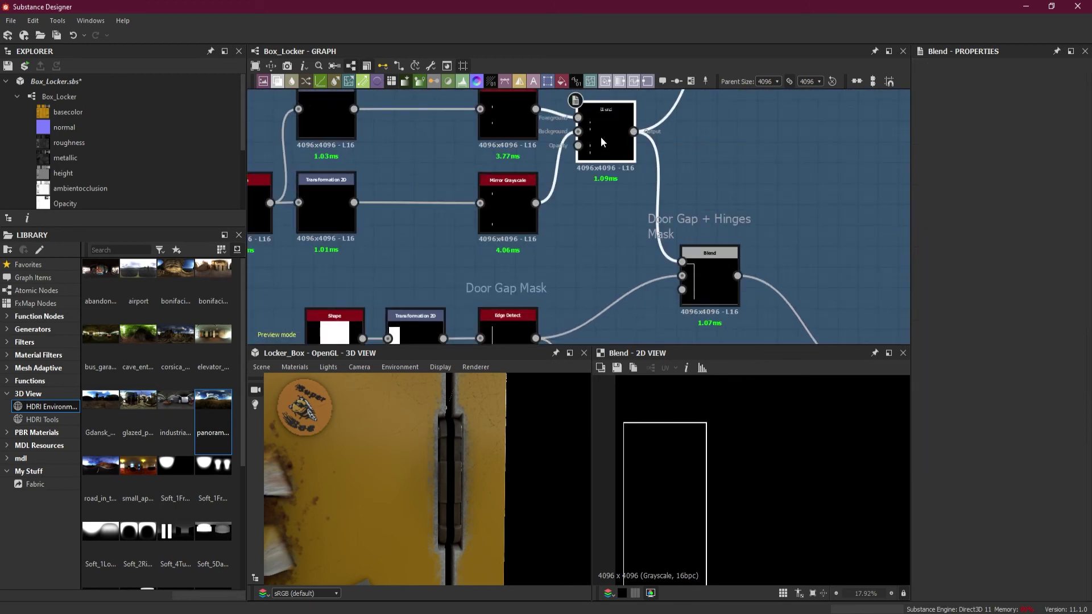
scroll(601, 137, "up", 2)
scroll(721, 440, "down", 4)
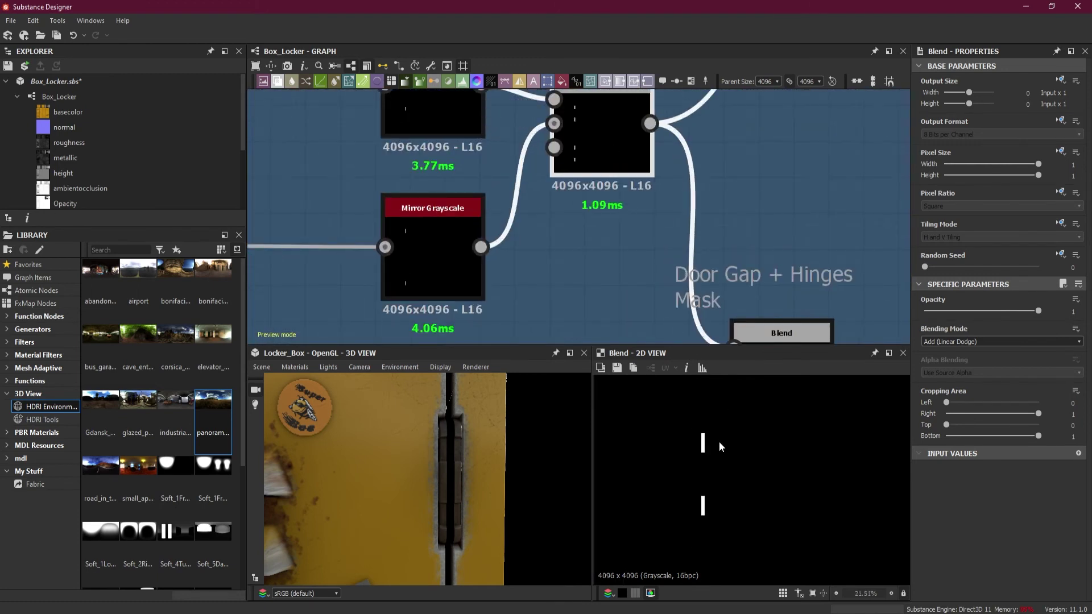
scroll(613, 212, "down", 4)
scroll(613, 212, "down", 3)
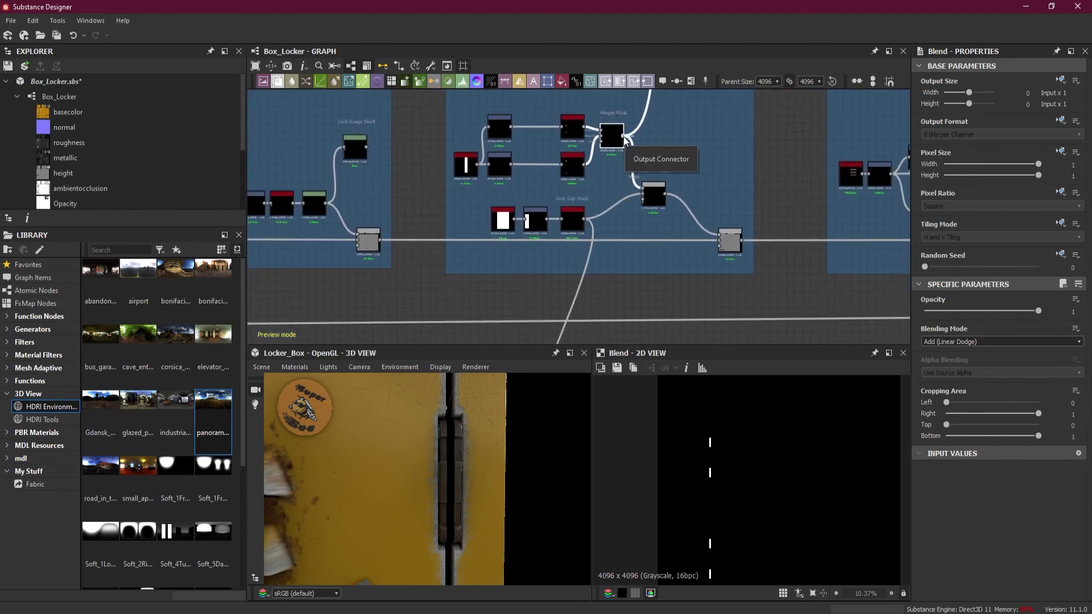
scroll(643, 170, "up", 2)
double_click(659, 212)
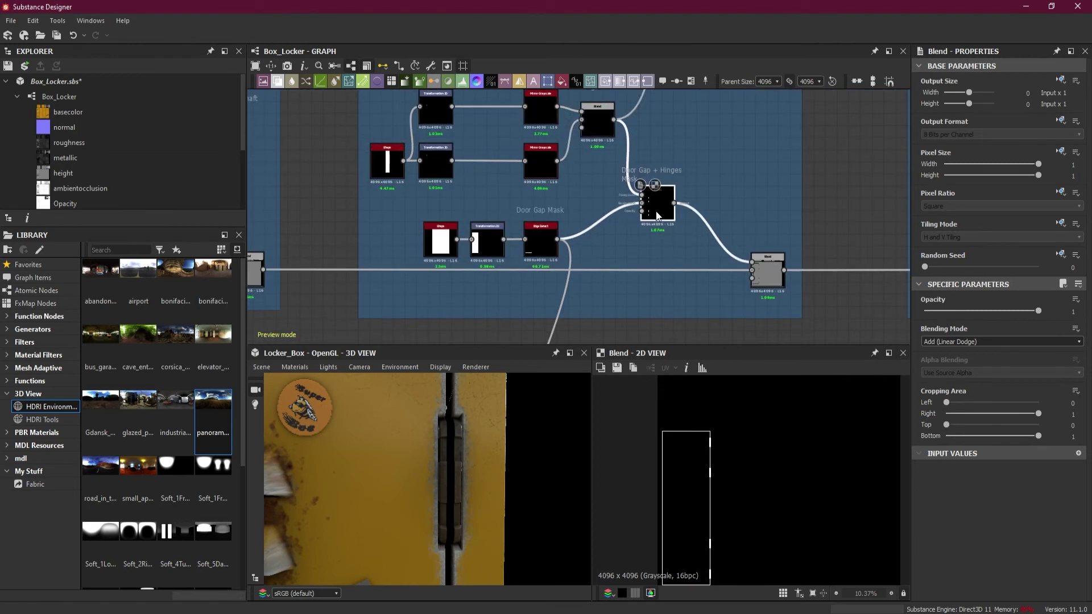
Connect the Hinges Mask Blend's output to the foreground of the new door gap Blend.
double_click(596, 130)
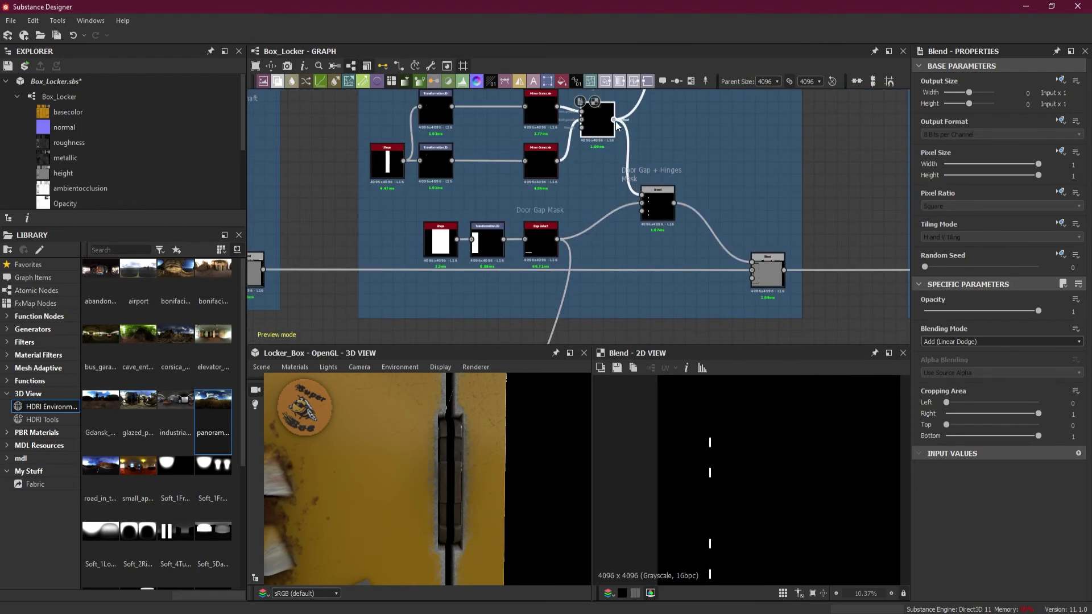
scroll(620, 284, "down", 4)
middle_click_drag(620, 301, 648, 87)
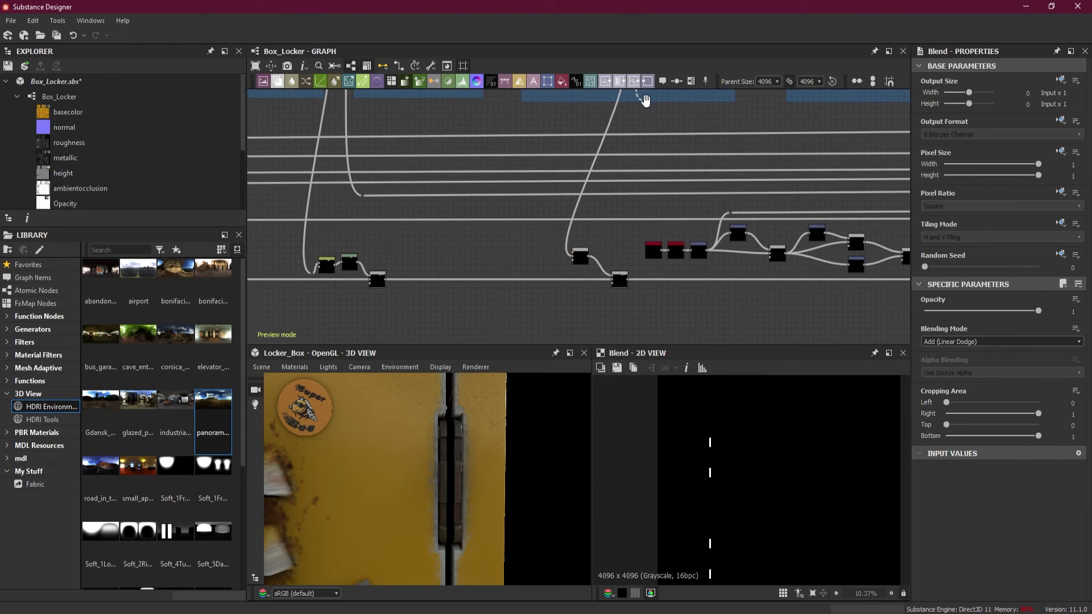
scroll(575, 256, "up", 5)
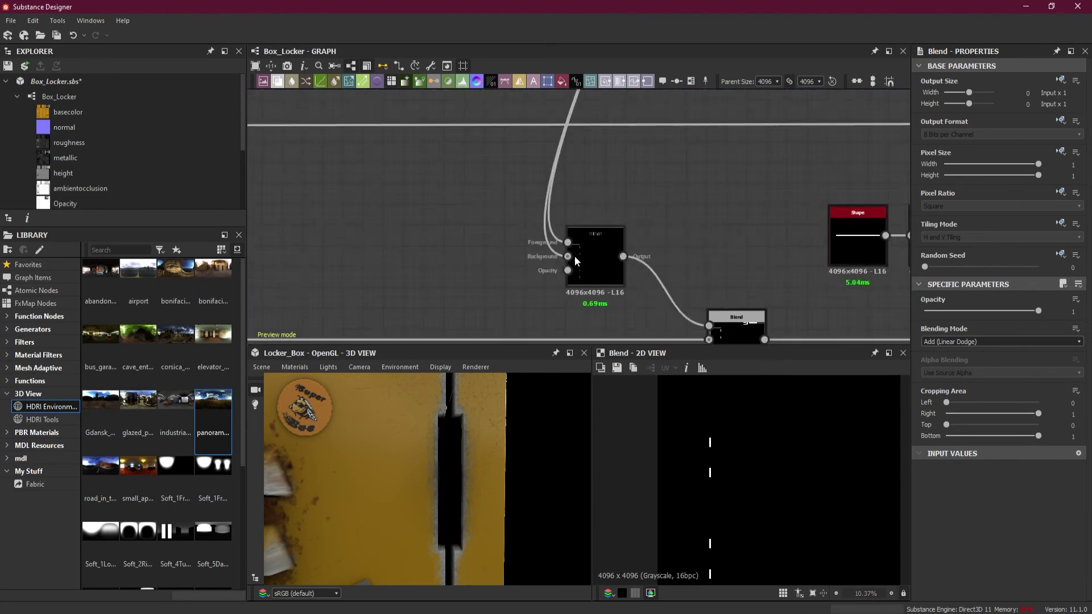
Set the door gap Blend's blending mode to Subtract to remove the hinges from the gap, and check the door edge.
left_click(961, 340)
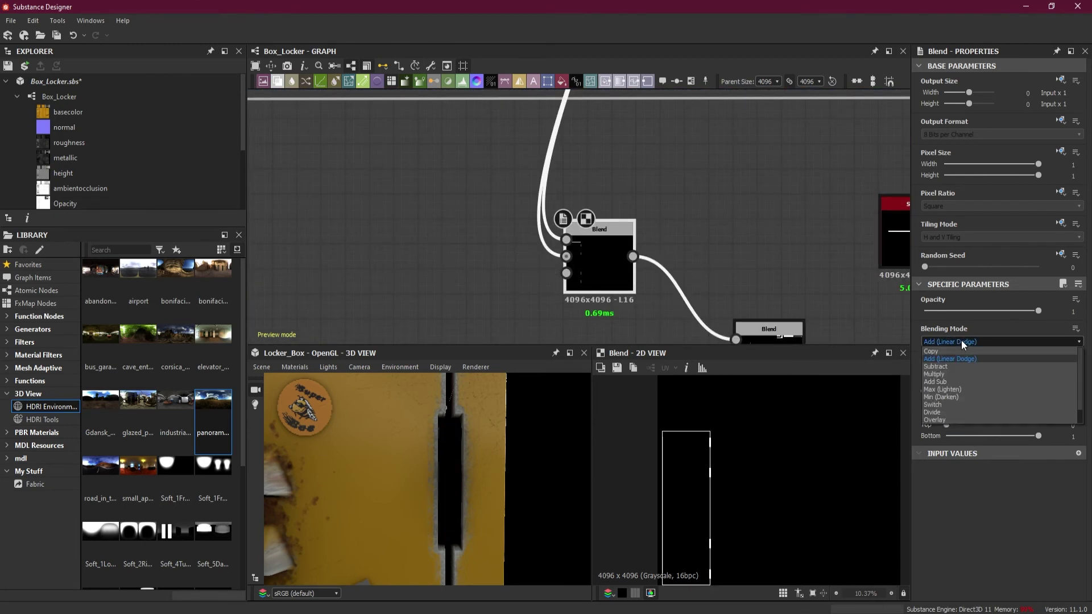
left_click(962, 364)
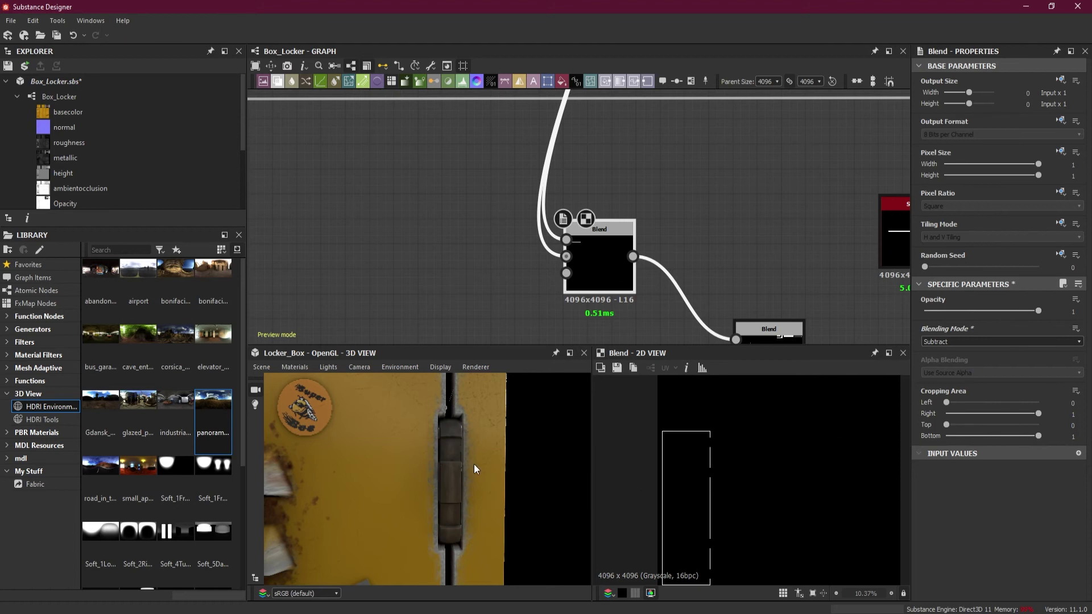
scroll(468, 466, "down", 3)
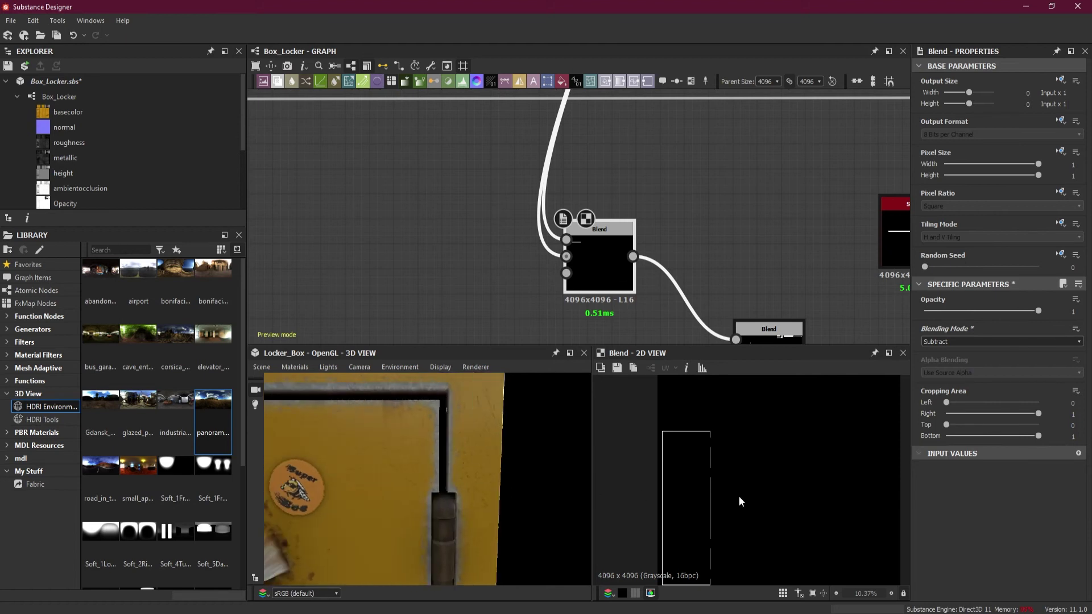
Look over the whole node graph, from the opacity mask nodes through the material frames and back to the UV Shell Masks.
scroll(721, 479, "down", 1)
scroll(682, 266, "down", 3)
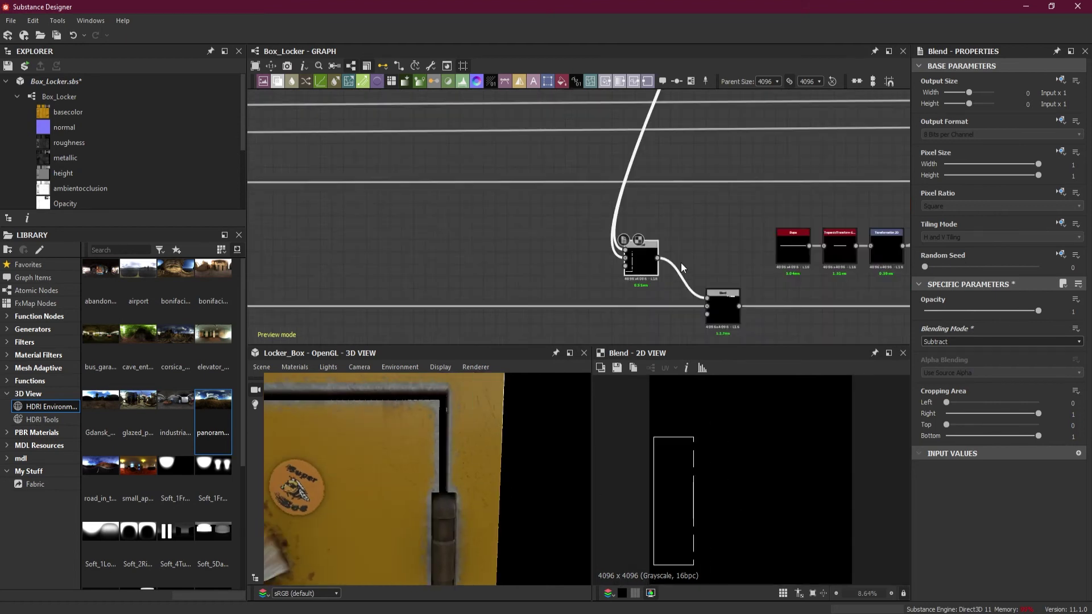
scroll(682, 266, "down", 5)
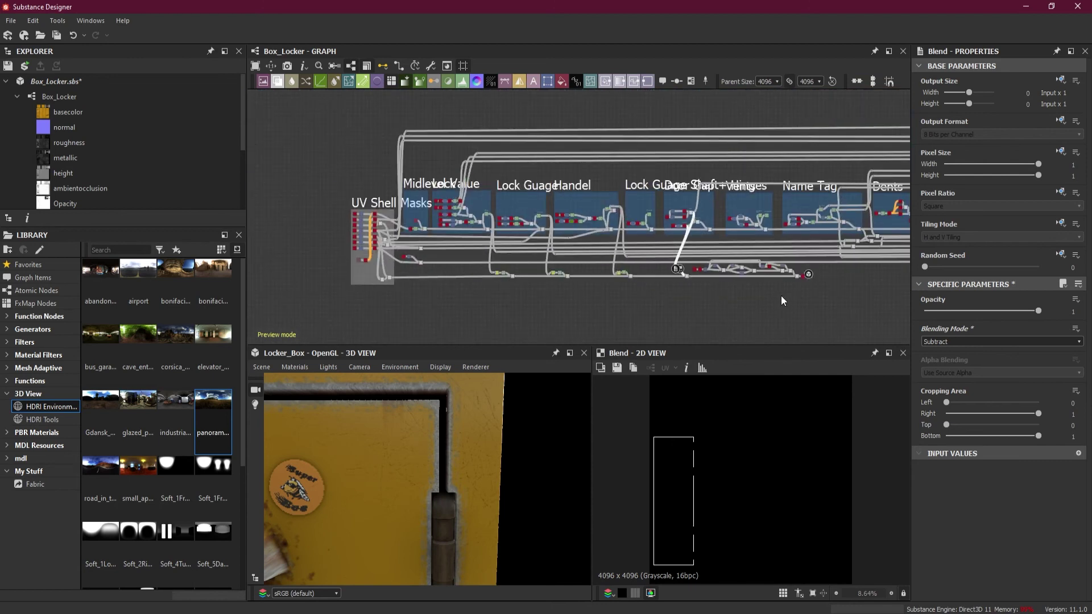
scroll(780, 295, "up", 3)
middle_click_drag(677, 298, 392, 302)
middle_click_drag(619, 292, 596, 283)
middle_click_drag(888, 267, 643, 264)
scroll(644, 264, "down", 2)
scroll(660, 267, "up", 3)
scroll(663, 264, "down", 3)
middle_click_drag(663, 264, 688, 250)
scroll(341, 233, "up", 2)
scroll(333, 233, "down", 3)
scroll(333, 233, "up", 1)
scroll(488, 263, "down", 2)
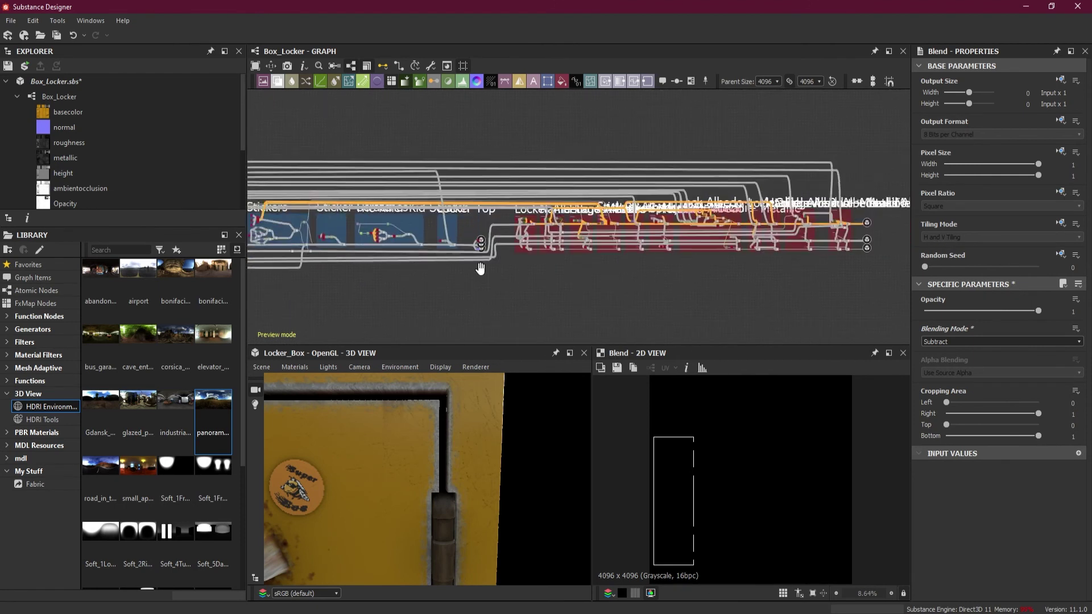
scroll(770, 250, "up", 4)
scroll(552, 233, "down", 3)
middle_click_drag(551, 234, 690, 236)
scroll(645, 254, "up", 3)
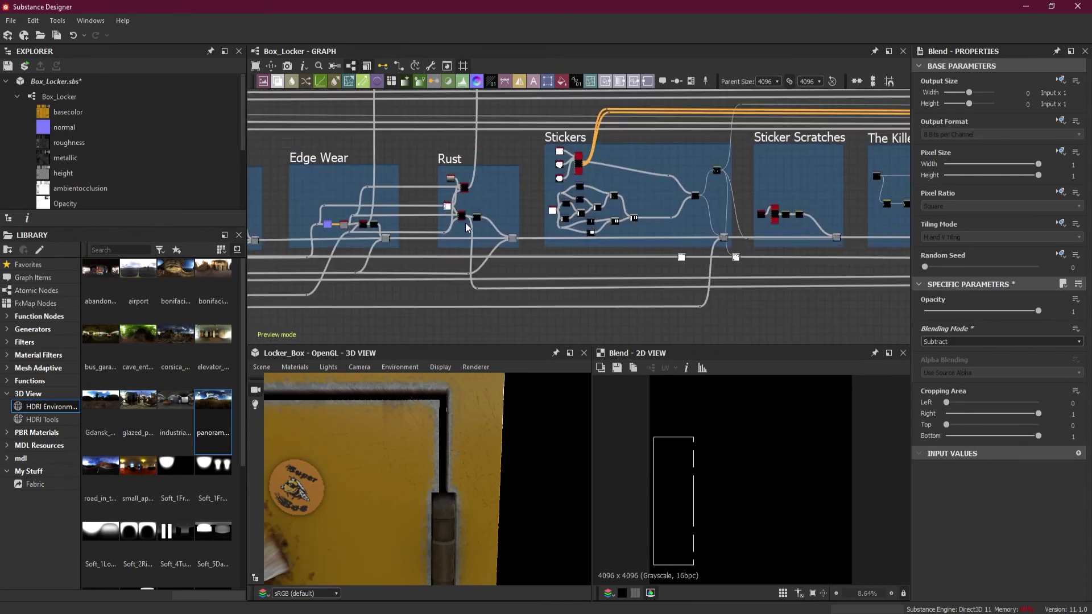
middle_click_drag(466, 223, 746, 225)
scroll(408, 227, "down", 1)
middle_click_drag(408, 227, 756, 233)
middle_click_drag(352, 236, 625, 238)
middle_click_drag(472, 237, 740, 239)
middle_click_drag(518, 239, 740, 251)
scroll(569, 249, "down", 1)
scroll(486, 214, "up", 4)
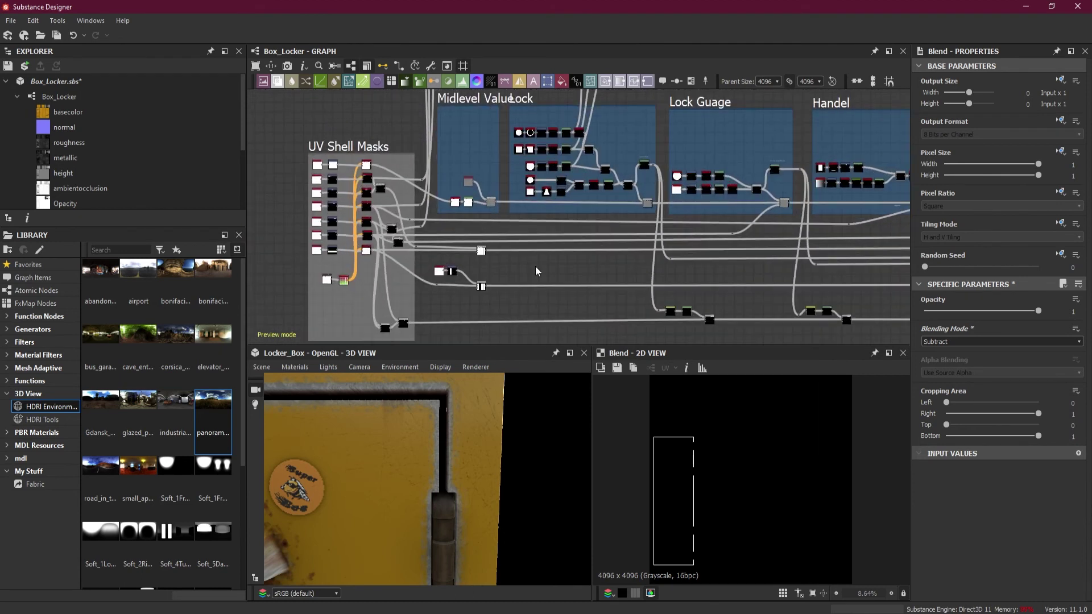
Put a green frame titled "Opacity Map" around the row of opacity nodes beneath the height frames, and save the package.
scroll(482, 244, "down", 4)
scroll(592, 249, "down", 1)
scroll(774, 276, "up", 1)
mouse_move(780, 276)
middle_mouse_down()
mouse_move(770, 288)
mouse_move(790, 286)
middle_mouse_up()
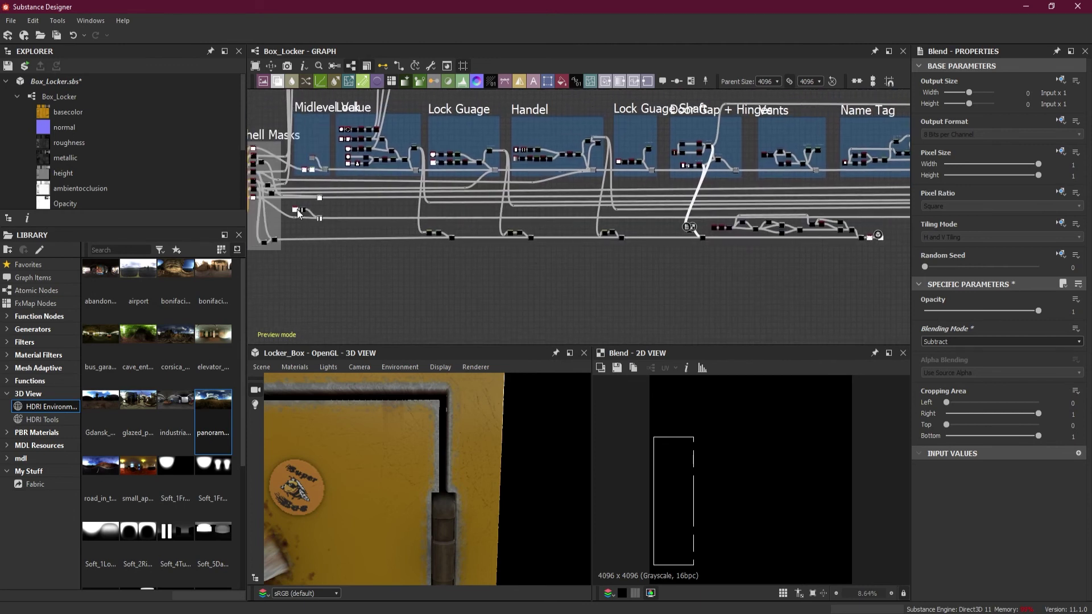
left_click_drag(291, 207, 671, 267)
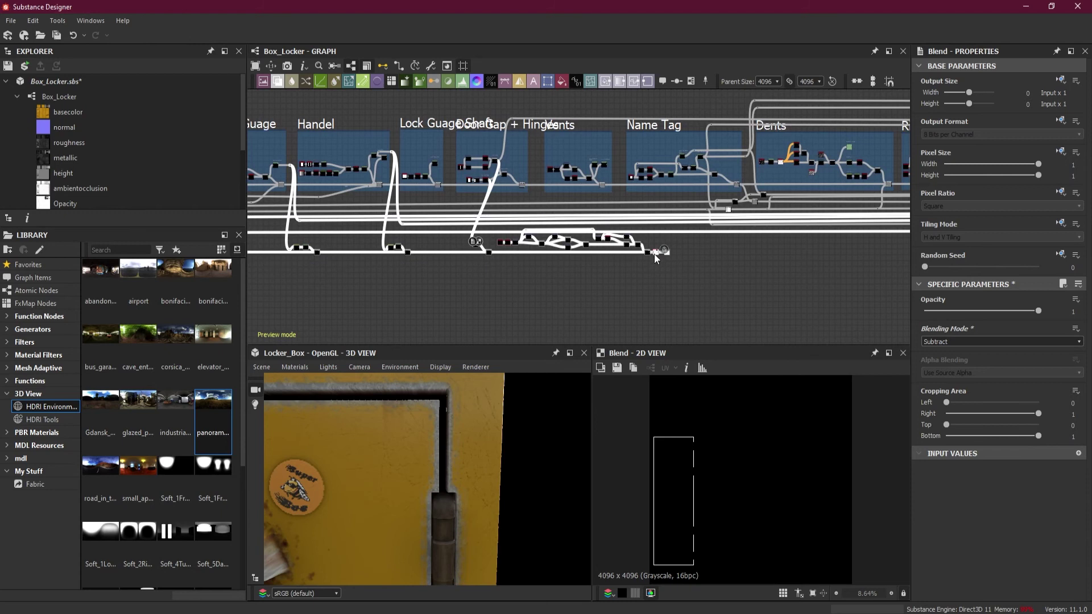
right_click(654, 253)
left_click(705, 337)
middle_click_drag(441, 267, 604, 274)
left_click(995, 219)
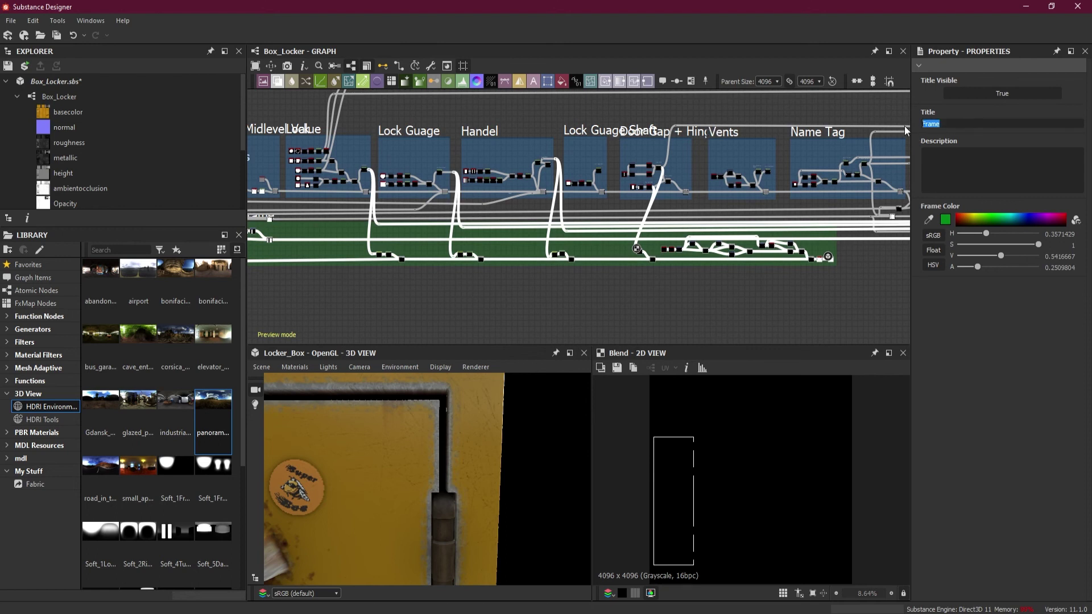
type("Opacity Map")
left_click(602, 271)
left_click(56, 35)
Add "+ Roughness" to the titles of the Locker and Name Tage Albedo + Metallic frames.
scroll(786, 214, "down", 3)
scroll(722, 232, "up", 4)
middle_click_drag(722, 232, 683, 224)
scroll(683, 225, "down", 1)
scroll(602, 219, "up", 2)
scroll(602, 219, "up", 3)
left_click(689, 172)
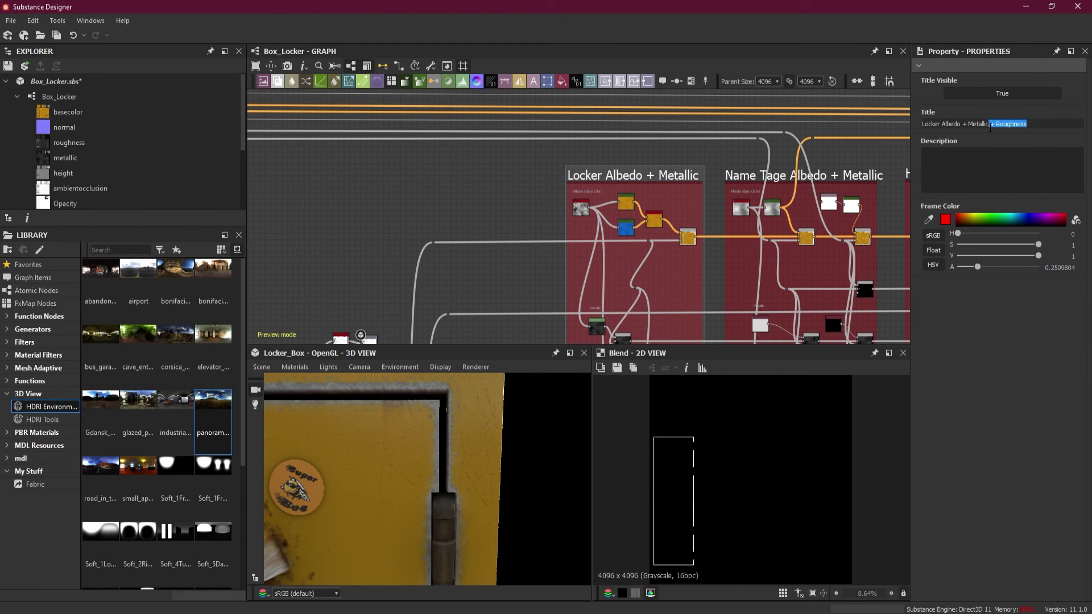
left_click(825, 176)
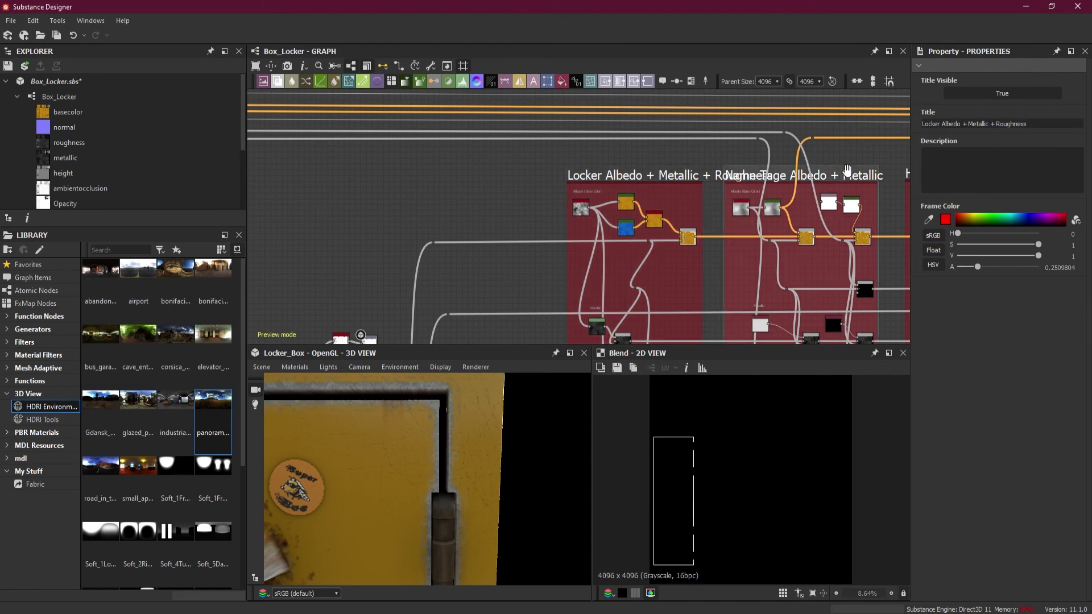
left_click(1040, 126)
type("+ Roughness")
left_click(873, 156)
Retitle the Hinges frame "Hinges Albedo + Metallic + Roughness".
scroll(862, 215, "up", 1)
middle_click_drag(847, 217, 495, 227)
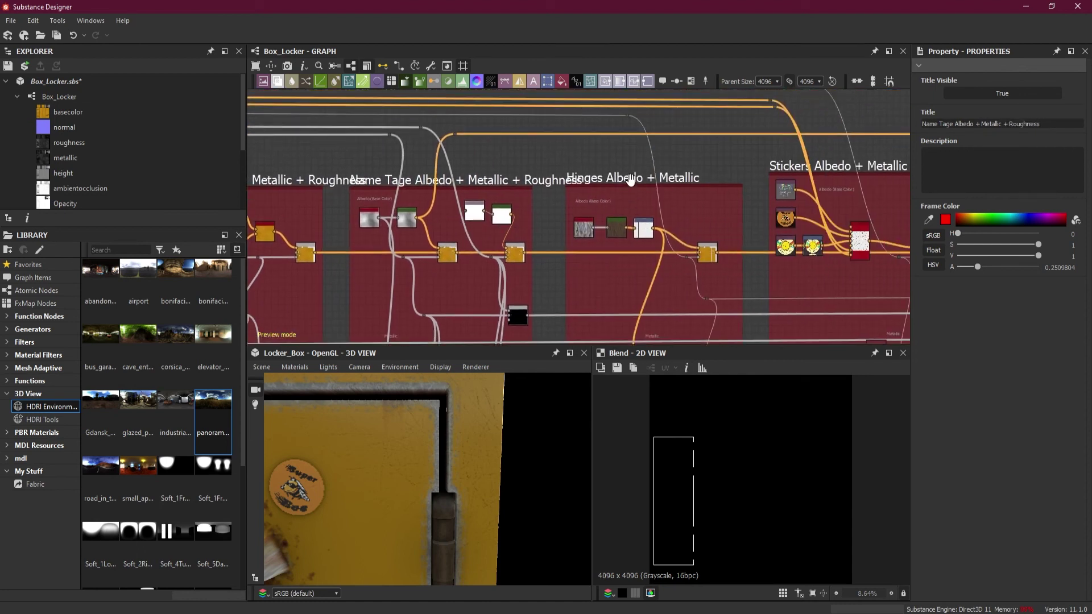
scroll(631, 180, "up", 2)
left_click(631, 180)
left_click(1007, 123)
type("+ Roughness")
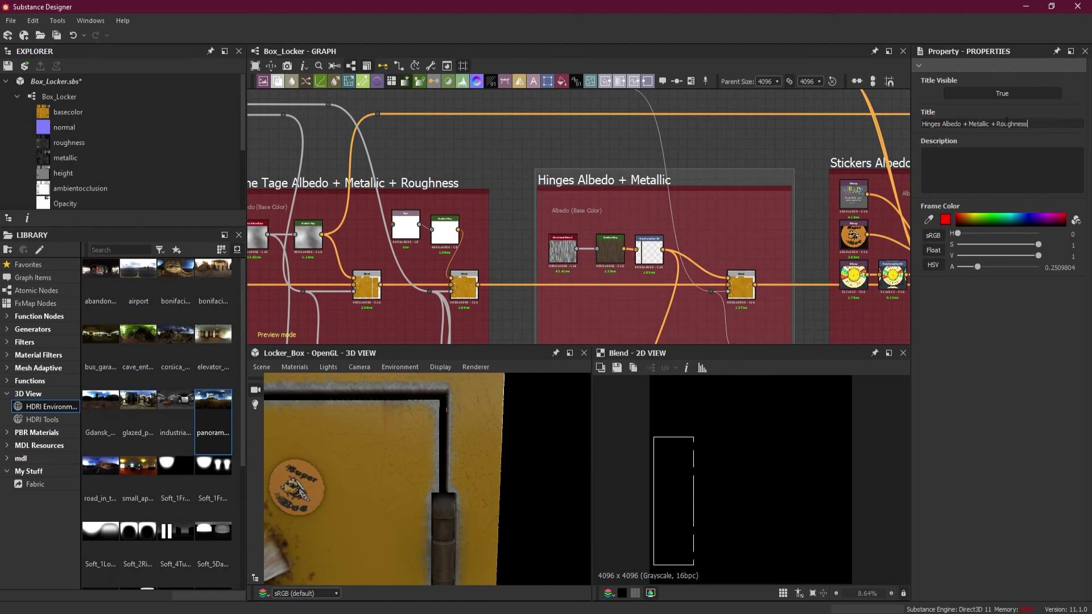
left_click(790, 161)
Add "+ Roughness" to the titles of the Stickers and Rivets Albedo + Metallic frames.
middle_click_drag(834, 223, 441, 225)
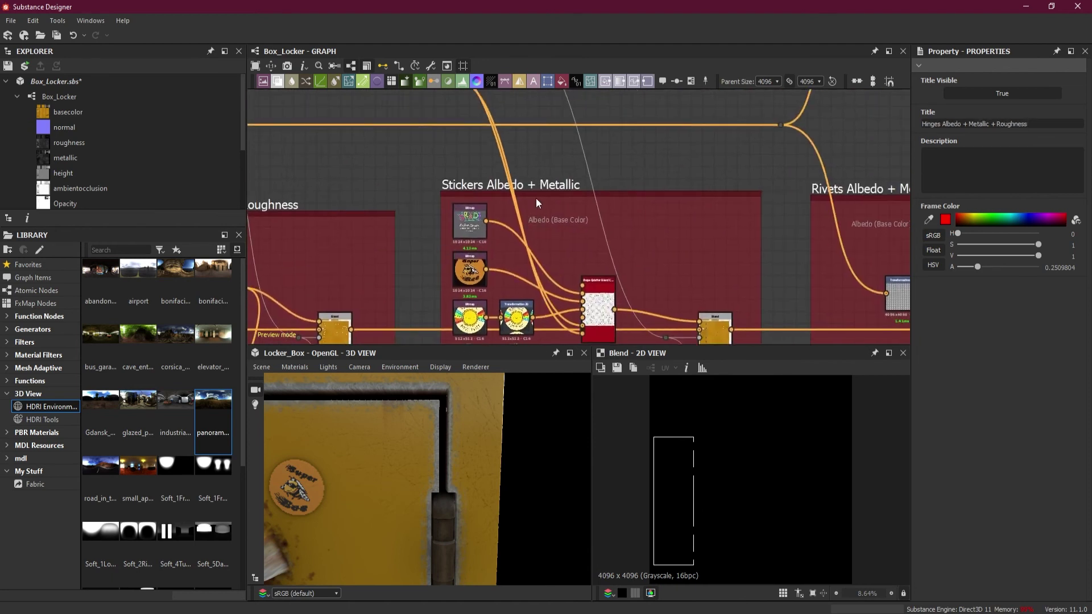
left_click(512, 184)
left_click(1007, 123)
type("+ Roughness")
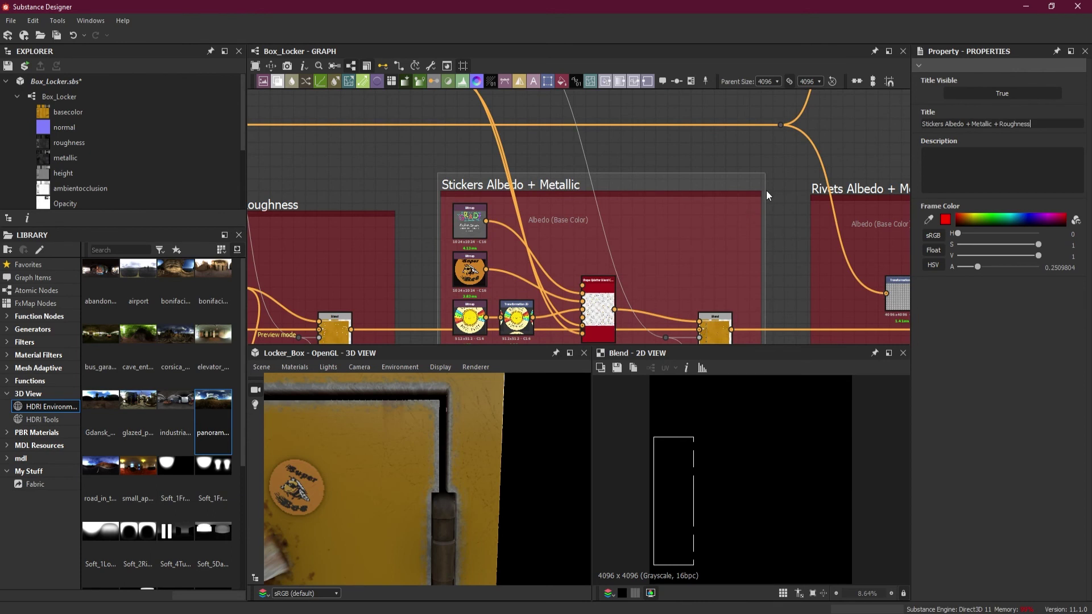
left_click(766, 190)
middle_click_drag(785, 205, 494, 218)
left_click(596, 204)
left_click(1007, 124)
type("+ Roughness")
left_click(777, 224)
Add "+ Roughness" to the titles of the Spray Pint and Lock Albedo + Metallic frames.
middle_click_drag(817, 221, 580, 216)
left_click(581, 215)
left_click(1007, 124)
type("+ Roughness")
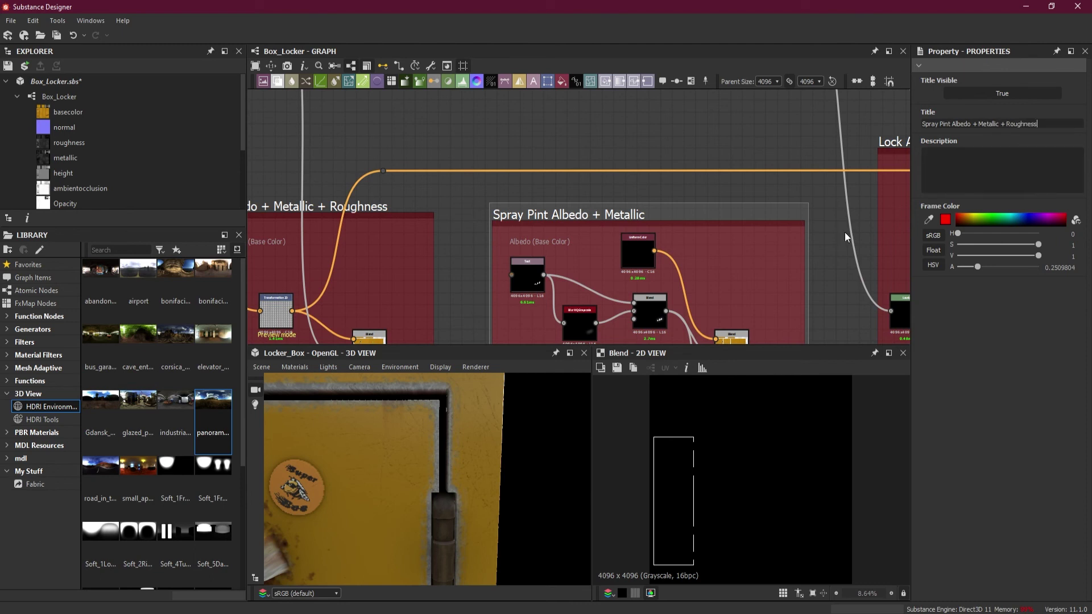
left_click(828, 232)
mouse_move(828, 232)
middle_mouse_down()
mouse_move(490, 244)
mouse_move(510, 305)
mouse_move(433, 305)
middle_mouse_up()
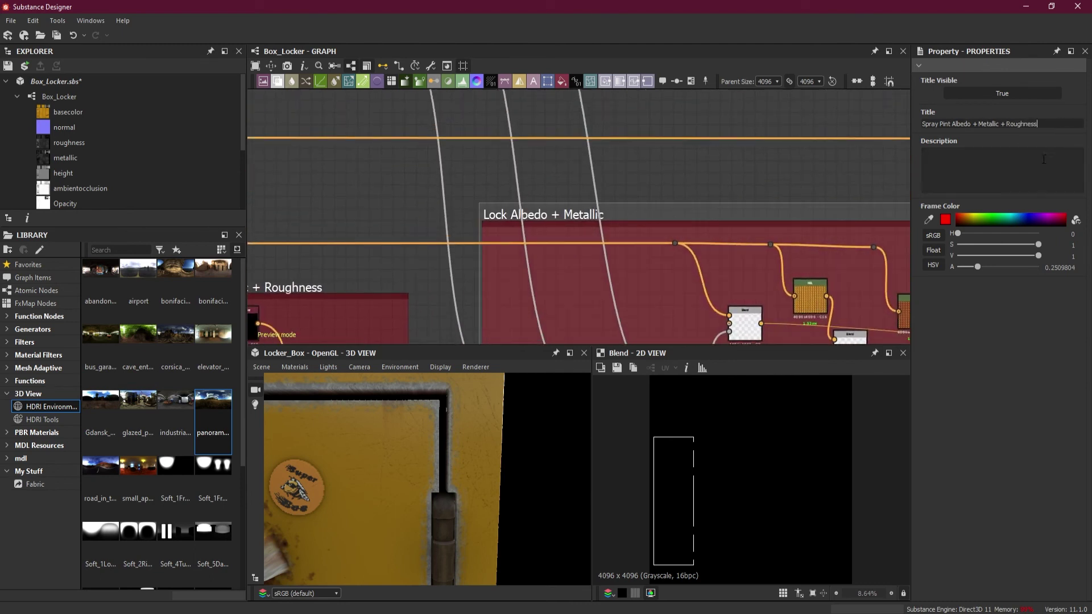
left_click(576, 217)
left_click(1008, 124)
type("+ Roughness")
left_click(691, 189)
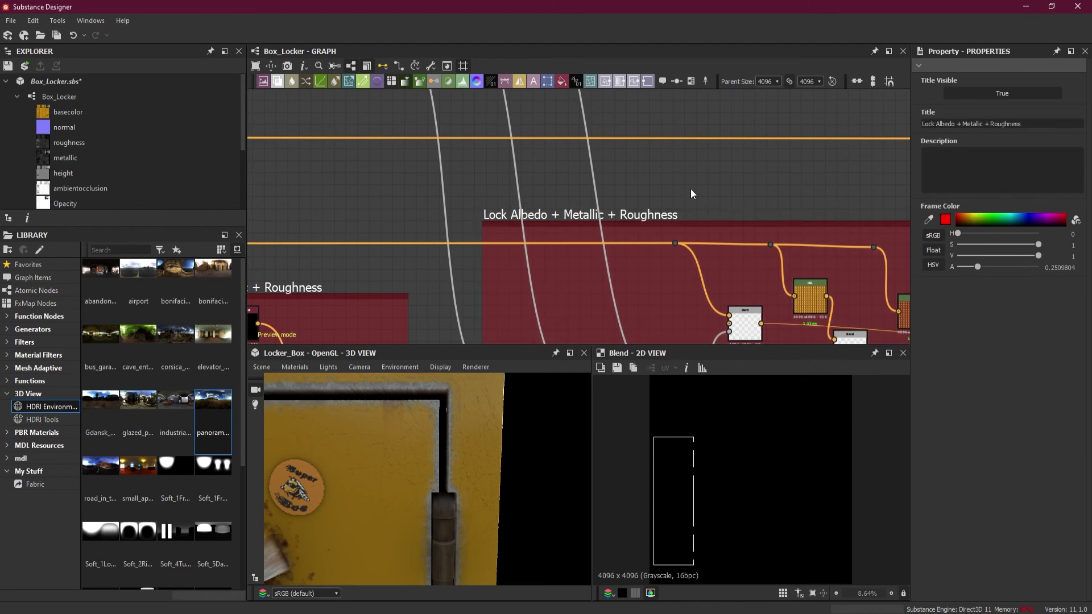
Add "+ Roughness" to the titles of the Lock Guage and Handel Albedo + Metallic frames.
middle_click_drag(753, 231, 352, 250)
middle_click_drag(813, 233, 459, 231)
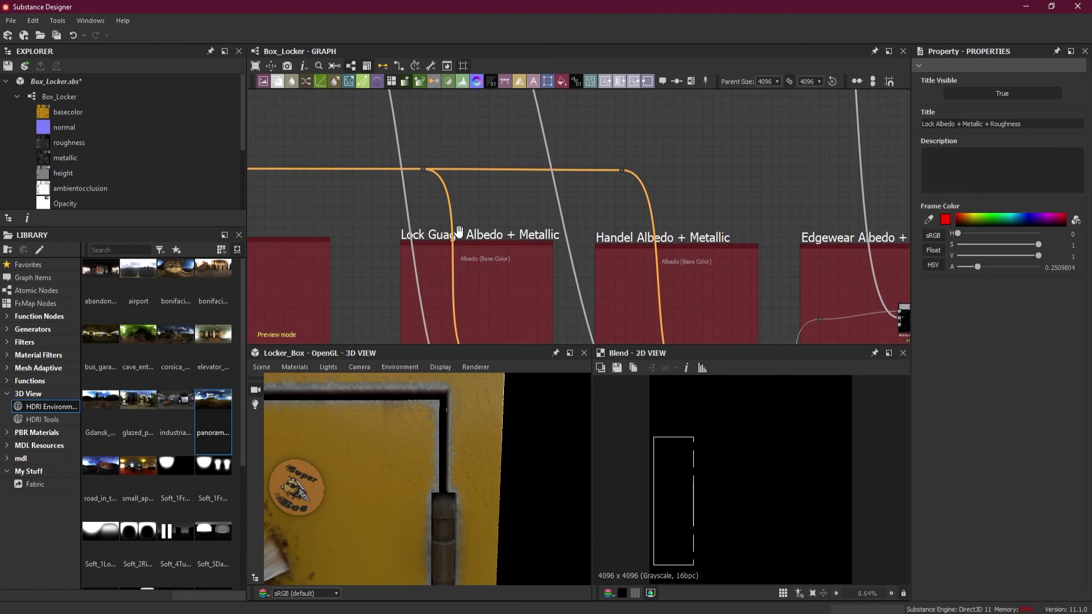
left_click(494, 233)
left_click(1012, 124)
type("+ Roughness")
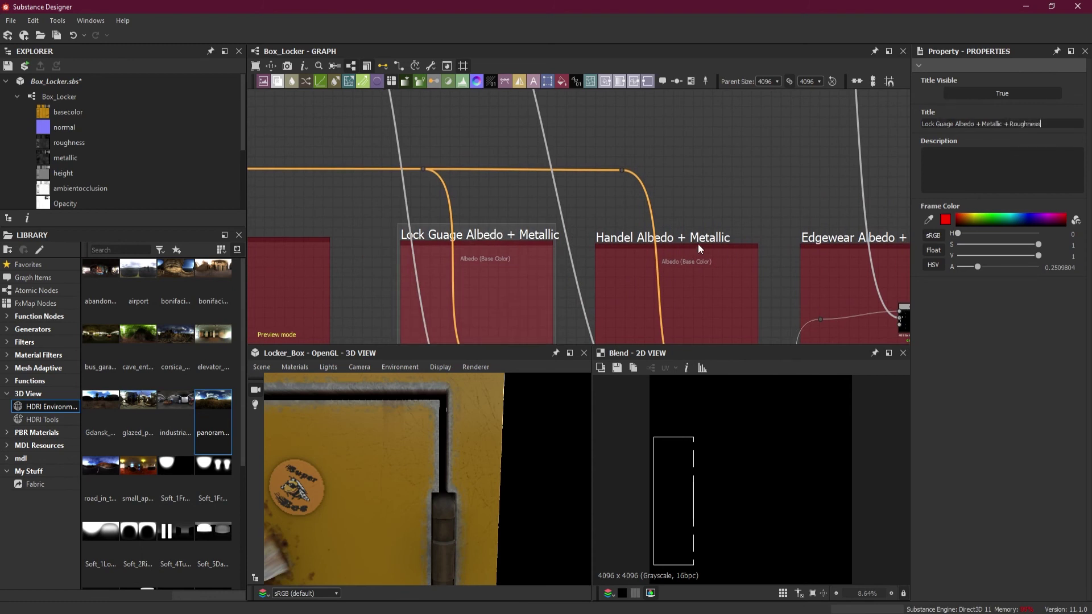
left_click(703, 245)
left_click(1042, 124)
type("+ Roughness")
Add "+ Roughness" to the titles of the Edgewear and Rust + Leaks Albedo + Metallic frames.
middle_click_drag(796, 237, 488, 246)
left_click(611, 238)
left_click(1038, 124)
type("+ Roughness")
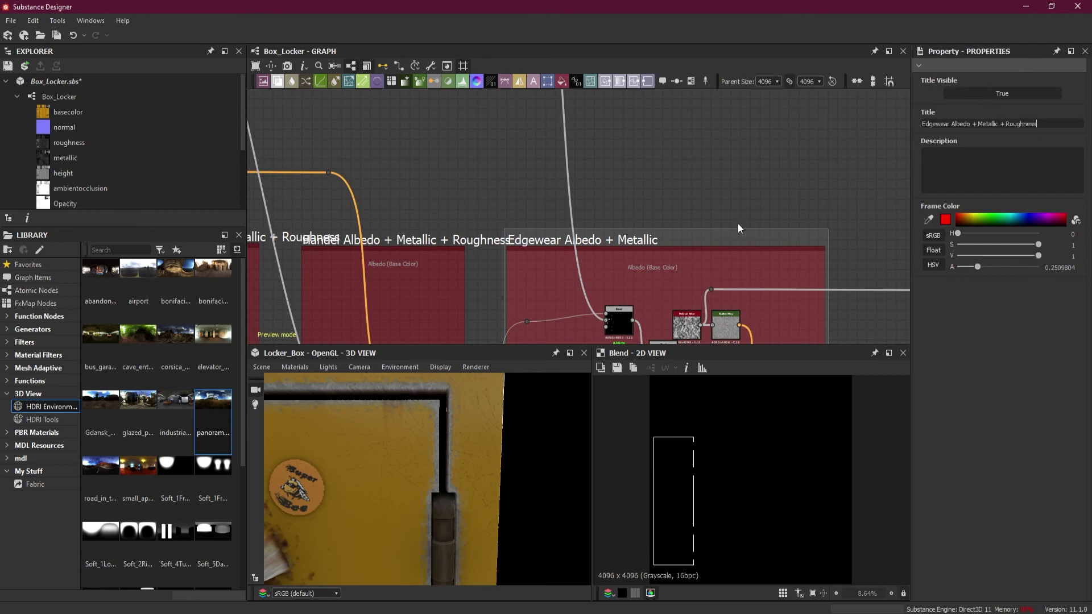
middle_click_drag(780, 230, 365, 250)
left_click(621, 247)
left_click(1036, 124)
type("+ Roughness")
Add a comment reading "Roughness" above the Histogram Range node of the roughness row in the Locker frame.
scroll(822, 185, "down", 3)
scroll(774, 213, "down", 6)
scroll(531, 216, "up", 8)
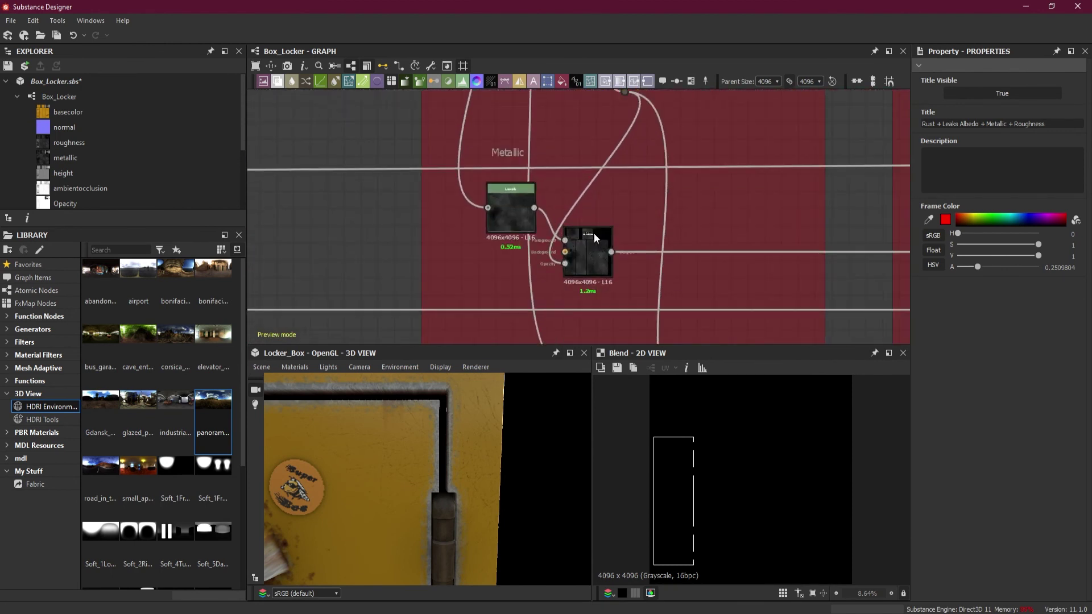
right_click(709, 227)
left_click(773, 260)
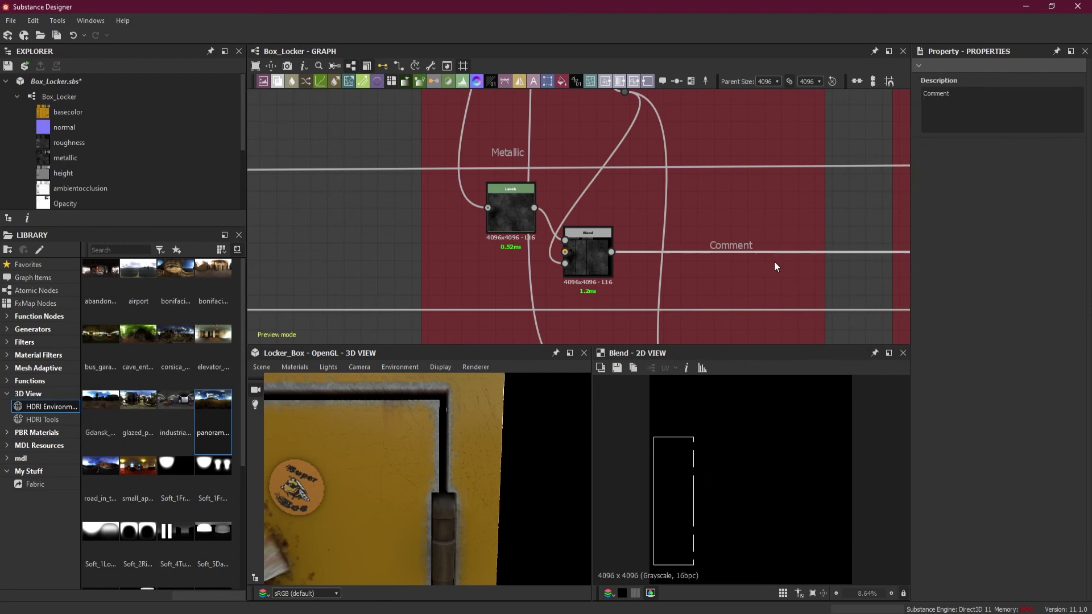
left_click_drag(735, 249, 504, 333)
middle_click_drag(578, 299, 603, 183)
mouse_move(514, 207)
left_mouse_down()
mouse_move(601, 195)
mouse_move(591, 207)
mouse_move(508, 212)
left_mouse_up()
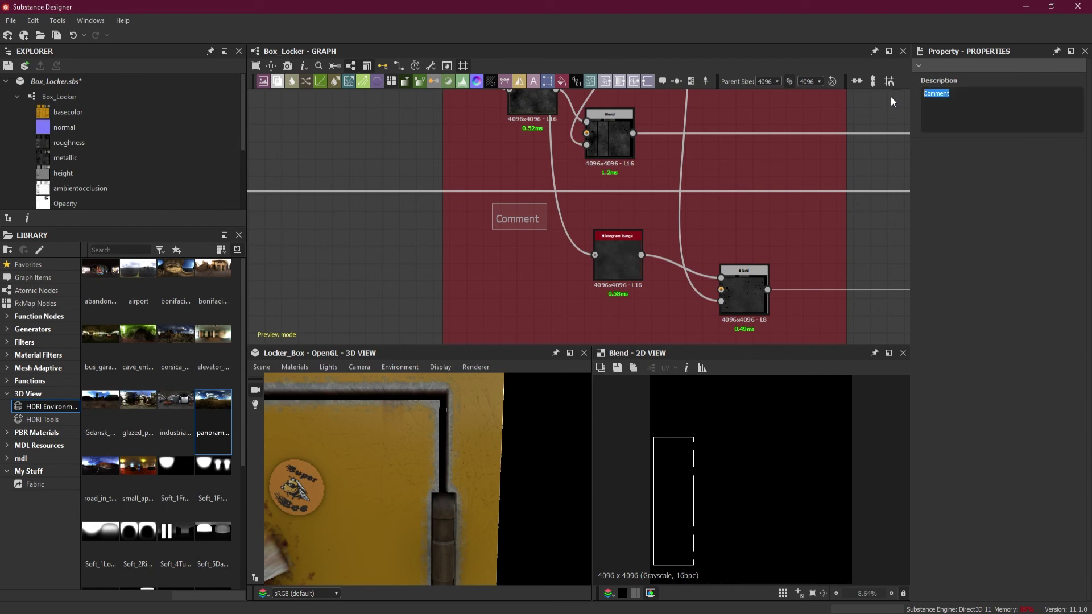
type("Roughness")
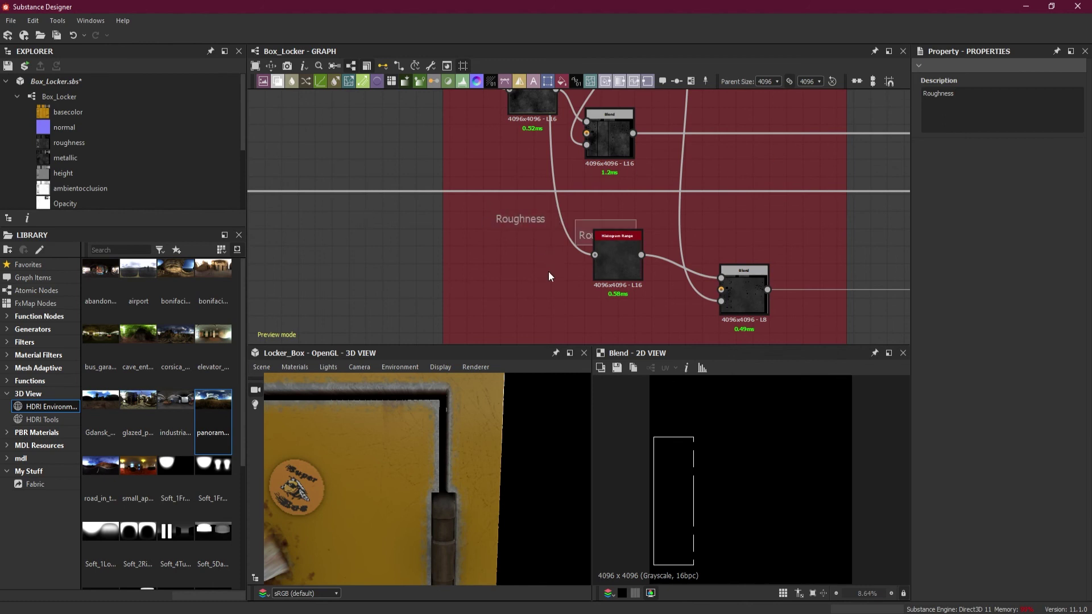
Place copies of the Roughness comment above the roughness nodes in the Name Tage and Hinges frames.
scroll(688, 248, "down", 2)
middle_click_drag(856, 231, 458, 221)
left_click_drag(458, 220, 529, 212)
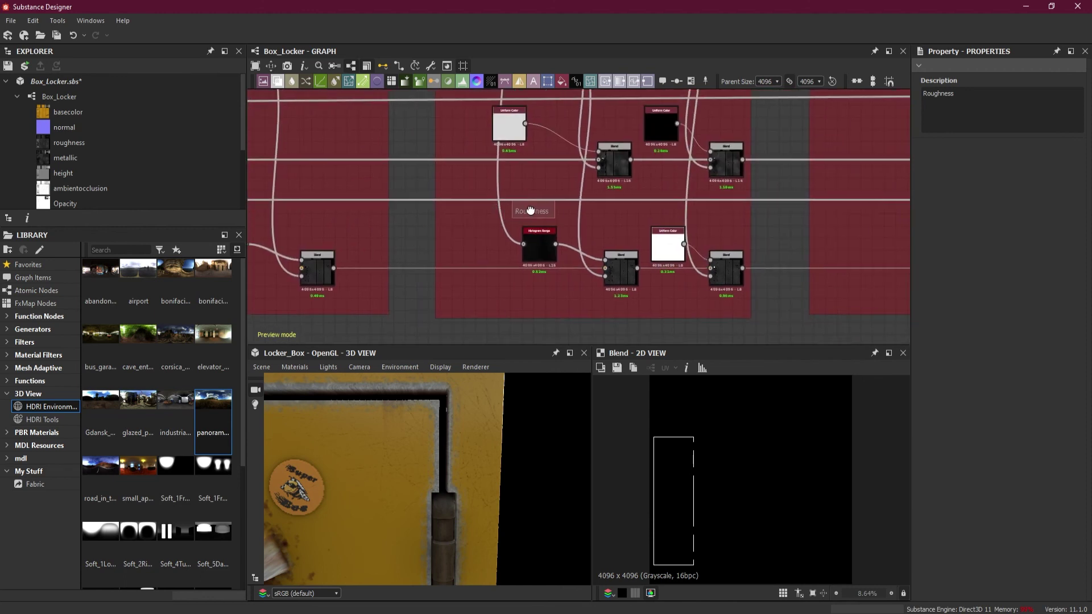
middle_click_drag(743, 227, 303, 224)
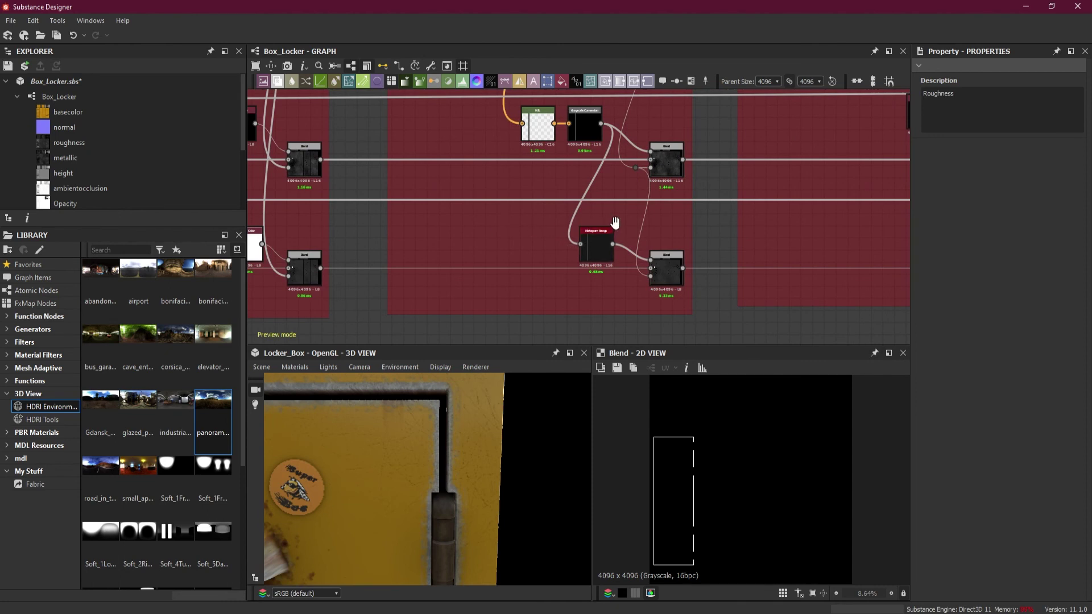
key("ctrl+v")
left_click_drag(487, 215, 536, 215)
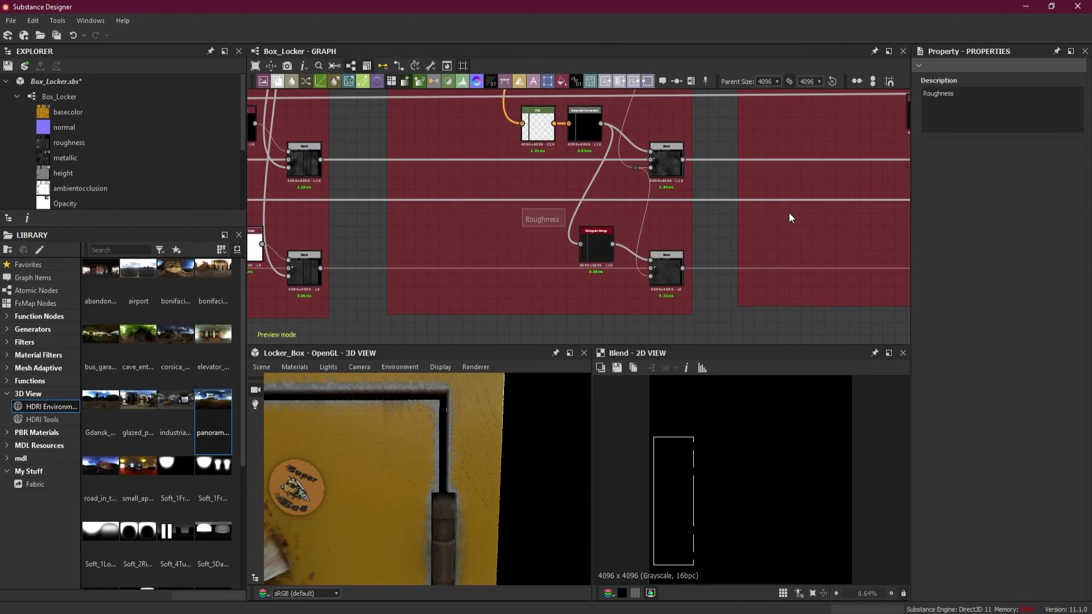
Place copies of the Roughness comment above the roughness nodes in the Stickers and Rivets frames.
middle_click_drag(778, 217, 426, 215)
key("ctrl+v")
mouse_move(579, 226)
left_mouse_down()
mouse_move(557, 217)
mouse_move(572, 213)
left_mouse_up()
middle_click_drag(680, 246, 335, 246)
key("ctrl+v")
left_click_drag(530, 216, 511, 216)
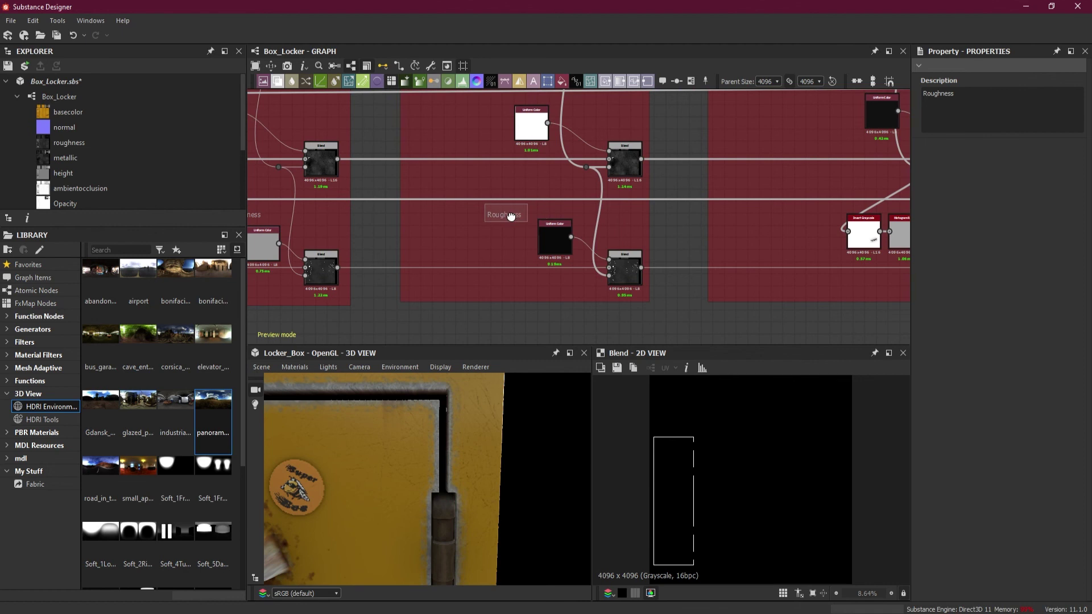
Place copies of the Roughness comment beside the roughness nodes in the Spray Pint and Lock frames.
middle_click_drag(898, 227, 555, 248)
key("ctrl+v")
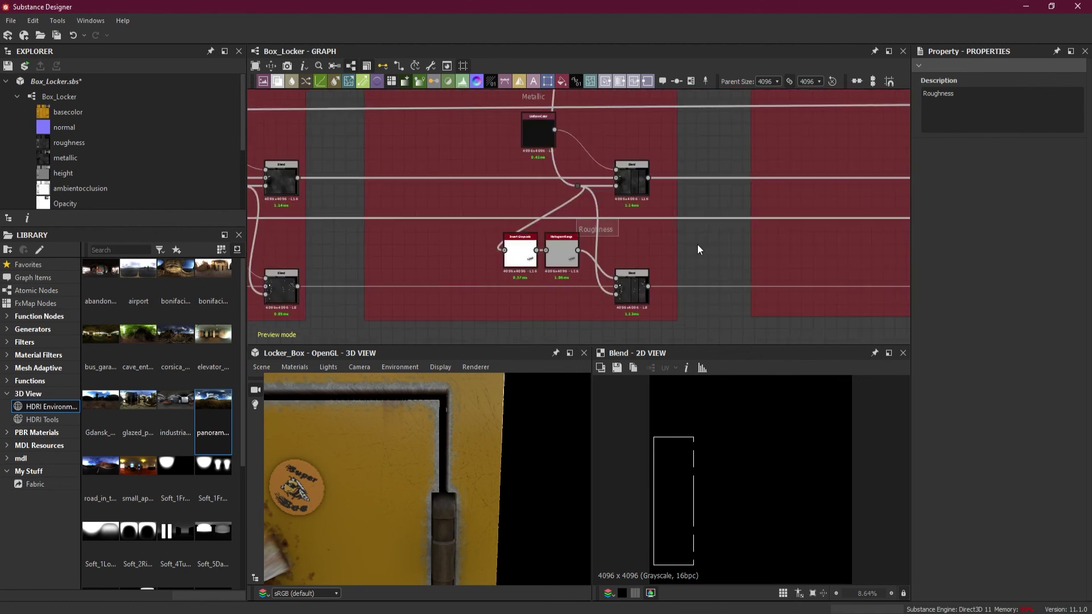
left_click_drag(595, 229, 472, 232)
middle_click_drag(805, 246, 610, 246)
scroll(610, 246, "down", 1)
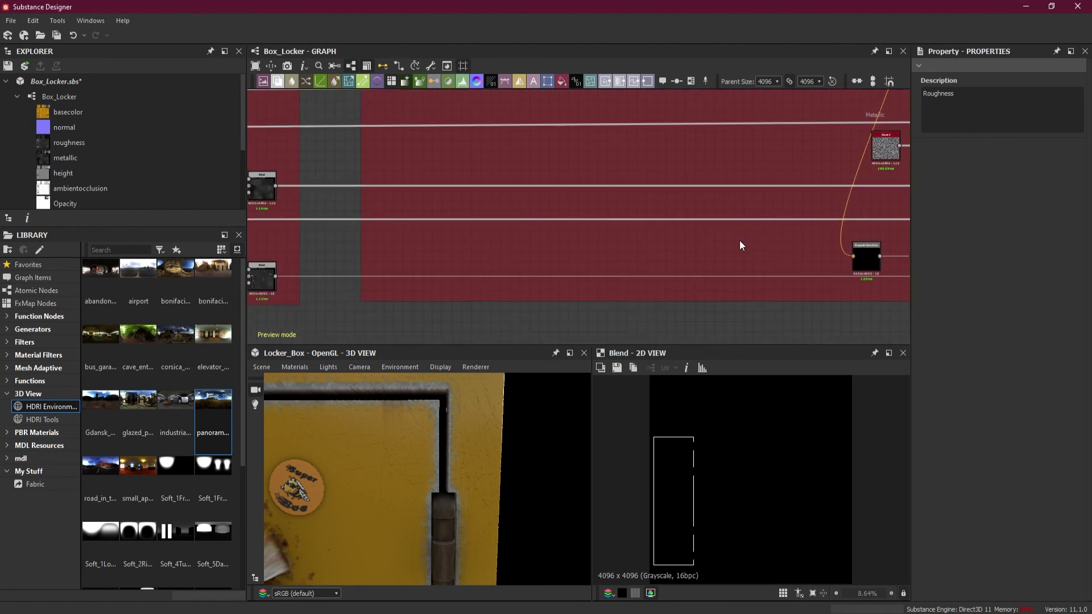
middle_click_drag(853, 246, 644, 246)
key("ctrl+v")
left_click_drag(595, 228, 685, 234)
Place copies of the Roughness comment above the roughness nodes in the Lock Guage and Handel frames.
scroll(805, 223, "down", 2)
middle_click_drag(838, 230, 642, 227)
scroll(642, 239, "up", 2)
left_click_drag(597, 225, 520, 212)
key("ctrl+v")
left_click_drag(595, 228, 749, 212)
Place copies of the Roughness comment above the roughness nodes in the last two material frames, and save the package.
scroll(792, 224, "down", 2)
middle_click_drag(794, 308, 699, 243)
key("ctrl+v")
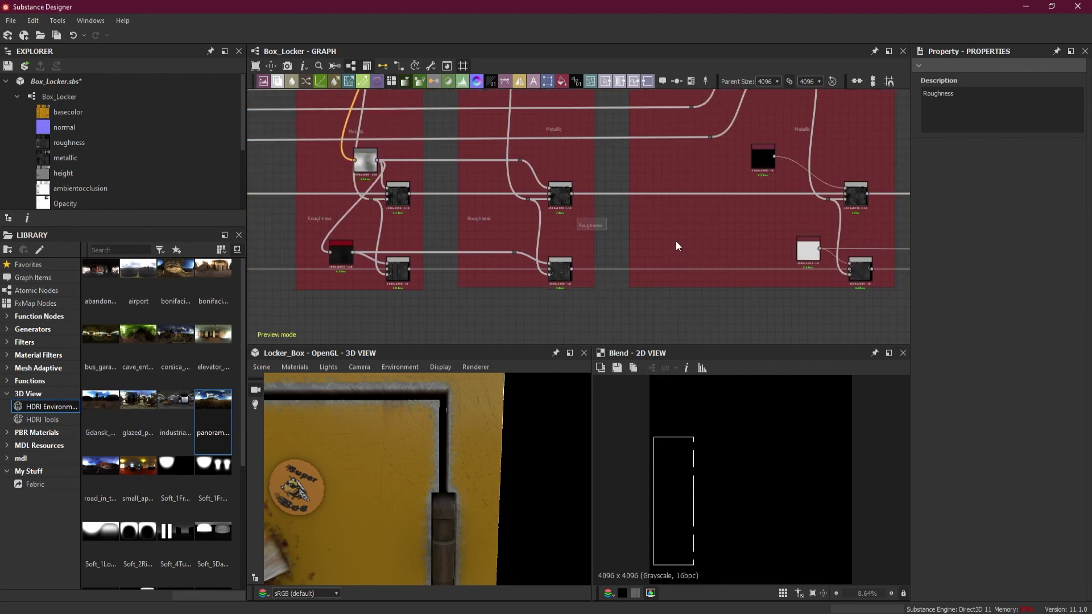
left_click_drag(603, 224, 772, 223)
middle_click_drag(773, 310, 785, 251)
key("ctrl+v")
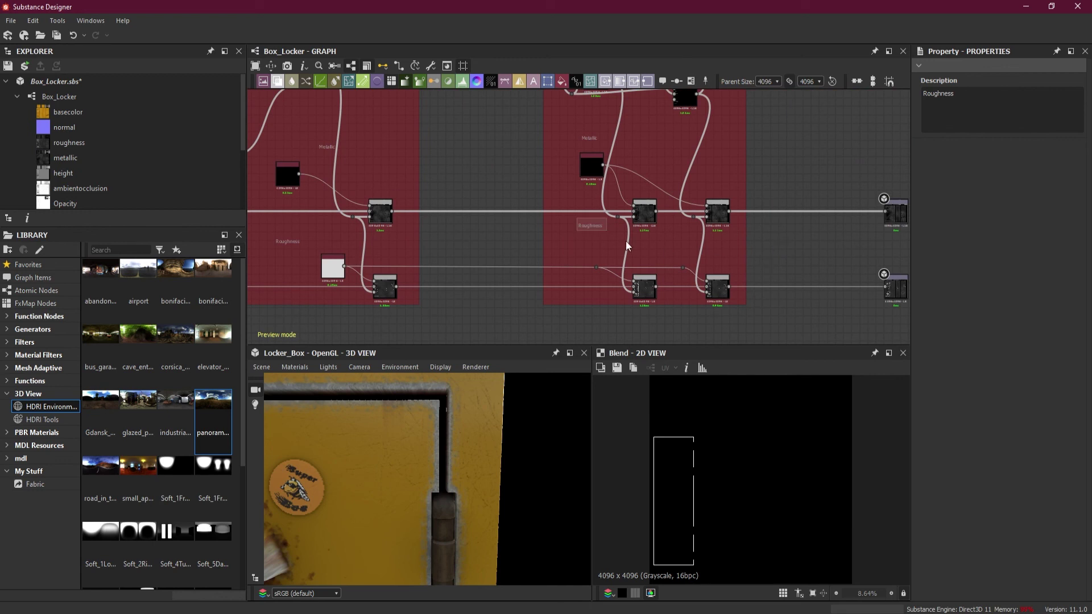
left_click_drag(588, 224, 592, 236)
scroll(785, 257, "down", 5)
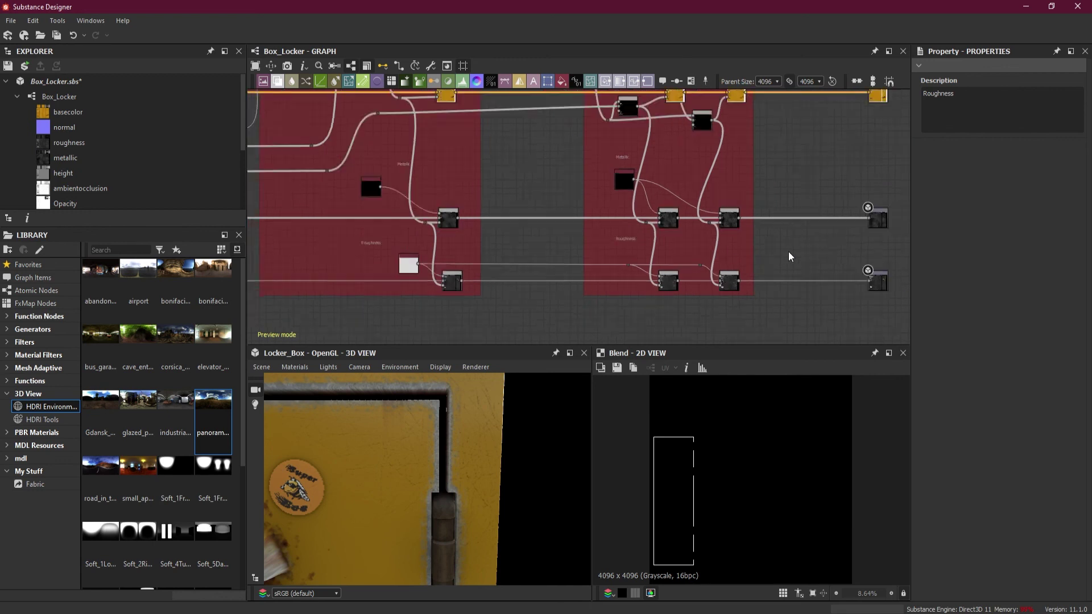
left_click(56, 35)
Examine the complete locker from several sides in the 3D view, and save the package again.
scroll(578, 165, "down", 5)
middle_click_drag(557, 208, 764, 244)
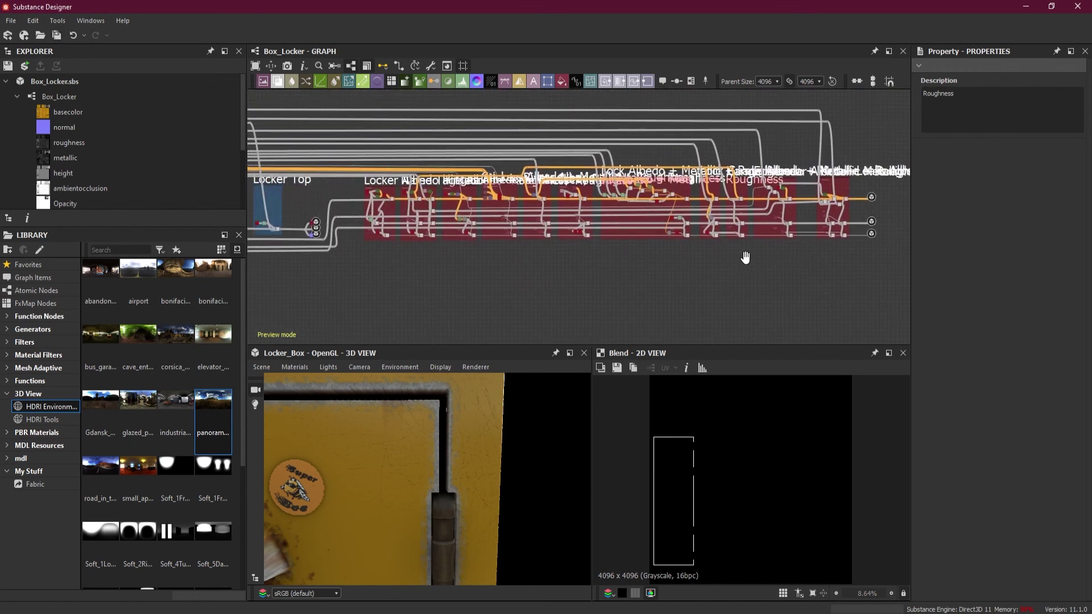
scroll(456, 460, "down", 5)
left_click_drag(415, 504, 451, 482)
scroll(493, 476, "down", 5)
scroll(461, 491, "down", 3)
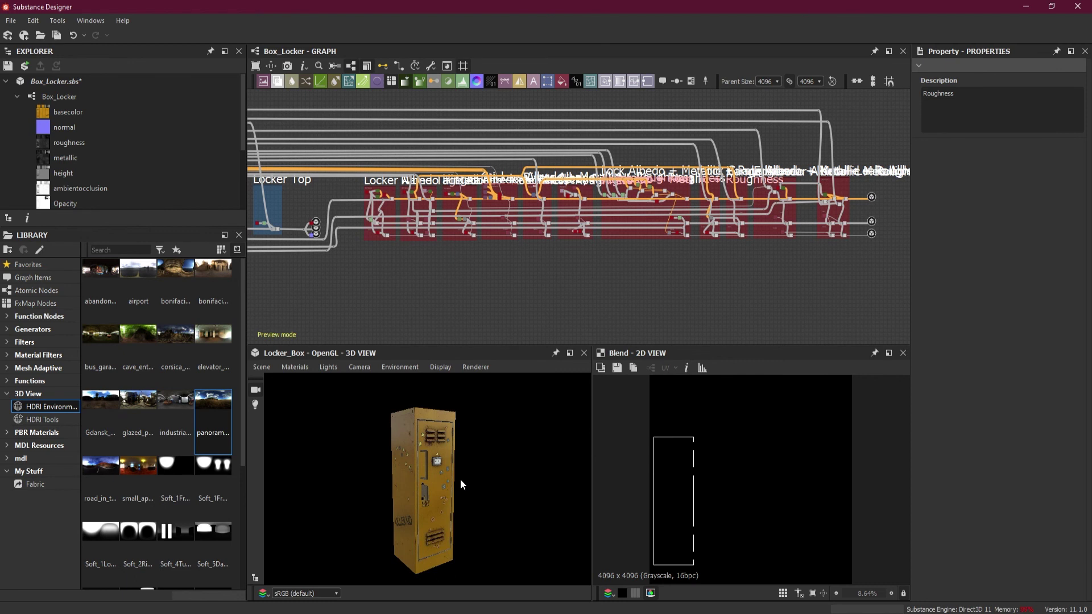
left_click_drag(420, 507, 503, 497)
scroll(481, 476, "up", 5)
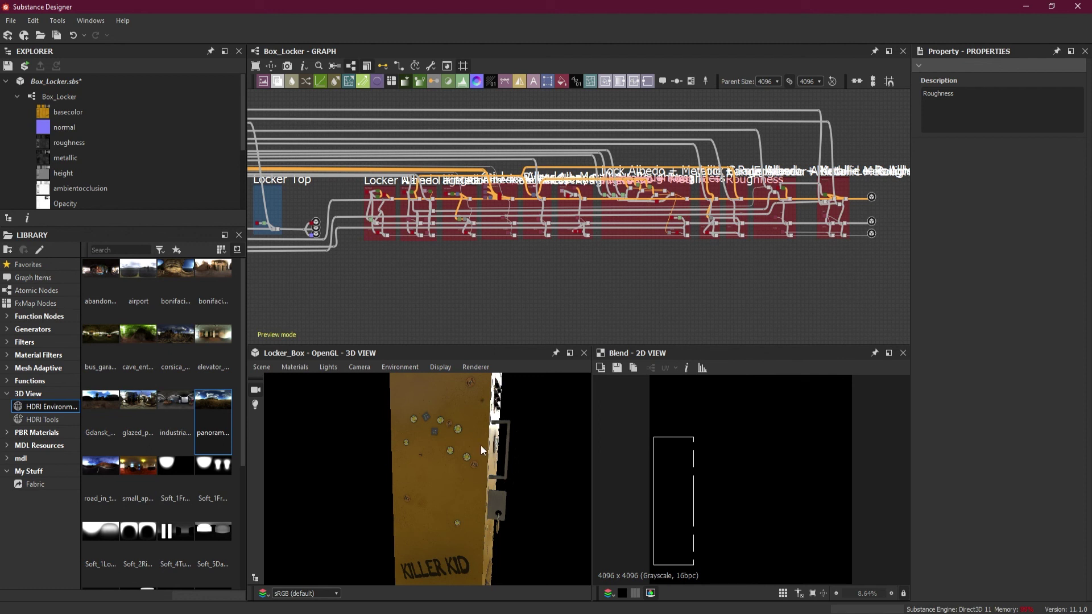
left_click_drag(571, 495, 485, 550)
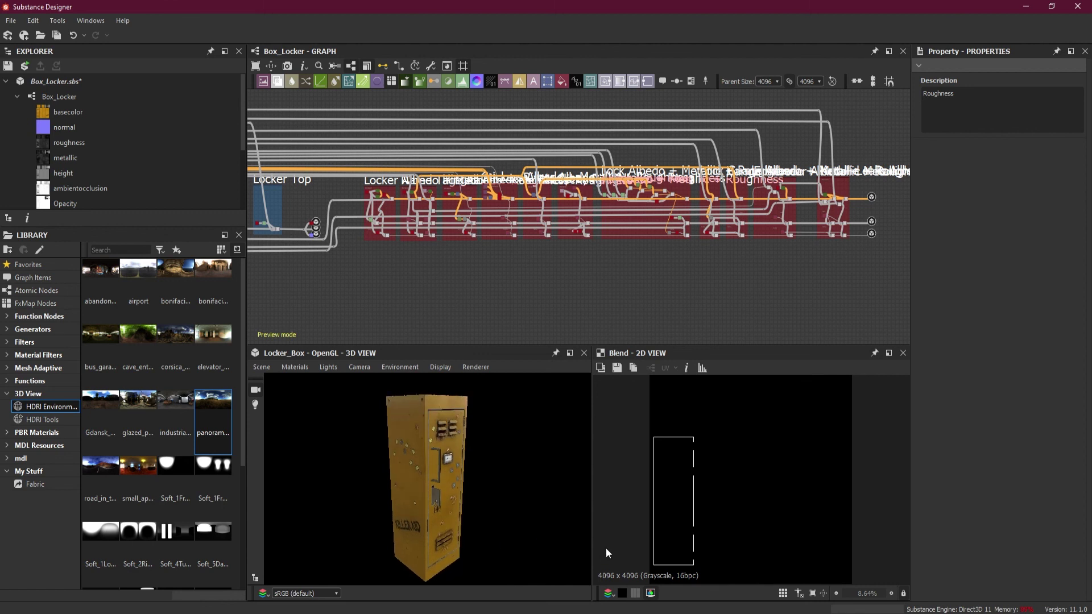
left_click(56, 34)
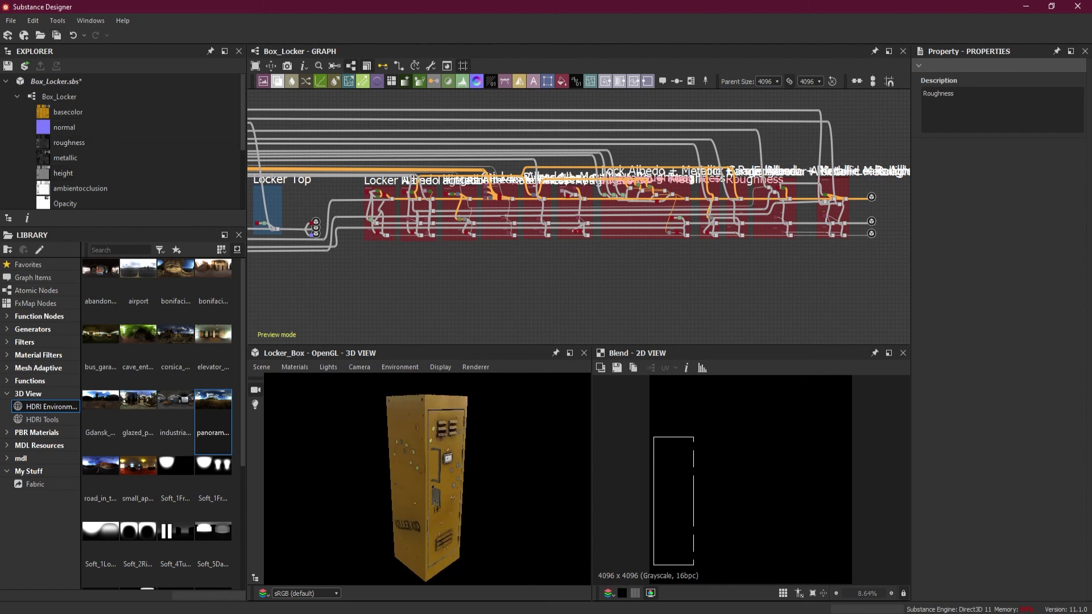